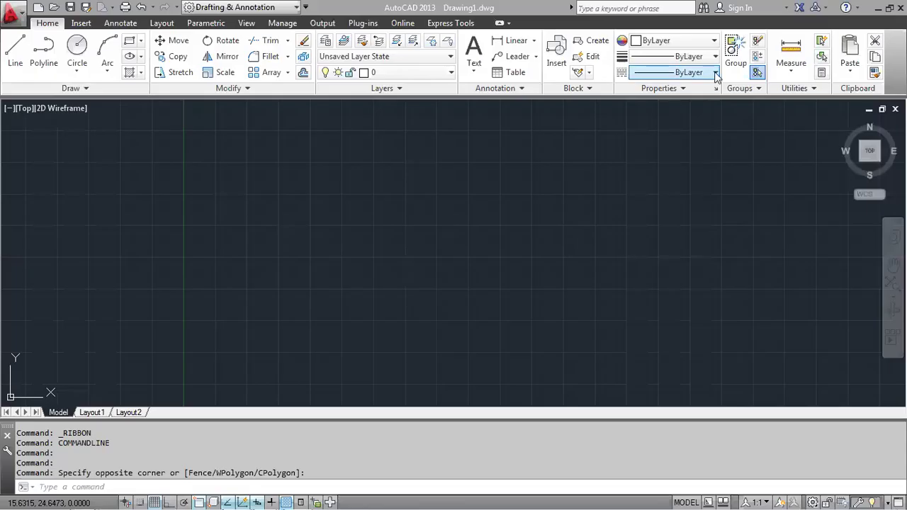
Handwrite an on-screen checklist, ticking off 'Dimension' and 'Layer'
click(234, 185)
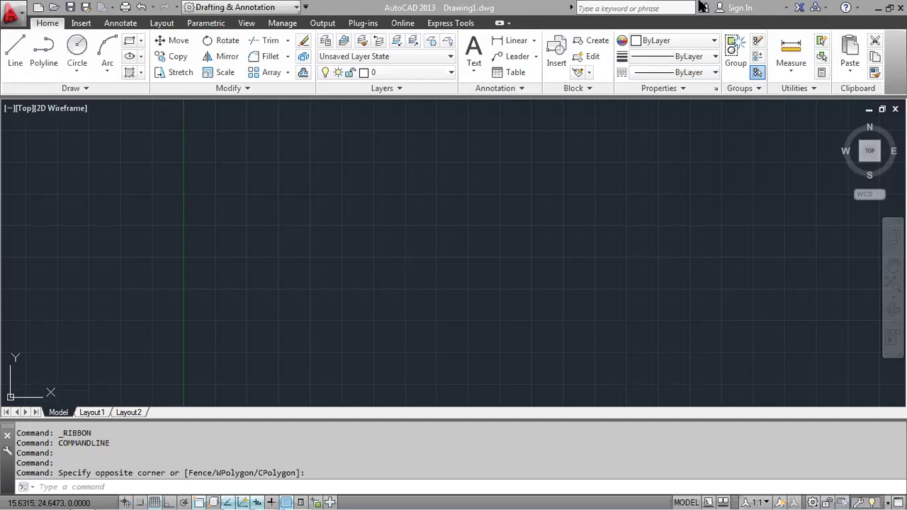
click(80, 193)
mouse_move(341, 197)
mouse_down()
mouse_move(350, 201)
mouse_move(342, 210)
mouse_up()
drag(343, 196, 341, 216)
mouse_move(416, 211)
mouse_down()
mouse_move(519, 200)
mouse_move(546, 207)
mouse_up()
drag(564, 188, 562, 201)
drag(550, 164, 563, 173)
mouse_move(578, 177)
mouse_down()
mouse_move(588, 191)
mouse_move(632, 186)
mouse_move(634, 177)
mouse_move(654, 186)
mouse_move(677, 167)
mouse_up()
drag(313, 222, 347, 183)
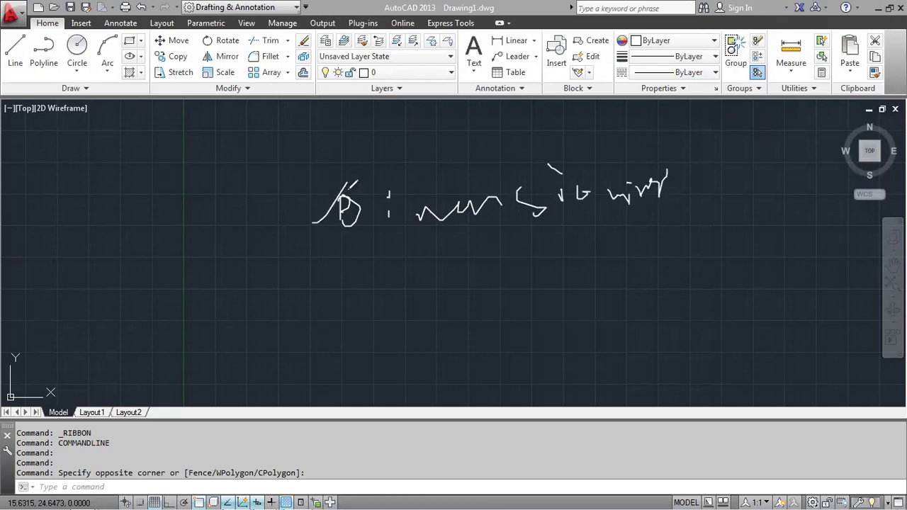
mouse_move(298, 278)
mouse_down()
mouse_move(328, 275)
mouse_move(393, 300)
mouse_move(438, 292)
mouse_move(483, 311)
mouse_up()
mouse_move(505, 281)
mouse_down()
mouse_move(552, 256)
mouse_move(584, 268)
mouse_move(581, 257)
mouse_up()
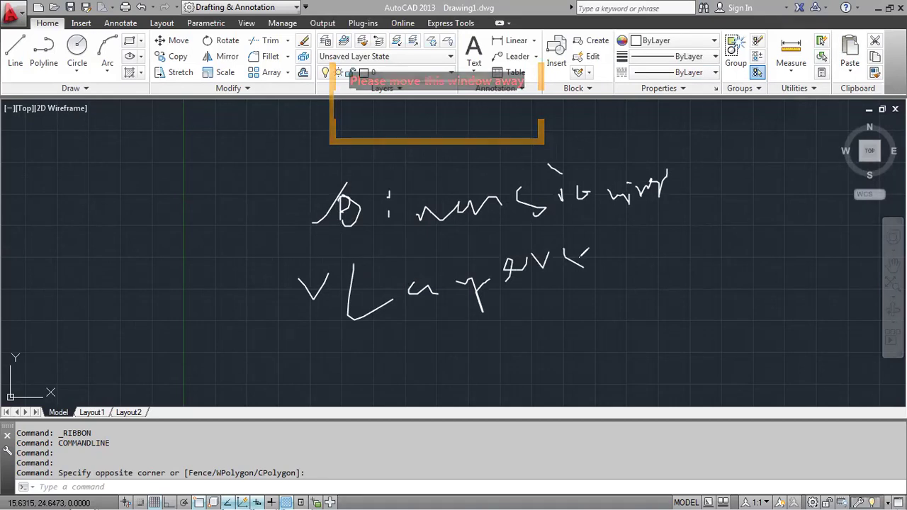
Add 'Block' to the handwritten checklist, box the list in, then clear the notes
key(ctrl+z)
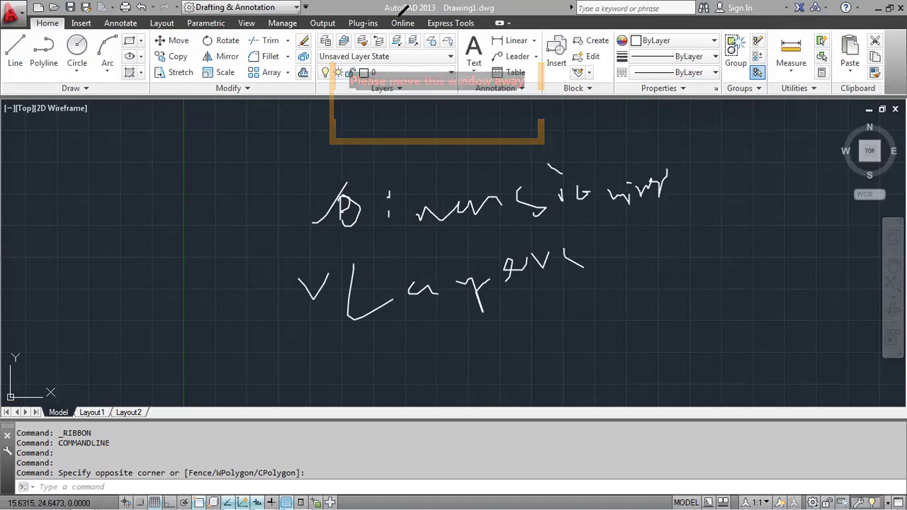
drag(389, 222, 383, 231)
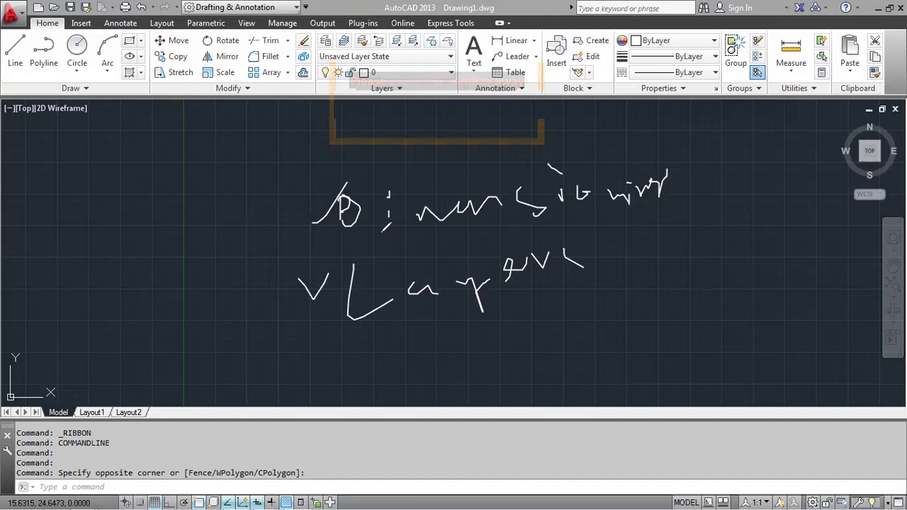
key(ctrl+z)
drag(353, 229, 343, 237)
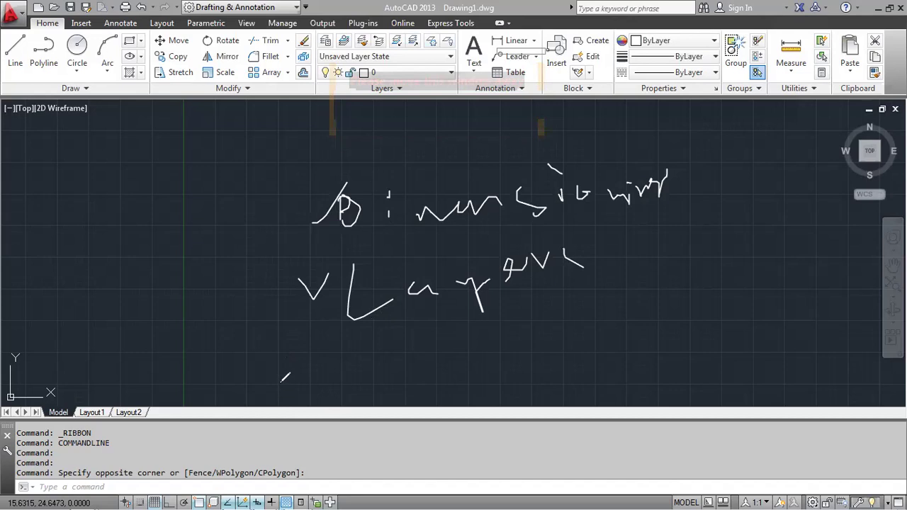
mouse_move(287, 375)
mouse_down()
mouse_move(337, 343)
mouse_move(366, 399)
mouse_up()
drag(369, 356, 370, 386)
mouse_move(426, 348)
mouse_down()
mouse_move(443, 375)
mouse_move(459, 362)
mouse_move(500, 365)
mouse_up()
mouse_move(513, 311)
mouse_down()
mouse_move(512, 362)
mouse_move(554, 348)
mouse_up()
drag(712, 308, 314, 398)
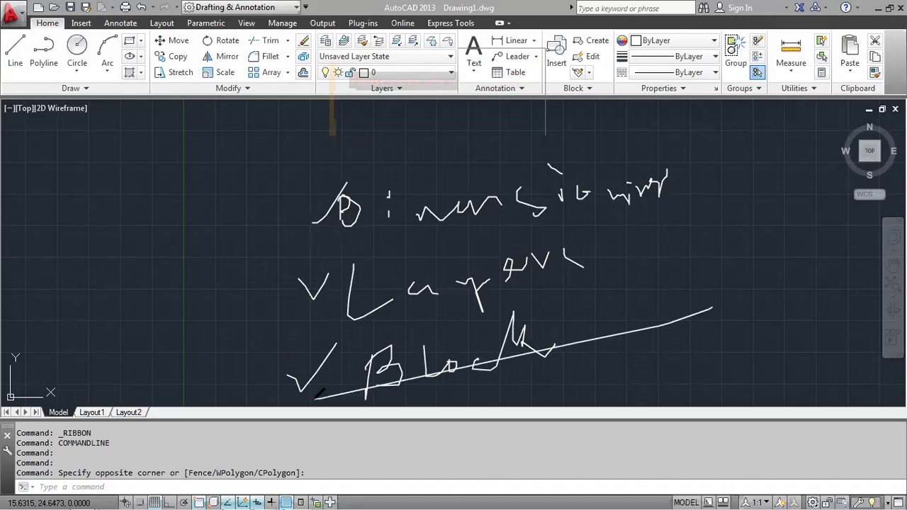
drag(282, 162, 303, 388)
mouse_move(283, 198)
mouse_down()
mouse_move(681, 136)
mouse_move(701, 306)
mouse_up()
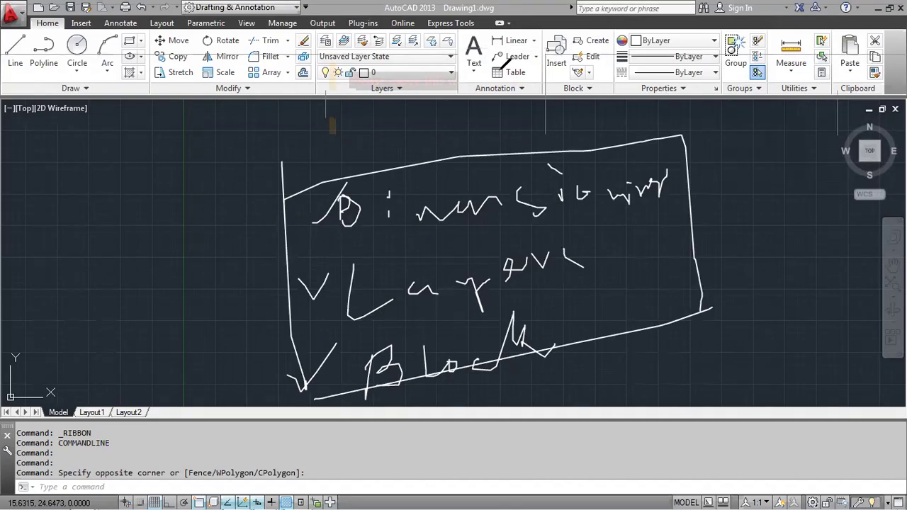
key(Escape)
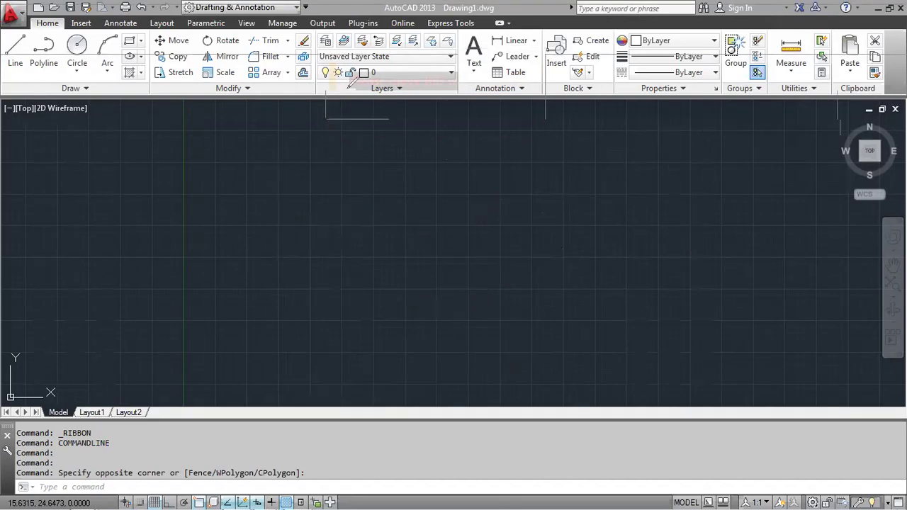
Draw the first circle with the C command
click(76, 49)
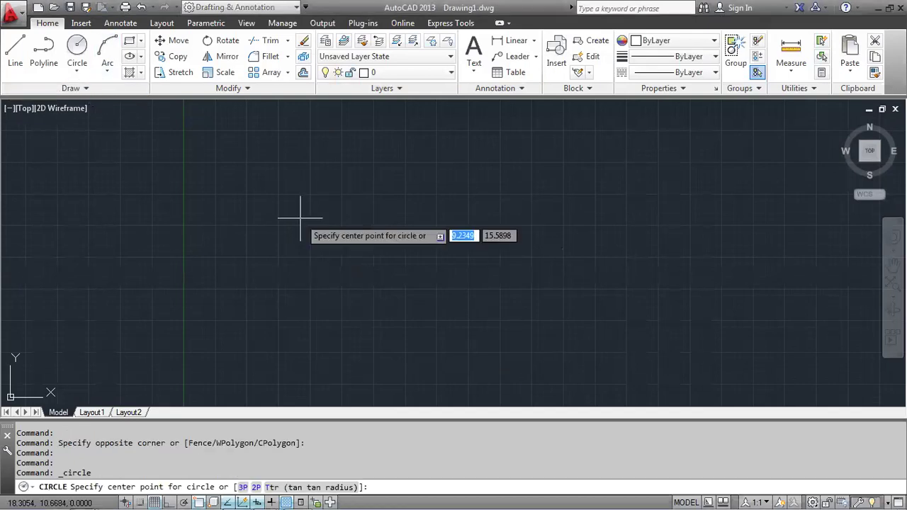
key(Escape)
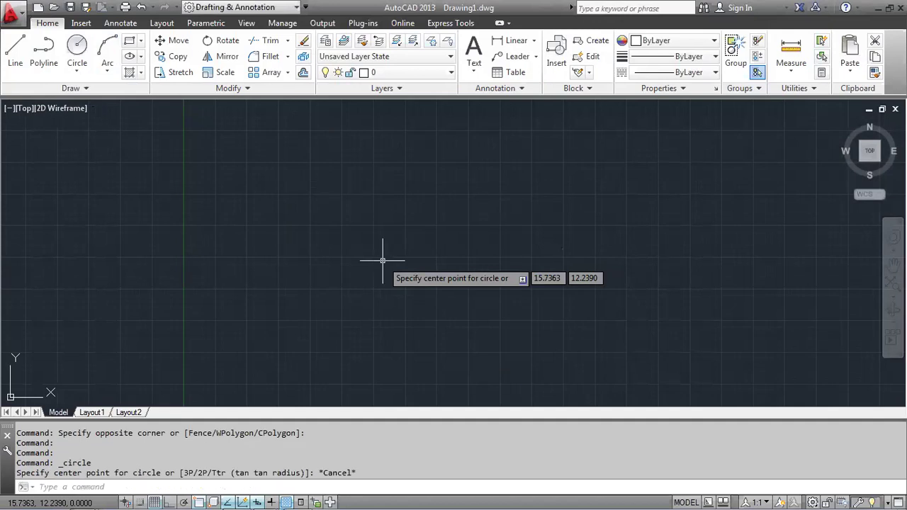
text(v)
key(BackSpace)
text(c)
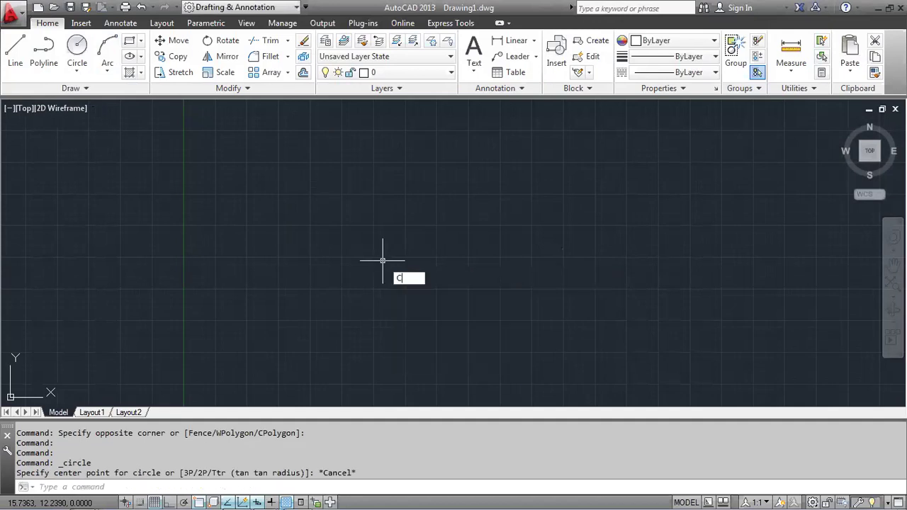
key(Return)
click(370, 239)
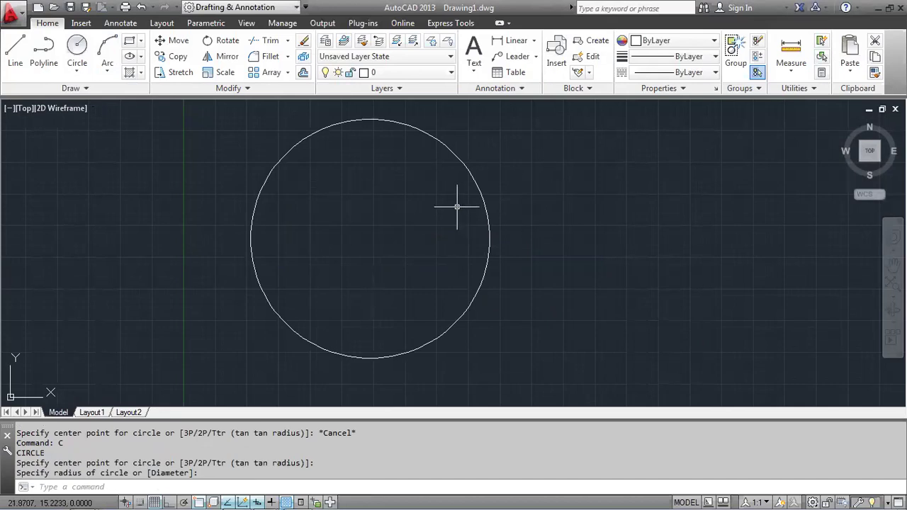
key(Escape)
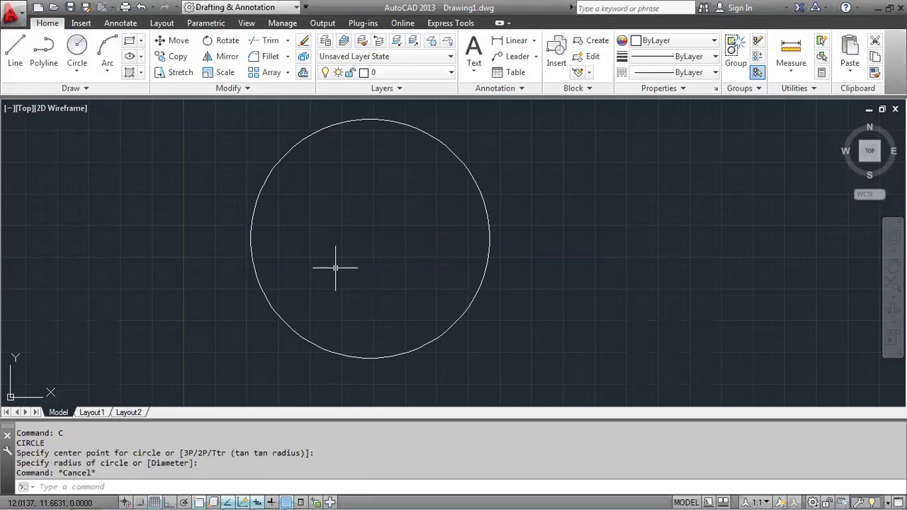
Draw a second circle of radius 10 to the right, overlapping the first
text(c)
key(Return)
click(544, 277)
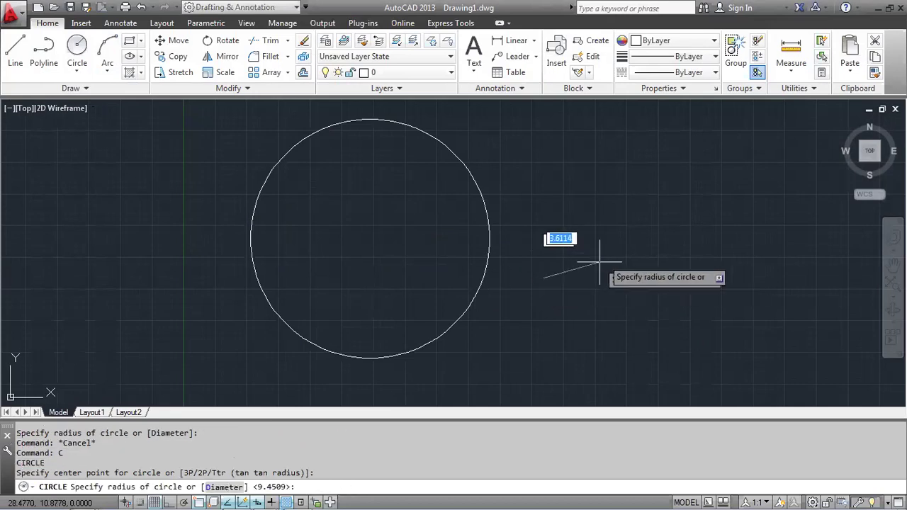
text(R)
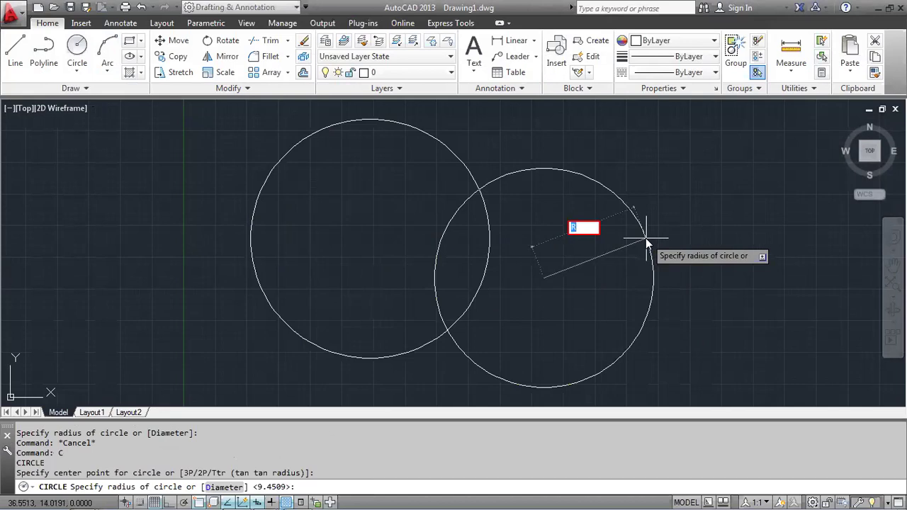
text(10)
key(Return)
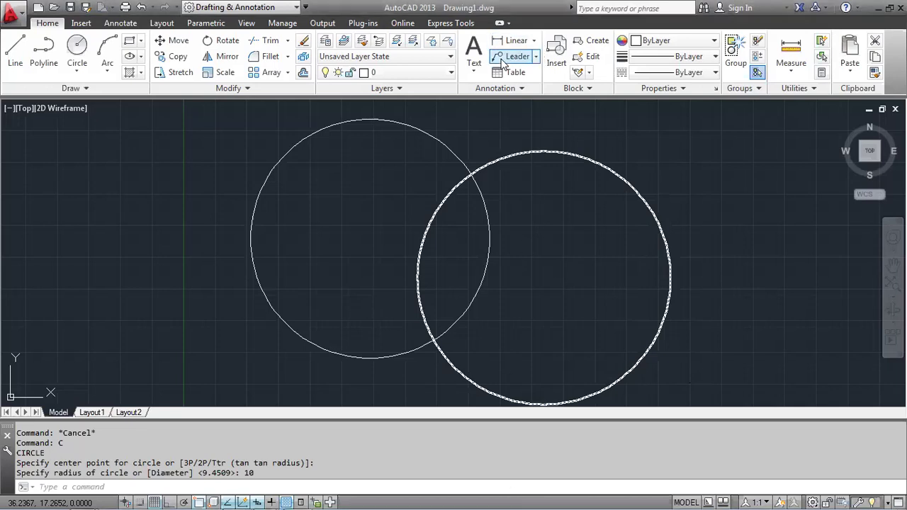
Browse the Annotation panel's dimension and leader drop-downs, ending with the dimension list open
click(535, 41)
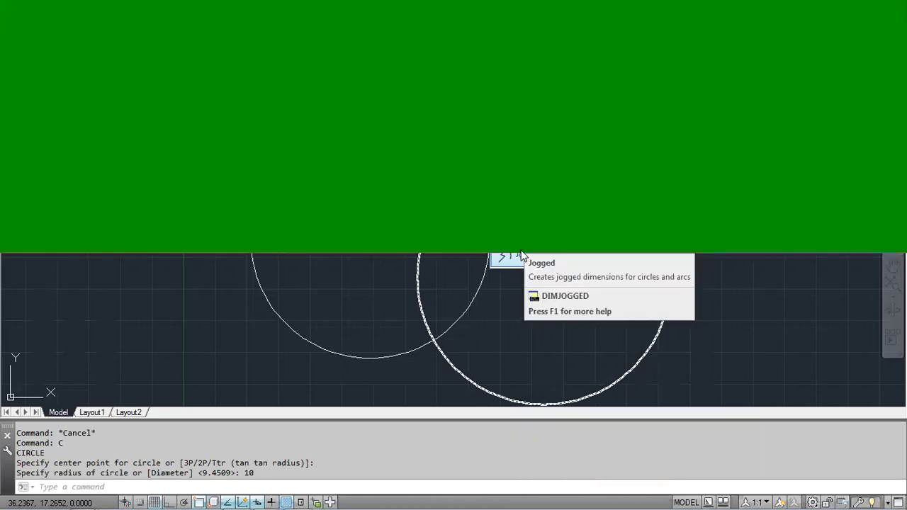
click(531, 23)
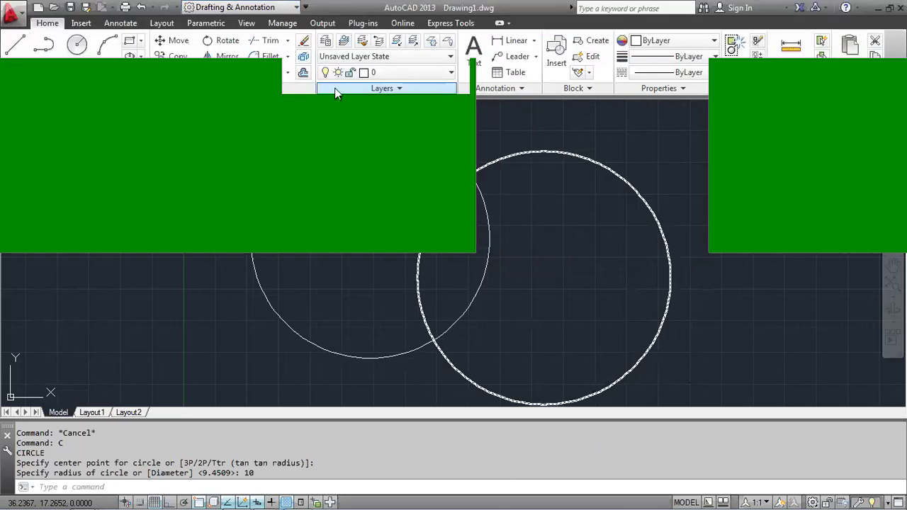
click(536, 57)
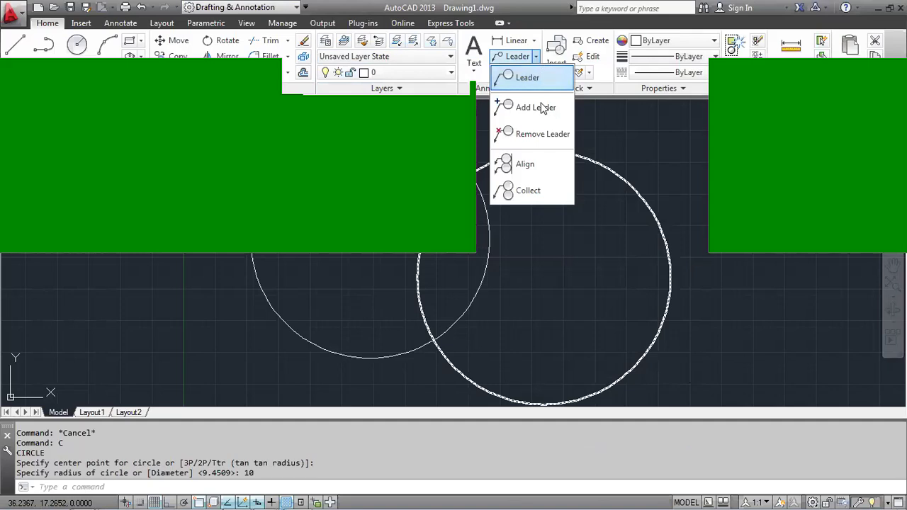
click(532, 9)
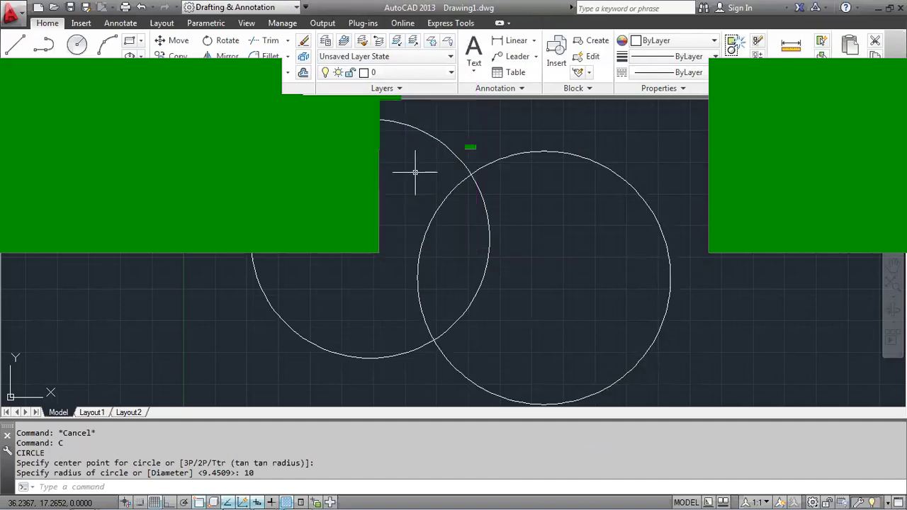
click(531, 41)
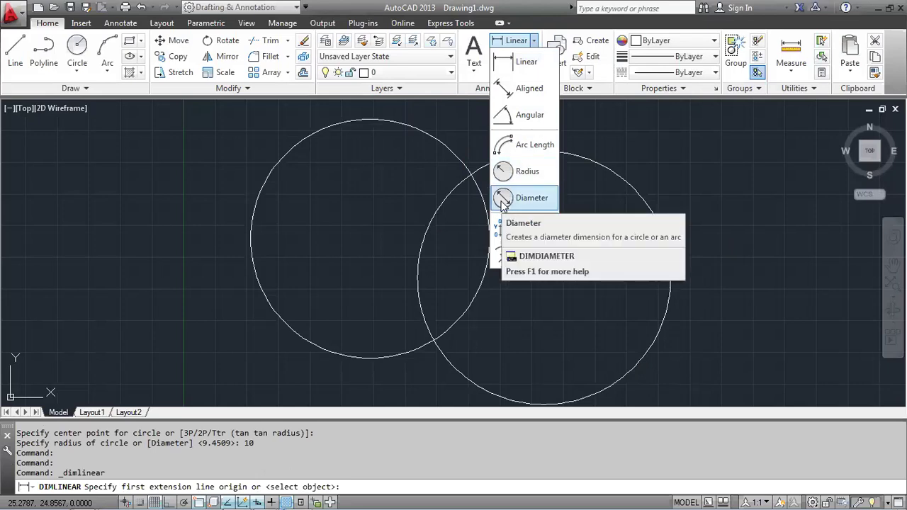
Diameter-dimension the left circle (18.9017), then the right circle (20) using DIMDIA
click(527, 199)
click(301, 140)
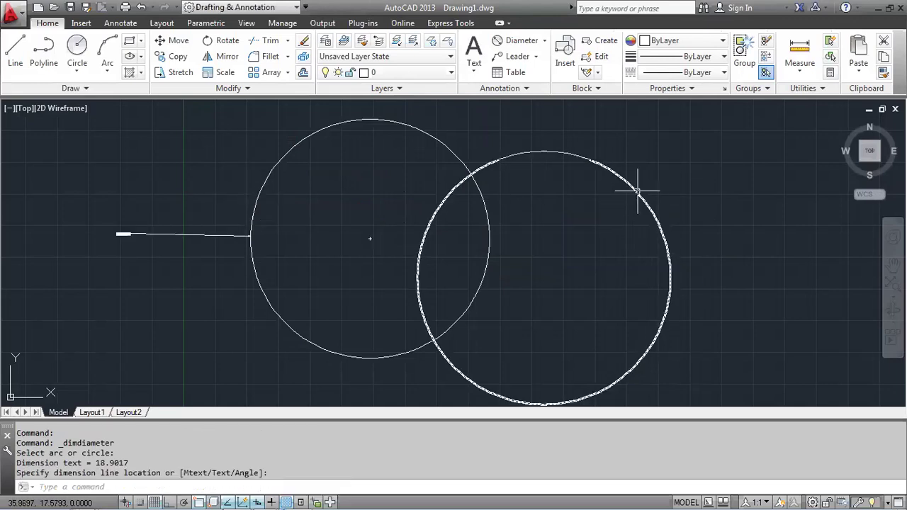
text(DIMDIA)
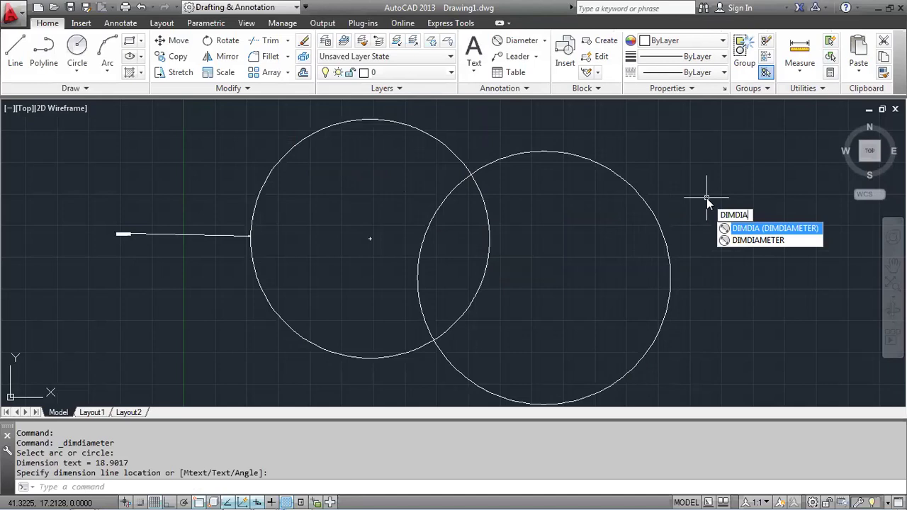
key(Return)
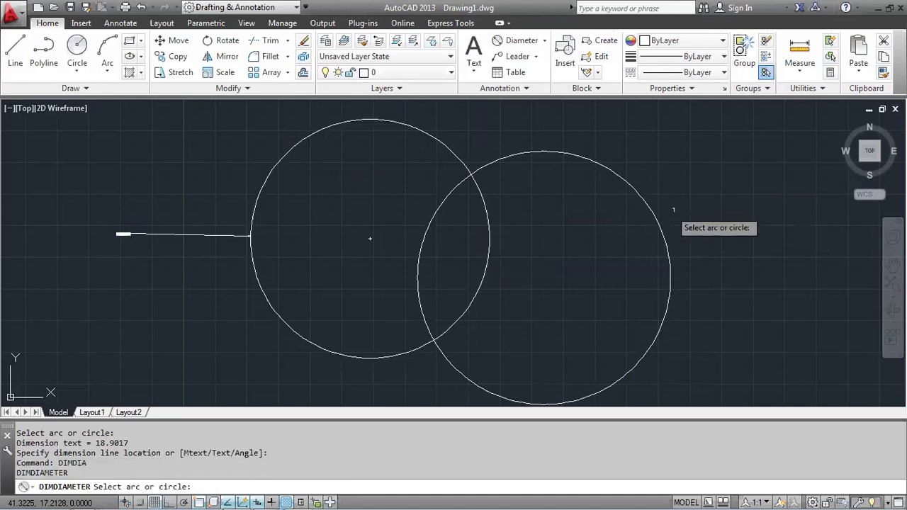
click(658, 224)
click(746, 185)
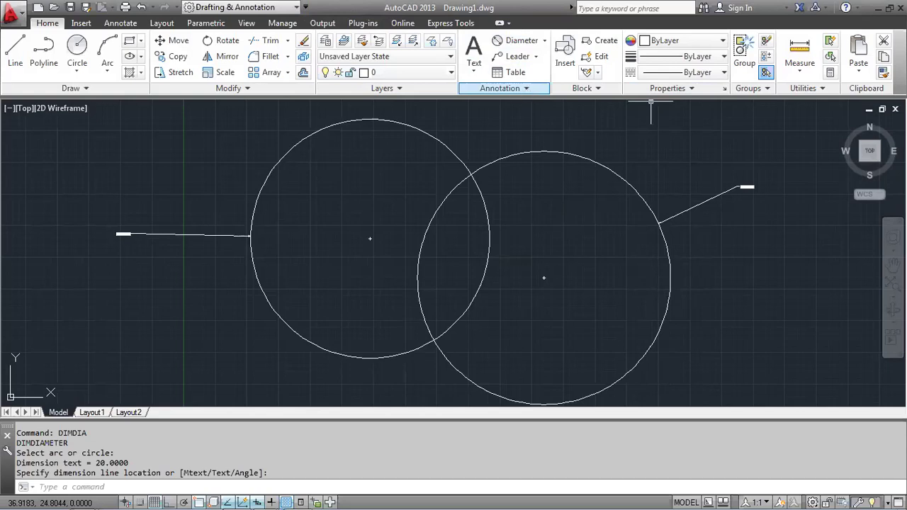
scroll(137, 233, up, 5)
scroll(128, 233, down, 2)
scroll(92, 230, down, 2)
scroll(78, 230, up, 5)
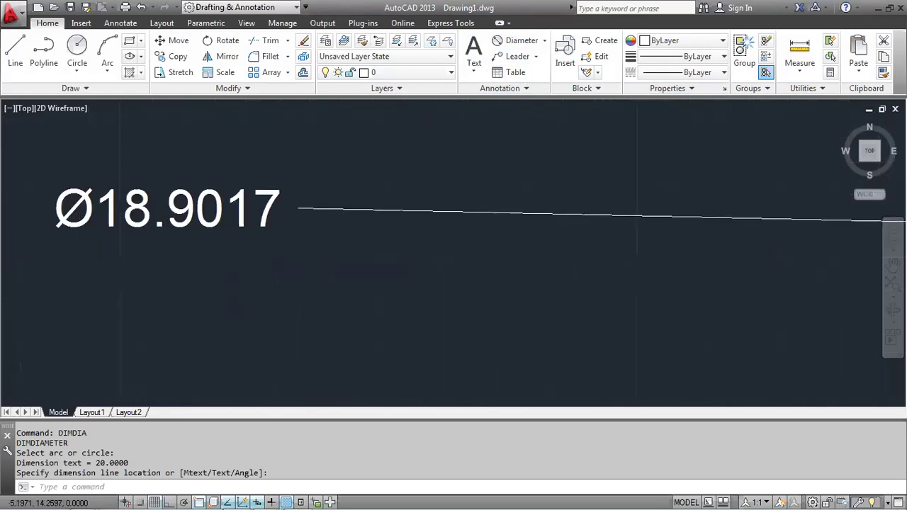
scroll(79, 236, down, 1)
scroll(407, 239, down, 3)
scroll(407, 239, up, 2)
scroll(407, 239, down, 2)
scroll(407, 239, down, 3)
scroll(308, 219, down, 2)
scroll(304, 206, down, 2)
scroll(470, 208, up, 4)
scroll(574, 212, down, 2)
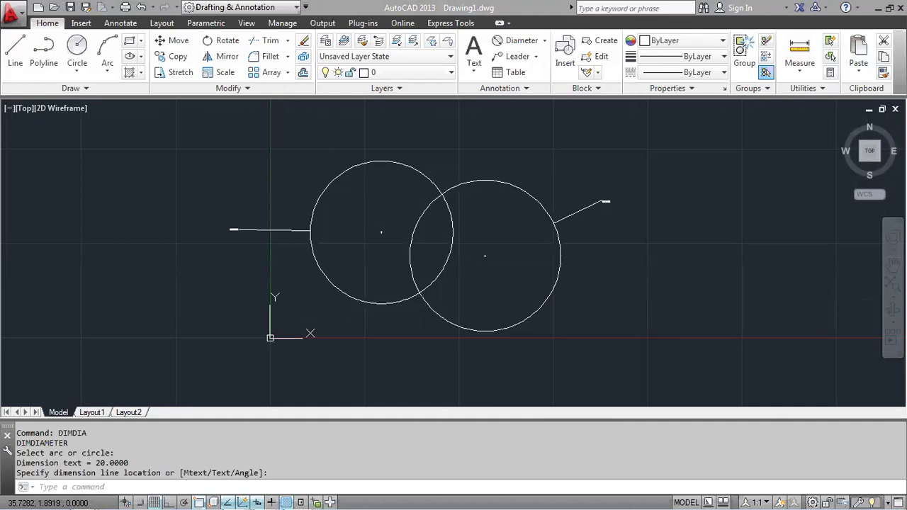
scroll(227, 190, up, 5)
scroll(239, 196, down, 4)
scroll(297, 198, down, 2)
scroll(291, 209, up, 1)
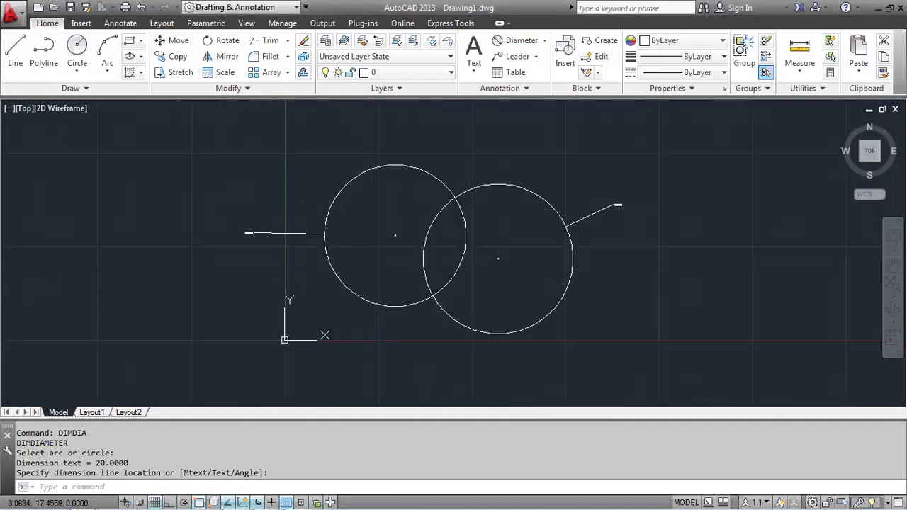
Select the left circle's diameter dimension and set its Properties text height to 1
key(ctrl+1)
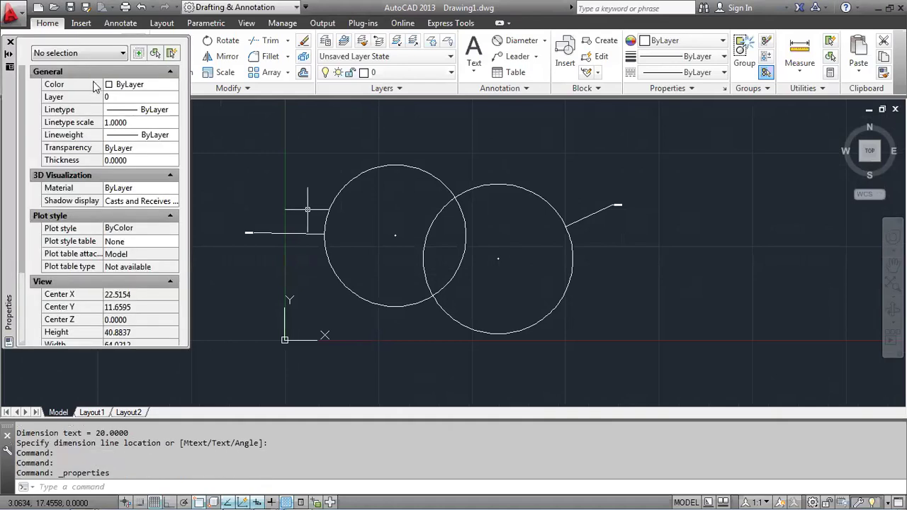
click(258, 231)
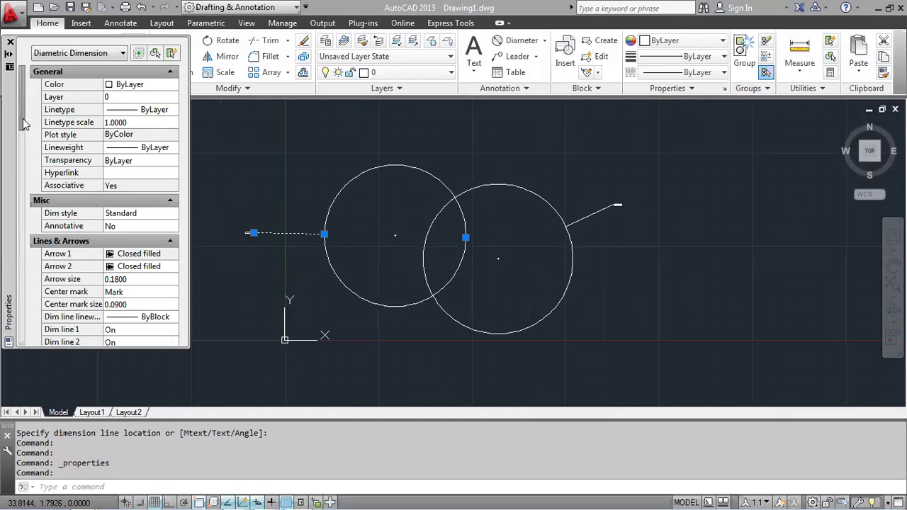
drag(23, 118, 22, 209)
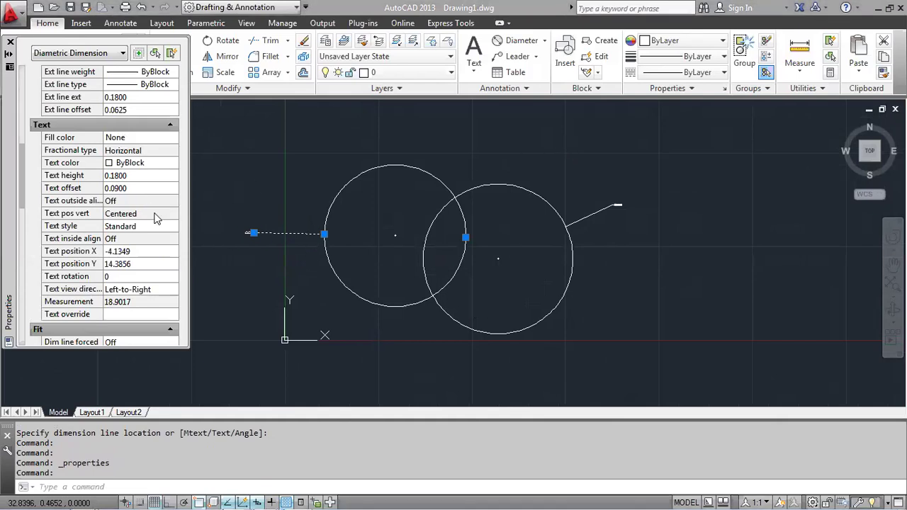
click(125, 177)
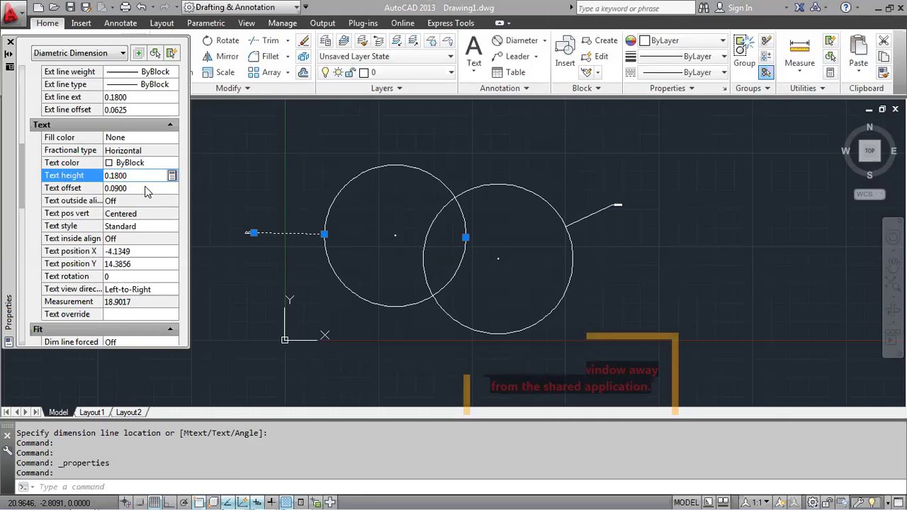
click(49, 179)
text(1)
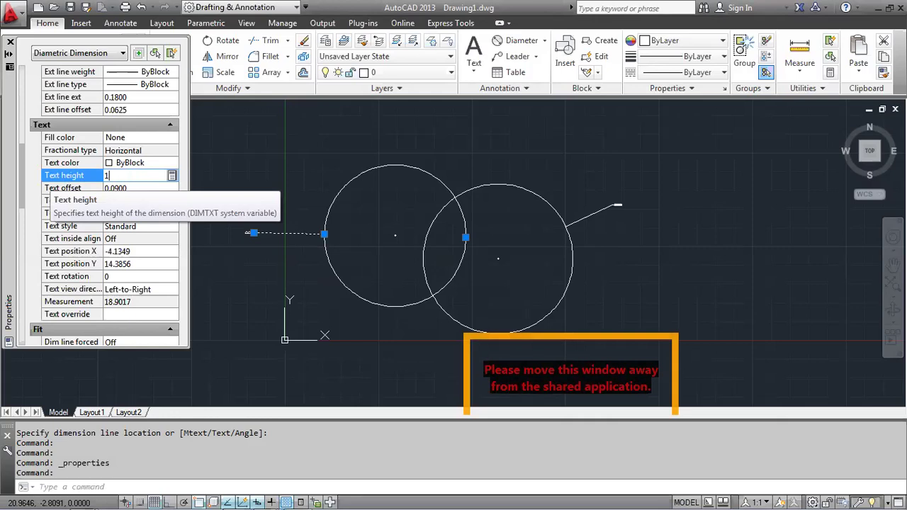
key(Return)
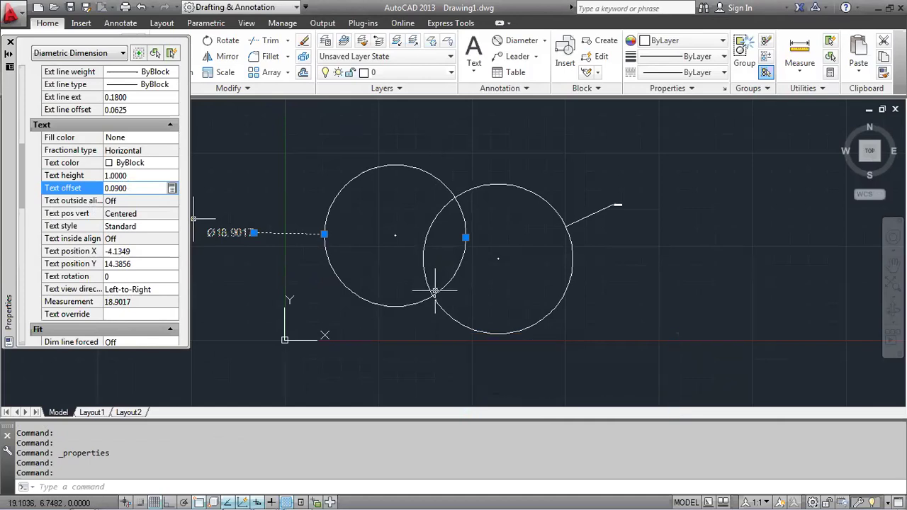
Collapse the Text section and set the dimension's arrow size to 1
scroll(323, 239, up, 4)
scroll(322, 239, up, 2)
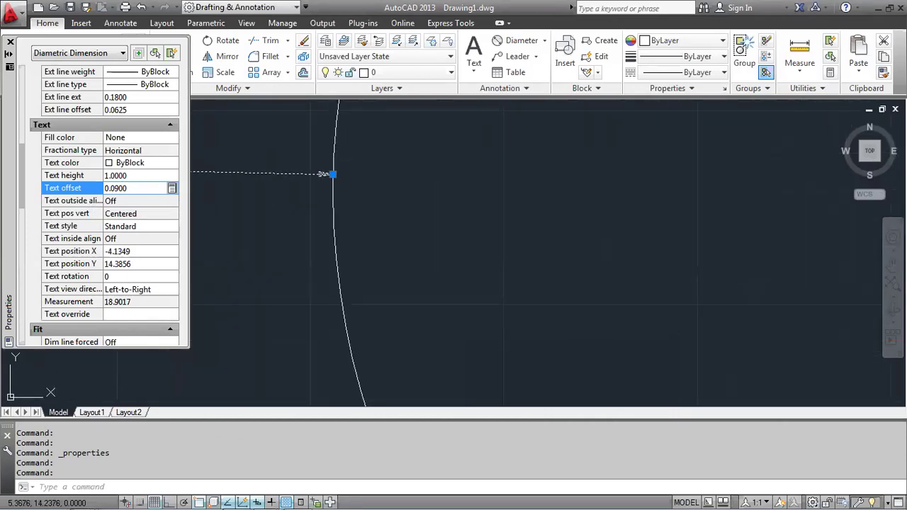
scroll(297, 199, up, 2)
scroll(284, 202, down, 4)
scroll(721, 213, down, 3)
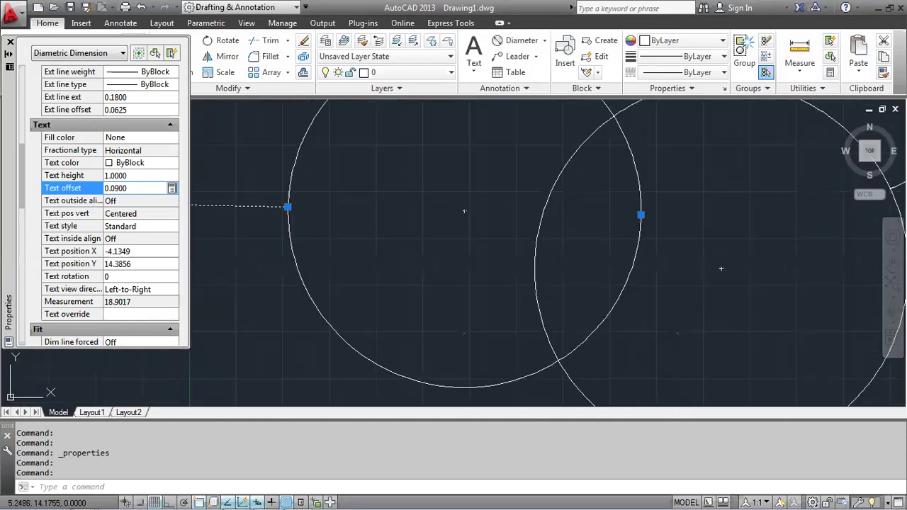
scroll(314, 203, down, 4)
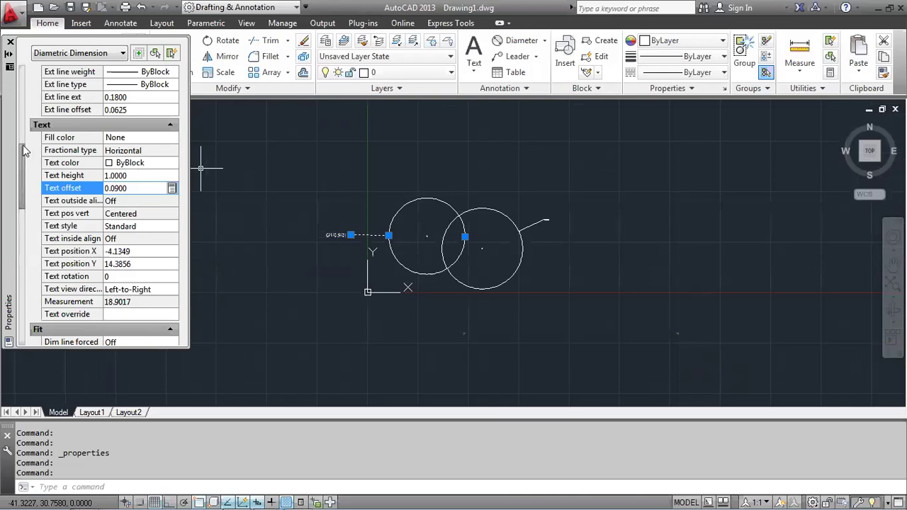
scroll(17, 156, down, 1)
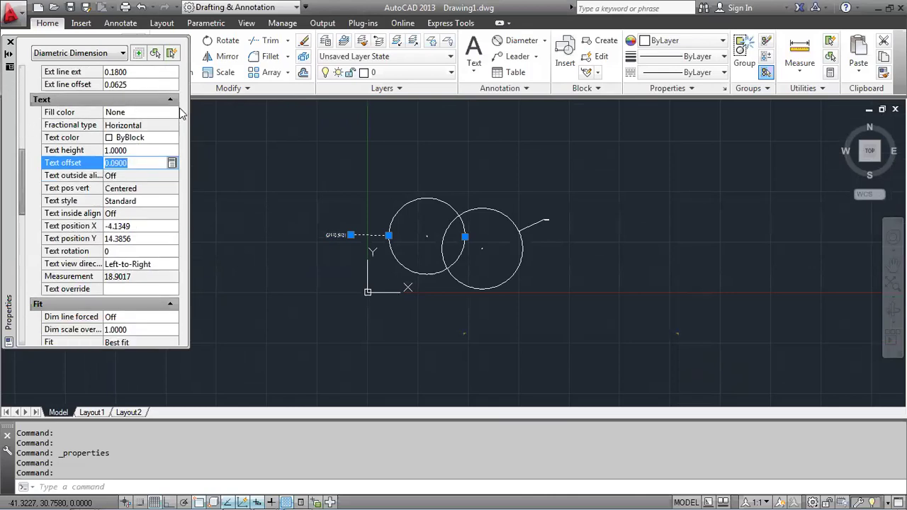
click(170, 100)
scroll(106, 178, up, 2)
scroll(71, 156, up, 3)
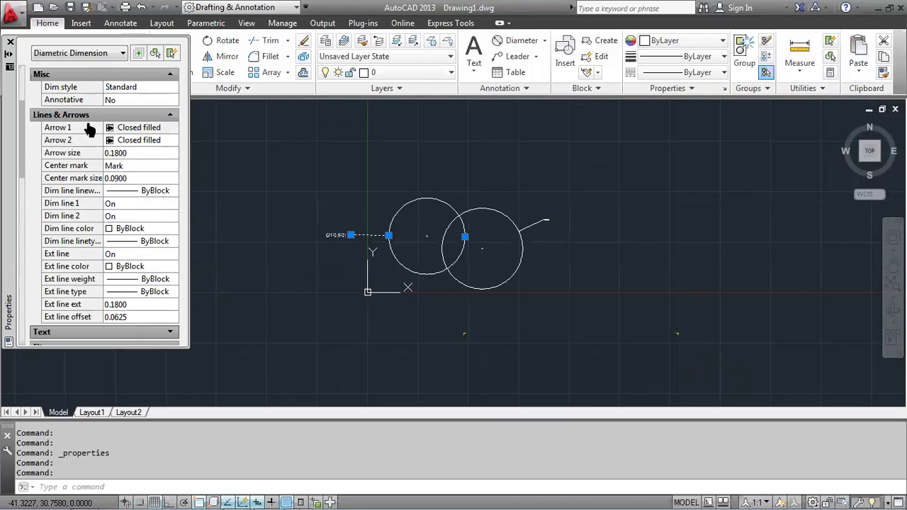
click(130, 154)
text(1)
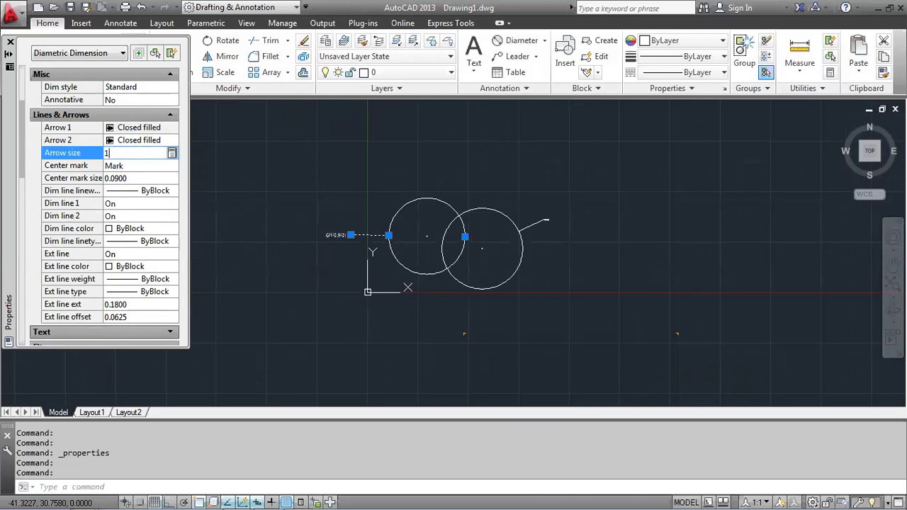
key(Return)
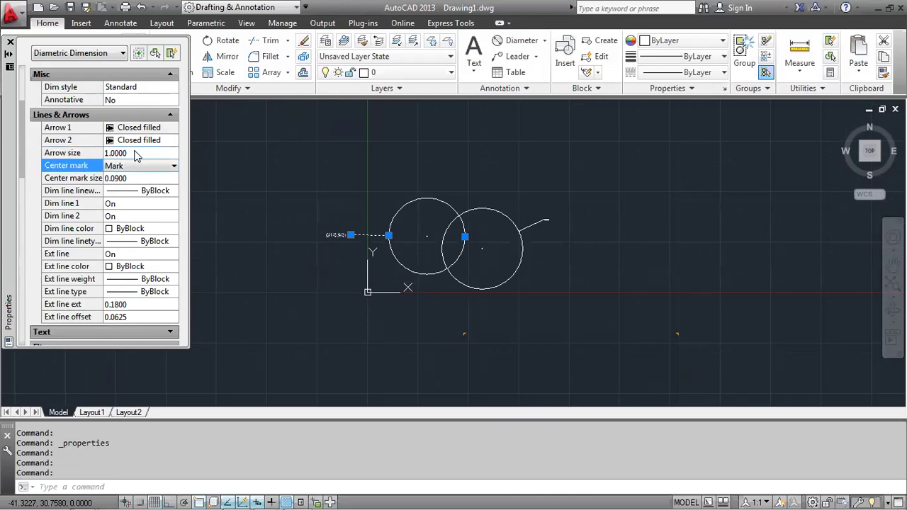
Inspect the arrowhead choices without changing them, then deselect the dimension
scroll(407, 241, up, 3)
scroll(407, 242, up, 3)
scroll(304, 202, down, 4)
scroll(305, 202, down, 2)
scroll(312, 209, up, 2)
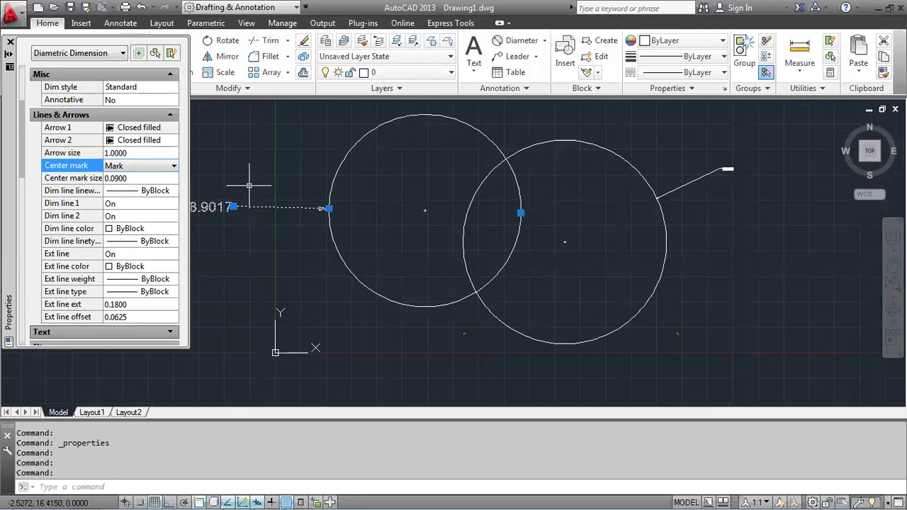
scroll(312, 209, up, 2)
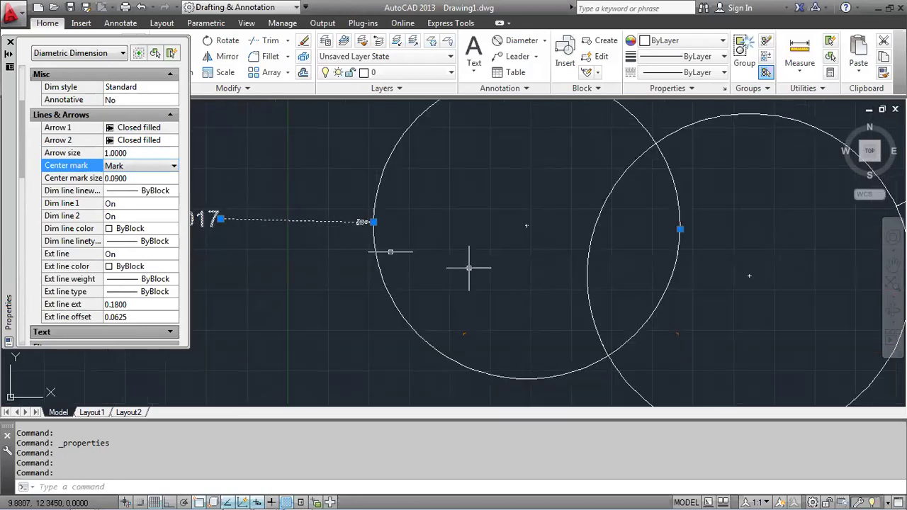
scroll(447, 249, down, 4)
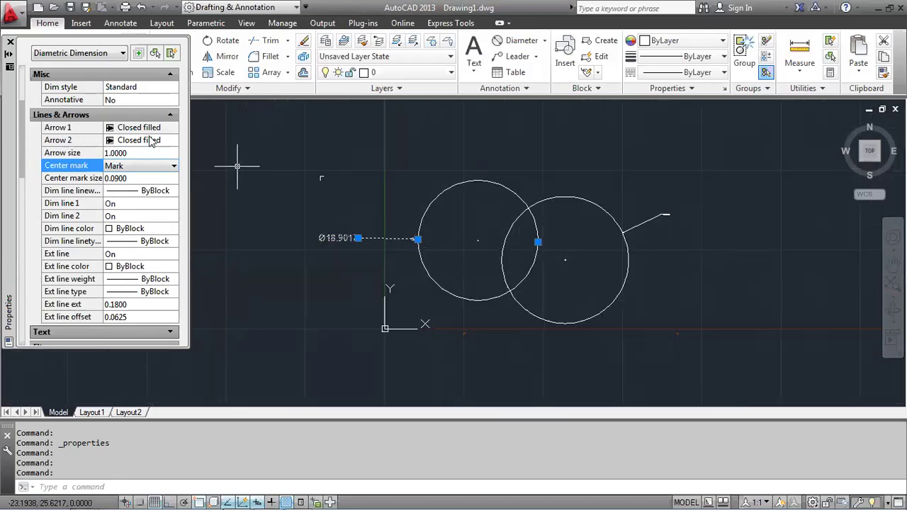
click(159, 129)
click(158, 140)
click(175, 140)
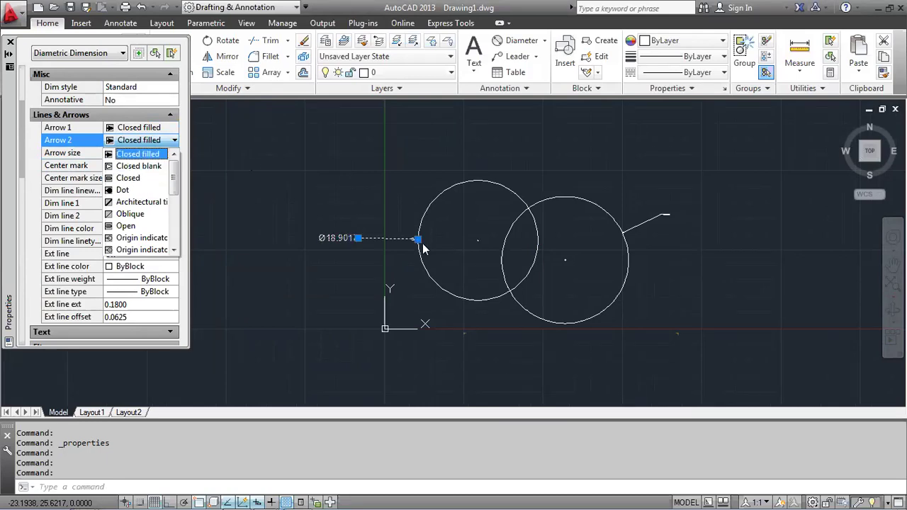
click(388, 173)
key(Escape)
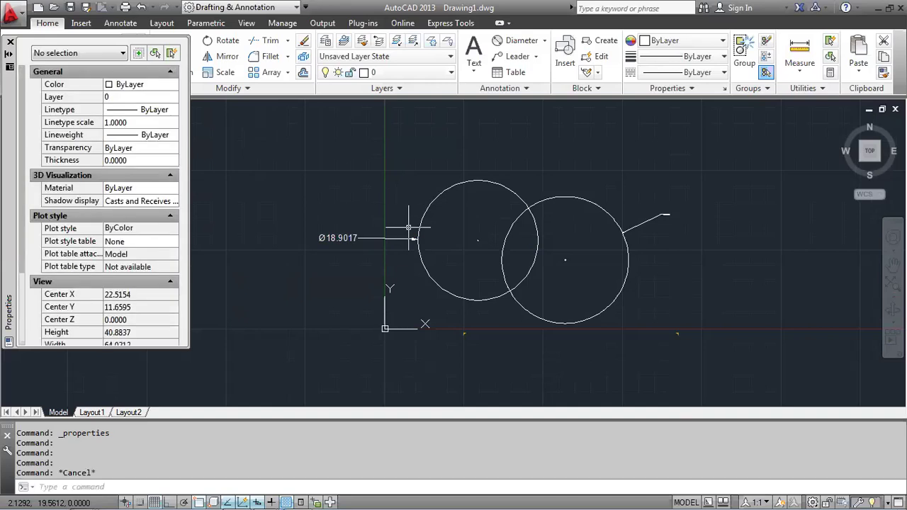
scroll(415, 242, up, 2)
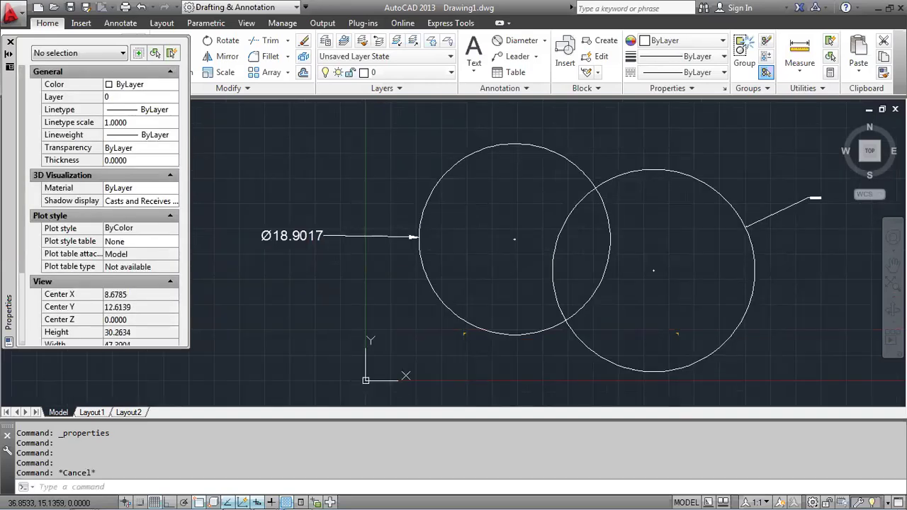
scroll(749, 206, up, 3)
scroll(749, 231, down, 3)
scroll(748, 230, down, 2)
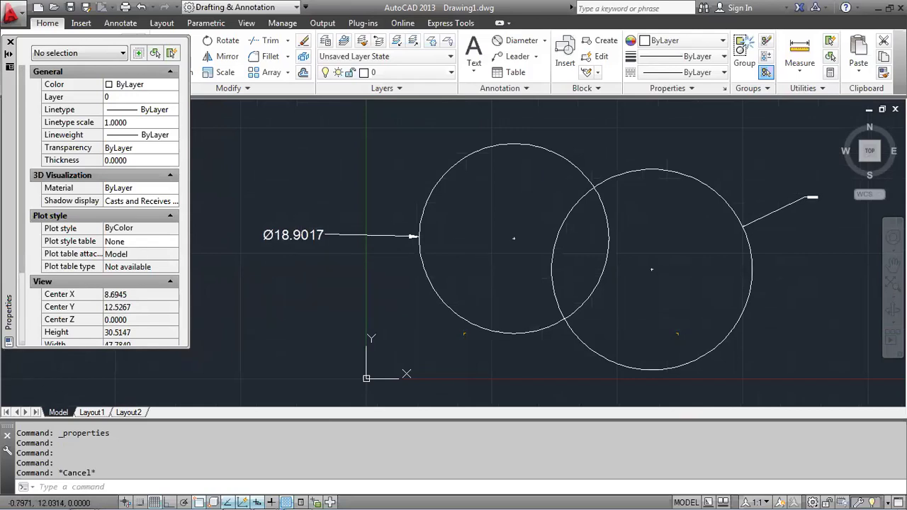
Set the diameter dimension's Arrow 2 to Closed blank
click(413, 236)
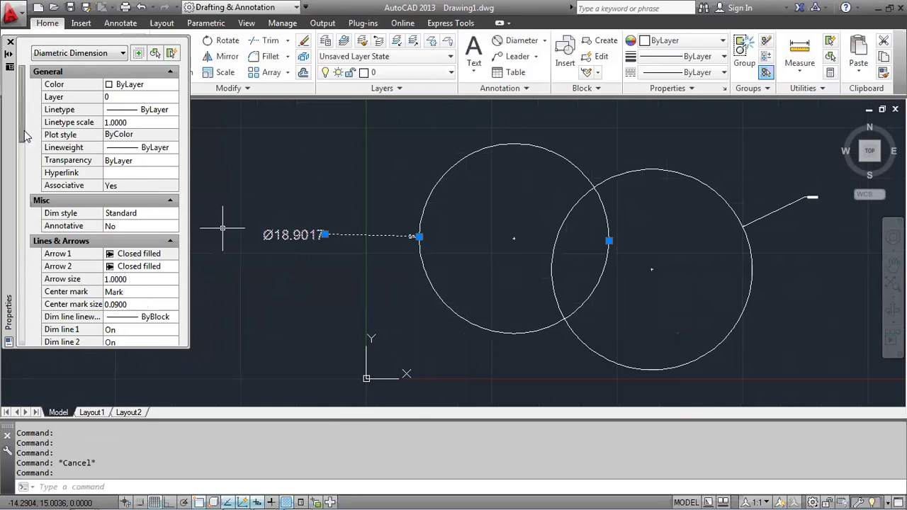
drag(24, 136, 24, 162)
click(144, 183)
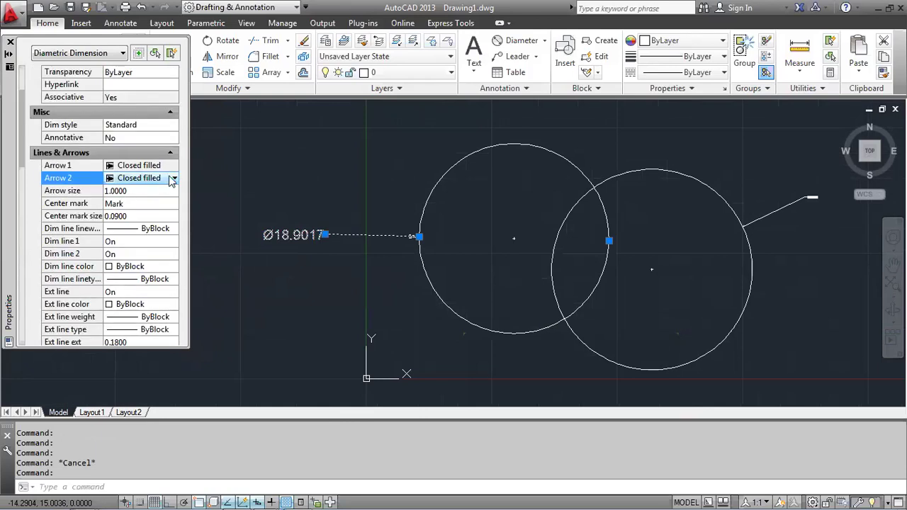
click(173, 178)
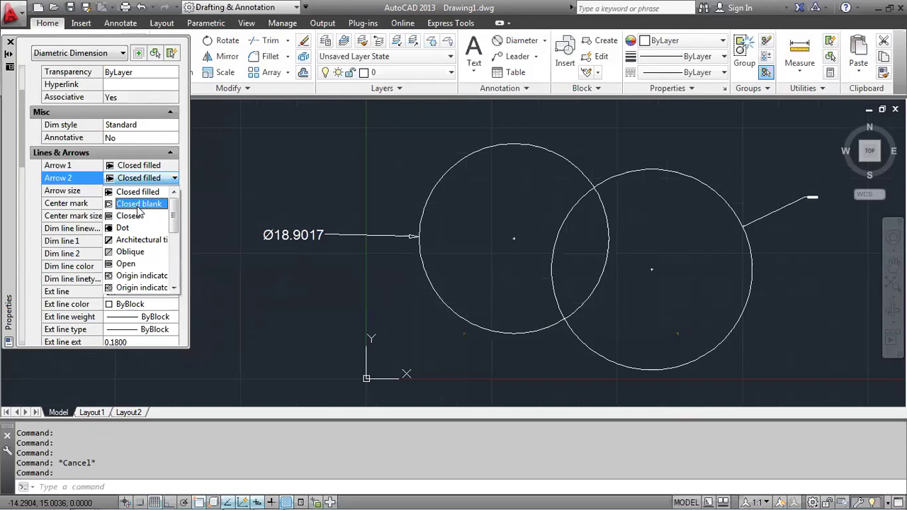
click(139, 204)
key(Escape)
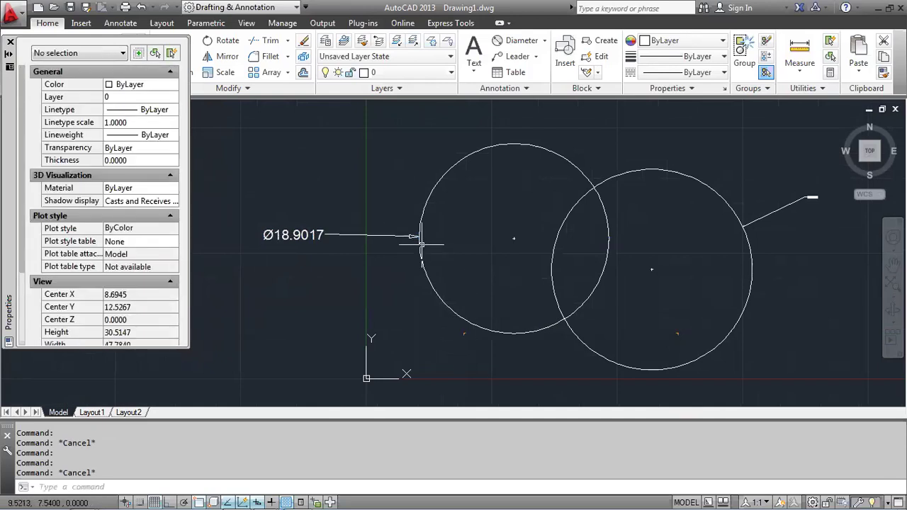
scroll(420, 245, up, 5)
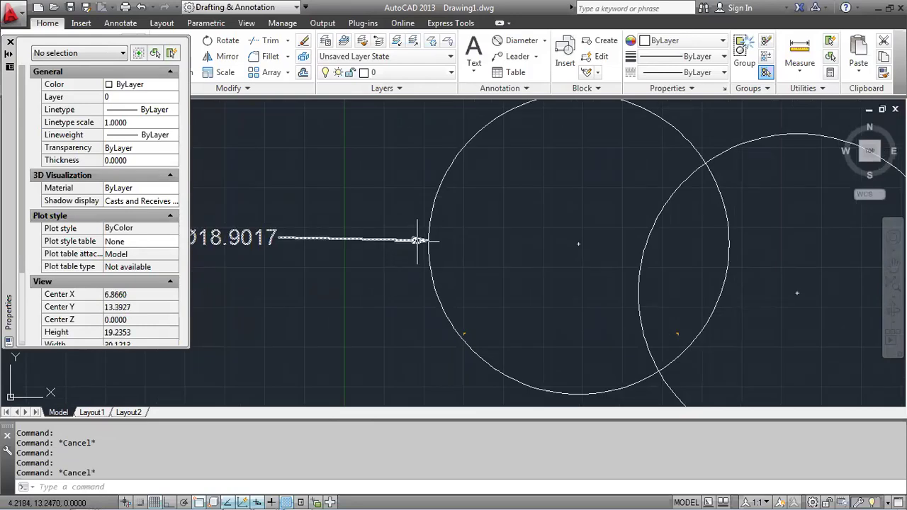
Change Arrow 2 from Closed blank to Right angle and deselect
click(418, 241)
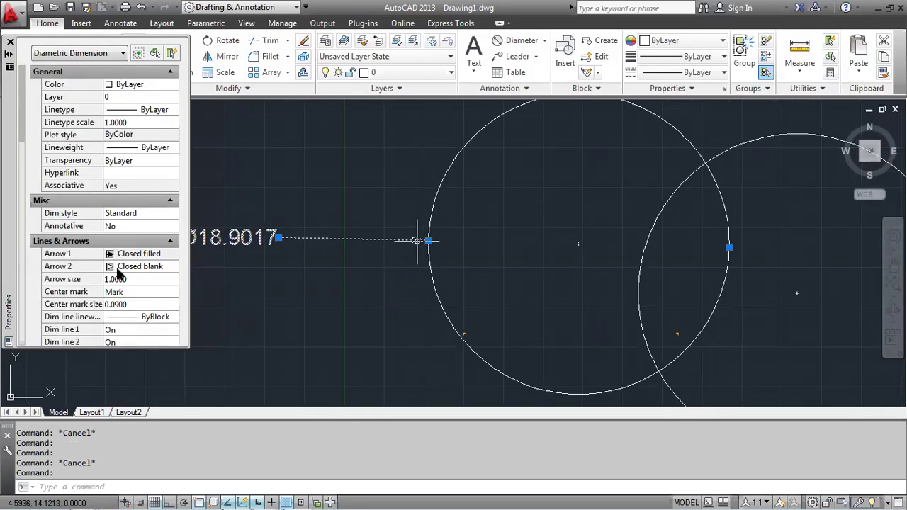
click(148, 266)
click(149, 267)
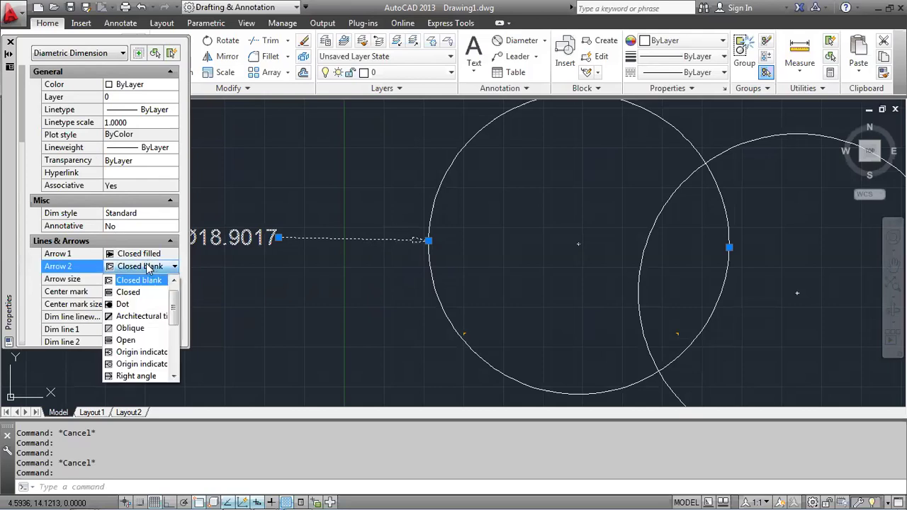
click(134, 376)
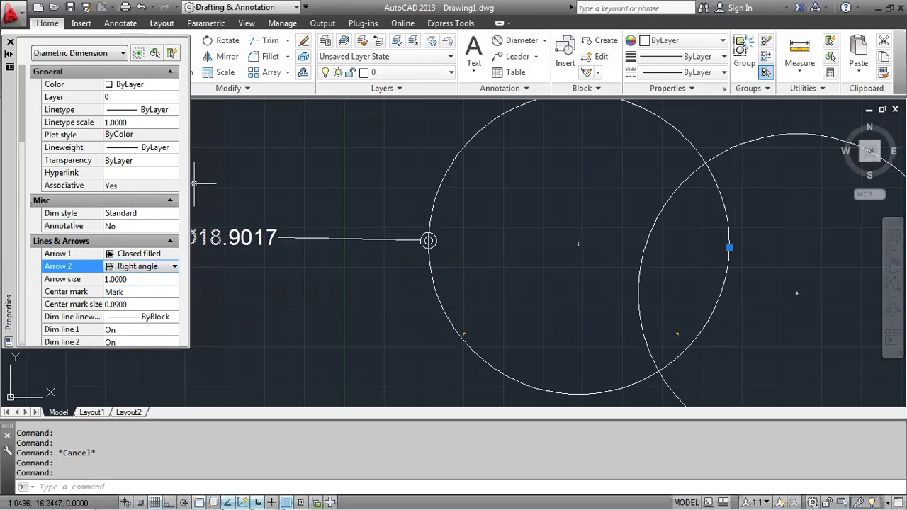
key(Escape)
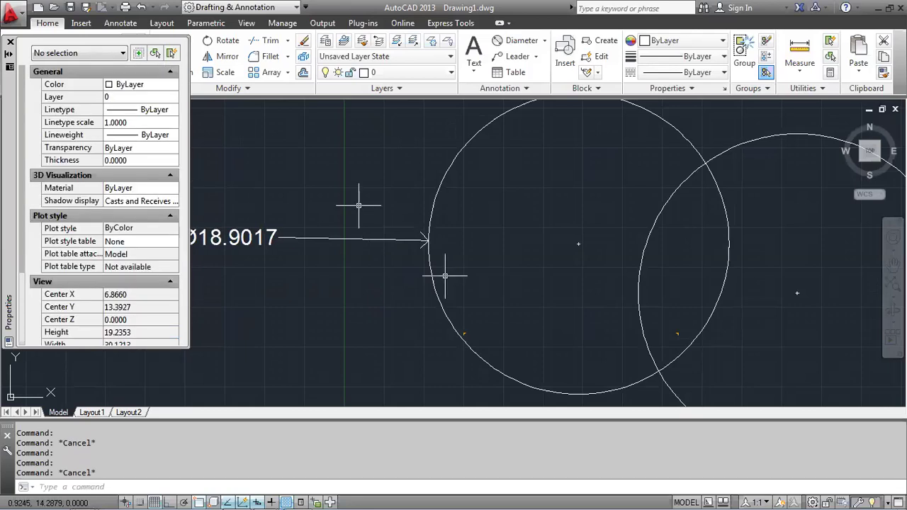
click(261, 243)
click(279, 234)
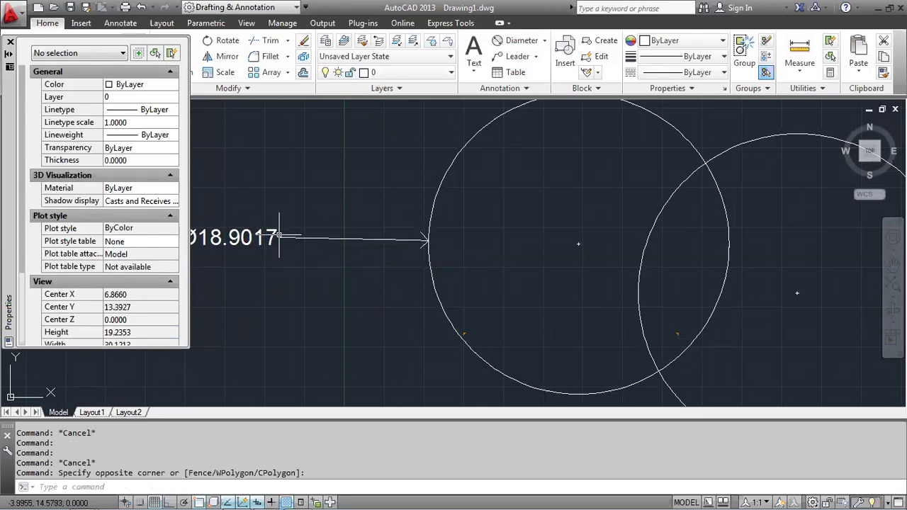
Select the Ø18.9017 dimension and scroll Properties to its Fit and Primary Units settings
click(279, 234)
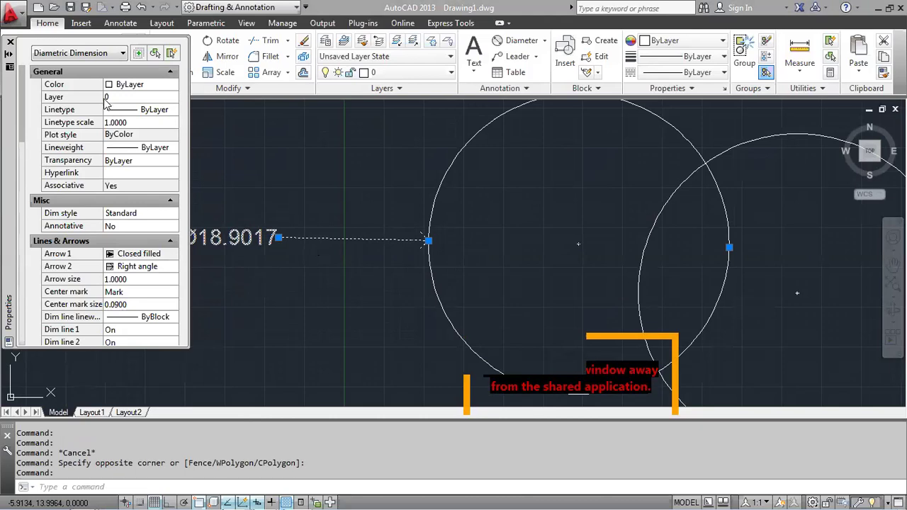
drag(20, 115, 21, 219)
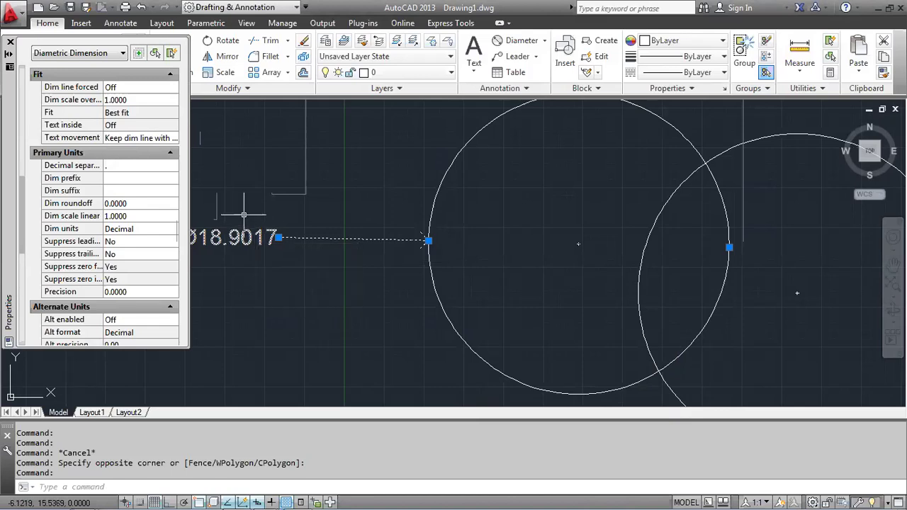
mouse_move(21, 213)
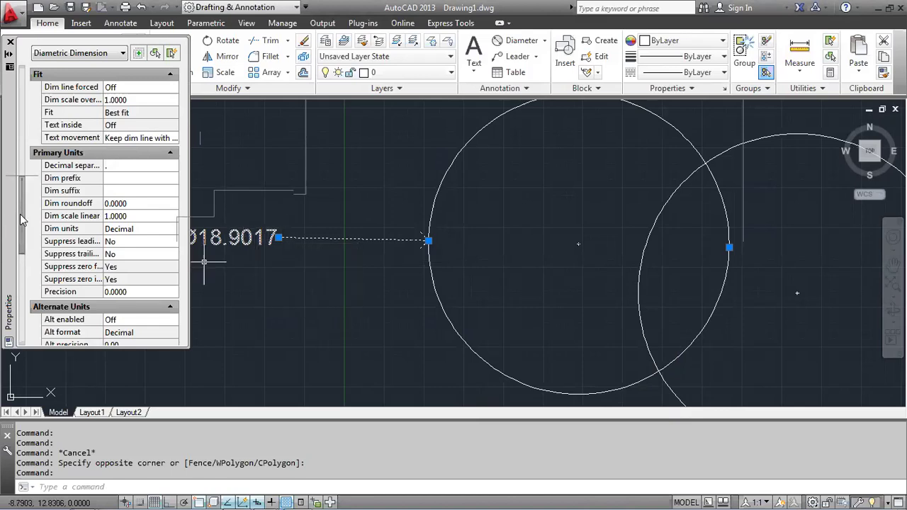
mouse_move(23, 216)
mouse_down()
mouse_move(24, 308)
mouse_move(30, 225)
mouse_move(26, 241)
mouse_up()
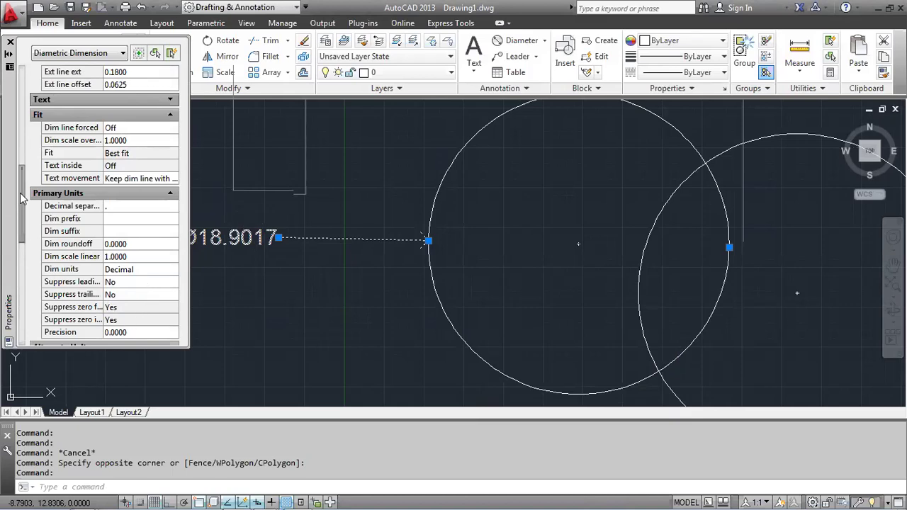
scroll(21, 198, down, 3)
mouse_move(23, 188)
mouse_down()
mouse_move(30, 97)
mouse_move(37, 167)
mouse_up()
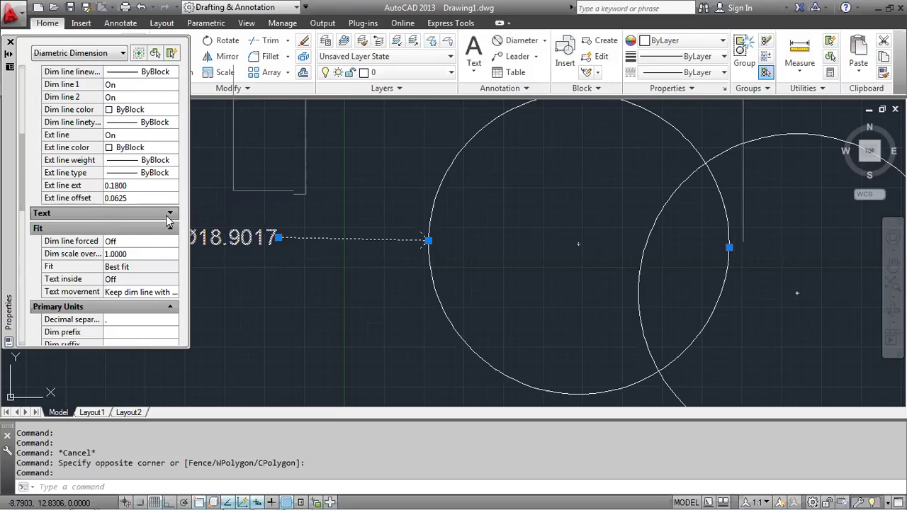
click(170, 216)
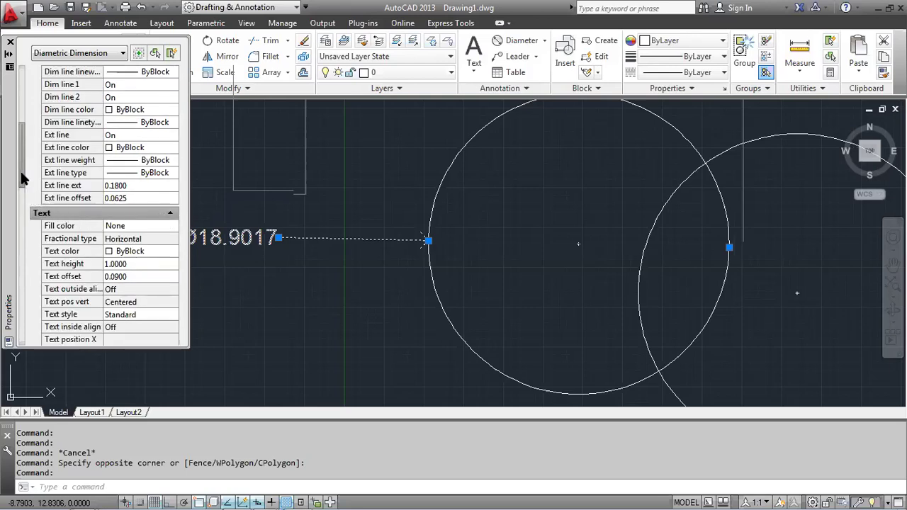
drag(21, 179, 28, 199)
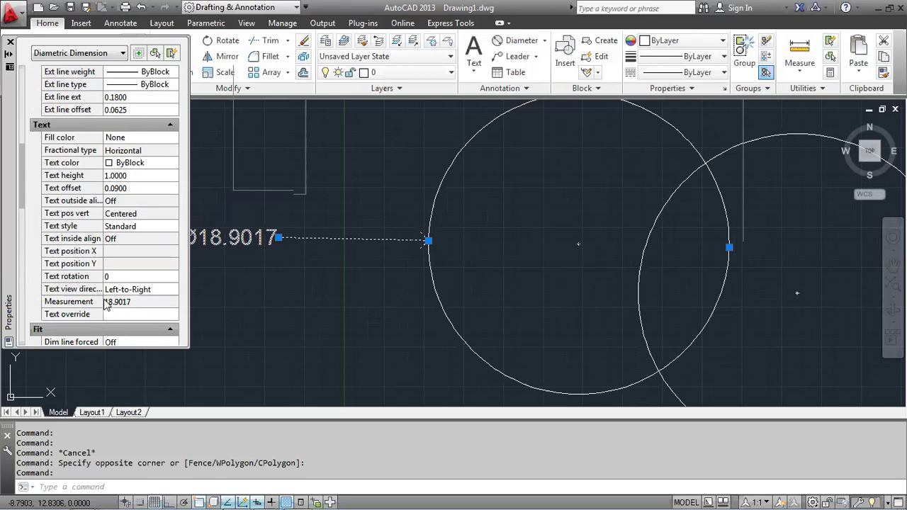
click(116, 314)
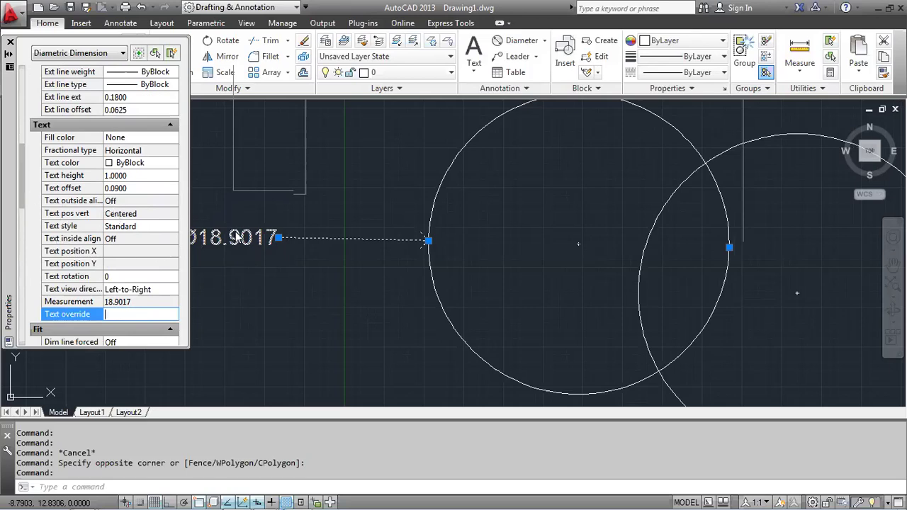
click(115, 277)
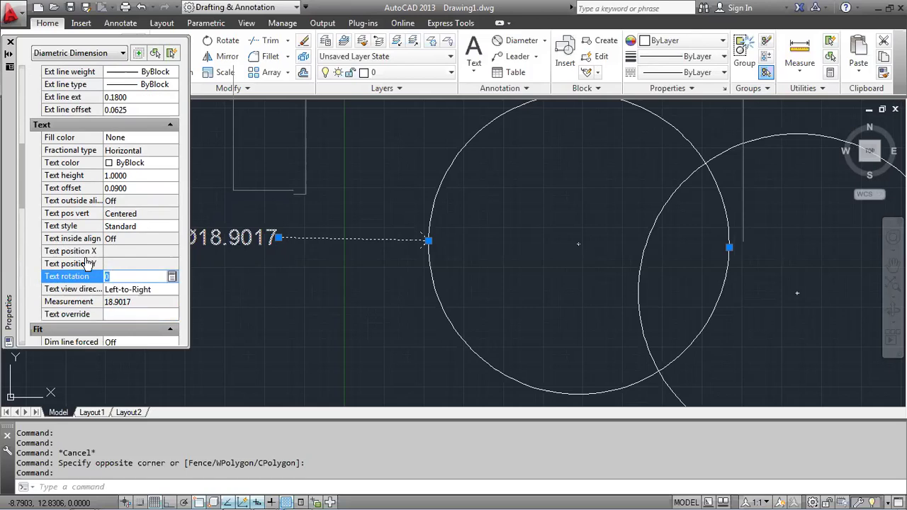
drag(19, 190, 177, 262)
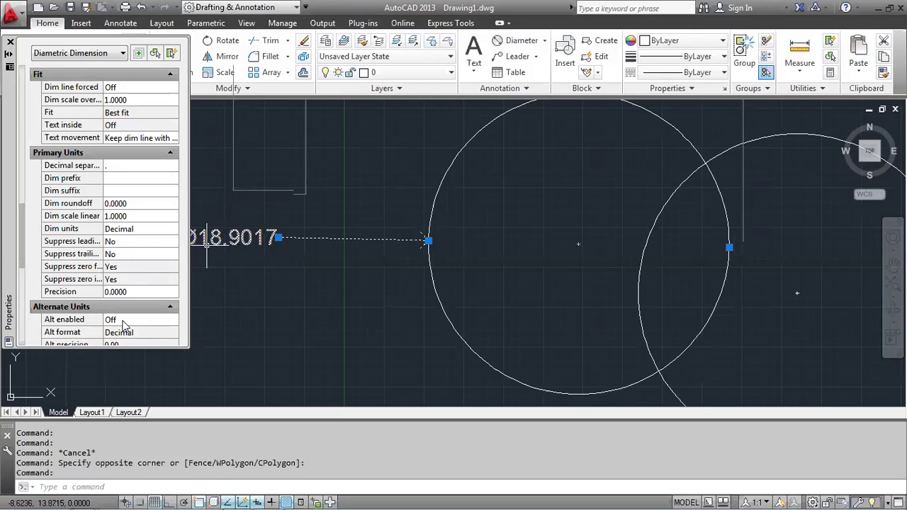
Set Alt enabled to On so the label shows Ø18.9017 [Ø480.10]
click(145, 322)
click(144, 322)
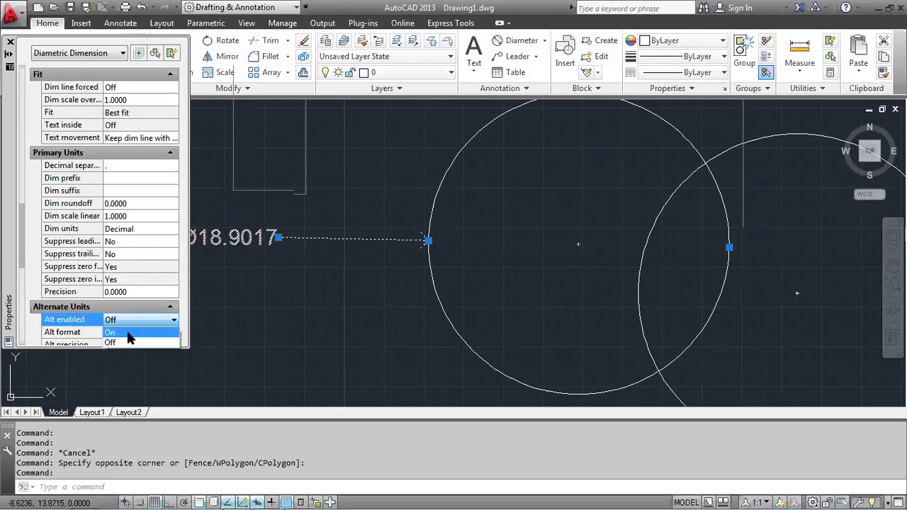
click(129, 333)
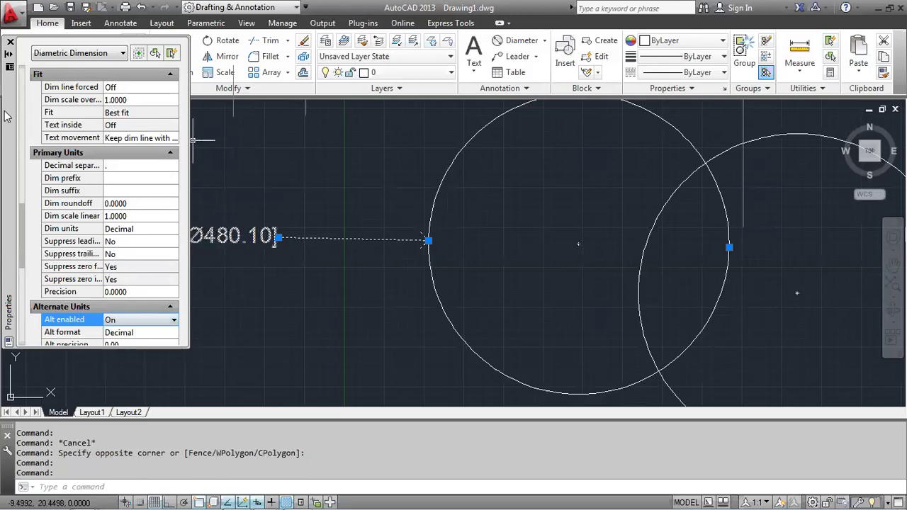
drag(9, 212, 288, 220)
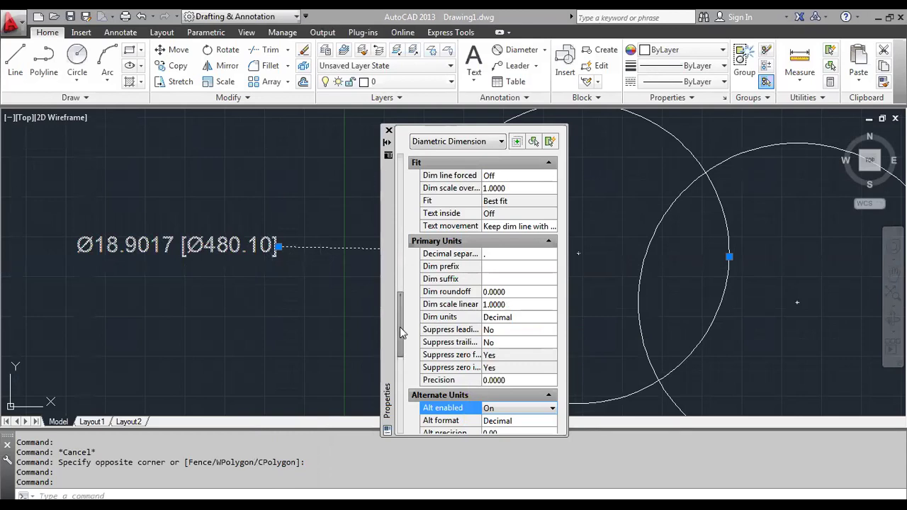
scroll(400, 326, down, 1)
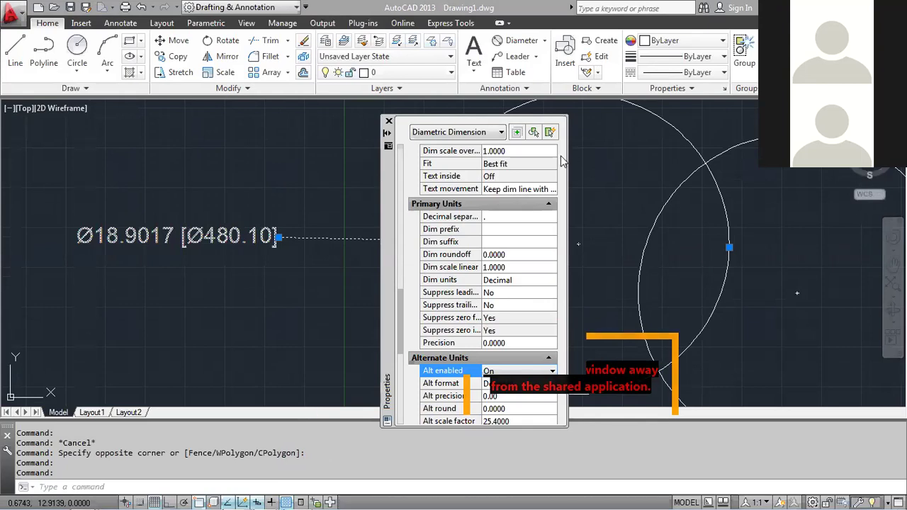
Move the Properties palette to the left edge and select the 25.4000 Alt scale factor field
click(382, 279)
click(316, 292)
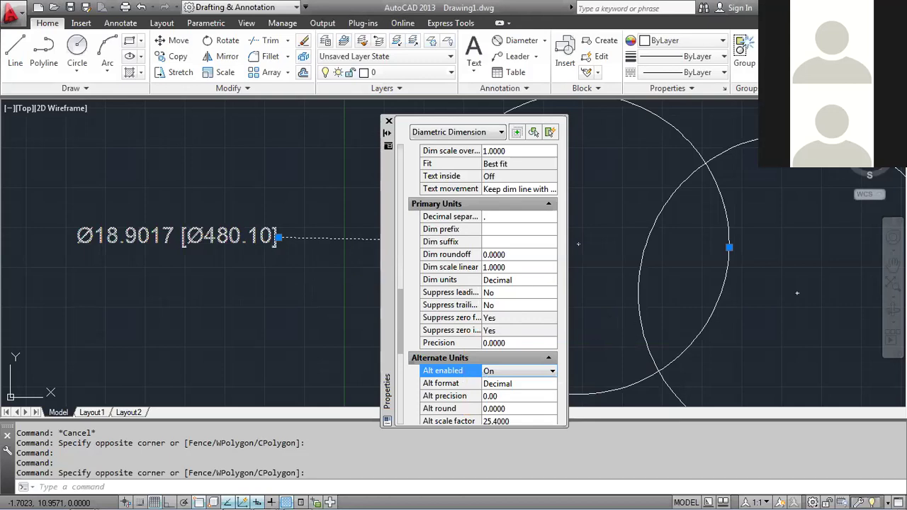
scroll(571, 221, down, 2)
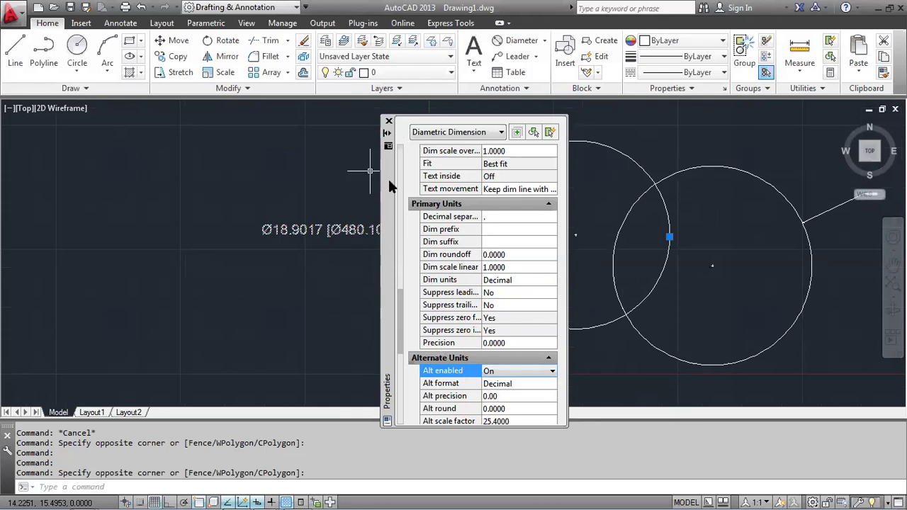
drag(388, 192, 51, 177)
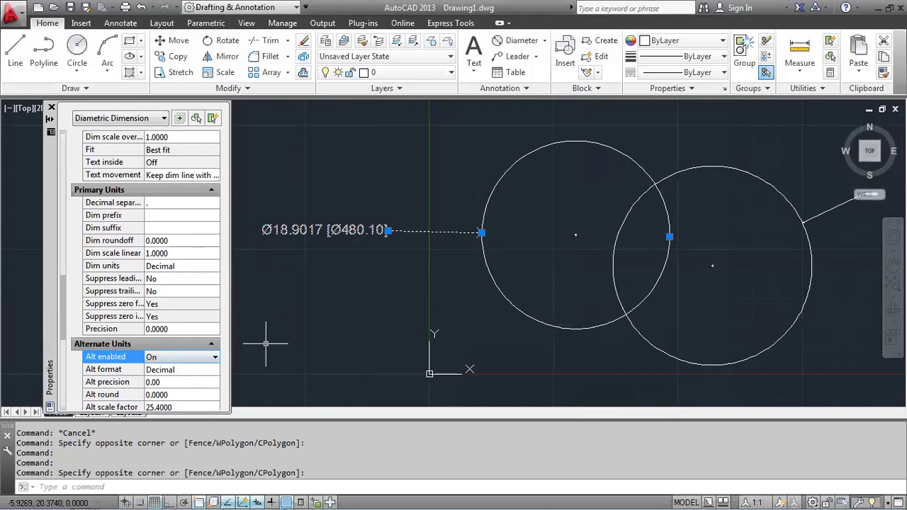
drag(68, 302, 63, 340)
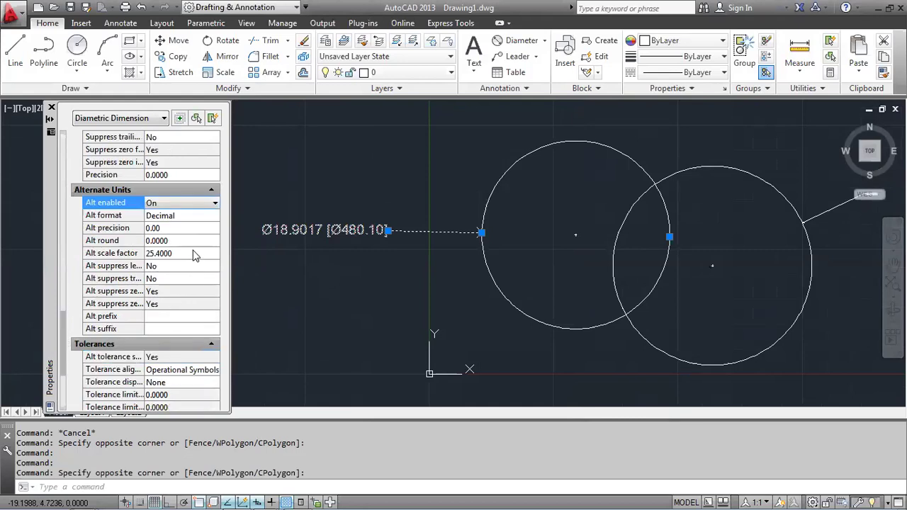
click(172, 255)
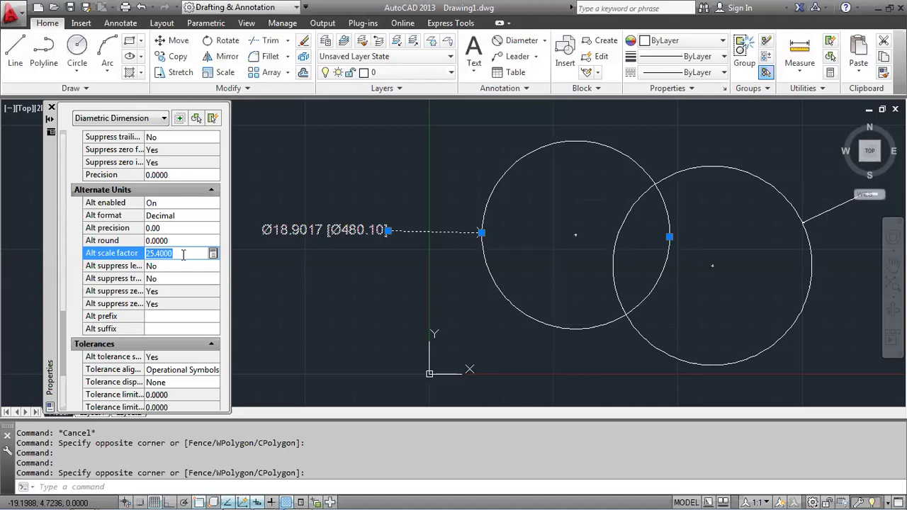
Enter 1/25.4 as the alternate scale factor, briefly opening and closing the calculator
text(1/25.4)
key(Return)
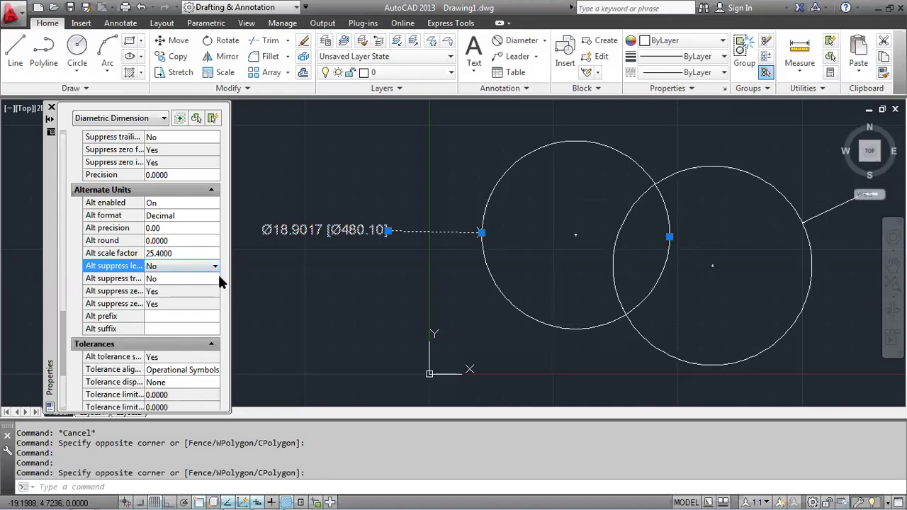
click(162, 252)
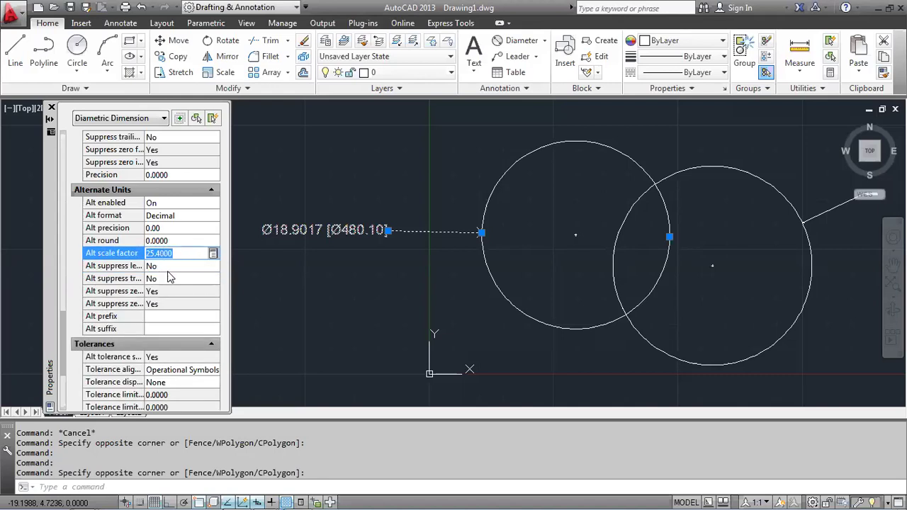
scroll(177, 264, up, 2)
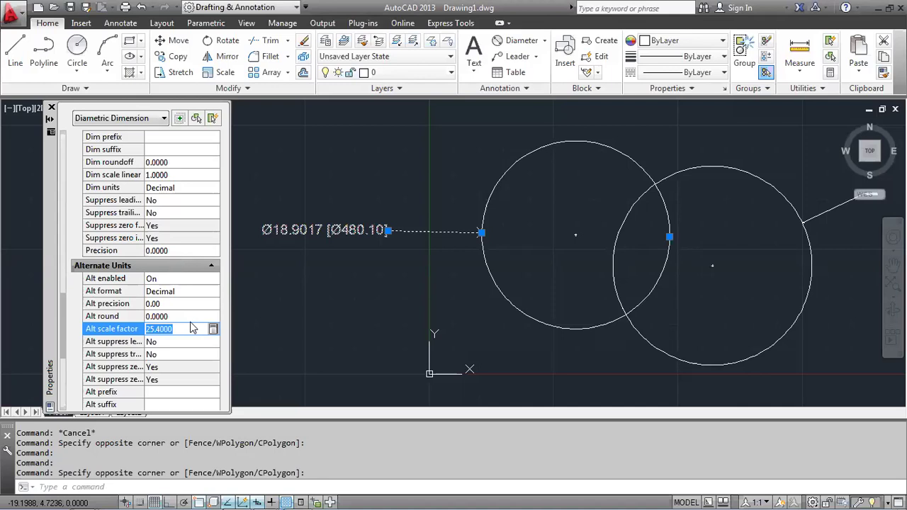
scroll(192, 329, down, 2)
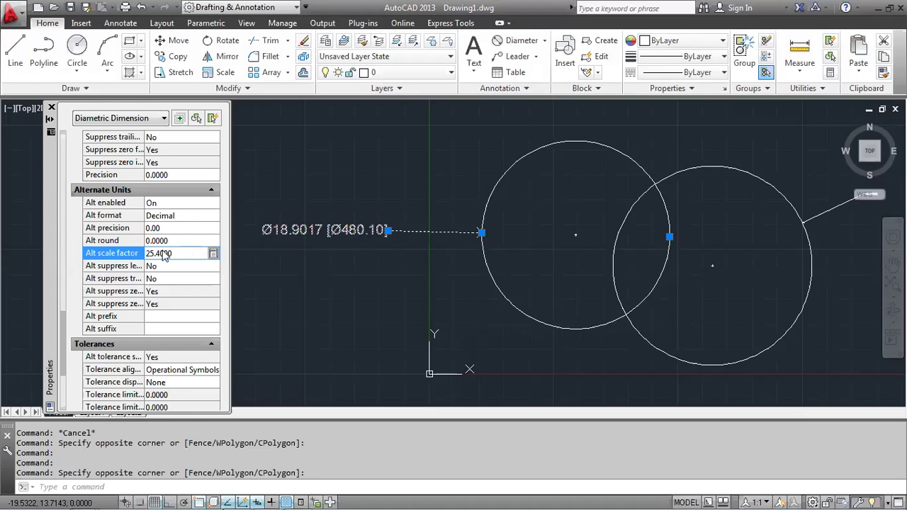
click(213, 253)
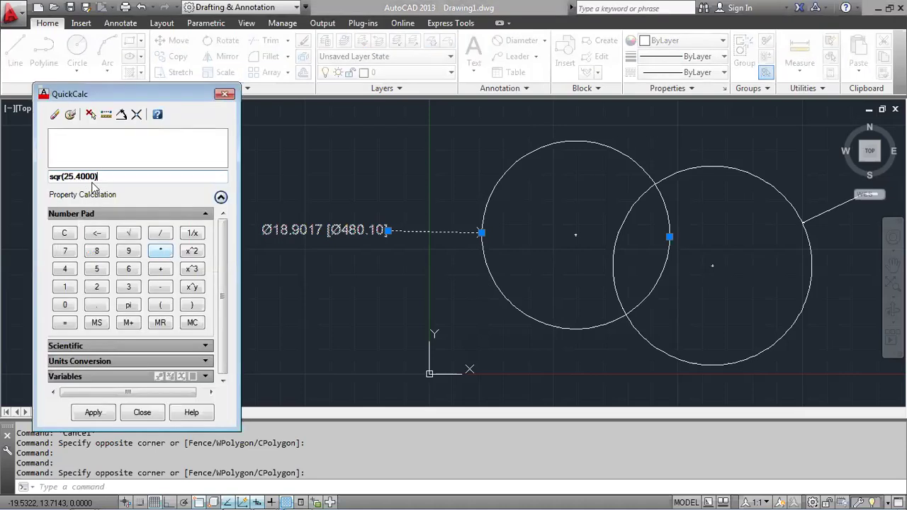
click(225, 96)
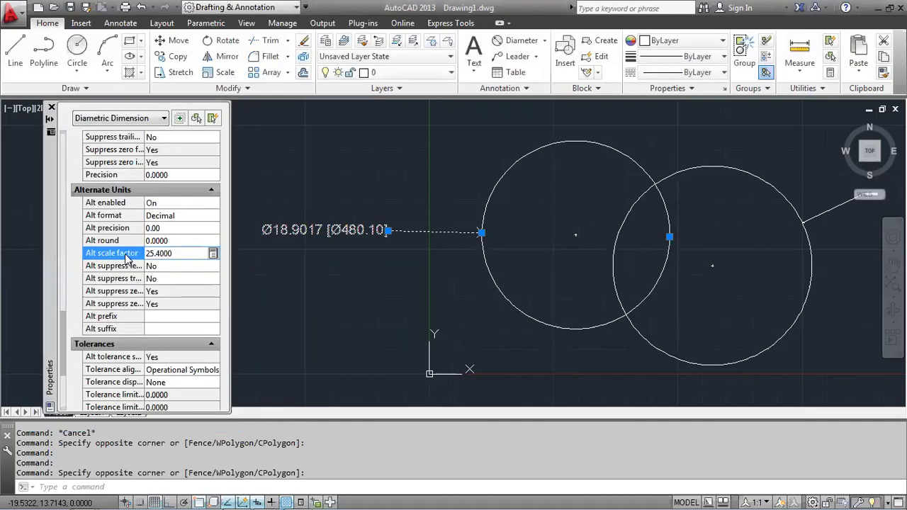
click(125, 262)
click(130, 245)
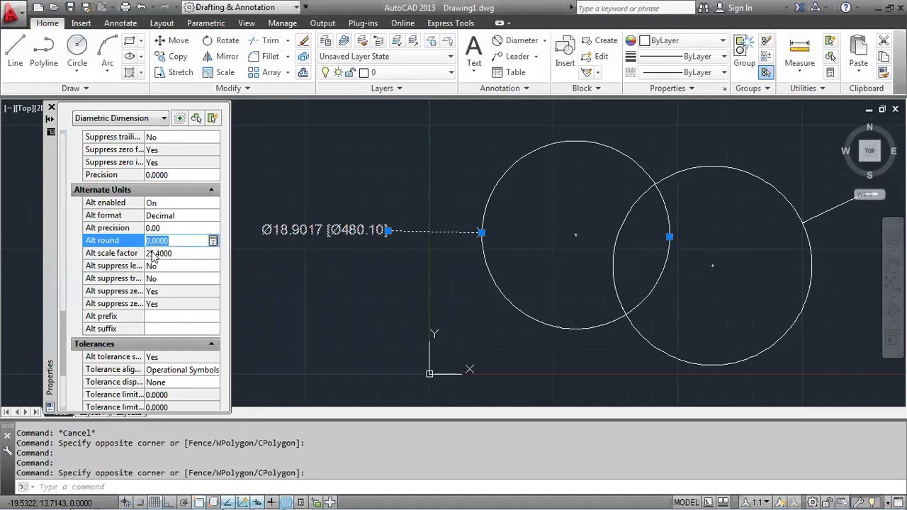
Keep Decimal alternate format and apply 1/25.4 (0.0393700787) from QuickCalc as scale factor
click(152, 253)
click(170, 218)
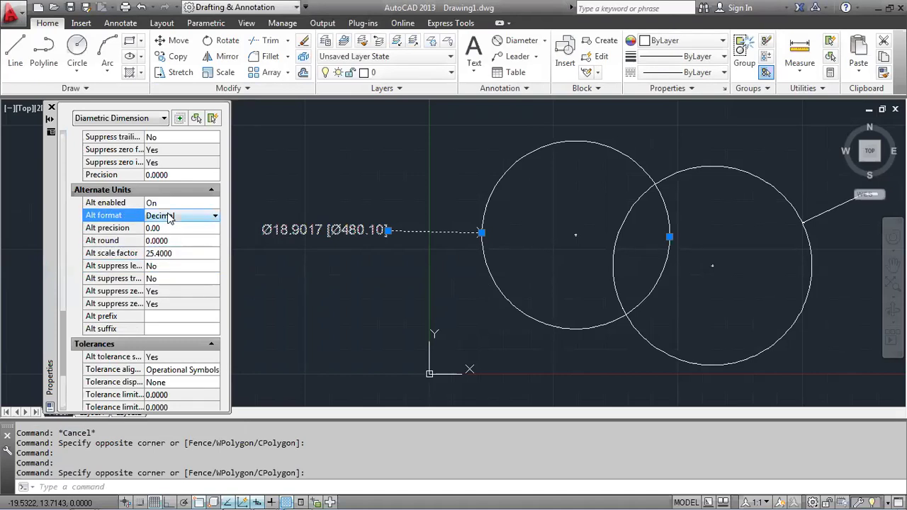
click(170, 218)
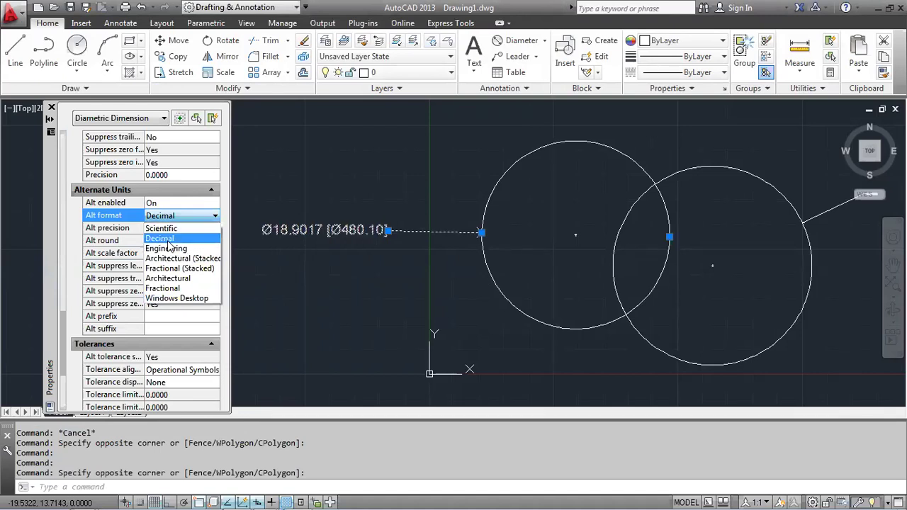
click(160, 238)
click(163, 253)
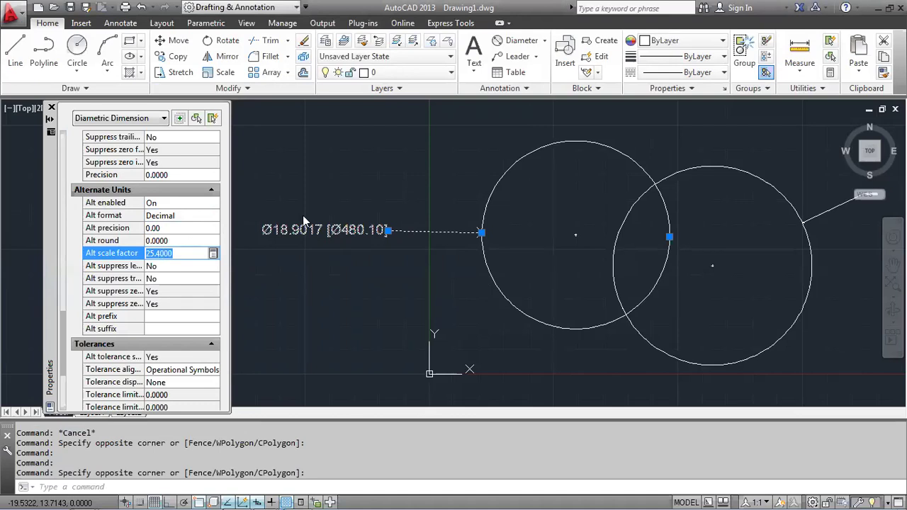
click(194, 255)
click(212, 255)
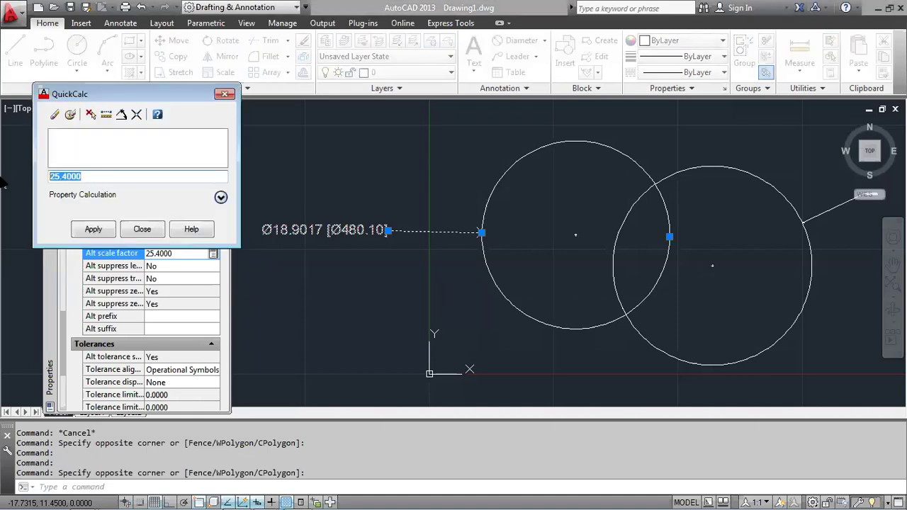
text(1/2)
text(5.4)
key(Return)
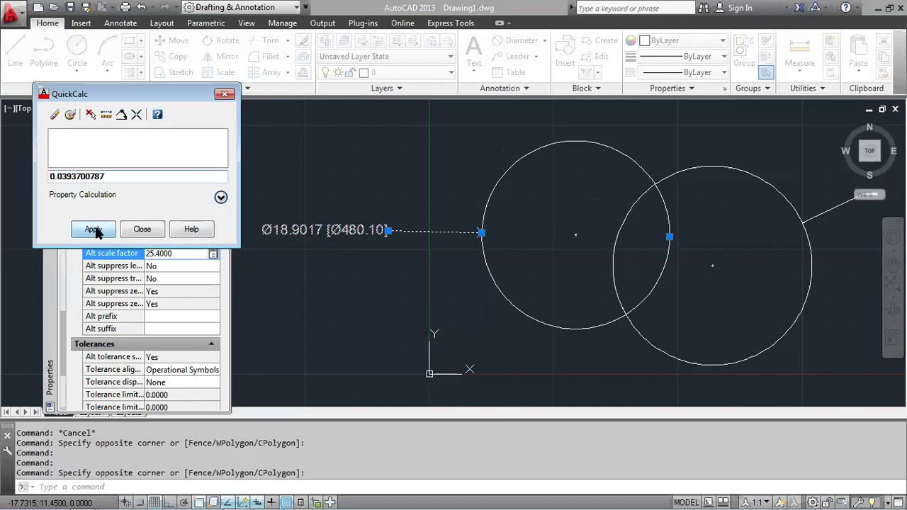
click(95, 229)
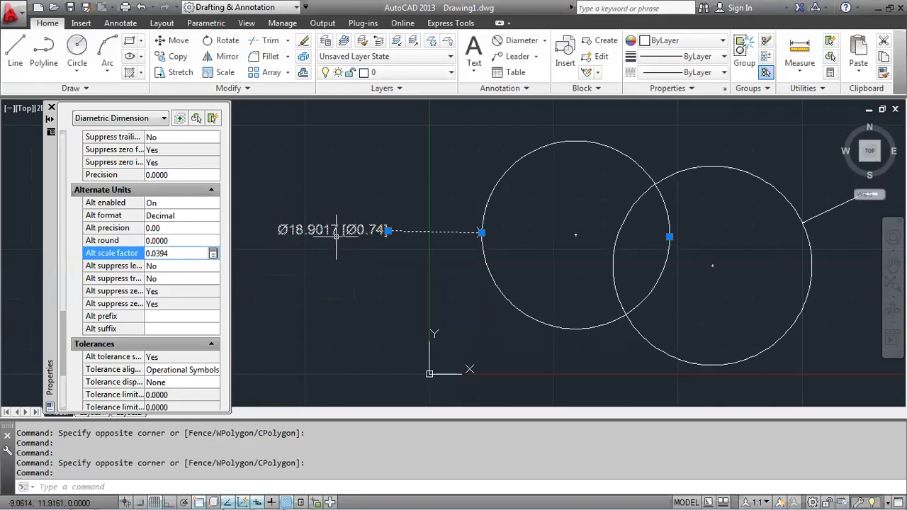
scroll(336, 239, up, 3)
scroll(336, 239, down, 1)
click(451, 195)
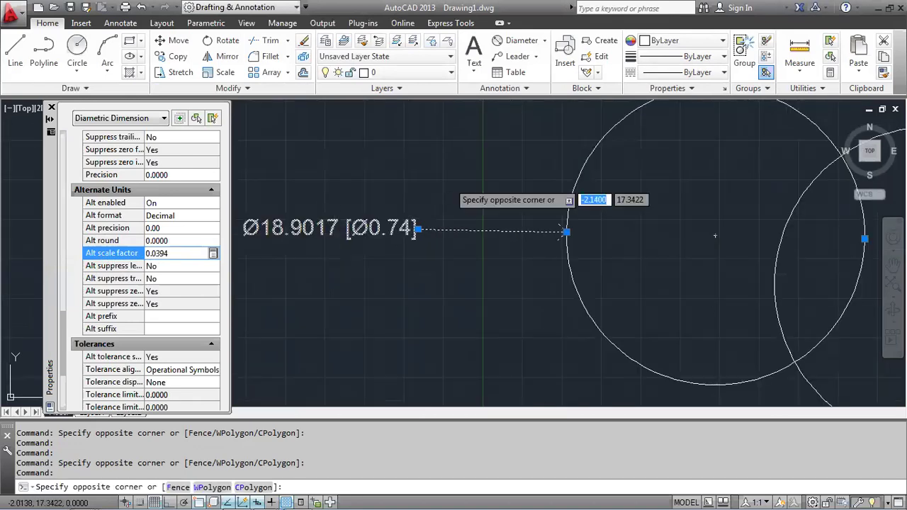
key(Escape)
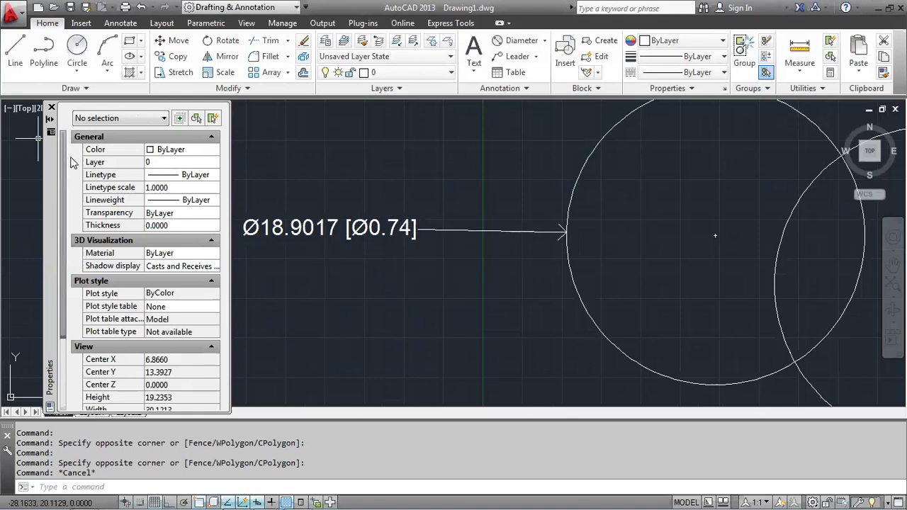
click(351, 231)
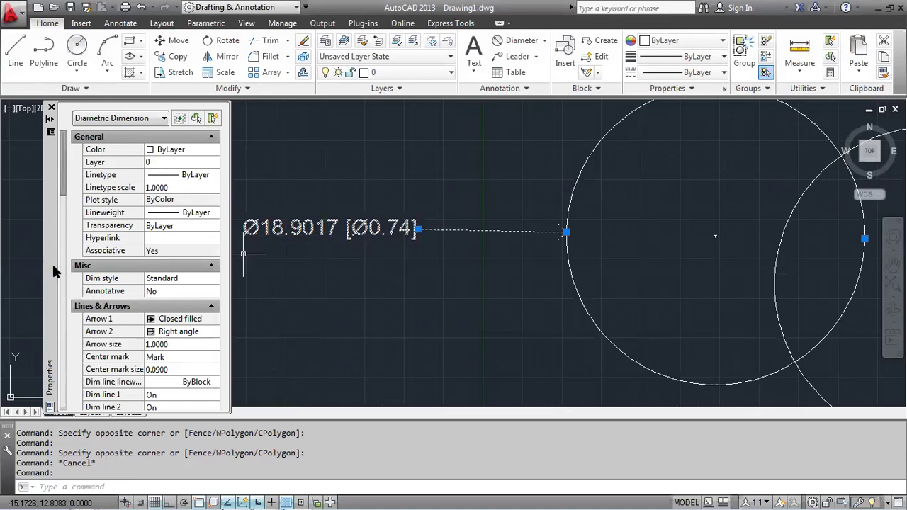
scroll(59, 304, down, 5)
scroll(59, 305, down, 2)
scroll(64, 326, down, 3)
scroll(67, 347, down, 2)
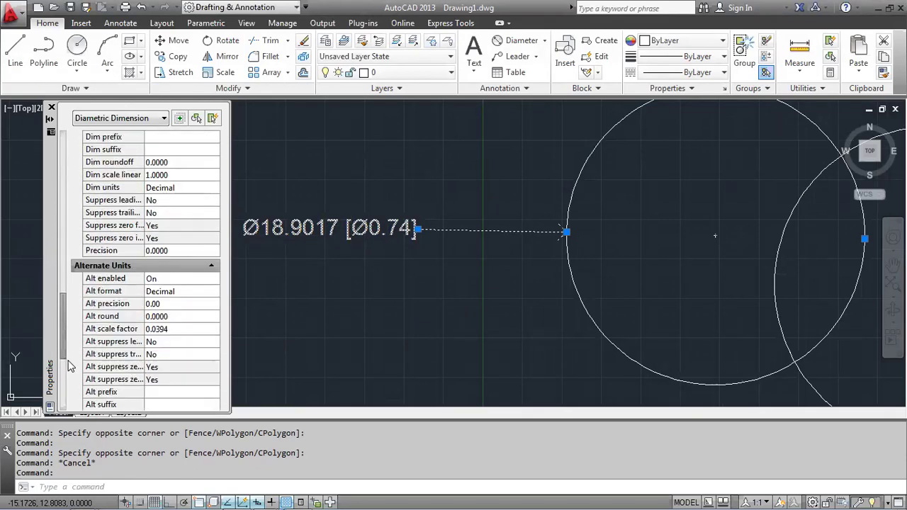
scroll(71, 370, down, 2)
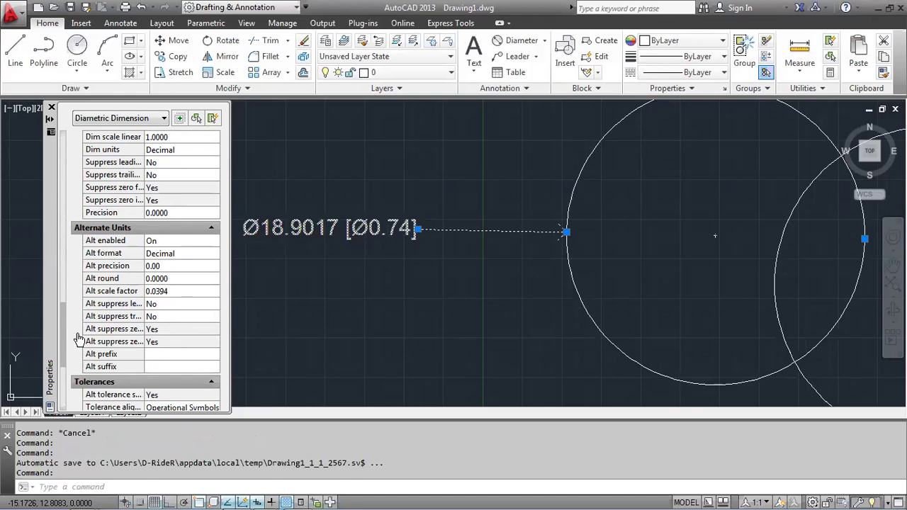
drag(63, 345, 66, 320)
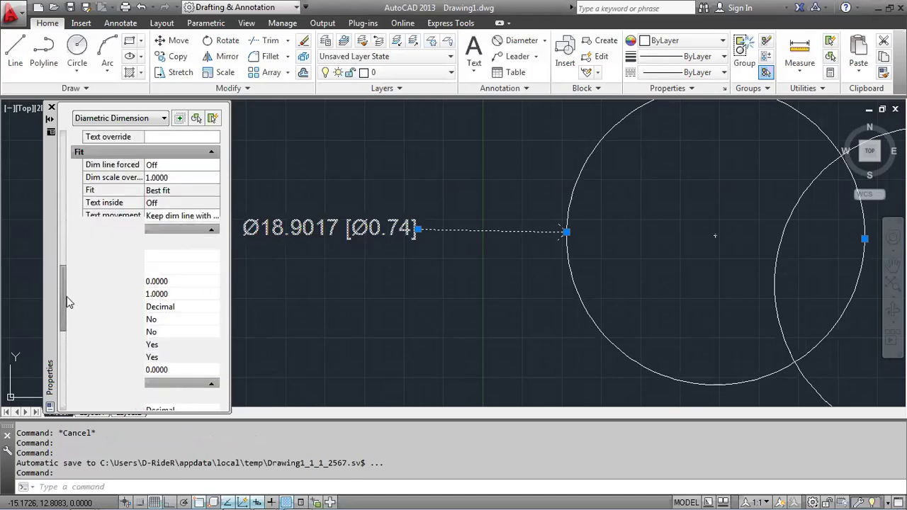
scroll(66, 320, down, 1)
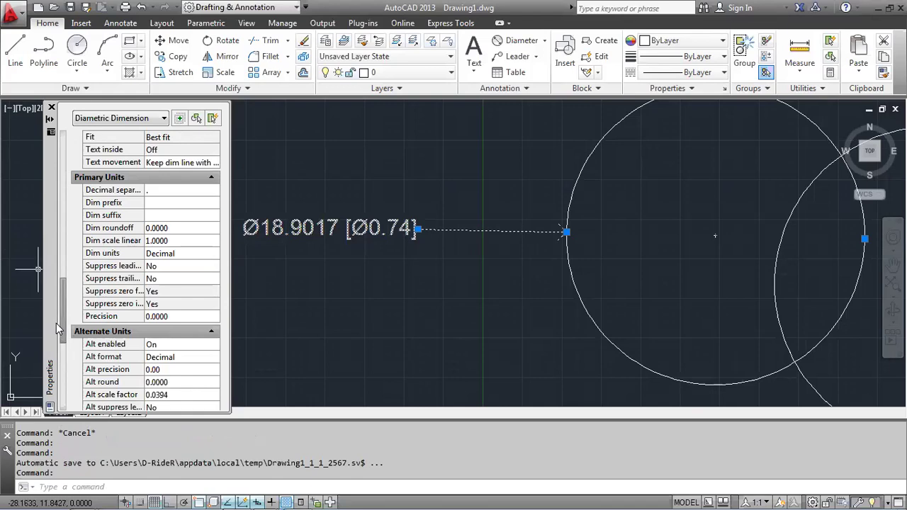
scroll(61, 335, down, 3)
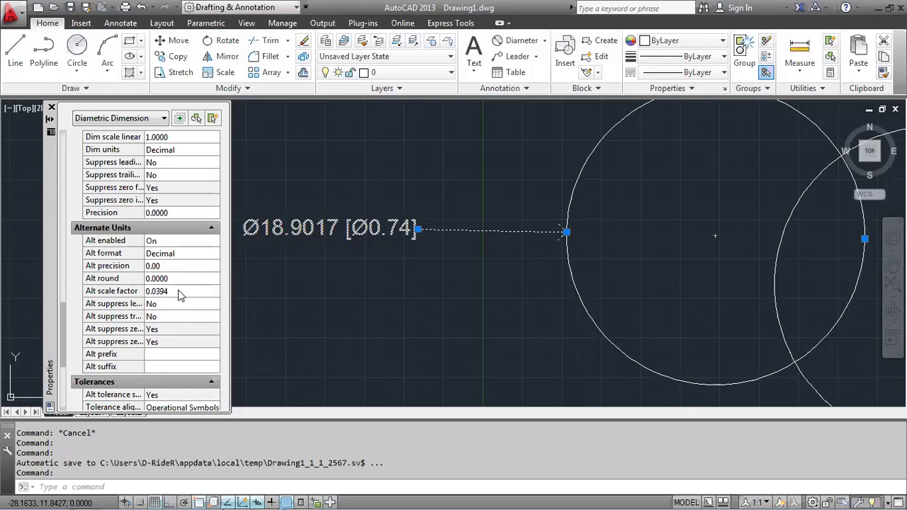
drag(62, 320, 61, 295)
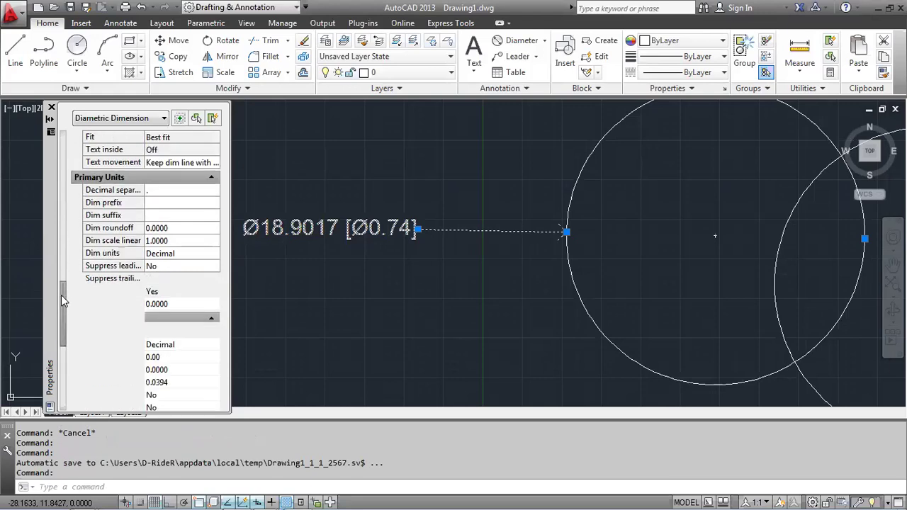
click(181, 316)
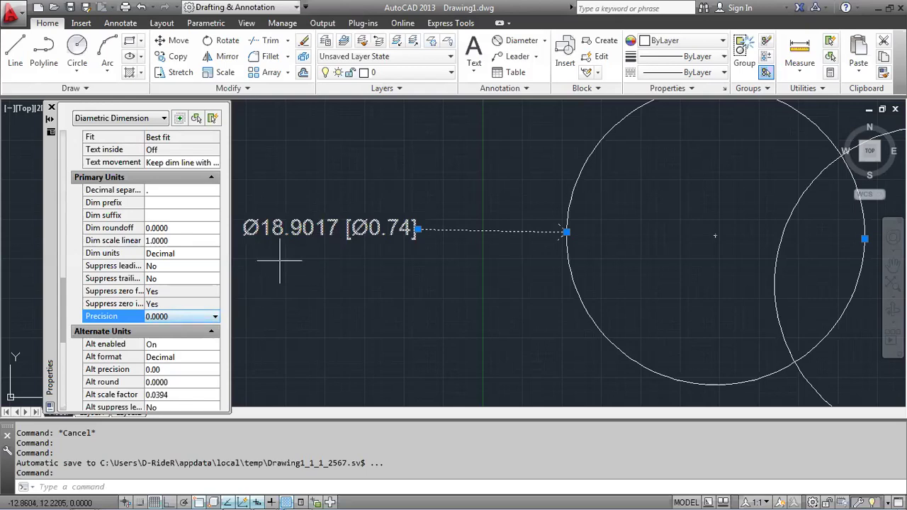
Set the primary units precision to 0.0 so the diameter reads Ø18.9
click(191, 320)
click(170, 334)
click(170, 331)
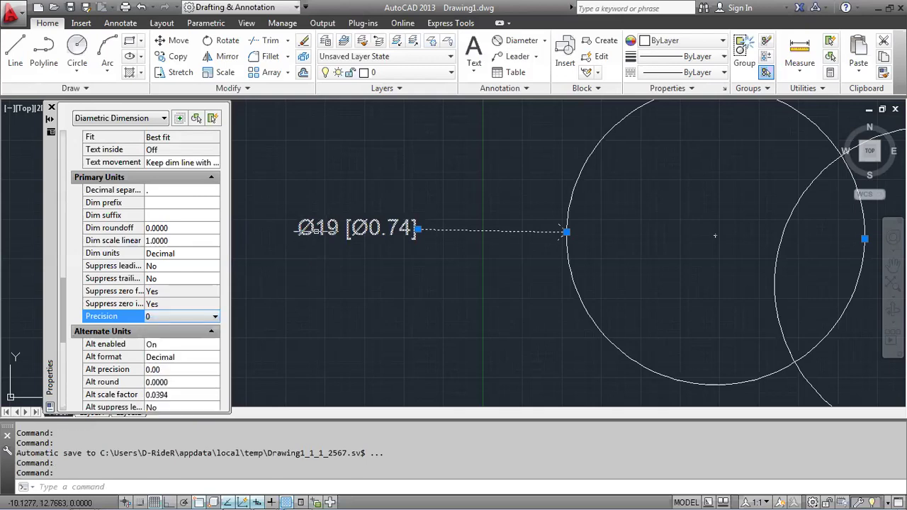
click(162, 321)
click(153, 340)
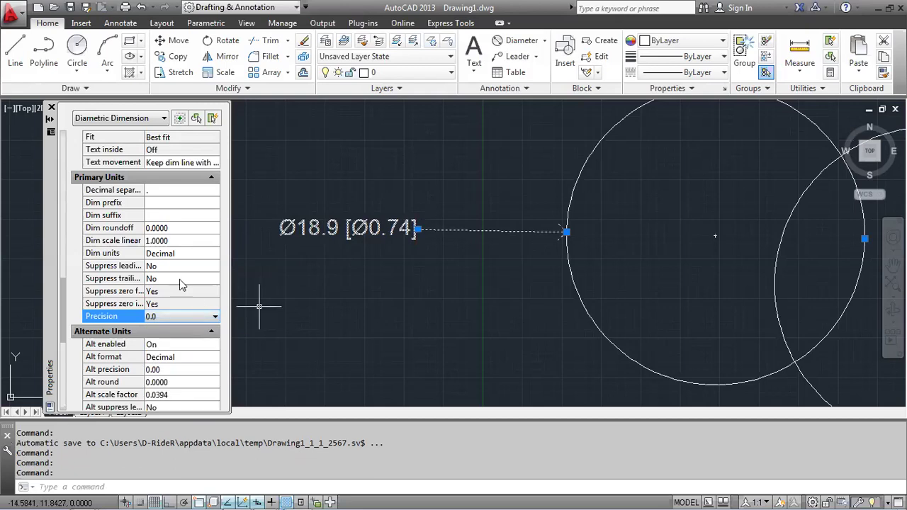
Review the linear scale, roundoff and zero-suppression settings, leaving them unchanged
click(174, 241)
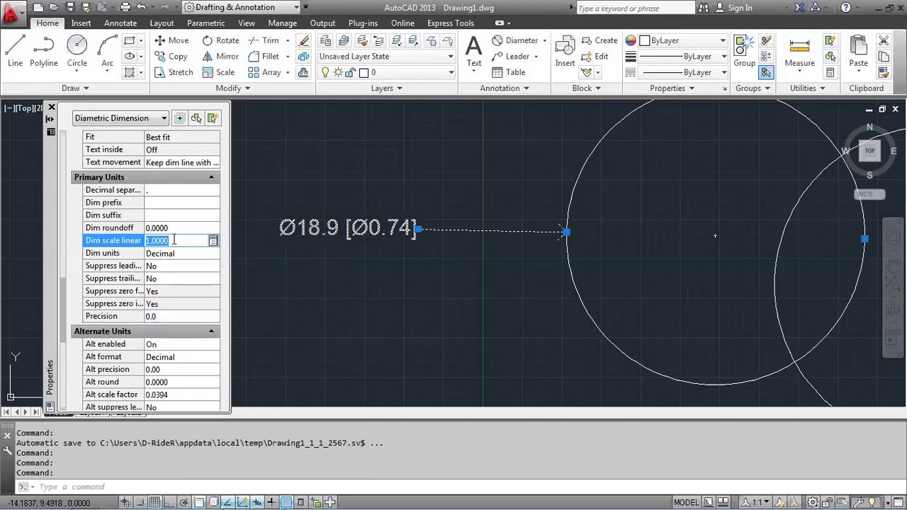
click(173, 228)
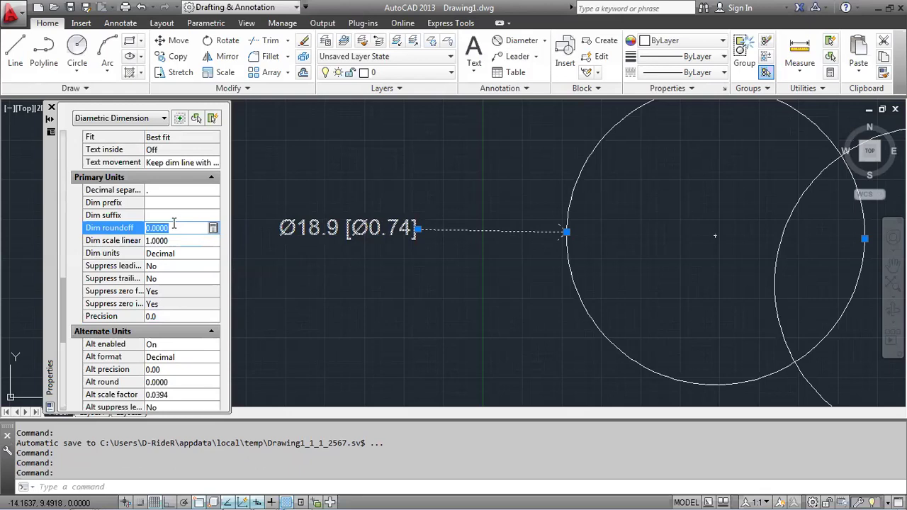
click(161, 269)
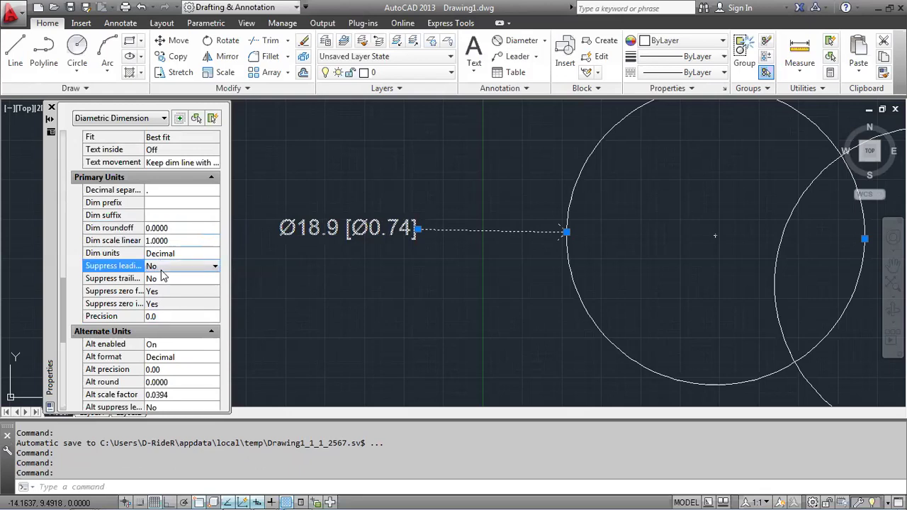
click(165, 268)
click(170, 279)
click(168, 278)
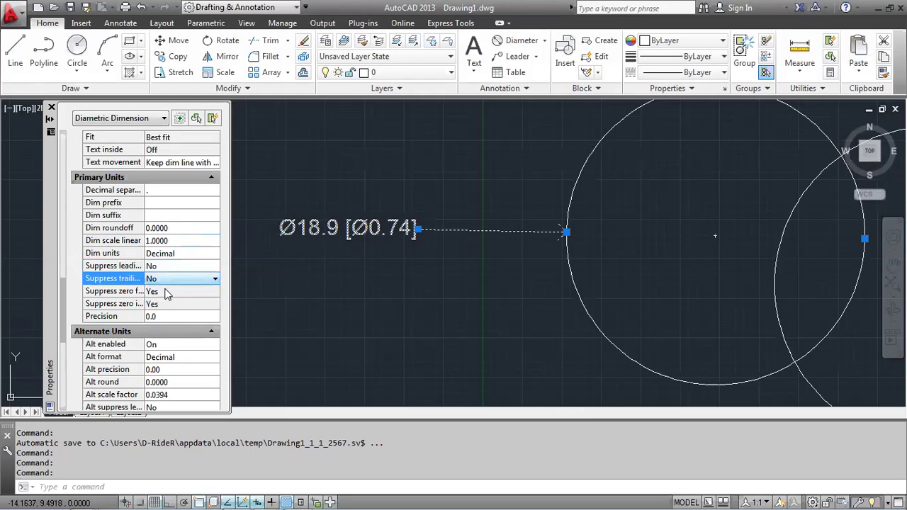
click(167, 294)
scroll(163, 294, down, 2)
Give the alternate units an IN prefix and an inch-mark (") suffix
scroll(154, 330, down, 2)
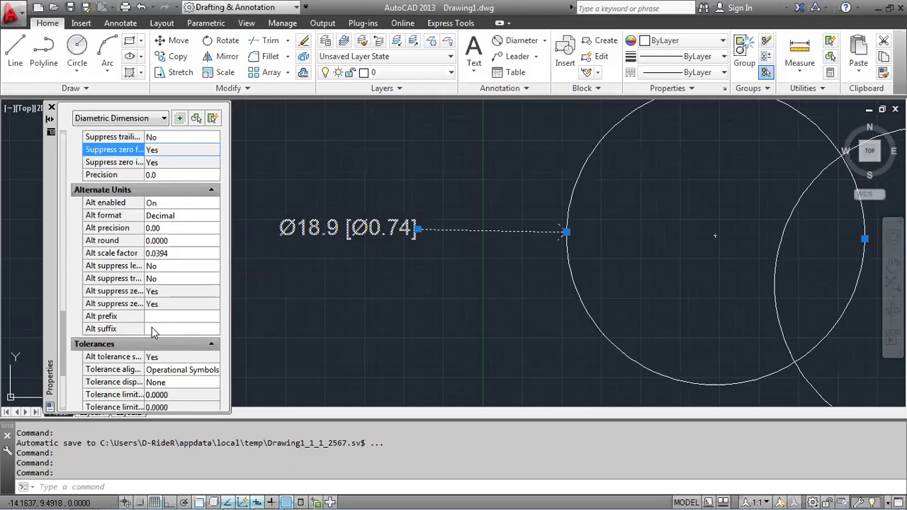
click(160, 317)
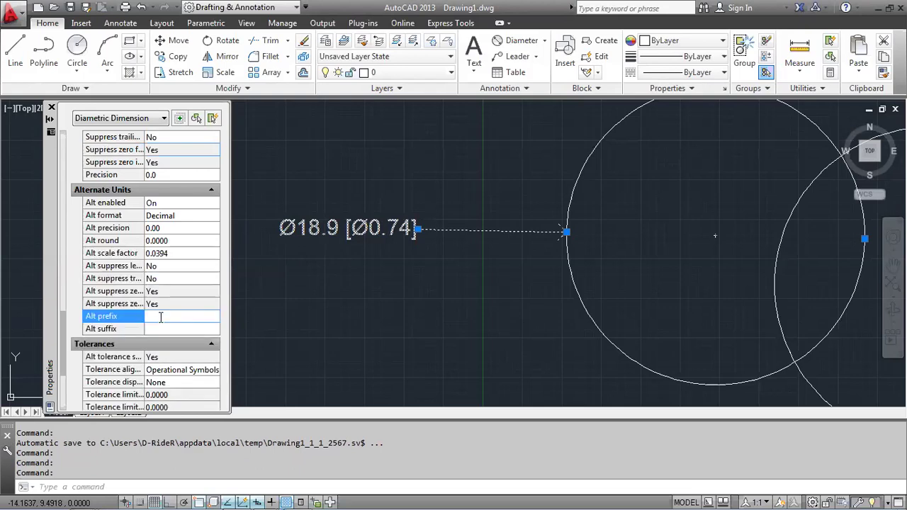
text(IN)
click(170, 328)
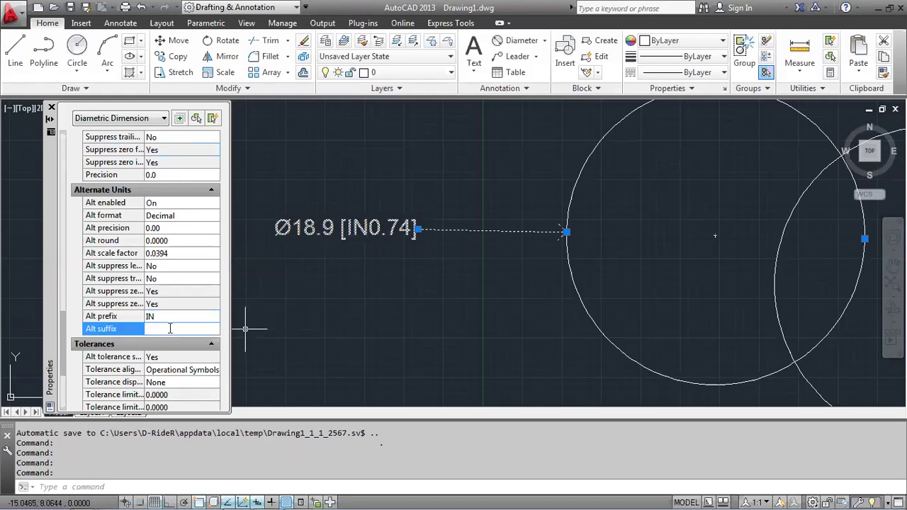
text(")
key(Return)
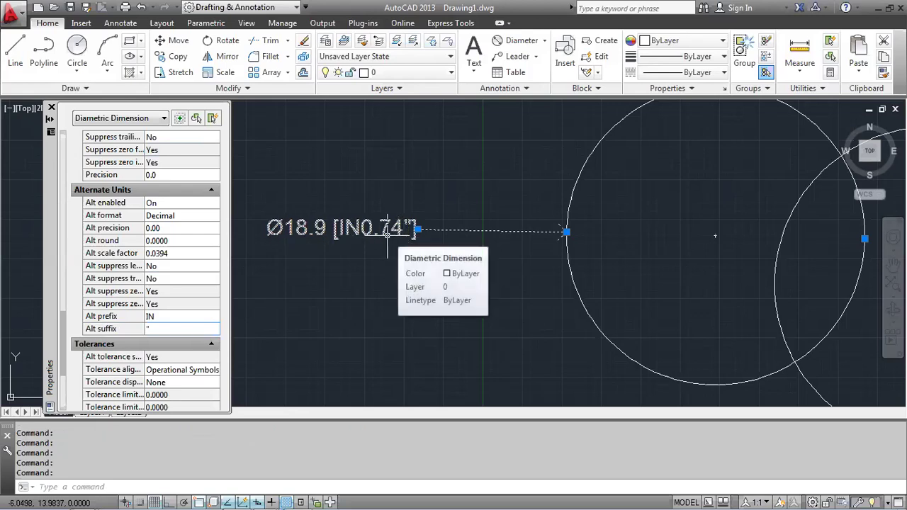
Turn alternate units off so the label shows only Ø18.9
click(182, 202)
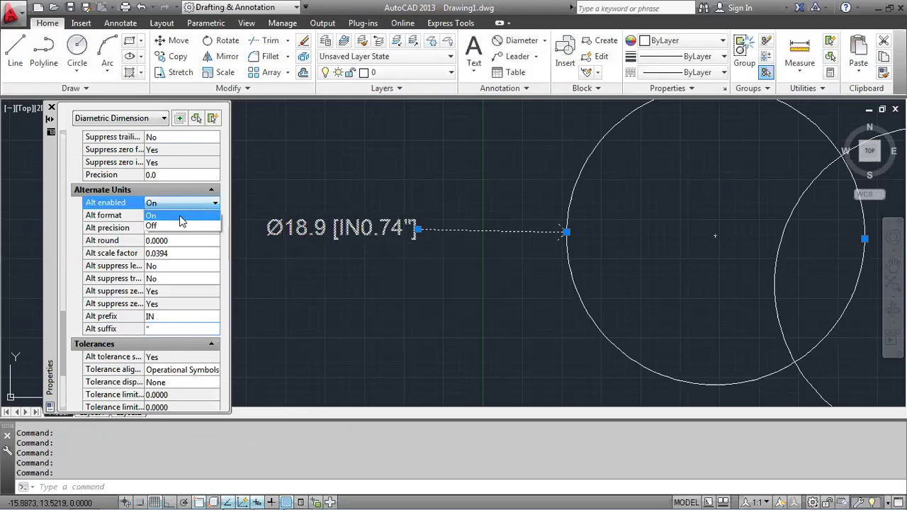
click(171, 224)
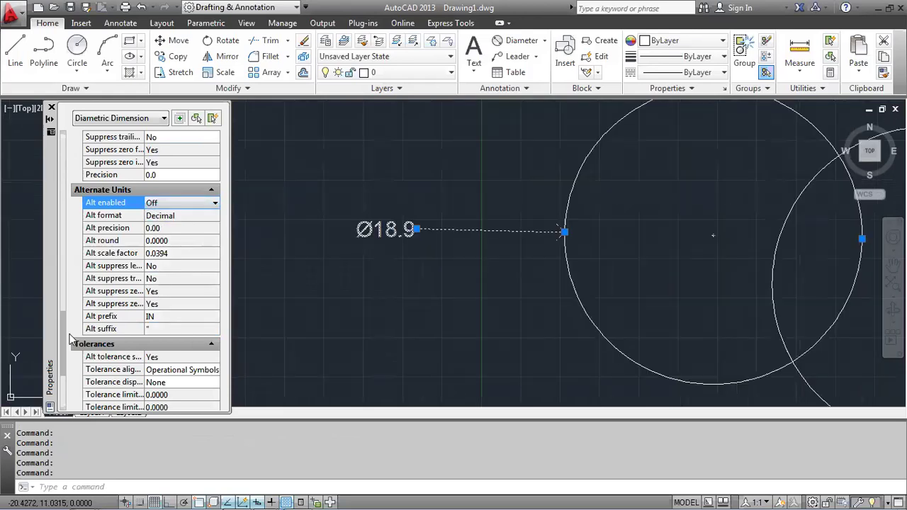
drag(63, 342, 71, 248)
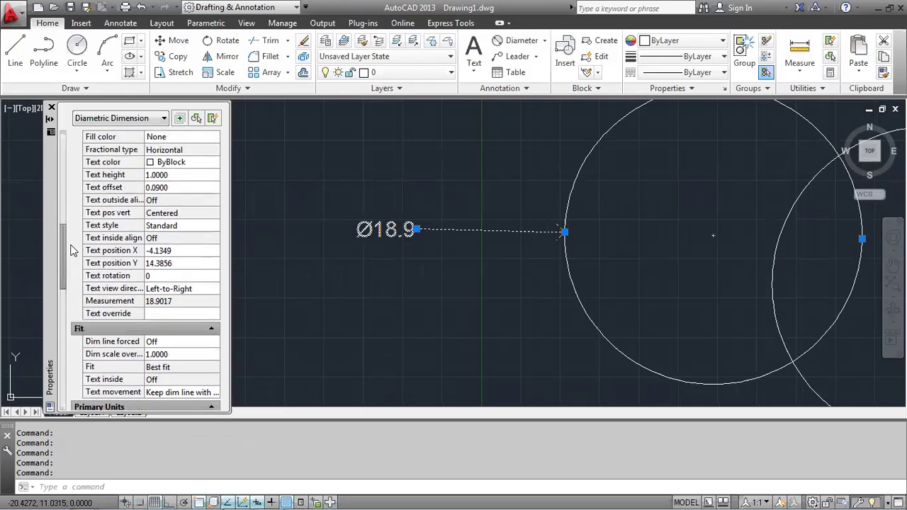
Override the dimension's text with '2 X 5 mm dia'
click(160, 313)
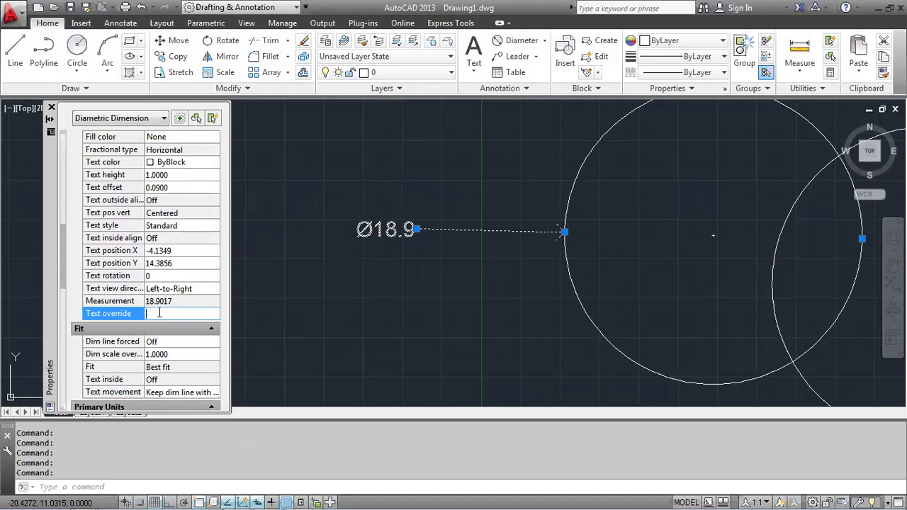
text(2)
text( X )
text(5 mm dia)
key(Return)
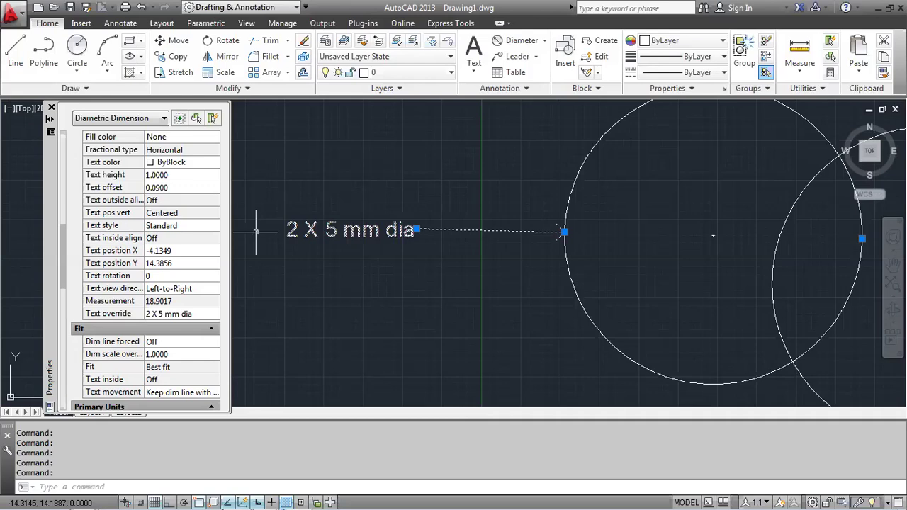
mouse_move(50, 273)
mouse_down()
mouse_move(55, 234)
mouse_move(66, 290)
mouse_up()
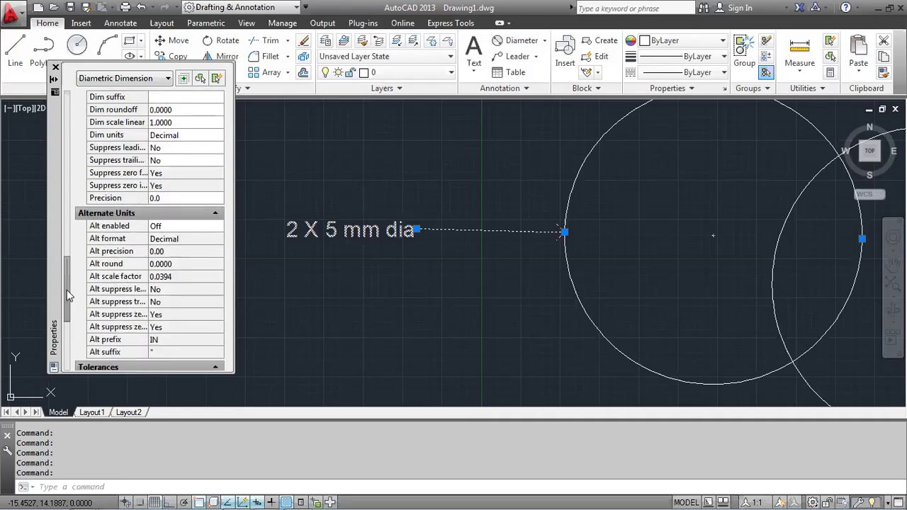
Inspect the tolerance limit, precision and alignment settings, keeping Operational Symbols alignment
drag(67, 289, 63, 348)
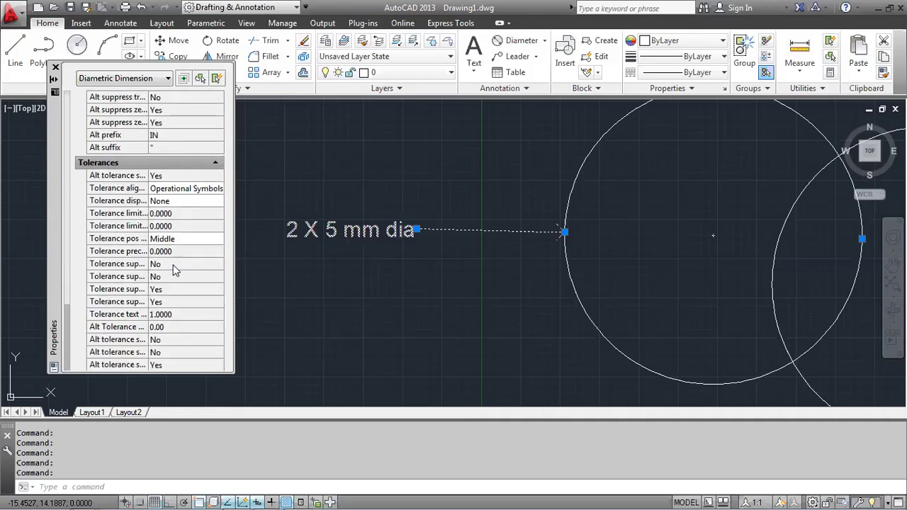
click(175, 227)
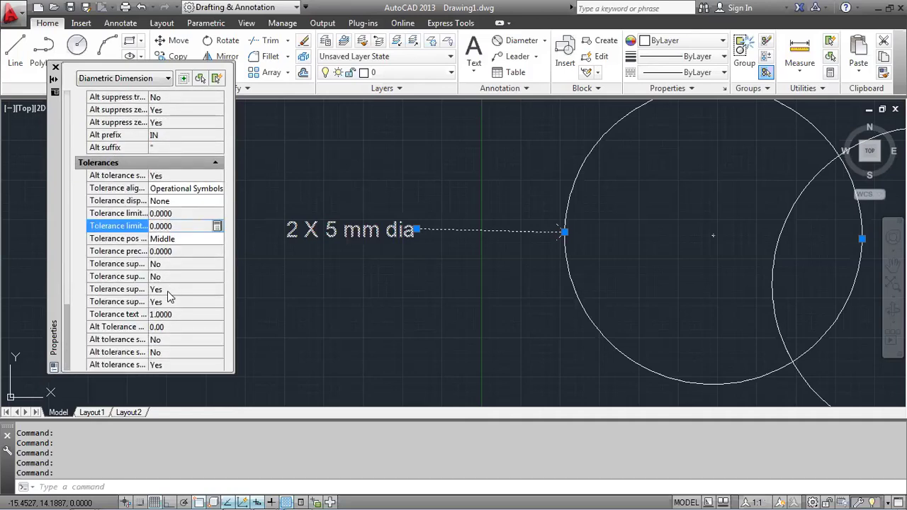
click(167, 252)
click(179, 189)
click(193, 190)
click(194, 194)
click(193, 176)
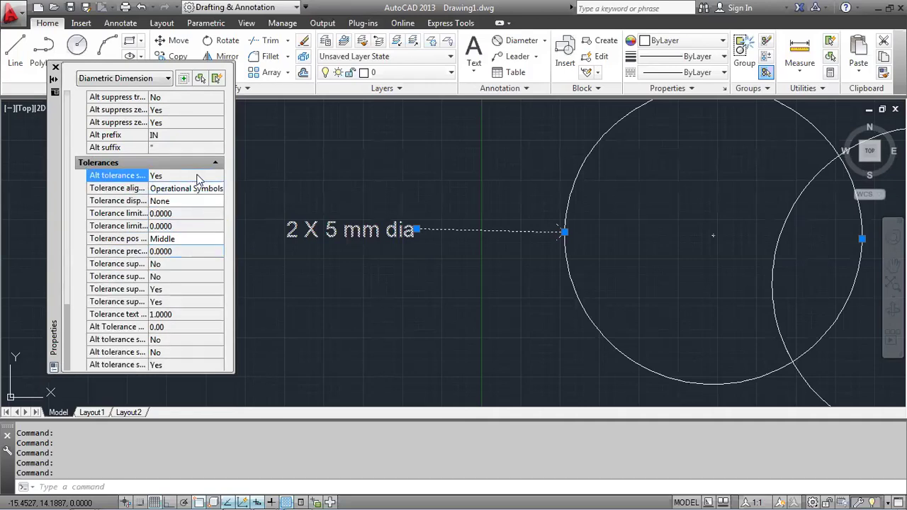
click(198, 189)
click(210, 190)
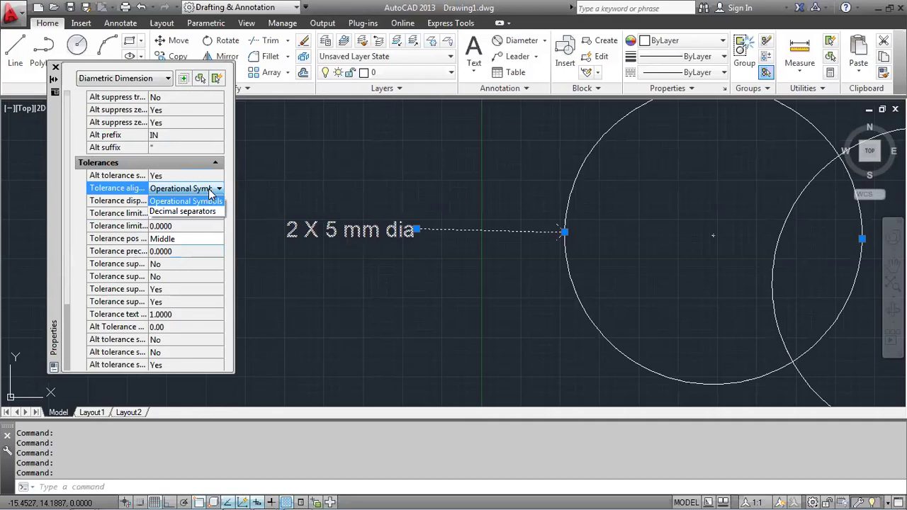
click(209, 191)
Set the tolerance display to Limits and close the dimension's properties
click(188, 200)
click(190, 200)
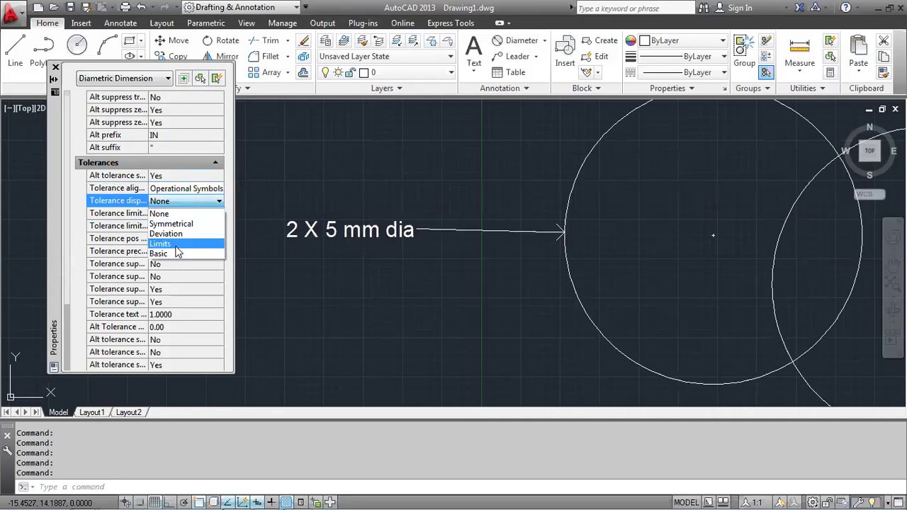
click(196, 201)
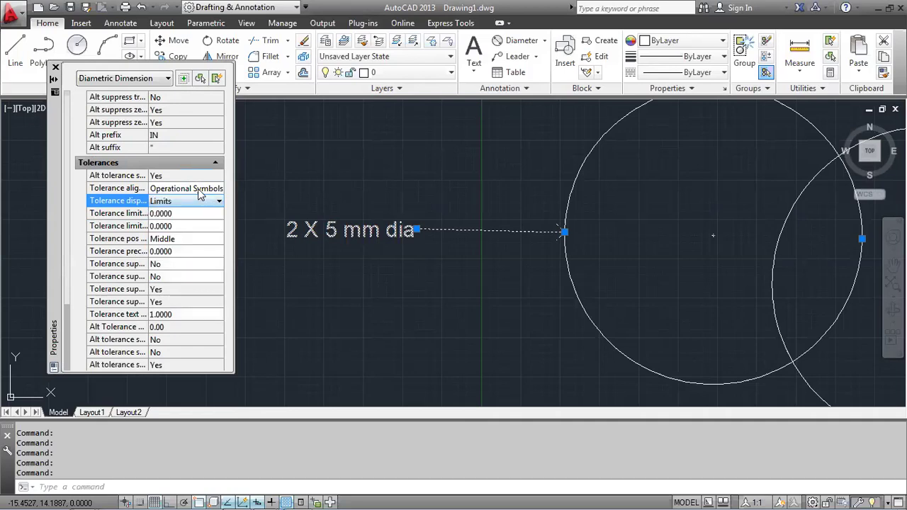
click(55, 68)
Erase the old leader and place a diameter dimension left of the circle
key(Escape)
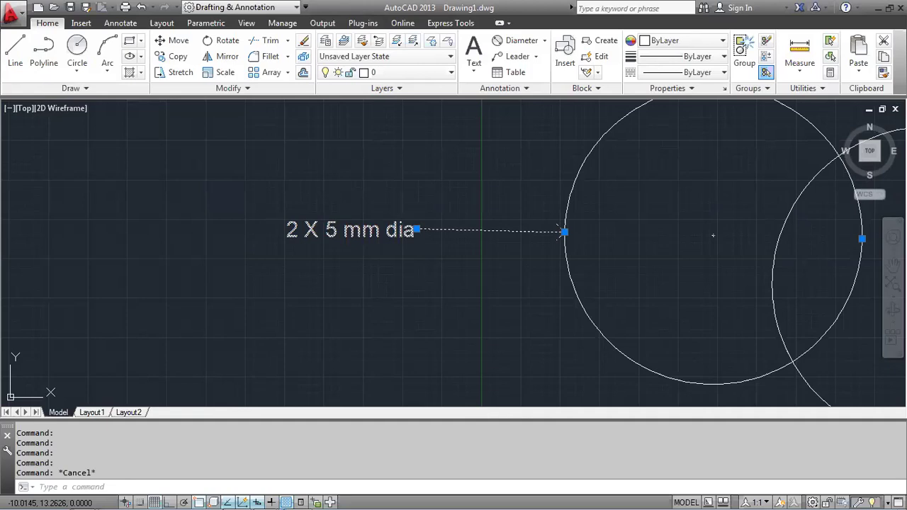
key(Delete)
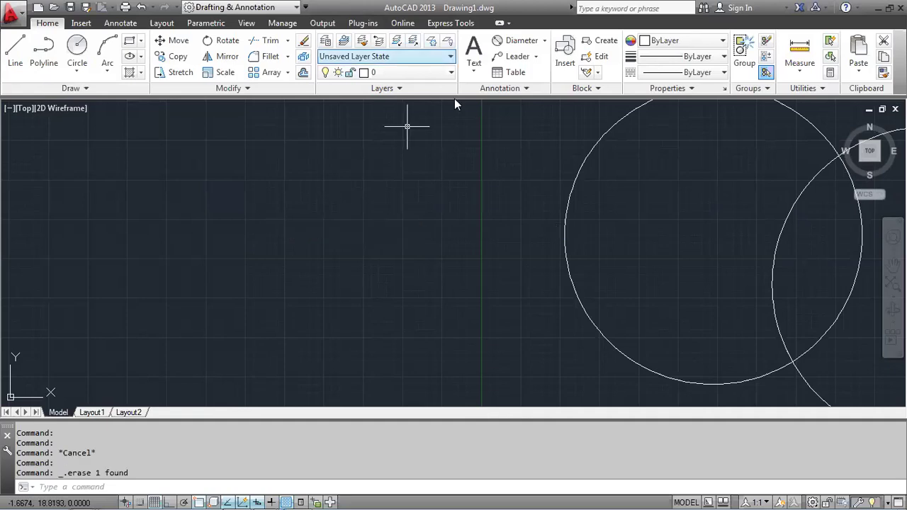
click(540, 41)
click(567, 202)
scroll(381, 244, up, 4)
scroll(379, 244, down, 2)
click(373, 243)
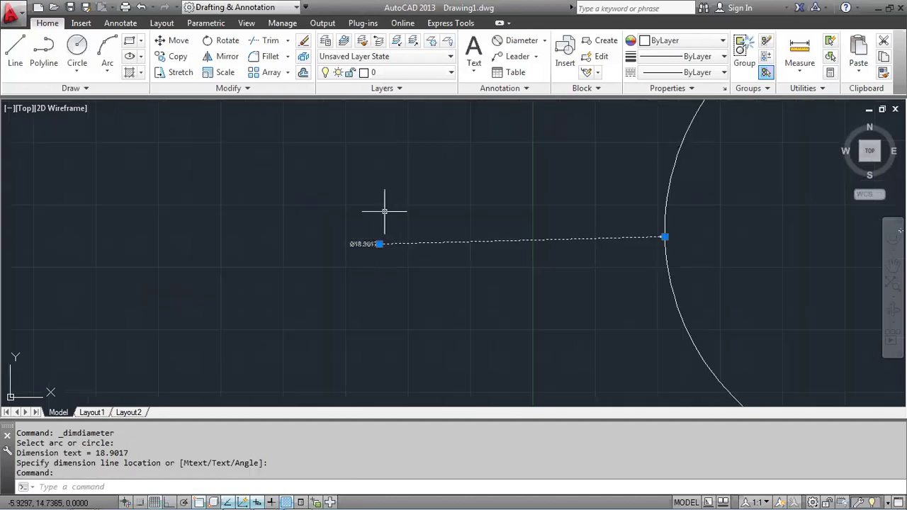
Set the new dimension's arrow size and text height both to 1
key(ctrl+1)
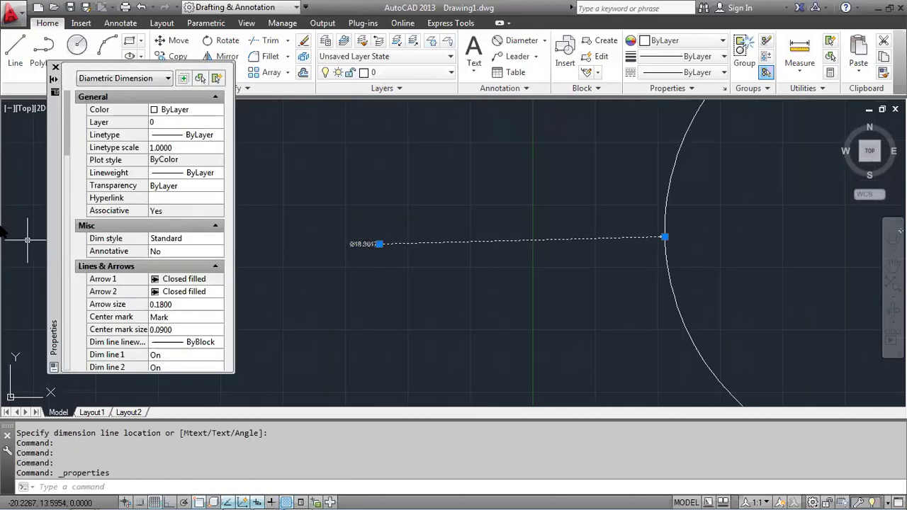
click(175, 147)
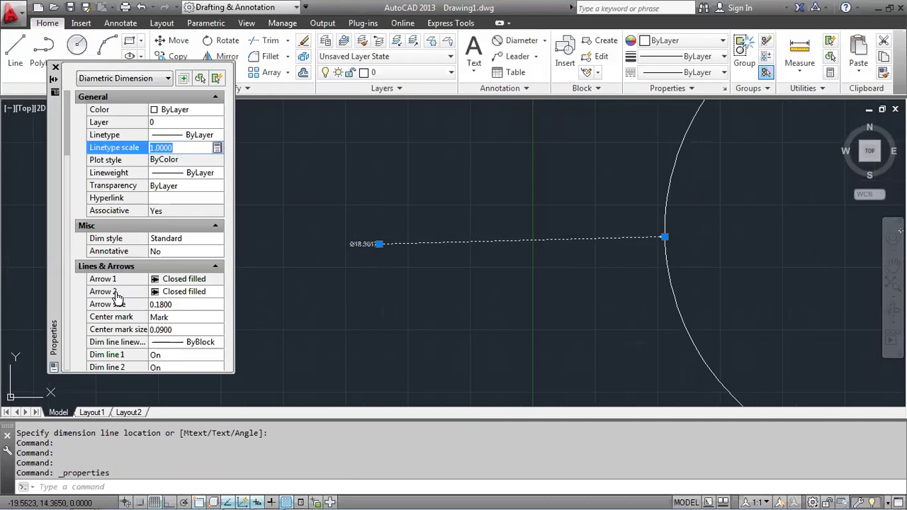
click(168, 305)
text(1)
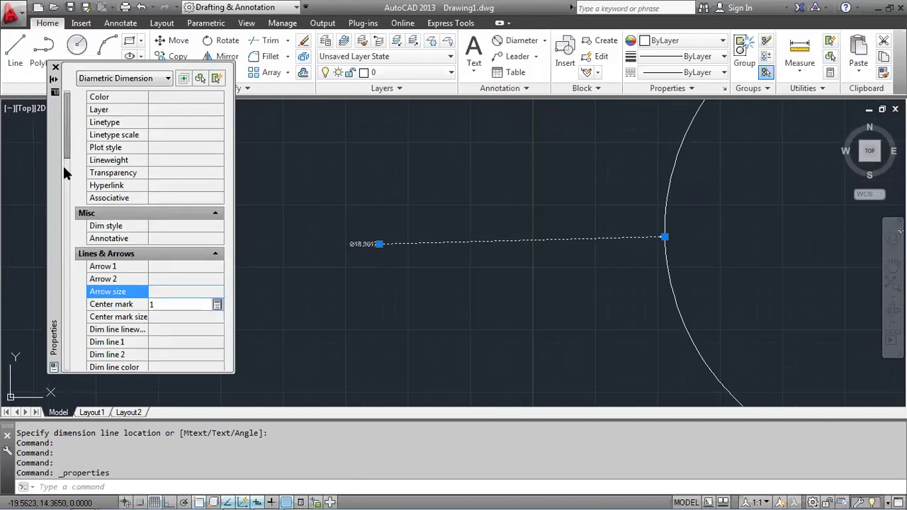
scroll(118, 229, down, 10)
click(159, 176)
text(1)
key(Return)
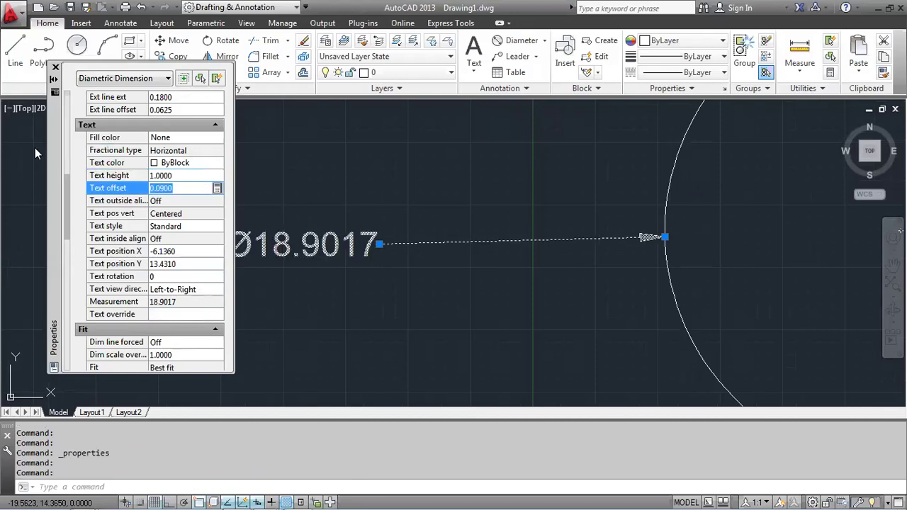
Check the tolerance position options, keeping it at Middle
drag(64, 175, 67, 296)
click(178, 277)
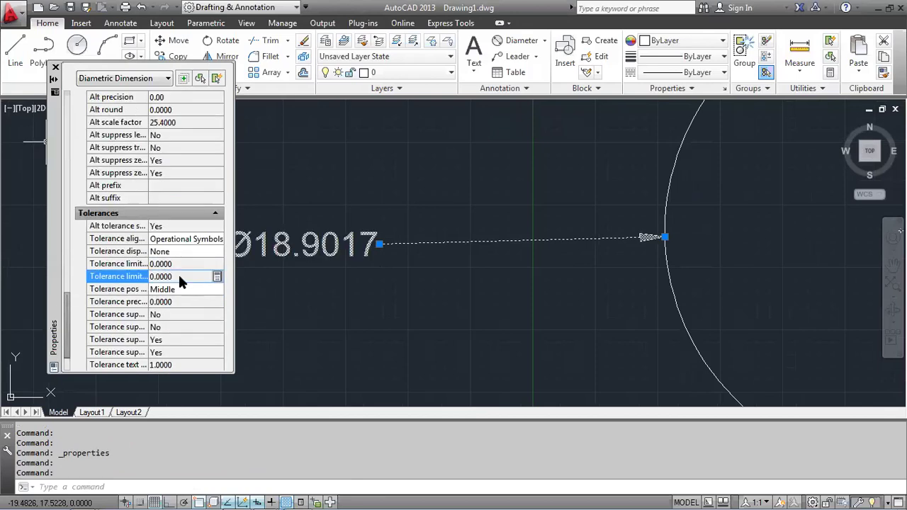
click(182, 289)
click(182, 289)
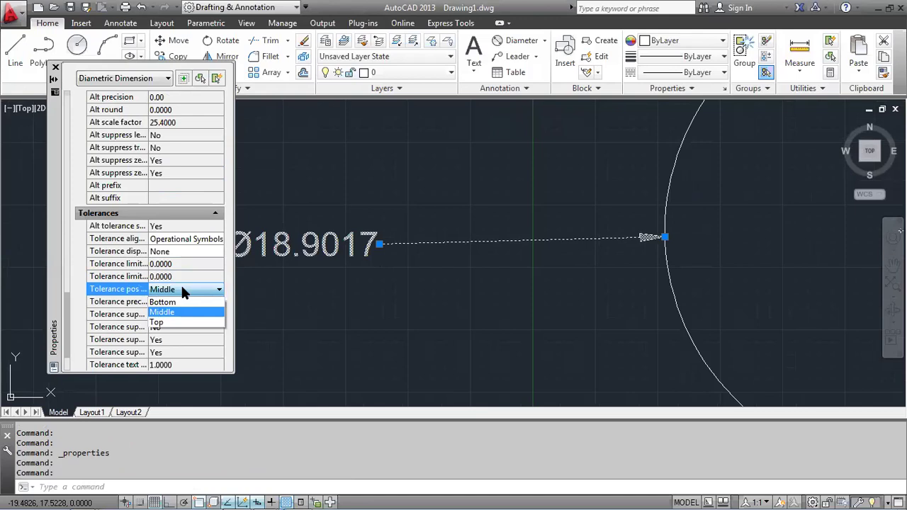
click(182, 289)
click(182, 289)
click(182, 289)
Open the tolerance display styles list, moving the Properties palette aside
click(198, 253)
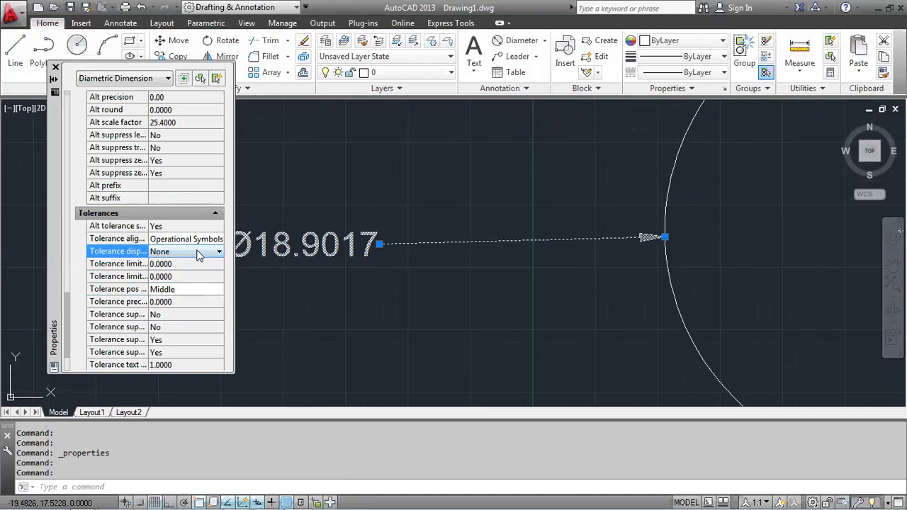
click(198, 253)
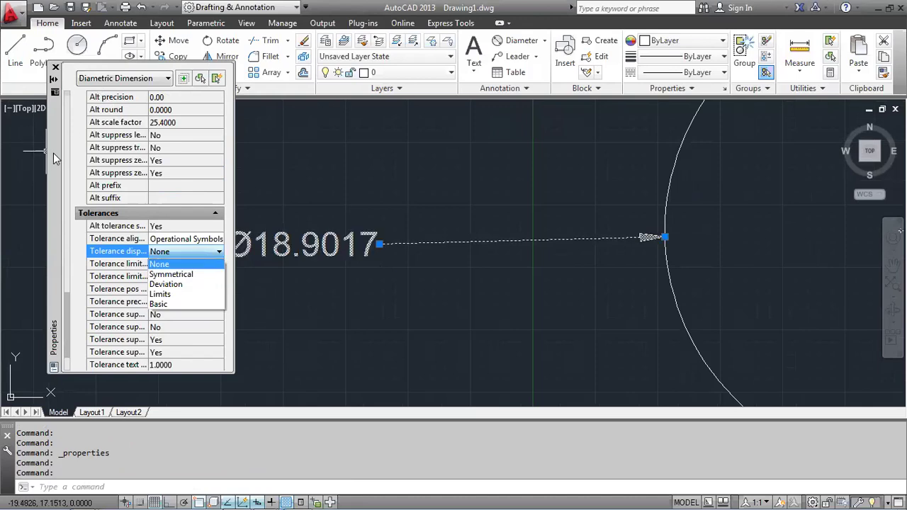
drag(53, 153, 37, 175)
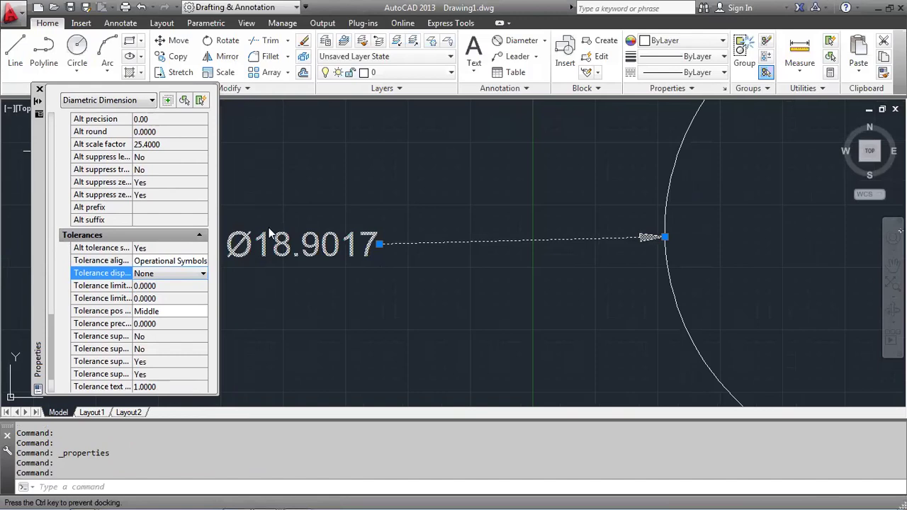
drag(270, 234, 269, 234)
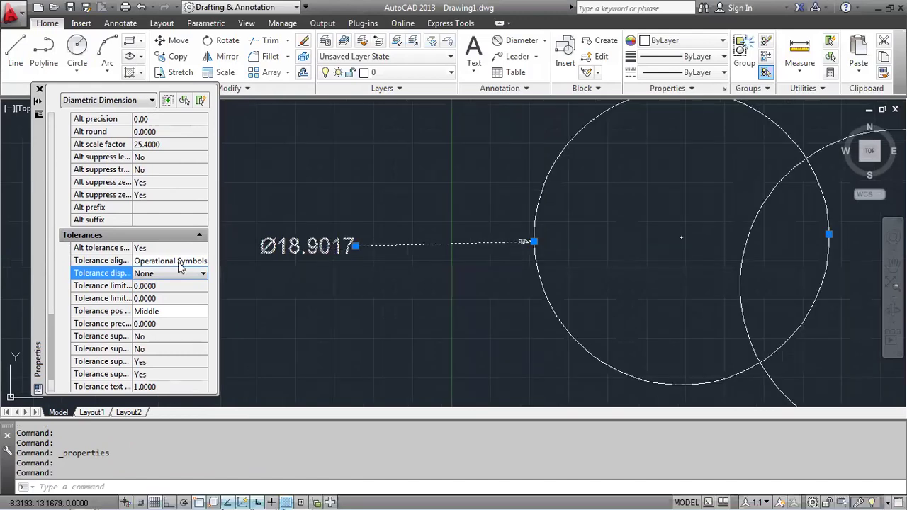
click(149, 276)
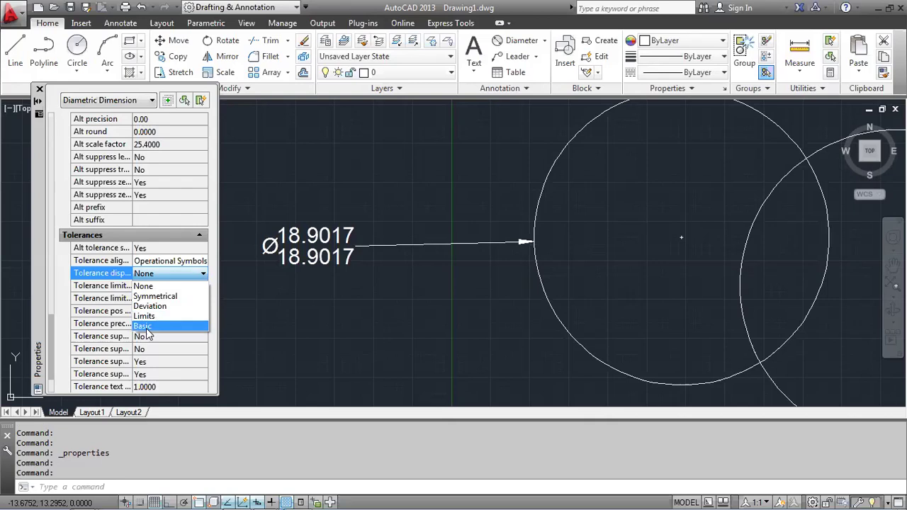
Set the tolerance display to Symmetrical with a tolerance limit of 5
click(165, 298)
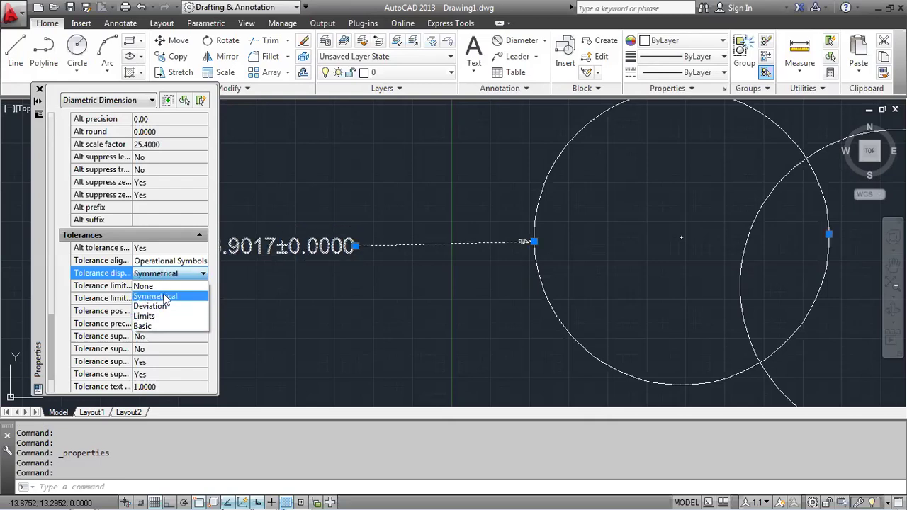
click(165, 296)
click(158, 287)
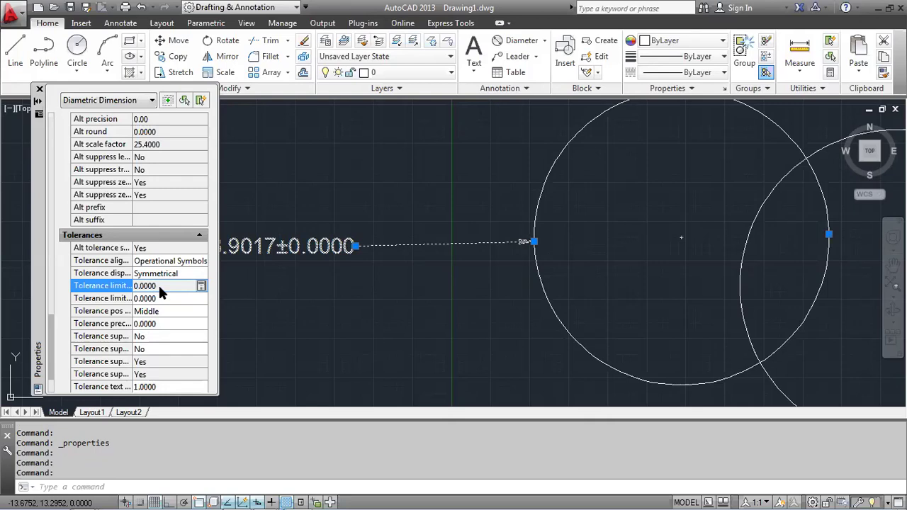
click(163, 298)
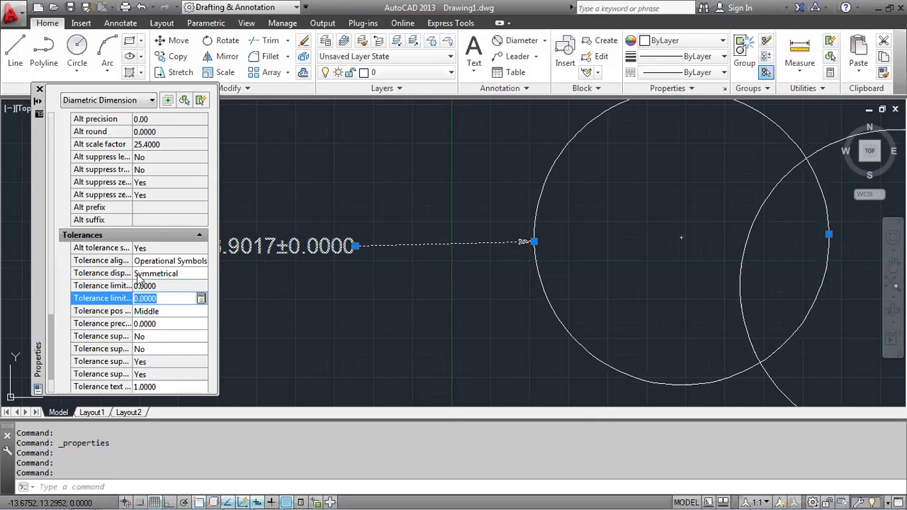
text(5)
key(Tab)
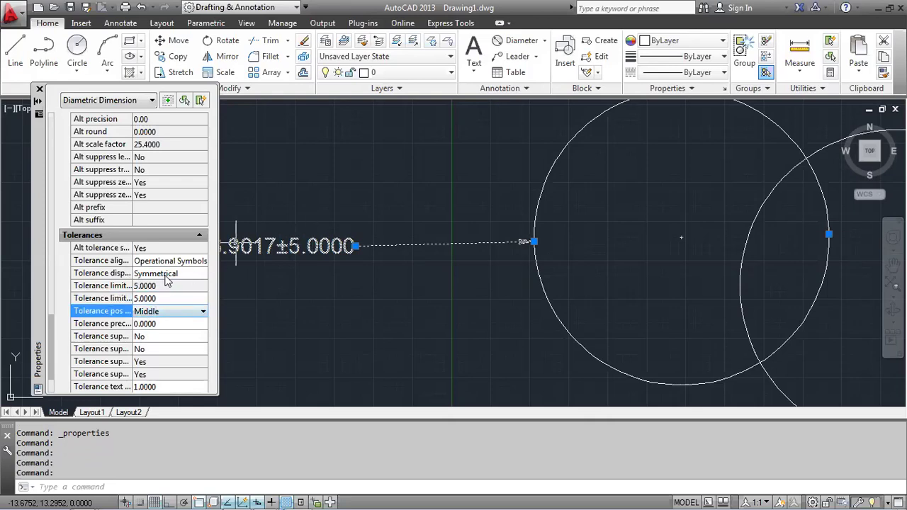
Try the Deviation, Limits and Basic tolerance displays, then return to Symmetrical
click(167, 281)
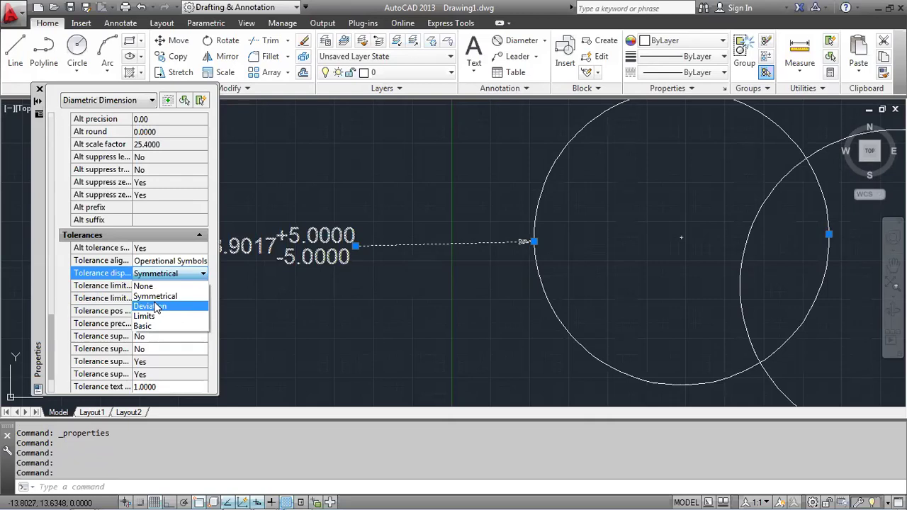
click(156, 306)
click(170, 273)
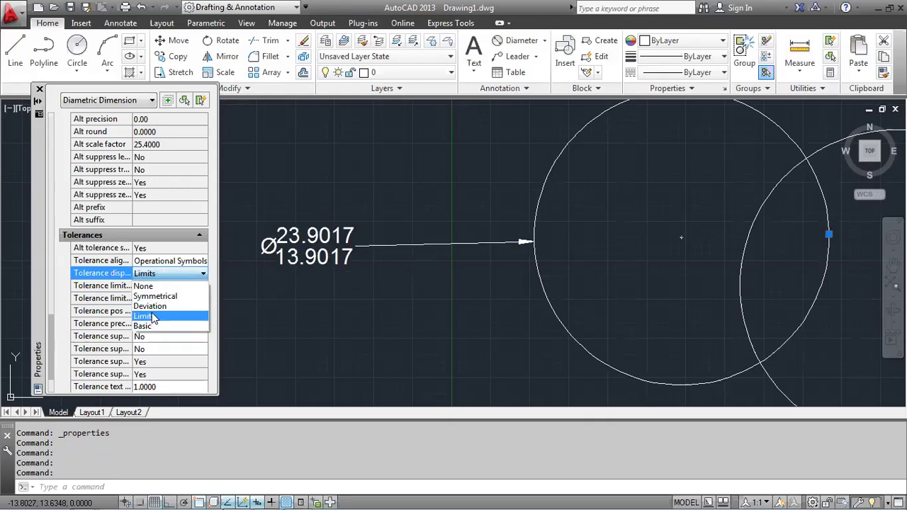
click(152, 318)
click(170, 274)
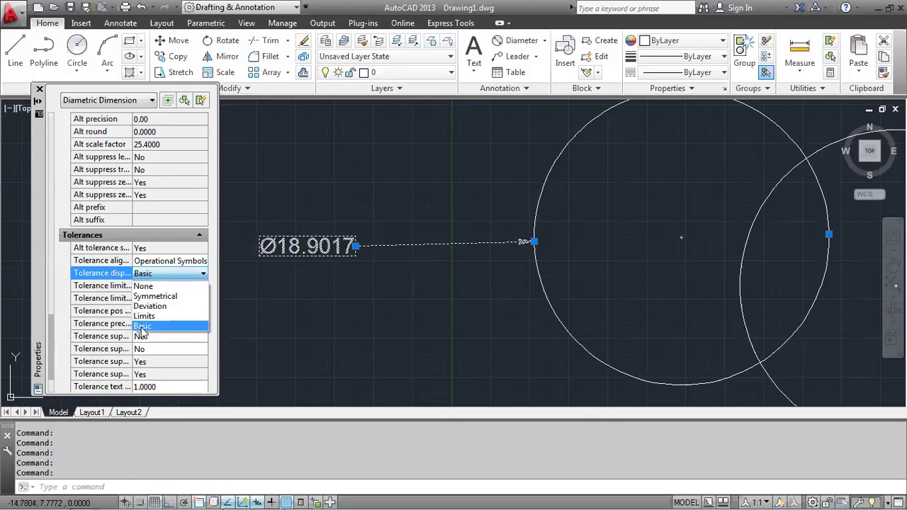
click(142, 327)
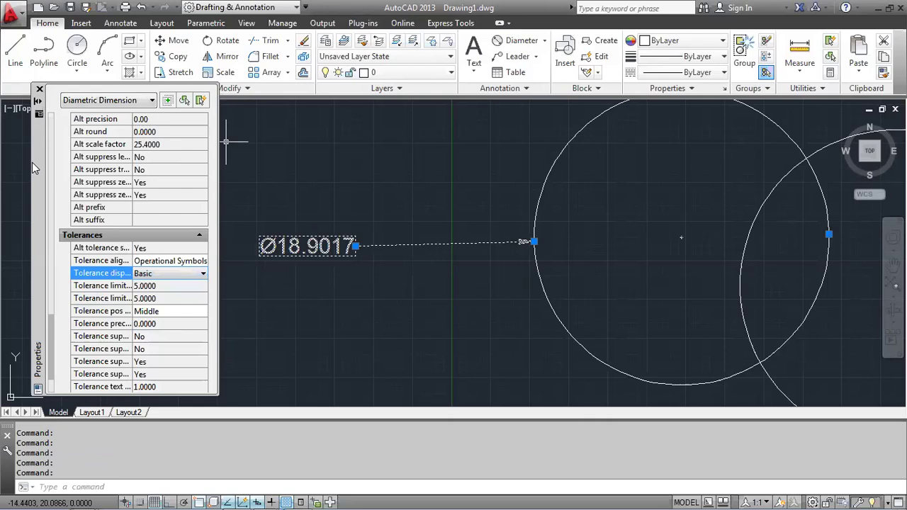
drag(32, 162, 55, 185)
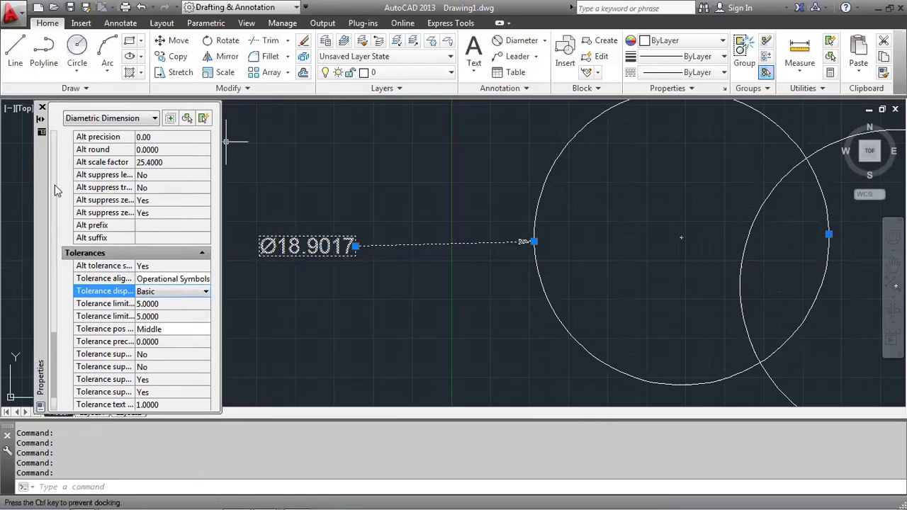
click(188, 297)
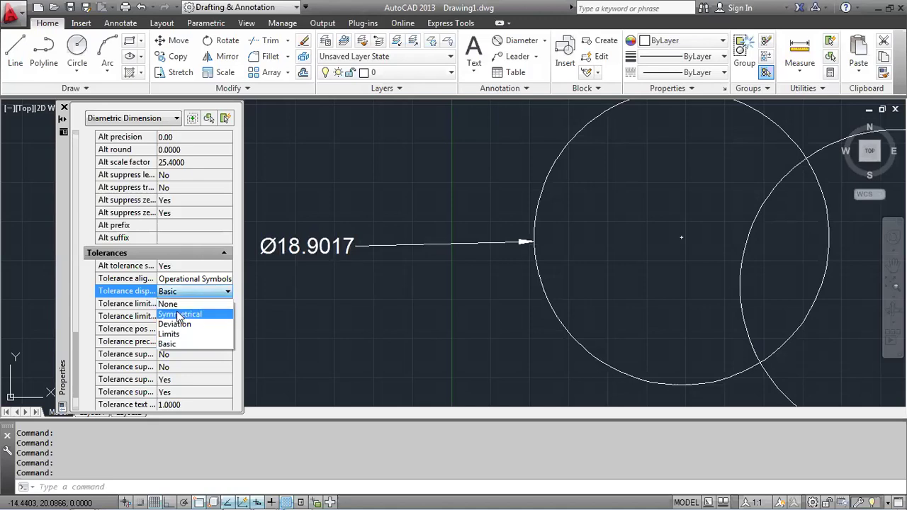
click(179, 316)
Float the Properties palette and switch to Deviation tolerances with Top position
mouse_move(62, 199)
mouse_down()
mouse_move(487, 216)
mouse_move(442, 200)
mouse_up()
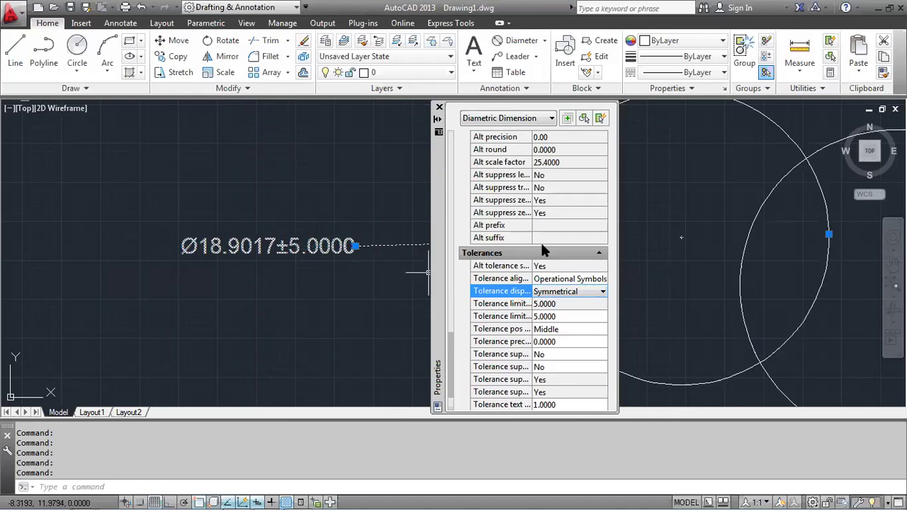
click(558, 295)
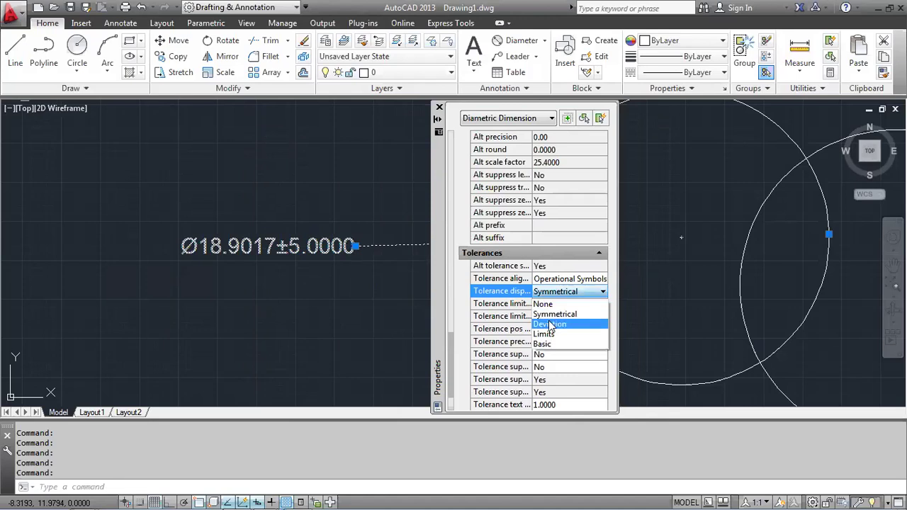
click(550, 324)
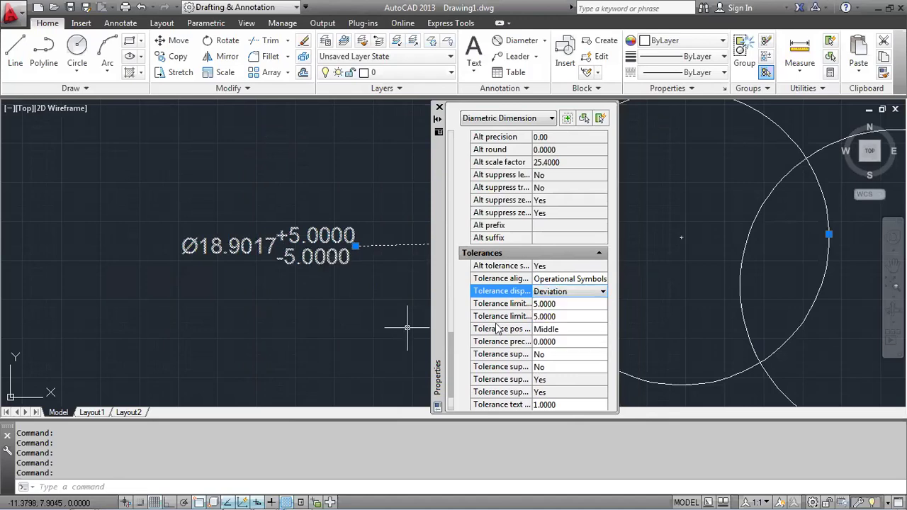
click(540, 330)
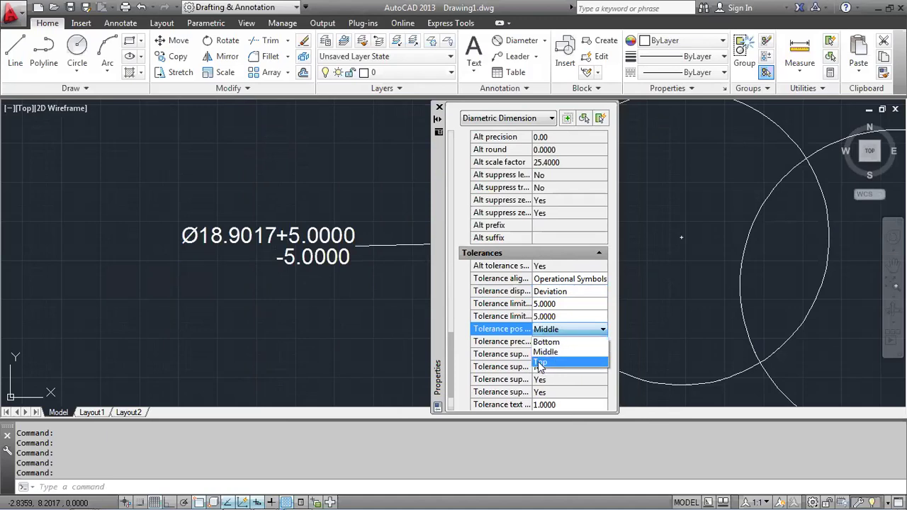
click(349, 381)
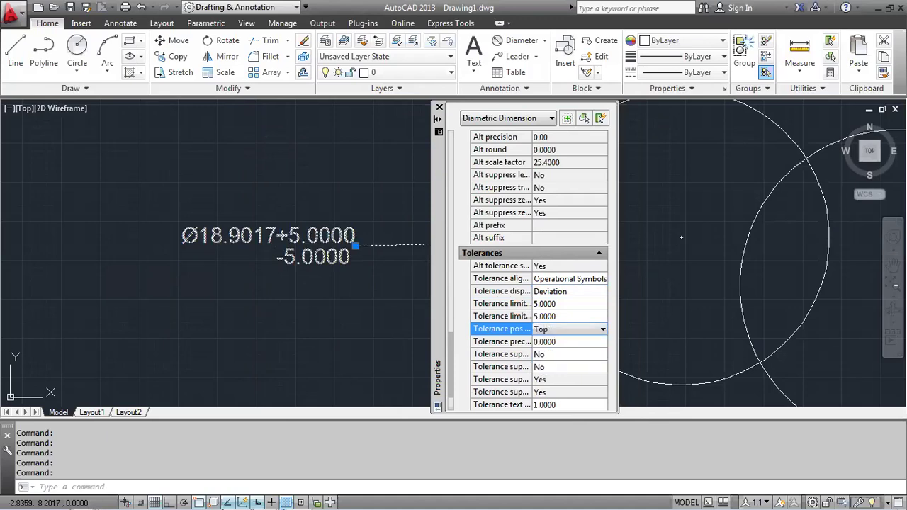
click(572, 334)
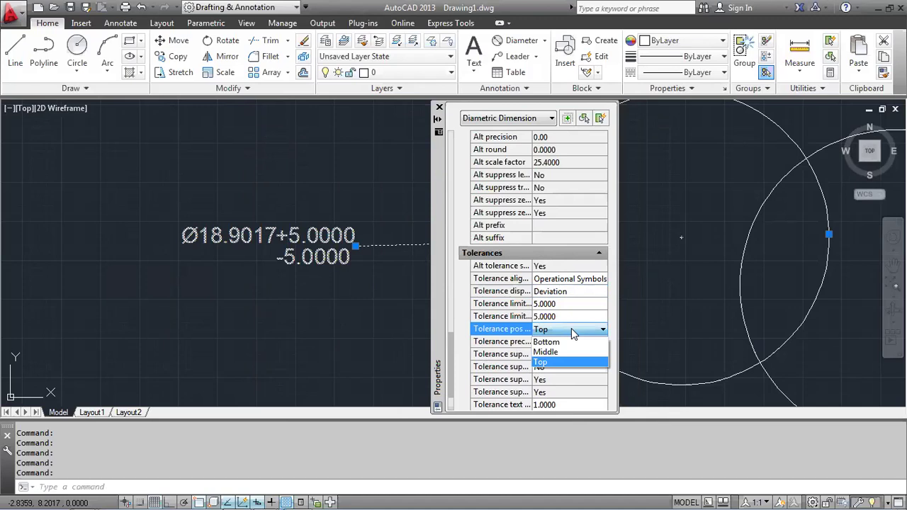
click(571, 329)
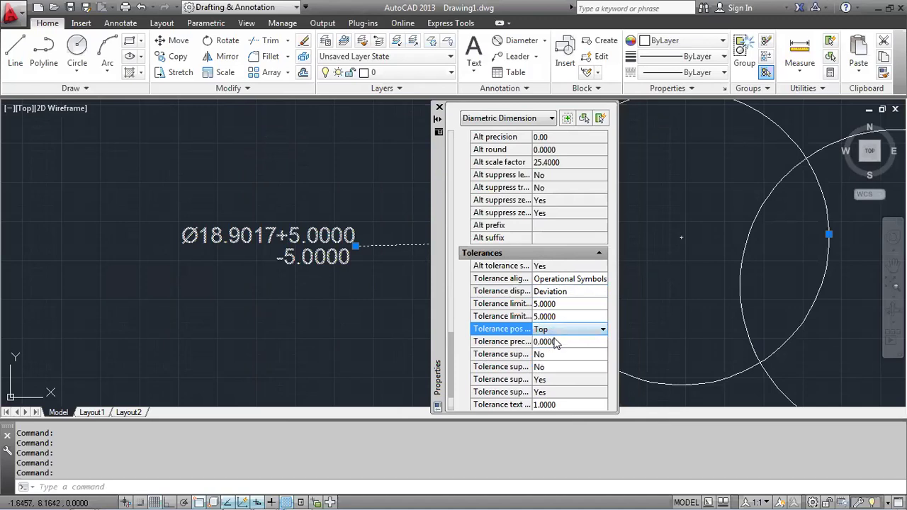
Set tolerance precision to 0.0000, leaving tolerance zero suppression at No
click(557, 341)
click(561, 343)
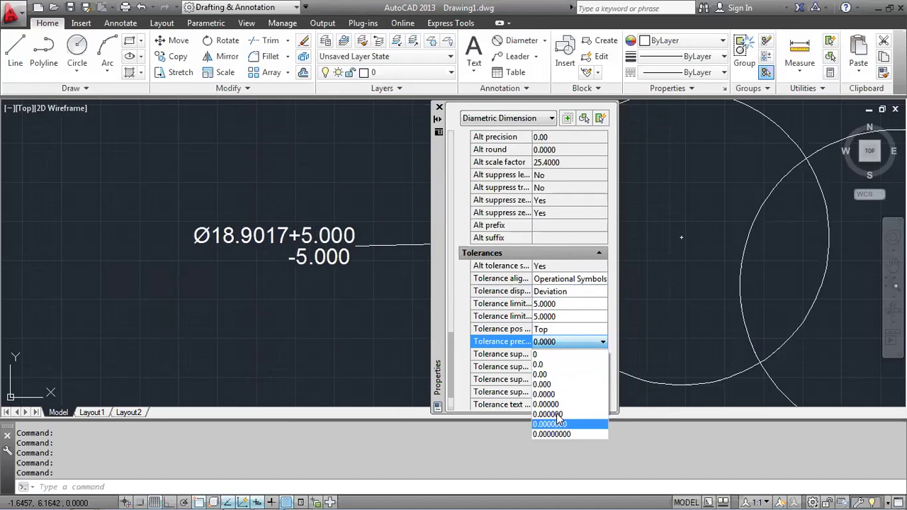
click(556, 343)
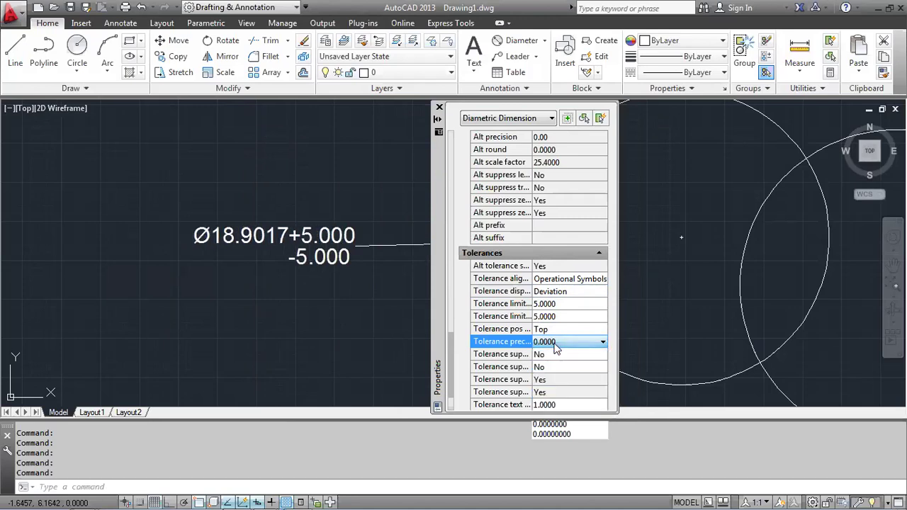
click(551, 355)
click(549, 354)
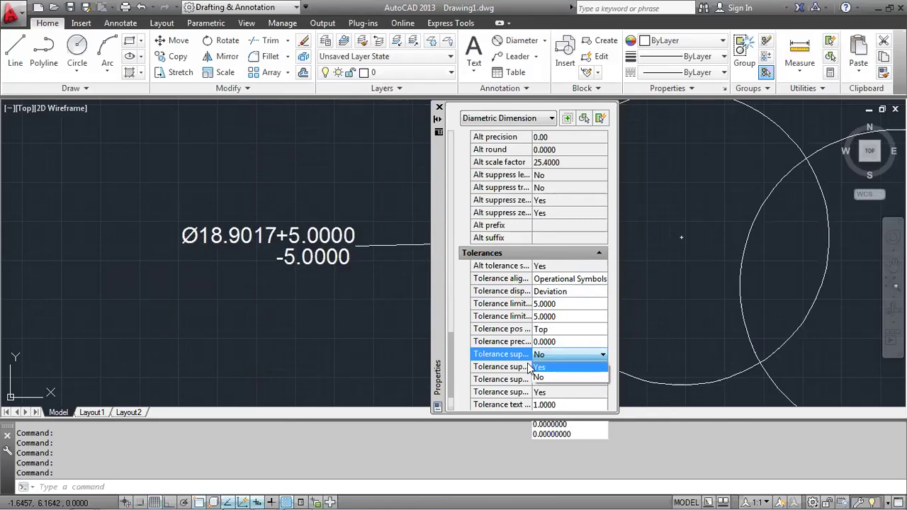
click(490, 374)
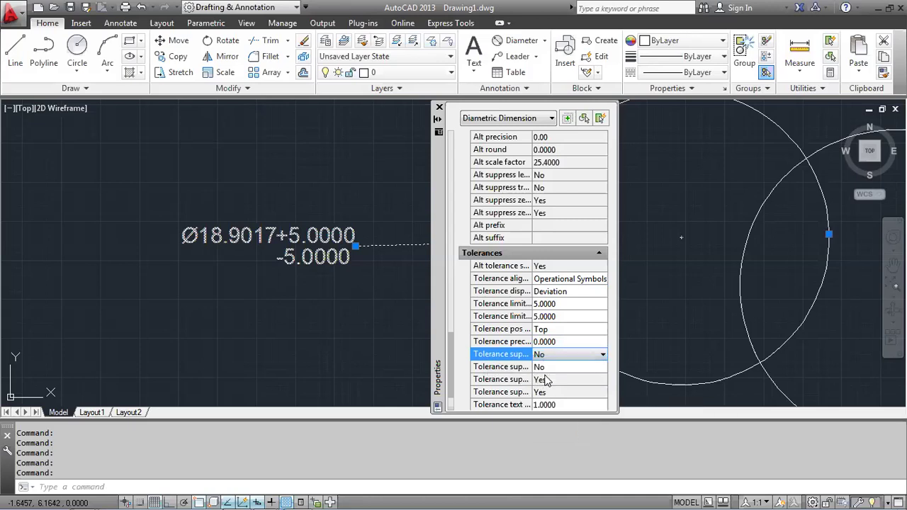
click(561, 405)
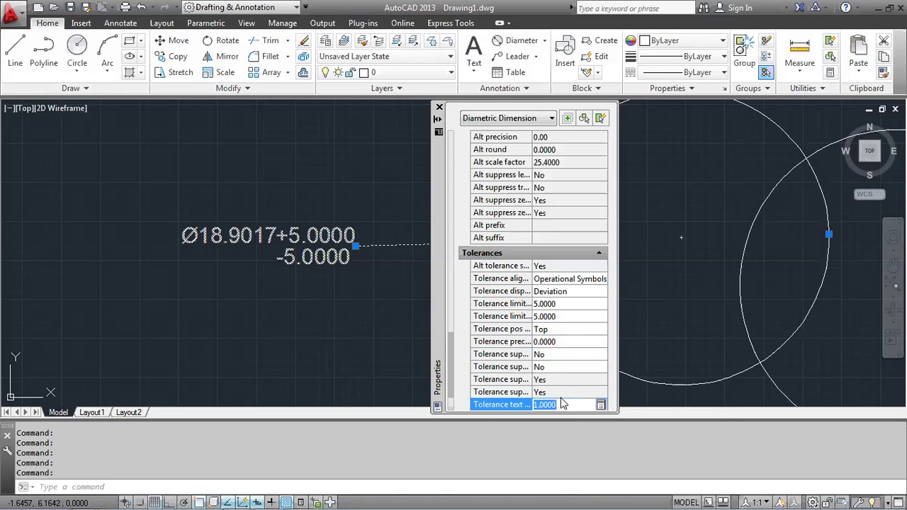
Reduce the tolerance text height to 0.5 and switch the tolerance display to Symmetrical
text(0.5)
key(Tab)
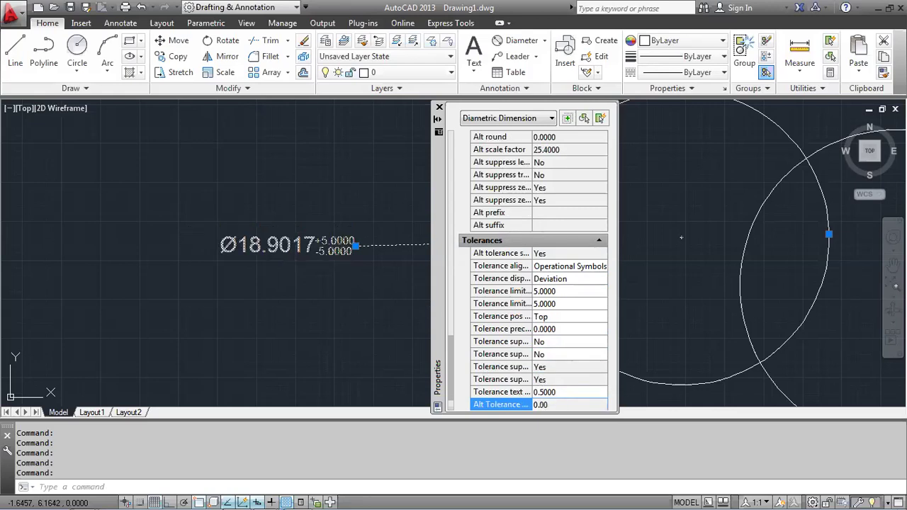
click(578, 269)
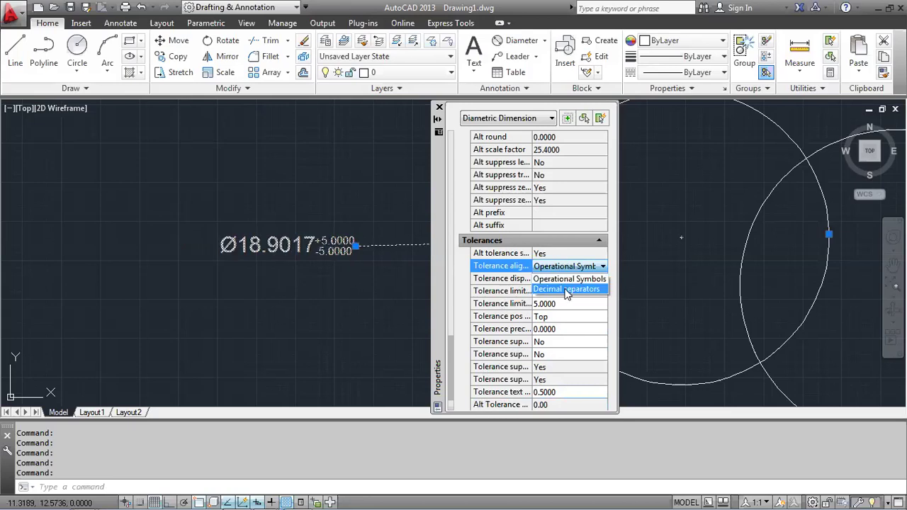
key(Escape)
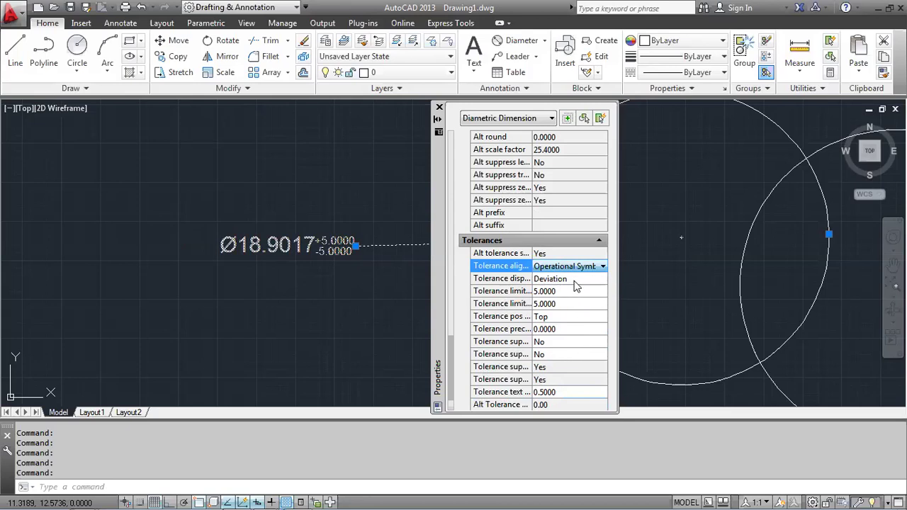
click(575, 283)
click(575, 281)
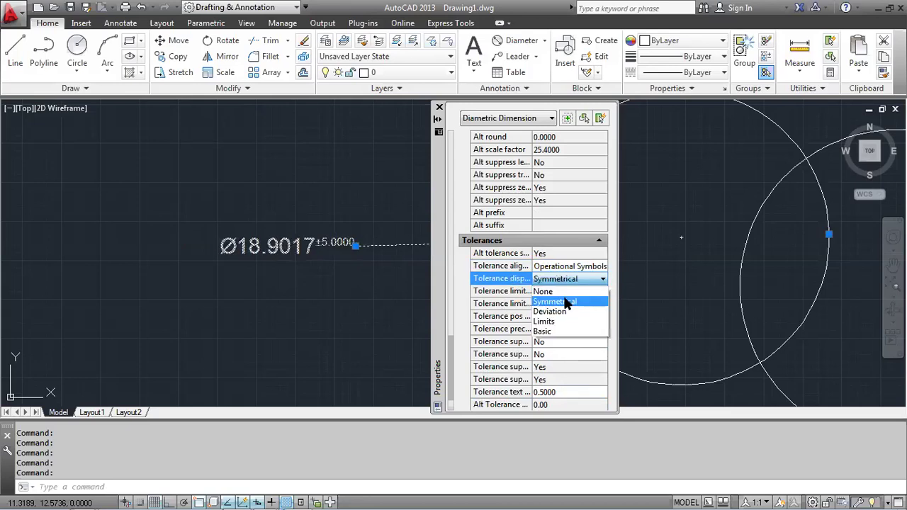
click(567, 304)
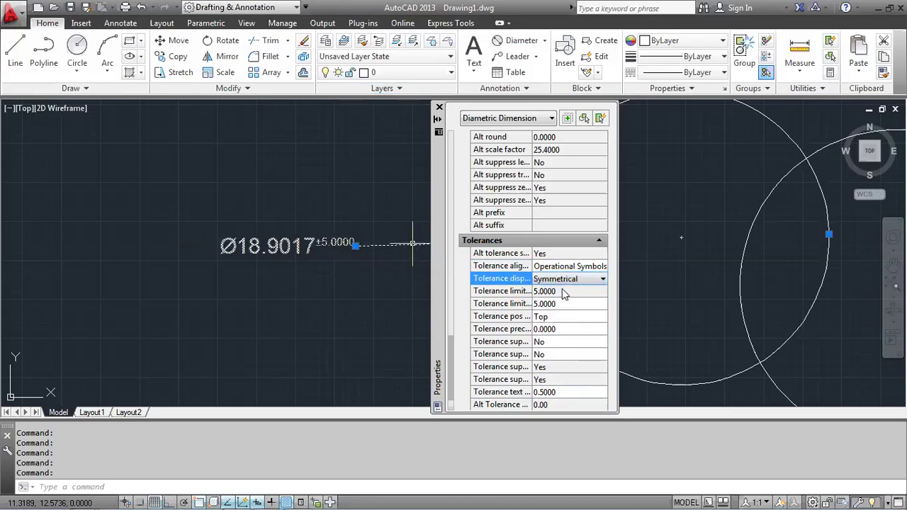
Close the Properties palette and clear the dimension selection
click(439, 108)
key(Escape)
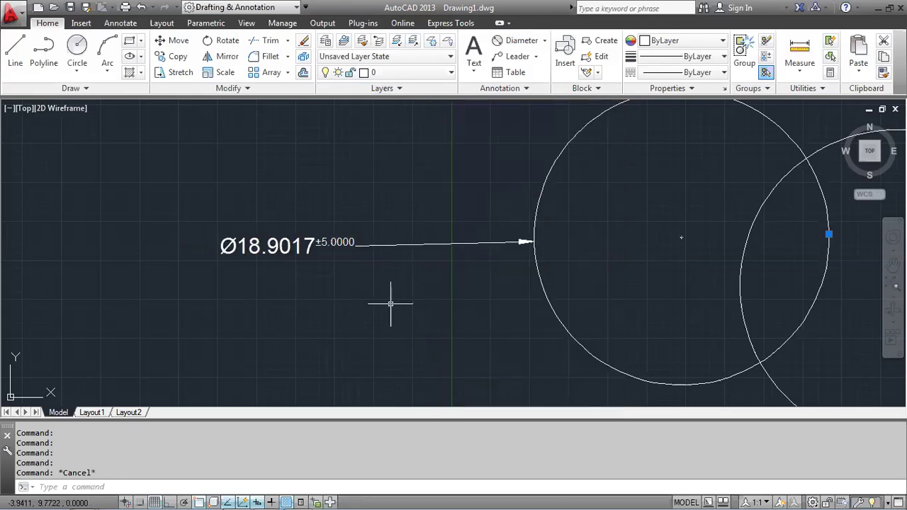
scroll(389, 304, down, 3)
scroll(665, 339, up, 2)
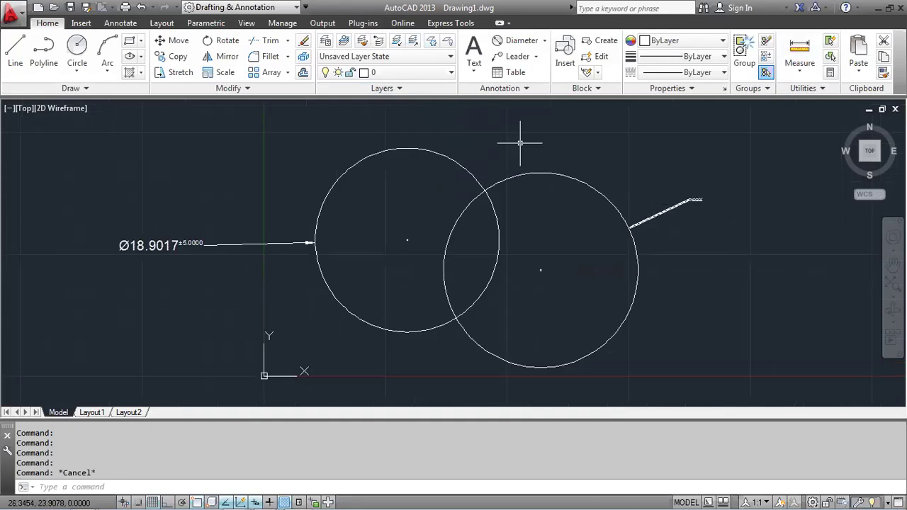
Use MATCHPROP (MA) to copy the left dimension's tolerance style onto the Ø20.0000 dimension
text(MA)
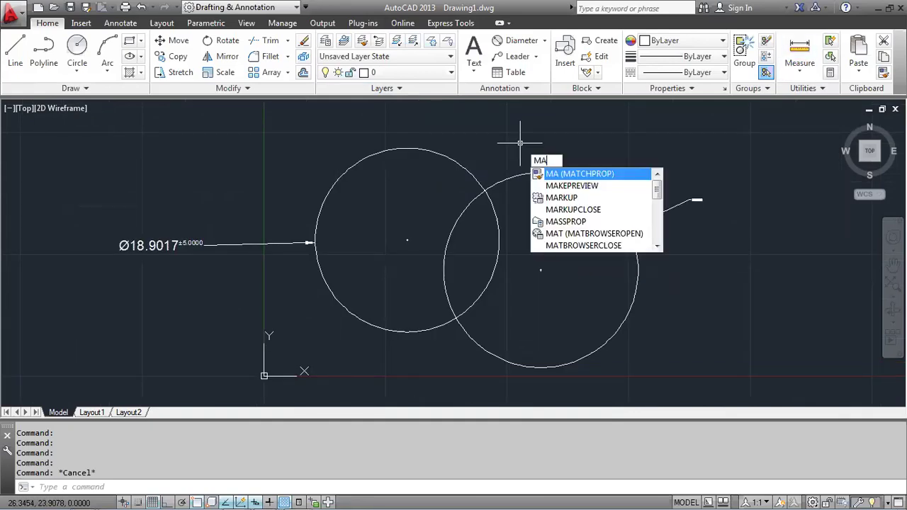
key(Return)
click(212, 244)
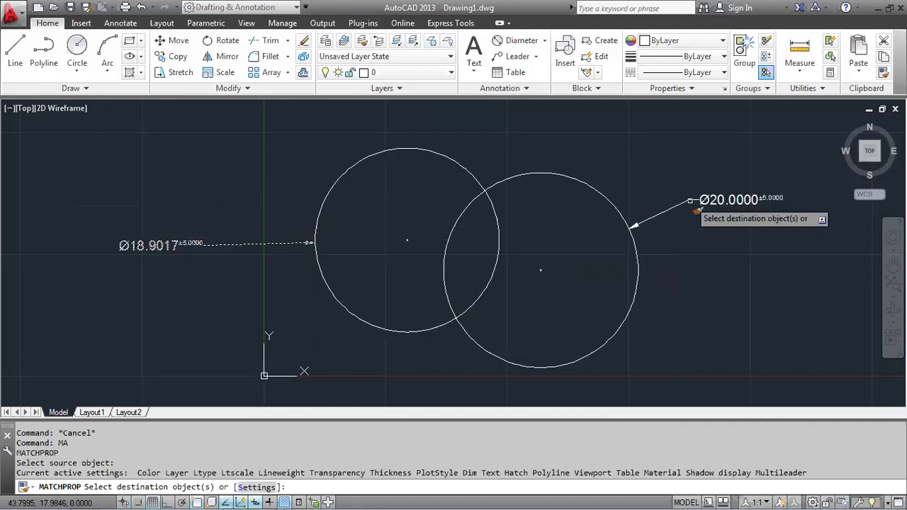
click(696, 211)
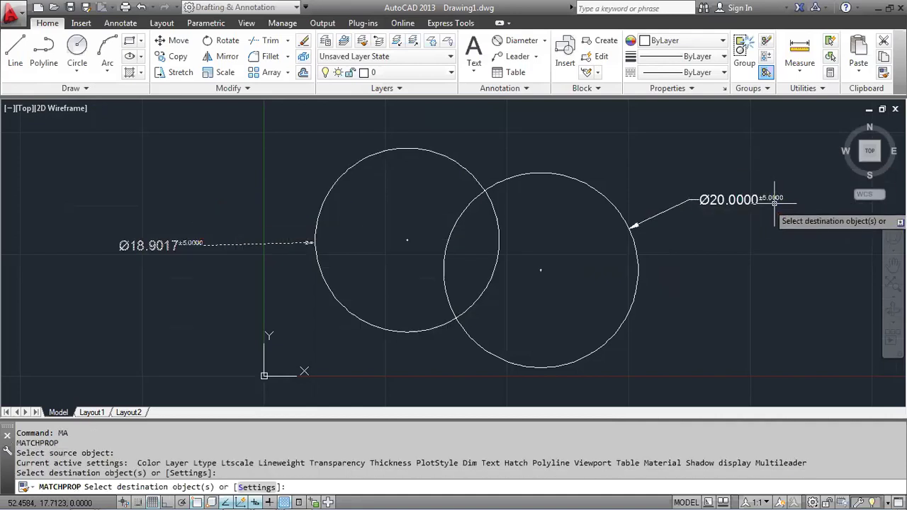
key(Escape)
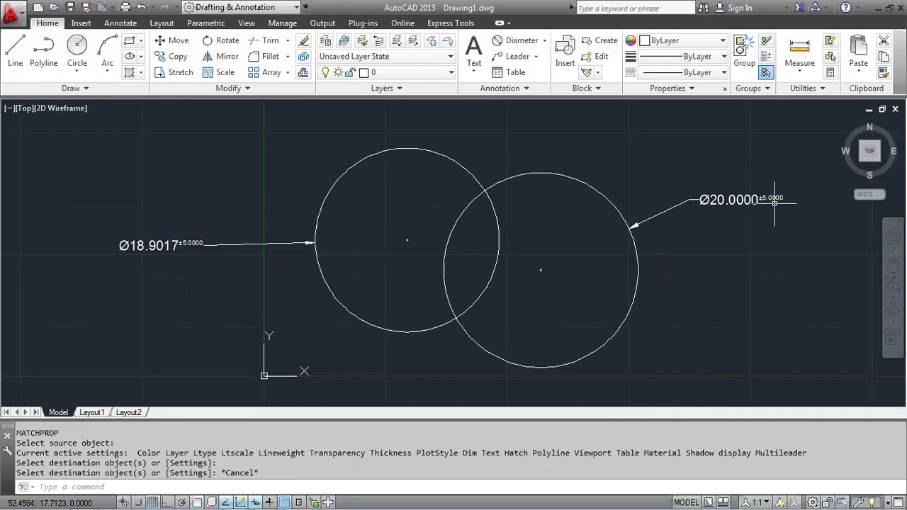
click(741, 200)
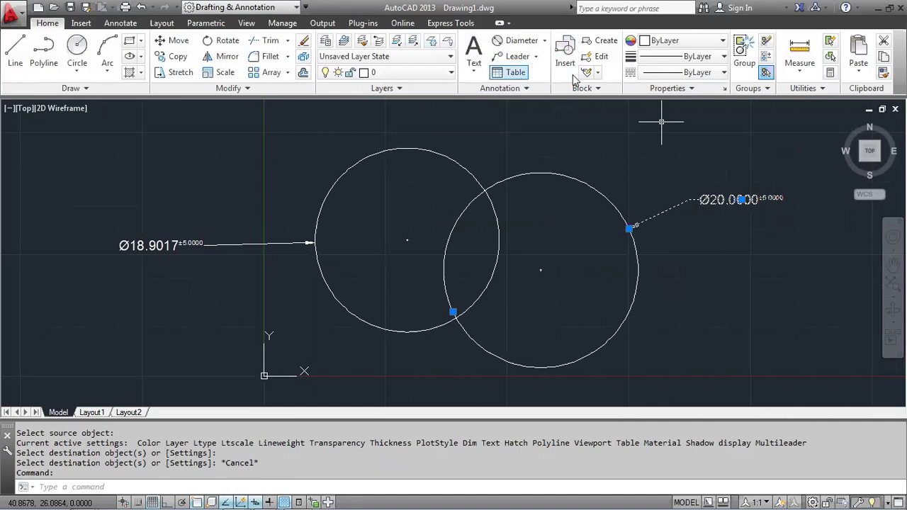
Colour the Ø20.0000 dimension red, then undo a trial blue on it and the left circle
click(709, 47)
click(659, 89)
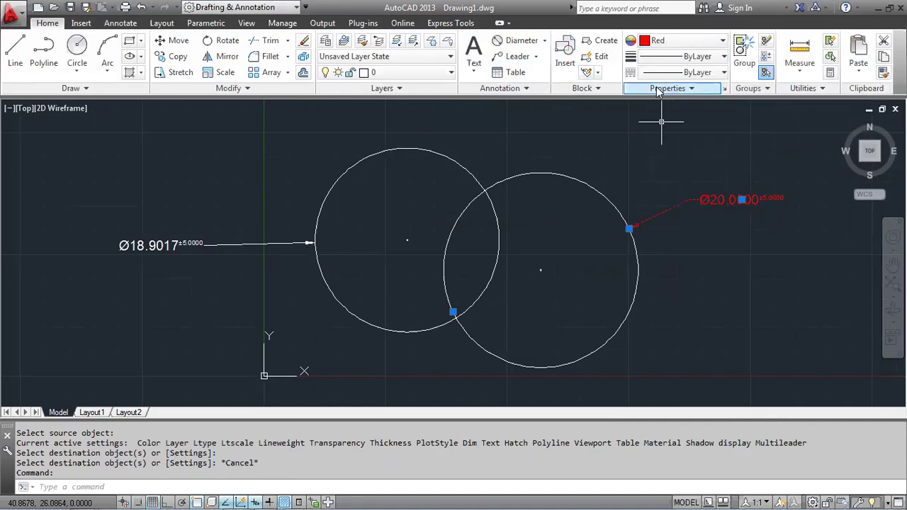
click(469, 173)
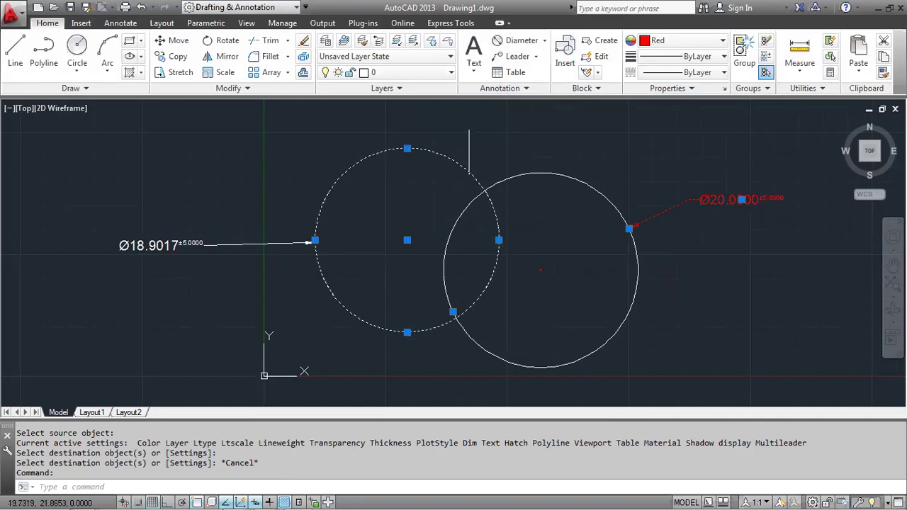
click(680, 41)
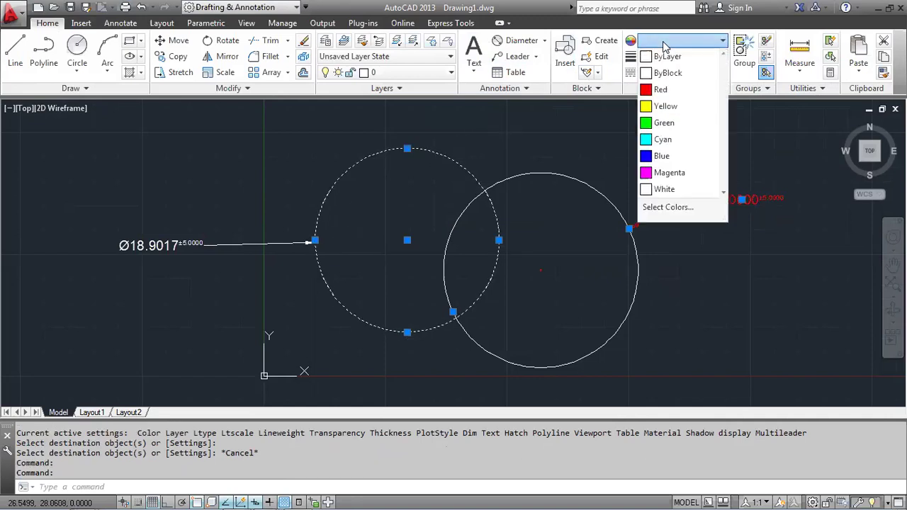
click(647, 156)
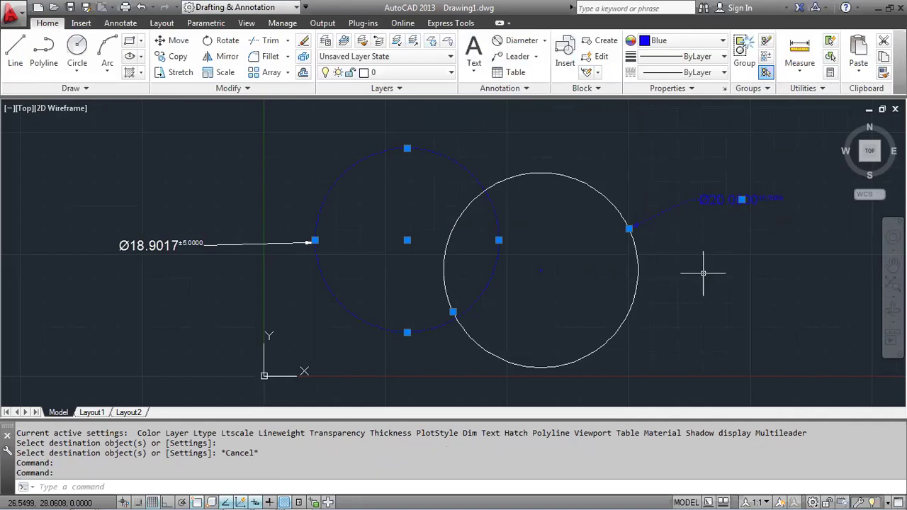
key(Escape)
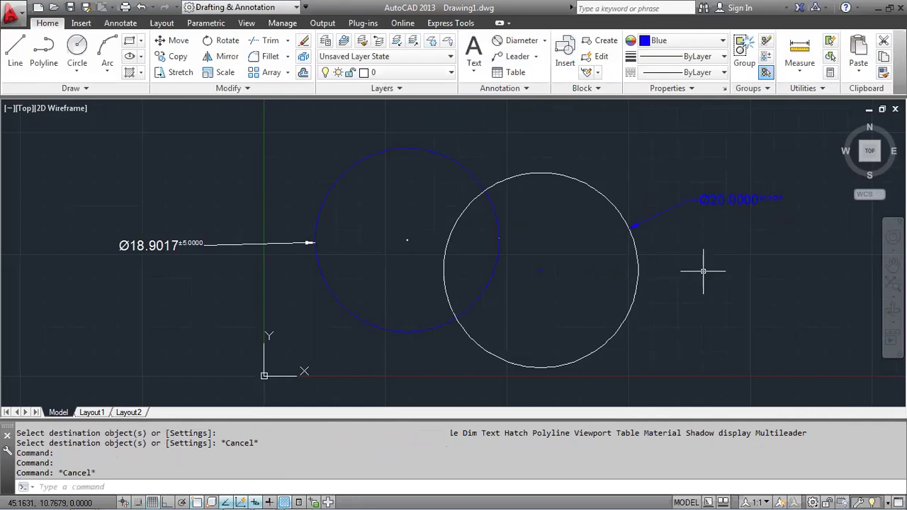
key(ctrl+z)
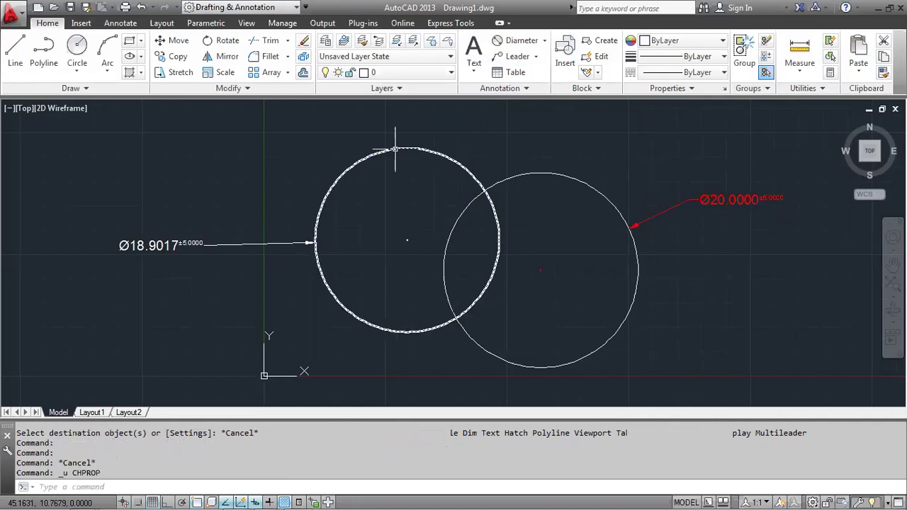
key(Escape)
Make the left circle yellow, then reselect it
click(423, 150)
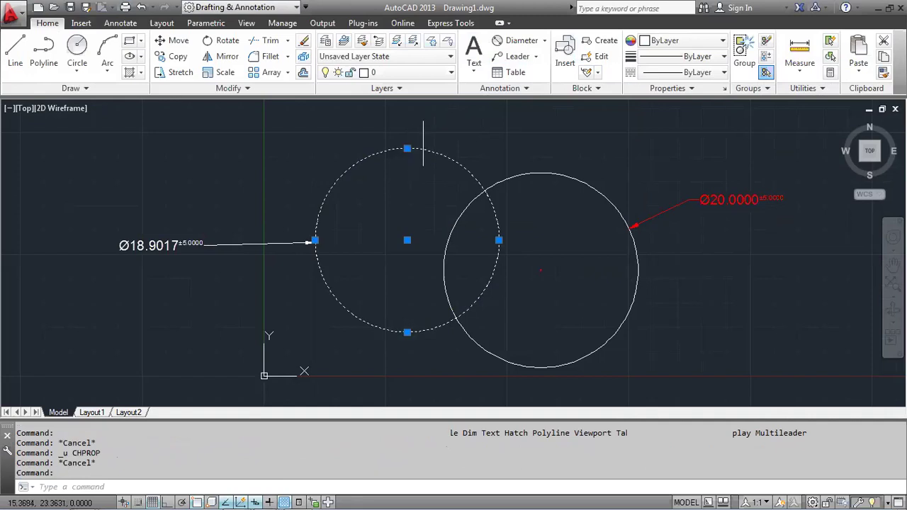
click(664, 40)
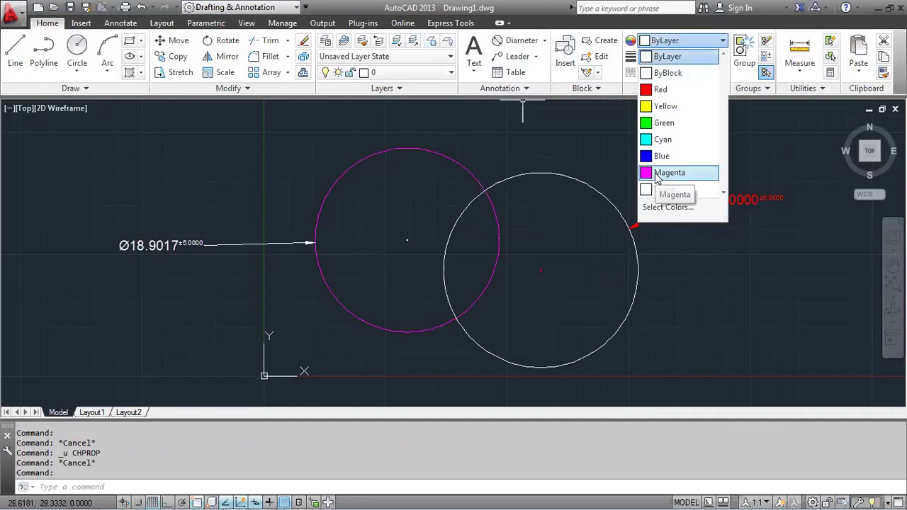
click(649, 106)
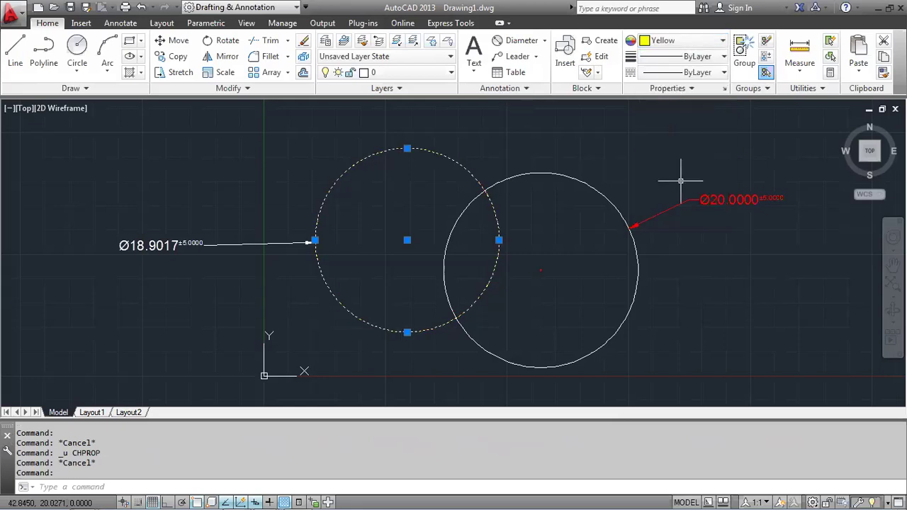
key(Escape)
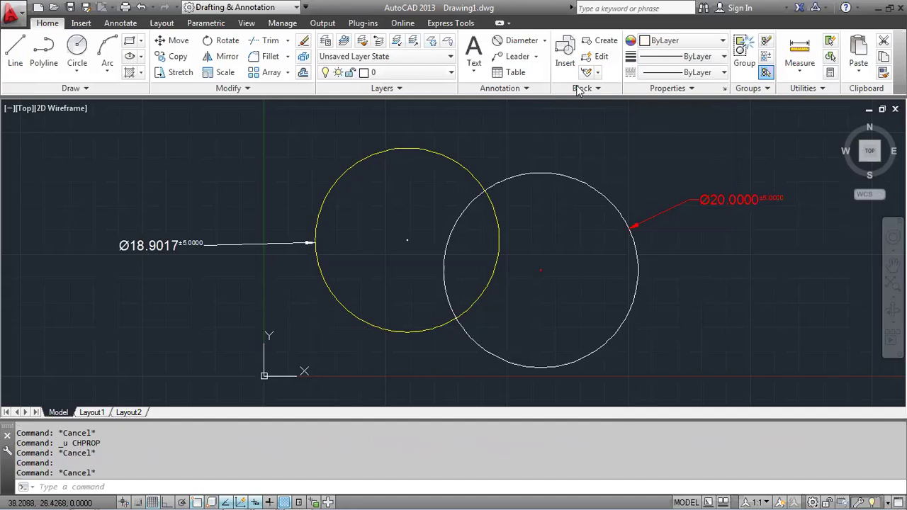
click(467, 168)
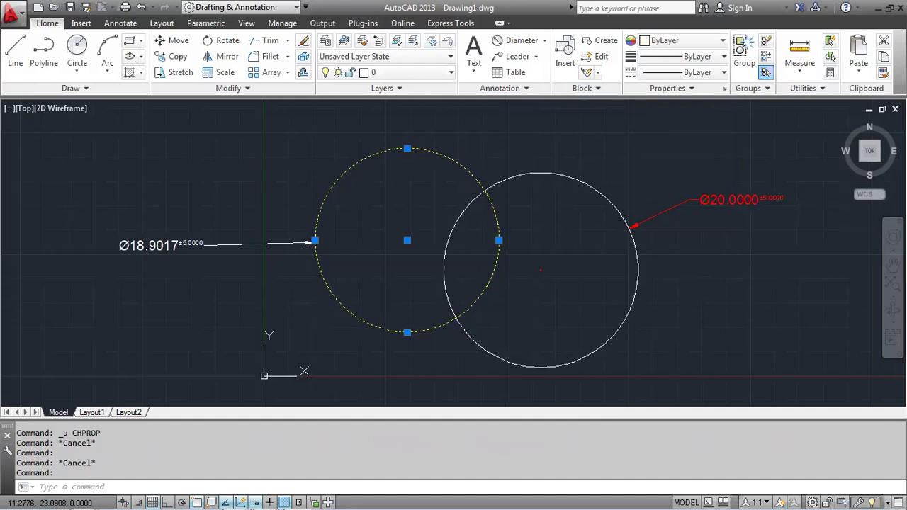
Try a 0.40 mm lineweight on the yellow circle
click(694, 73)
click(698, 61)
click(699, 58)
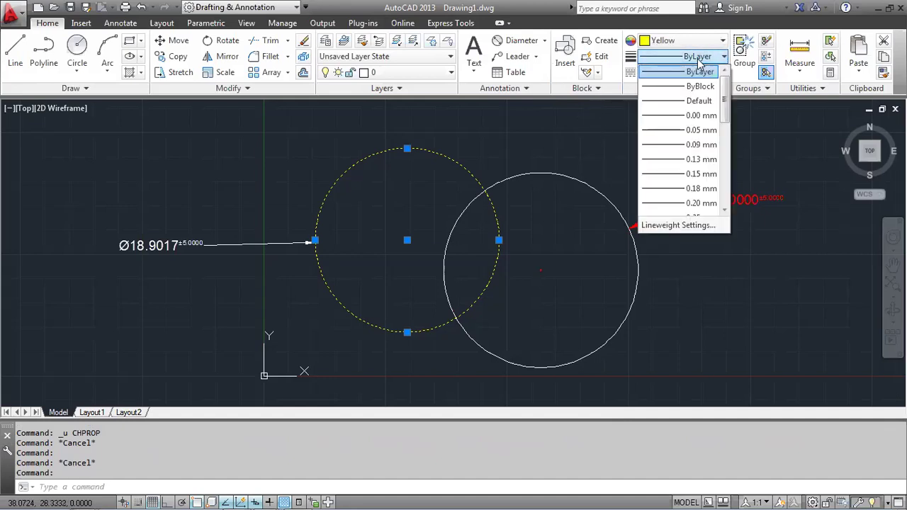
drag(725, 100, 726, 149)
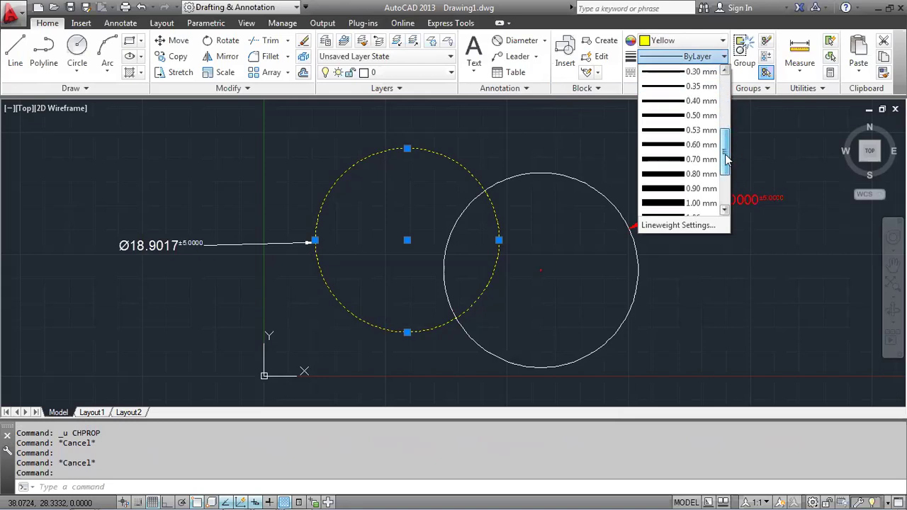
click(676, 102)
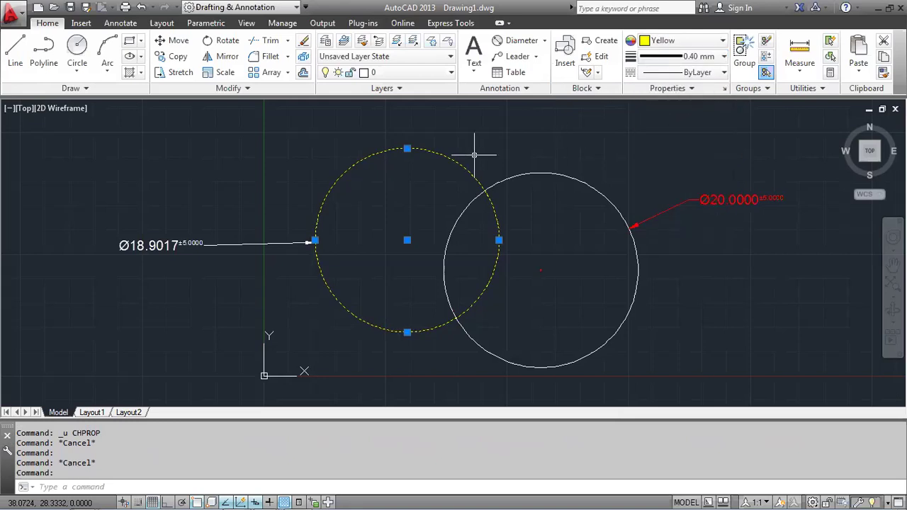
key(Escape)
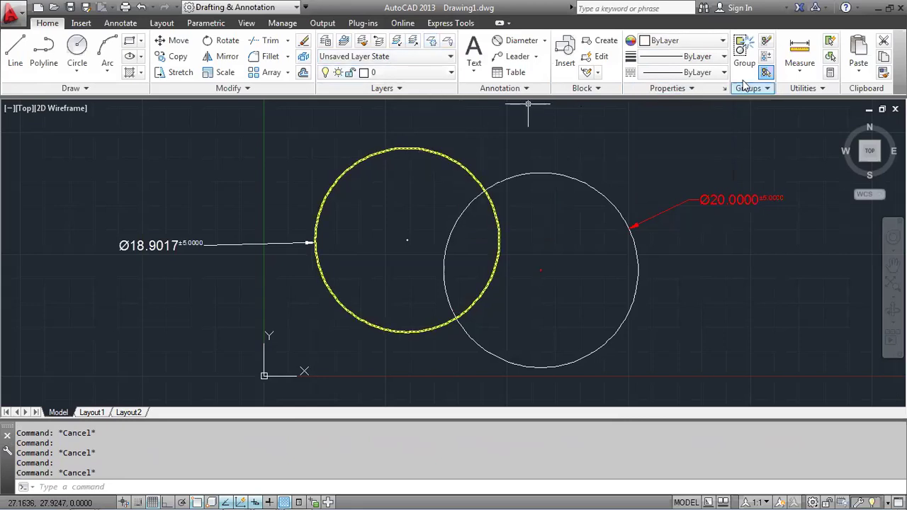
Change the yellow circle's lineweight to 1.00 mm and deselect it
click(460, 165)
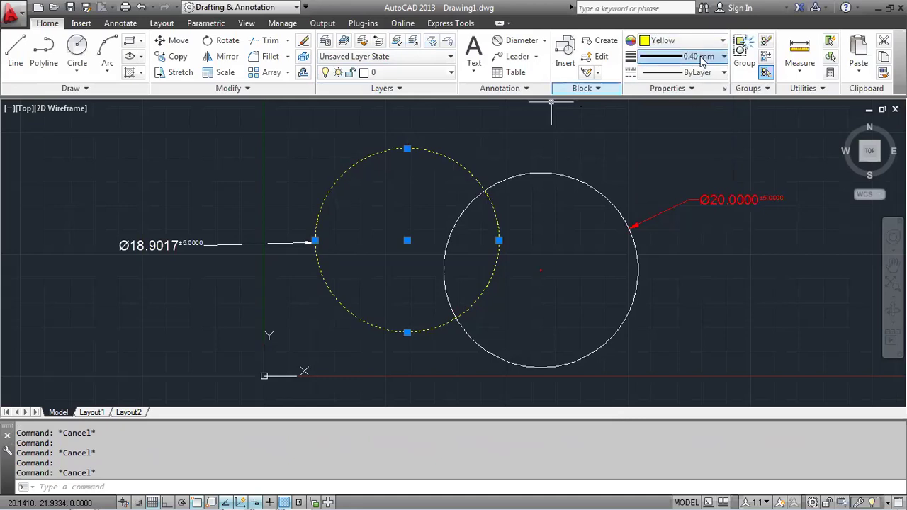
click(698, 56)
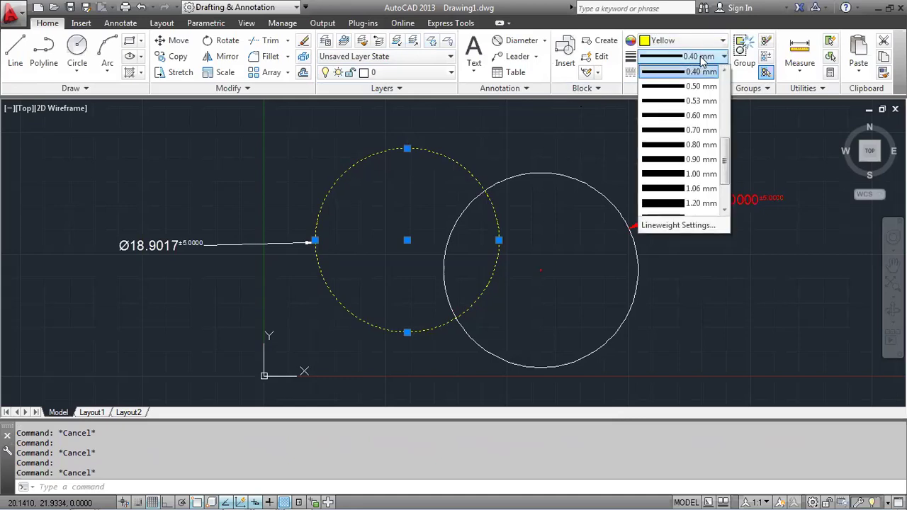
click(686, 174)
key(Escape)
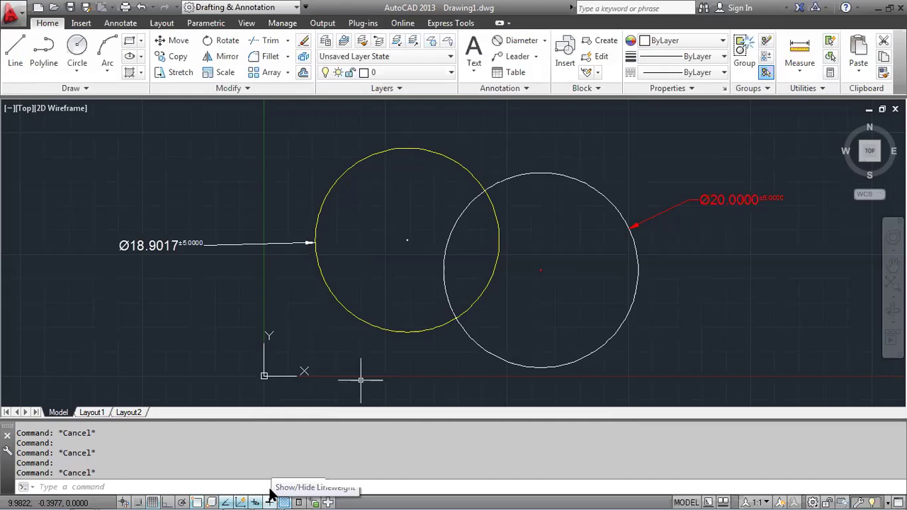
Turn lineweight display on, then view the Layout1 and Layout2 paper layouts
click(269, 496)
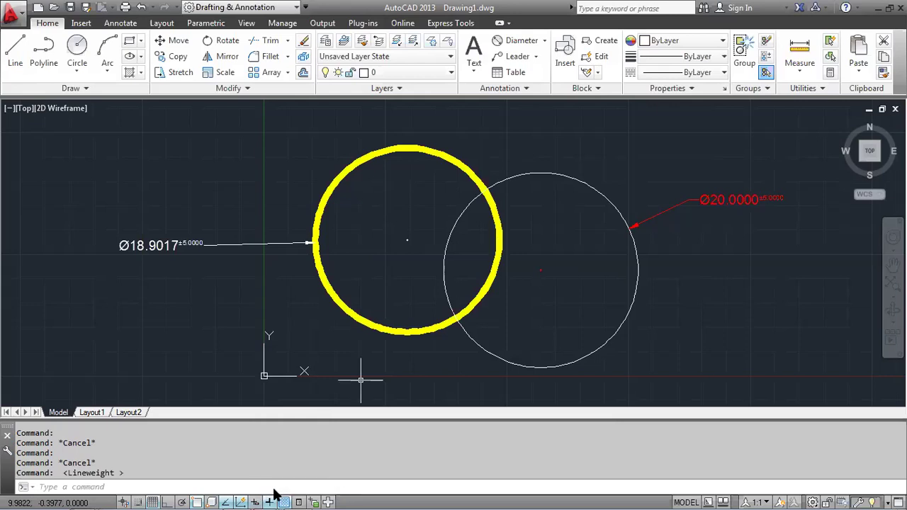
click(276, 496)
click(275, 491)
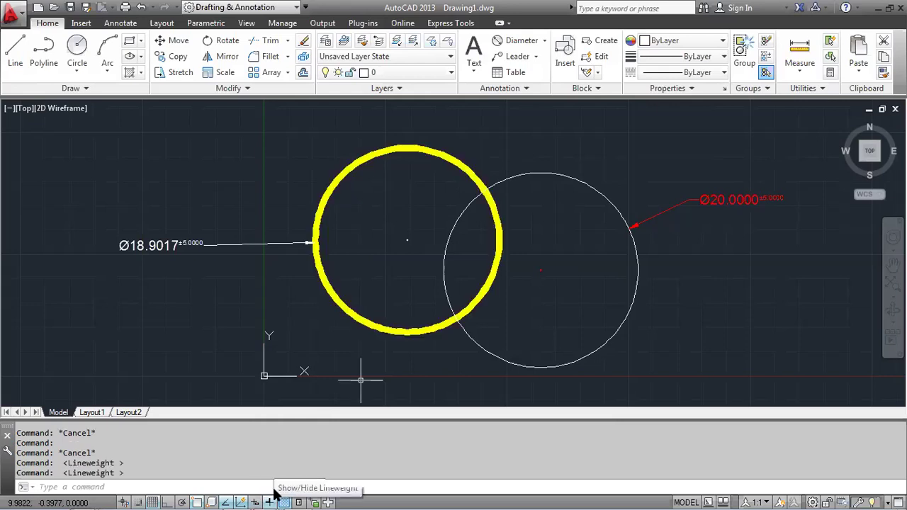
click(88, 412)
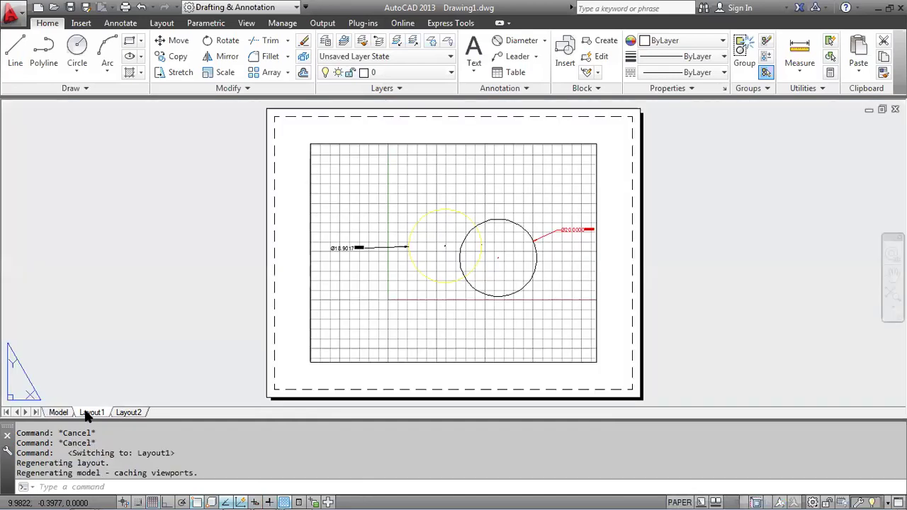
click(125, 410)
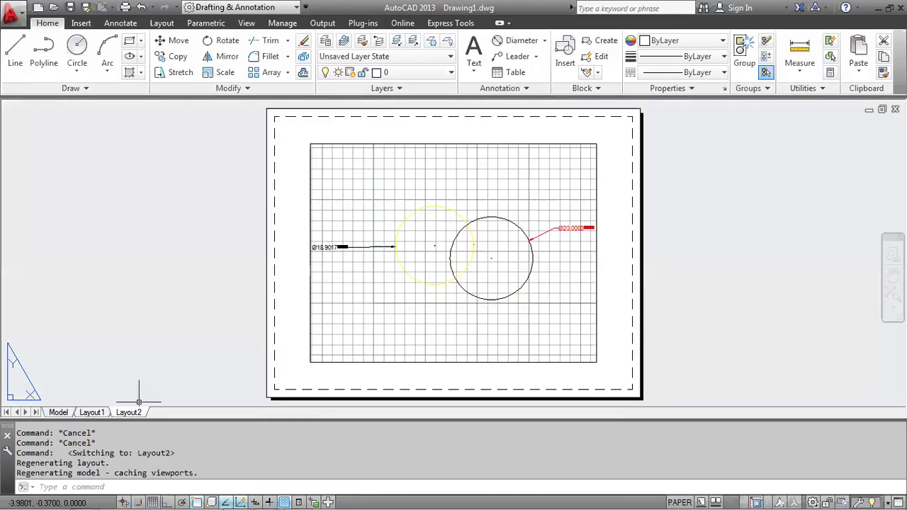
scroll(474, 223, up, 5)
scroll(474, 222, down, 4)
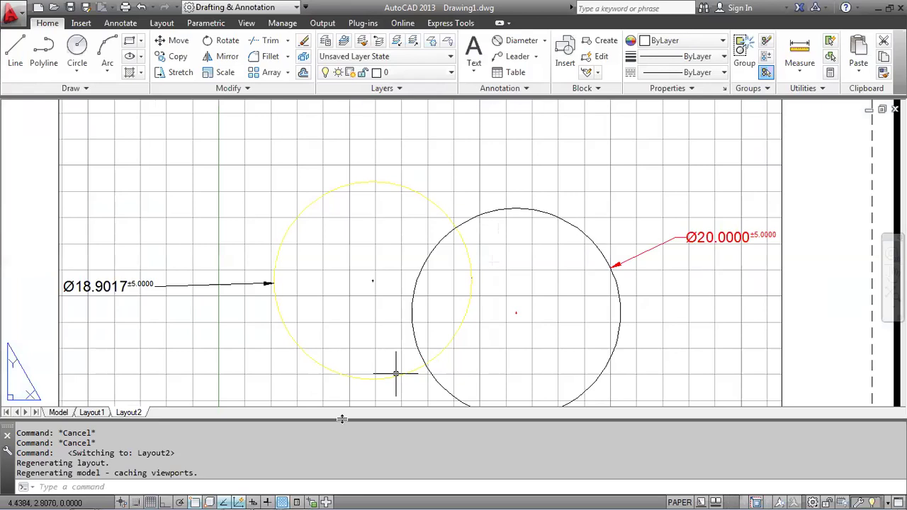
Toggle lineweight display repeatedly, leave it on, and return to Model space
click(268, 501)
click(267, 500)
click(268, 500)
click(267, 494)
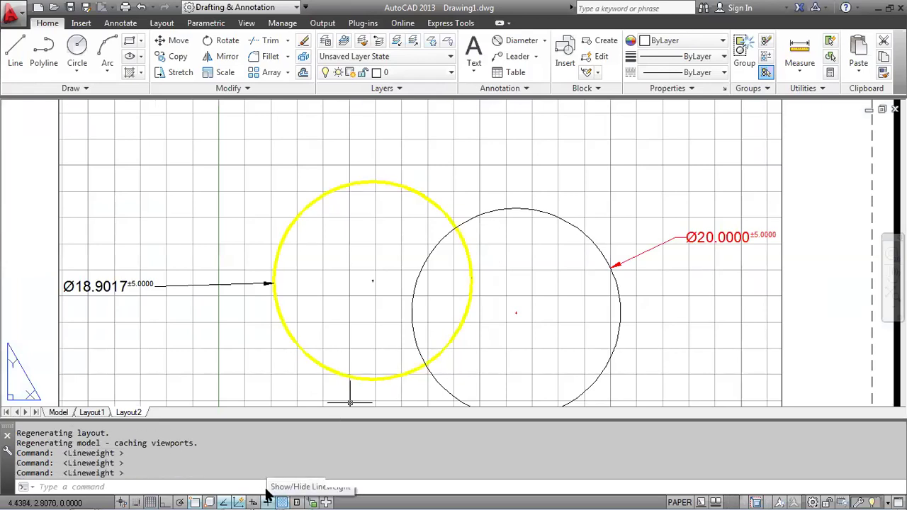
click(268, 494)
click(267, 494)
click(267, 494)
click(267, 494)
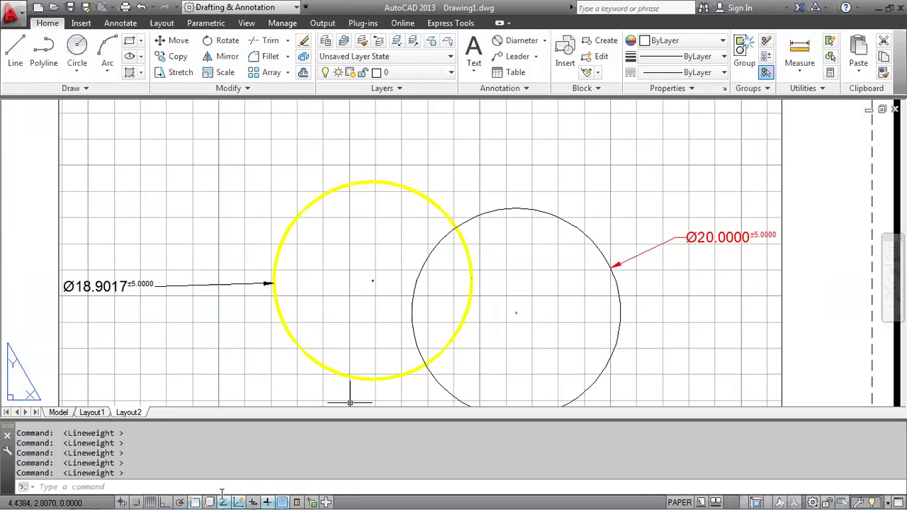
click(55, 412)
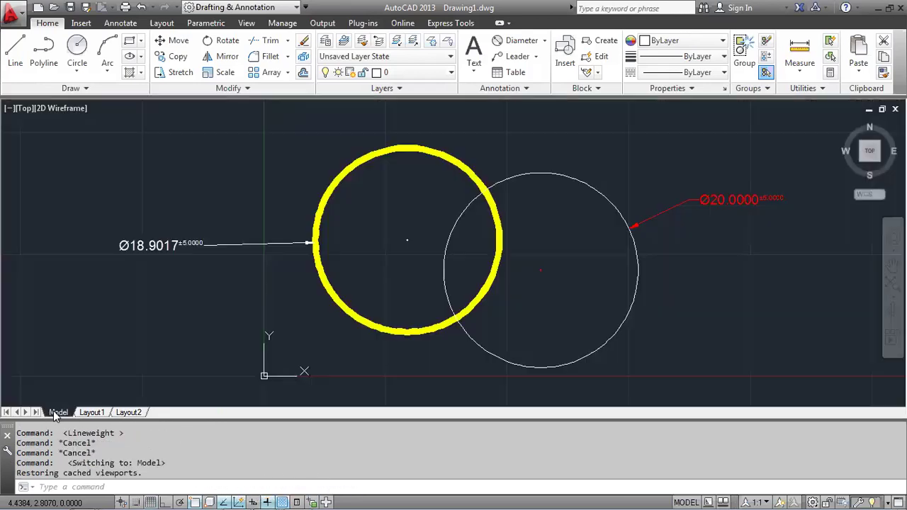
Switch off Show/Hide Lineweight on the status bar so the circle draws thin
click(284, 500)
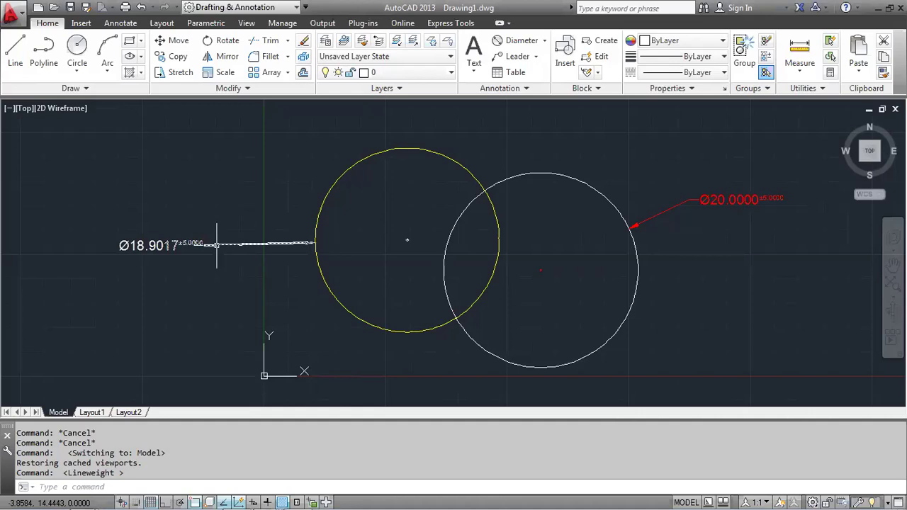
Erase the Ø18.9017 and Ø20.0000 diameter dimensions
click(187, 243)
key(Delete)
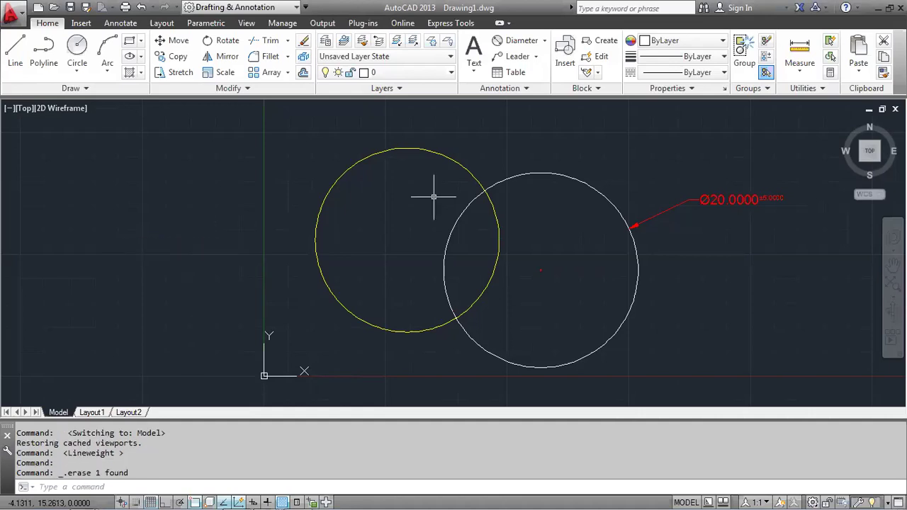
click(702, 199)
key(Delete)
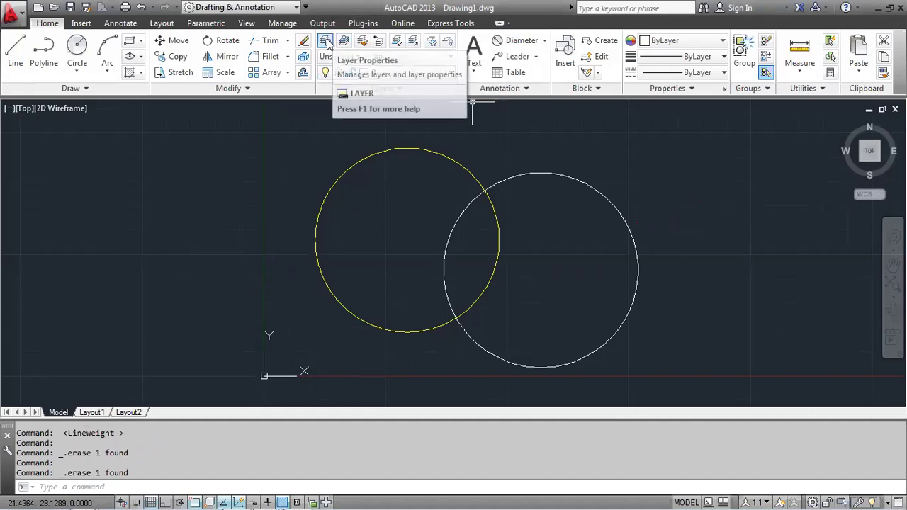
Add a new layer in the Layer Properties Manager and name it 'dimensions'
click(328, 42)
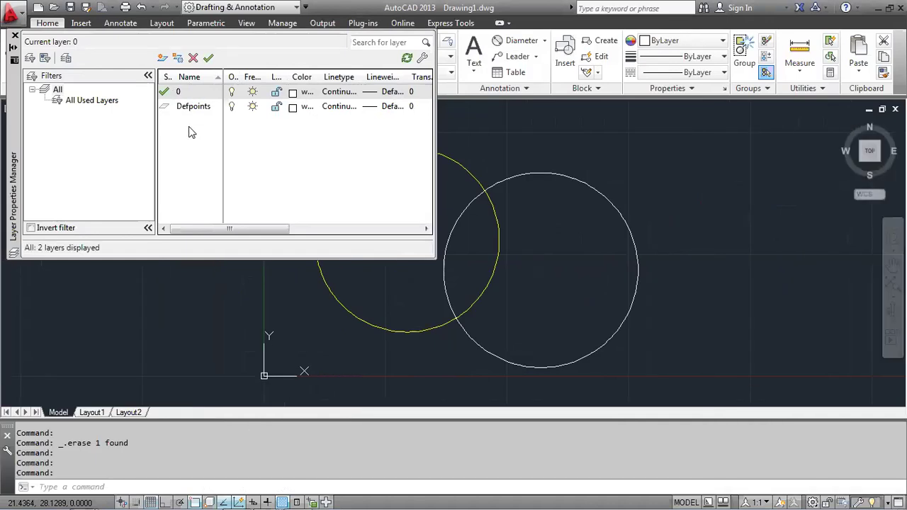
click(162, 58)
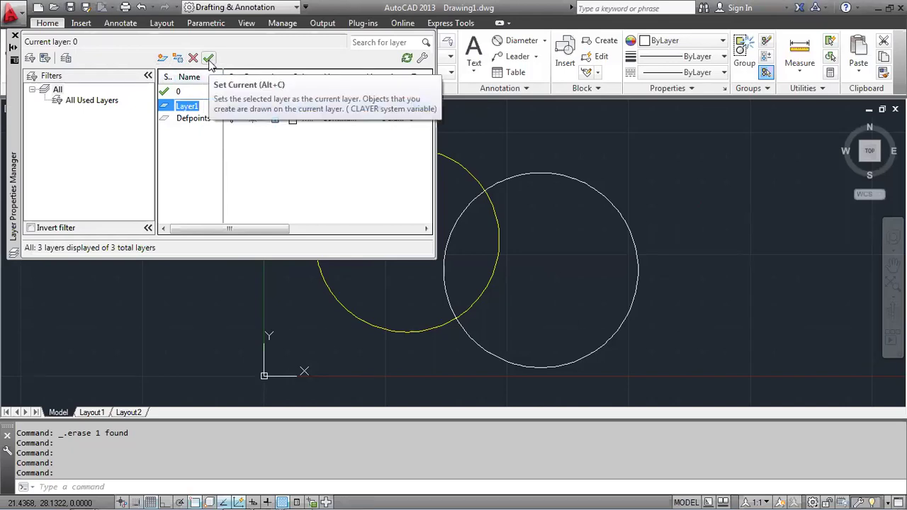
text(dimen)
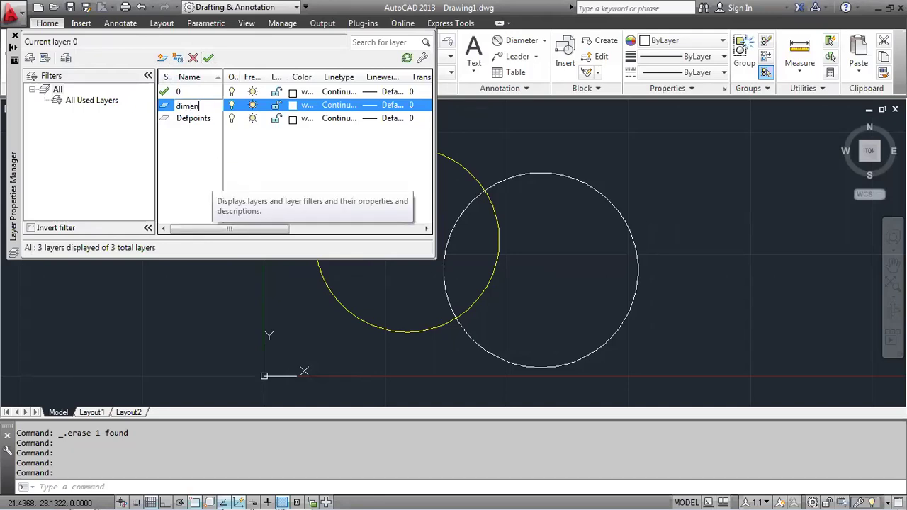
text(sions)
key(Return)
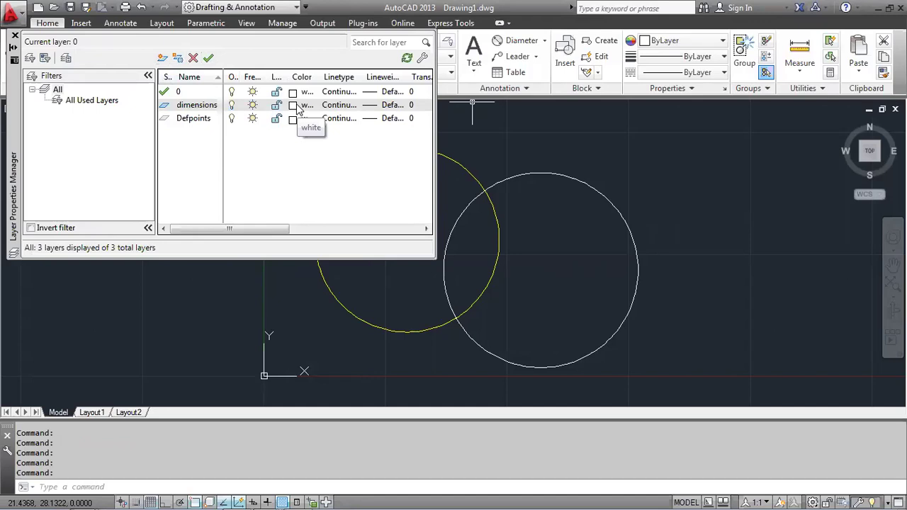
Look through the layer colour picker and the colour and lineweight lists without changes
click(298, 107)
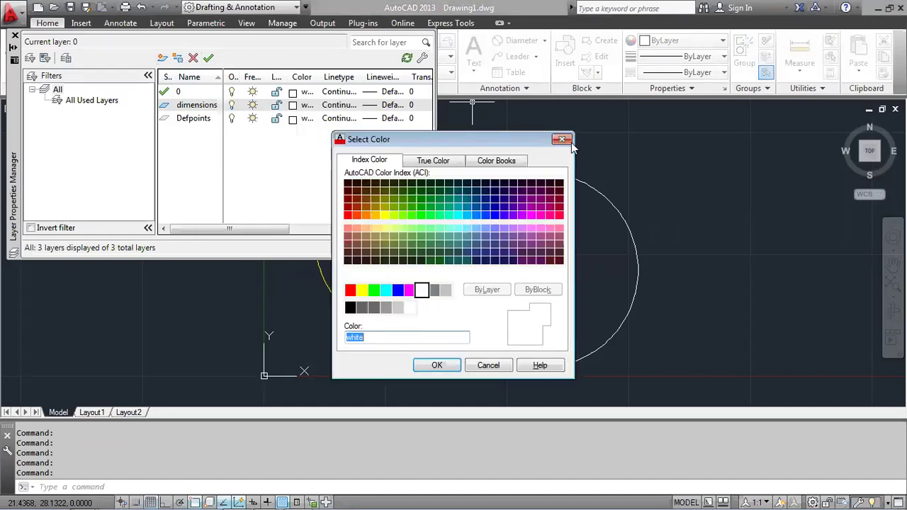
click(570, 142)
click(710, 44)
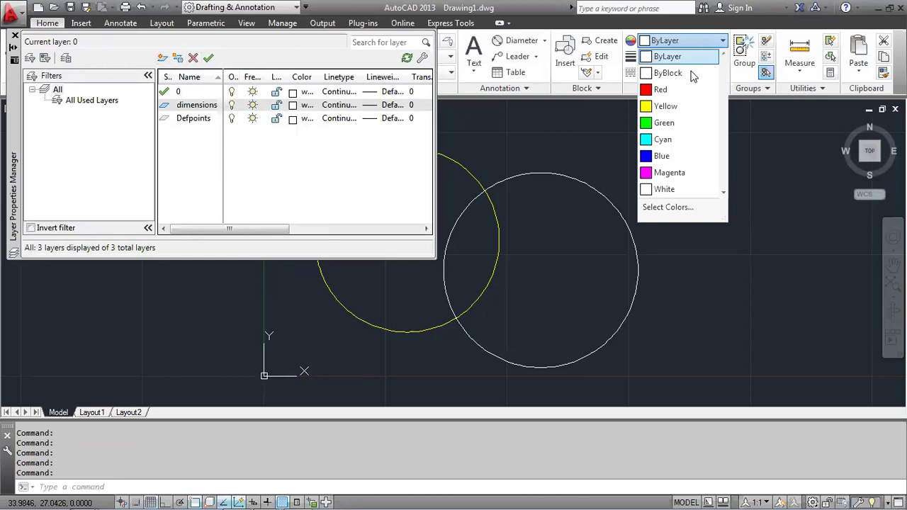
click(684, 58)
click(710, 57)
click(684, 91)
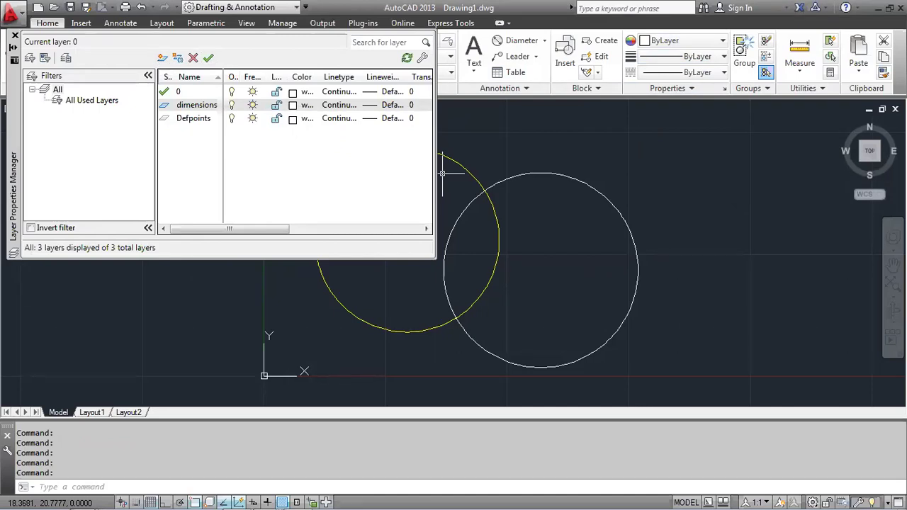
Colour the dimensions layer red, make it current, and close the layer manager
click(306, 106)
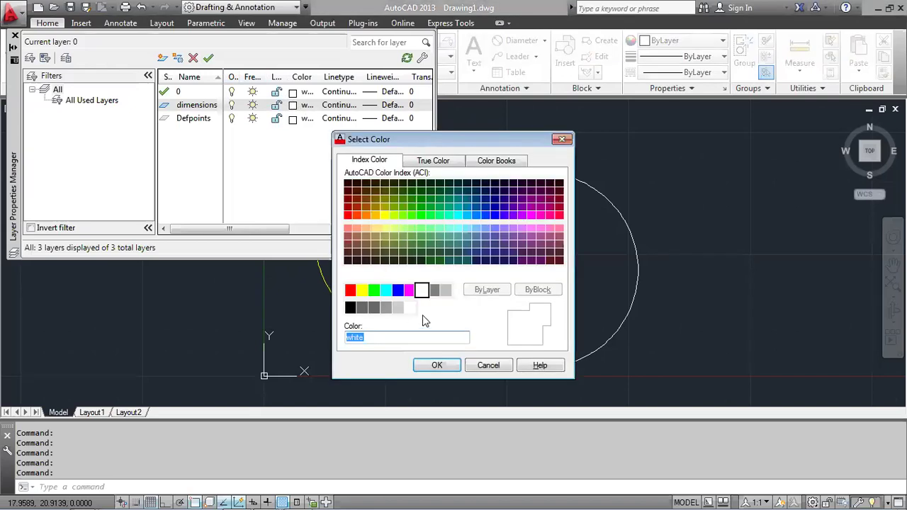
click(349, 290)
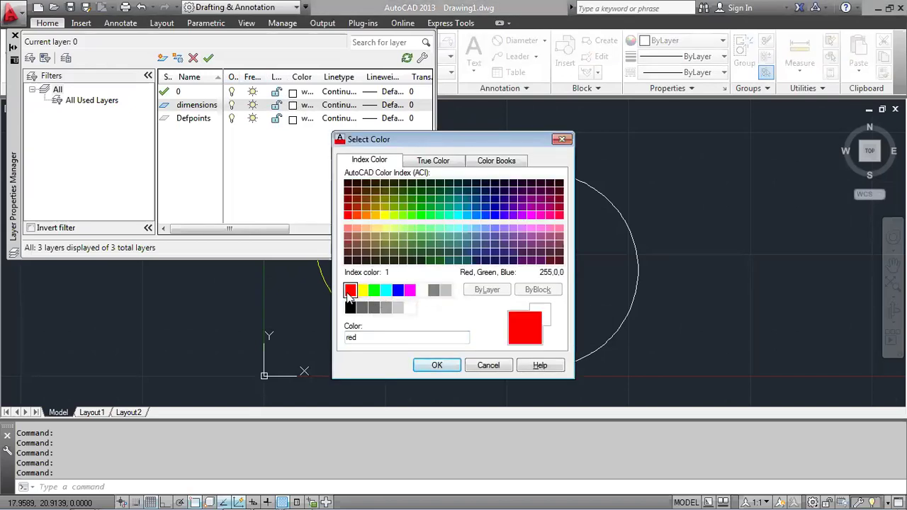
click(434, 366)
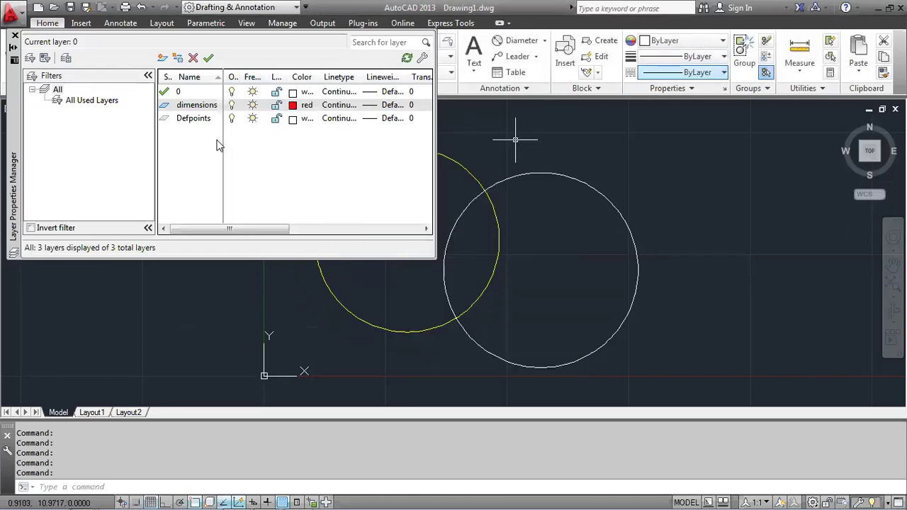
click(191, 93)
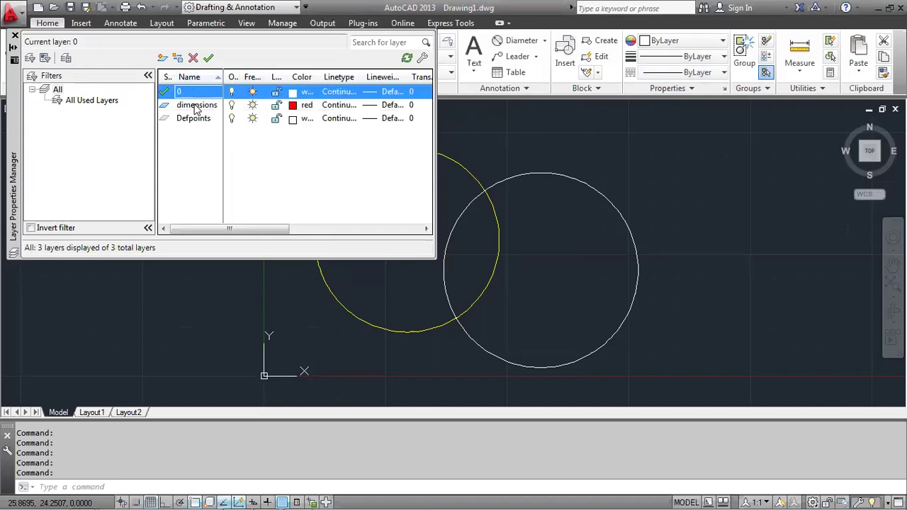
click(199, 106)
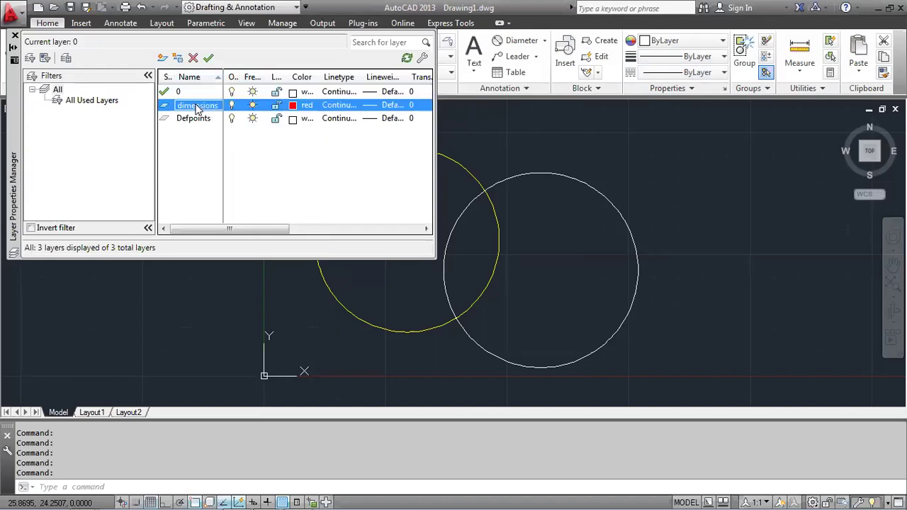
click(209, 59)
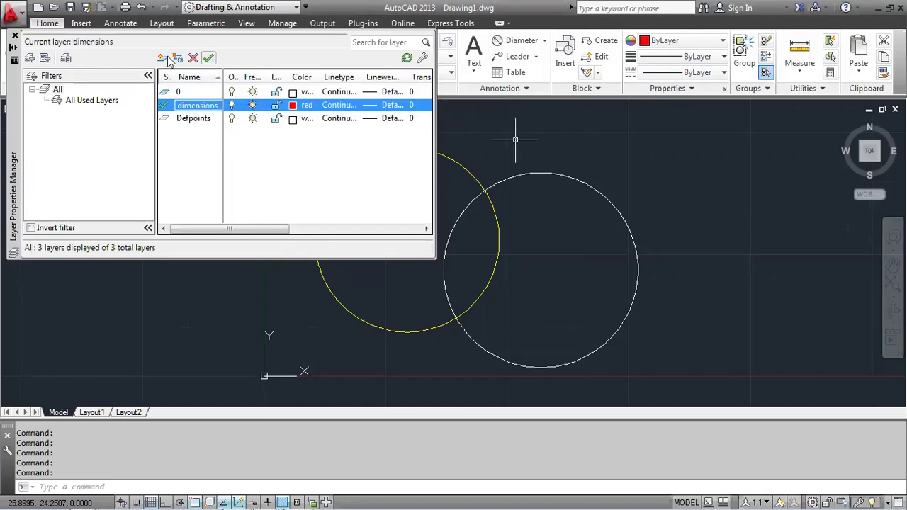
click(16, 35)
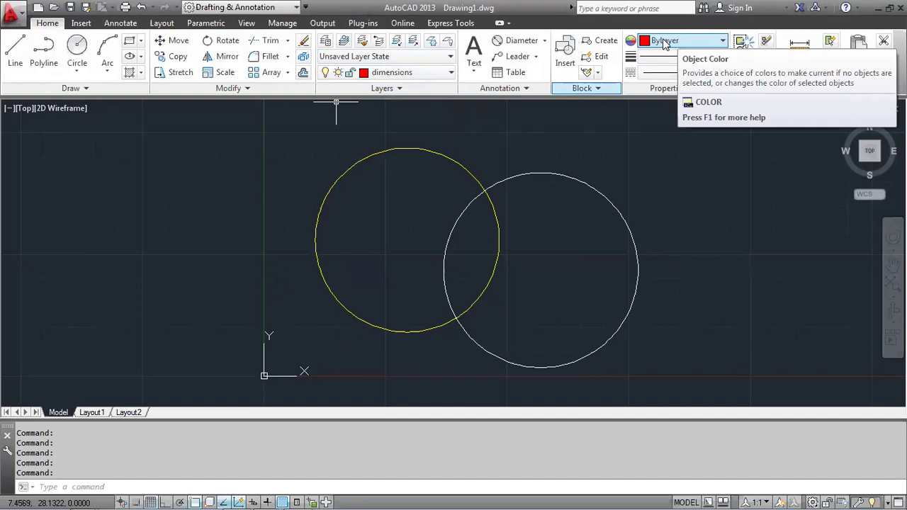
Place red diameter dimensions (18.9017 and 20.0000) on both circles, leaders out left
click(515, 41)
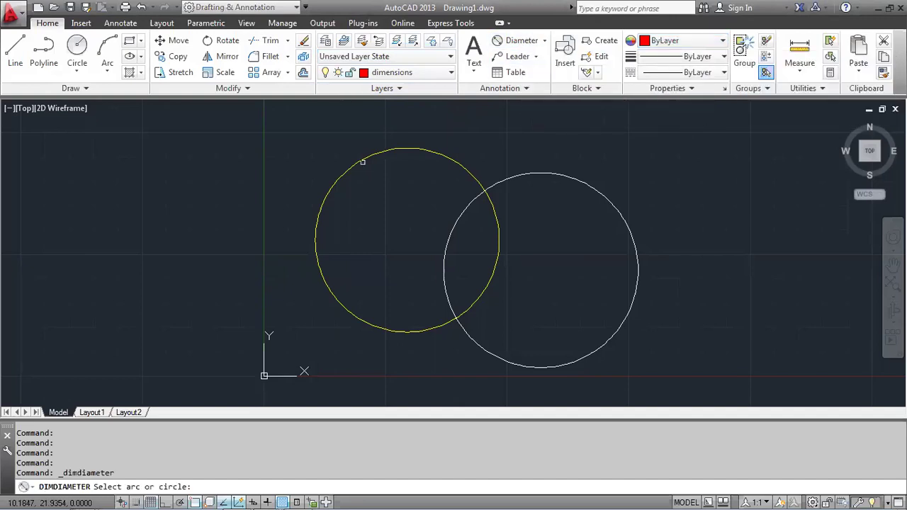
click(362, 162)
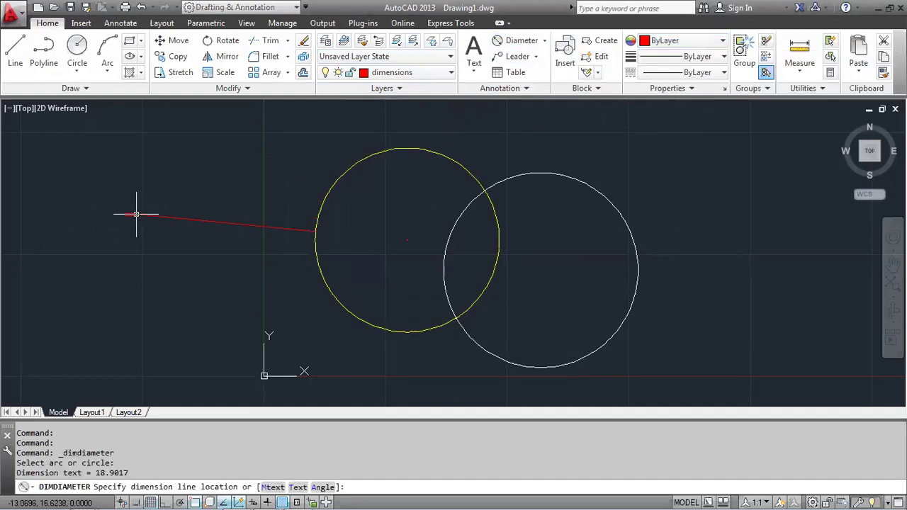
click(136, 214)
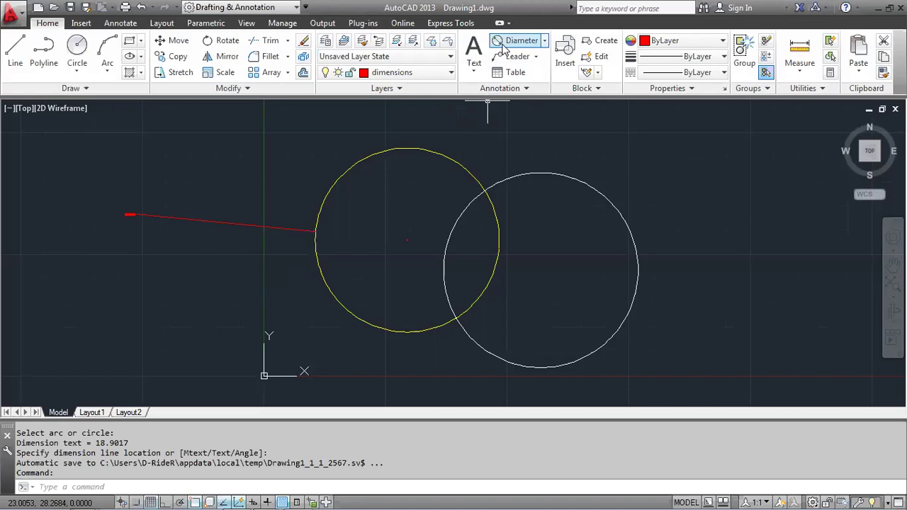
click(642, 218)
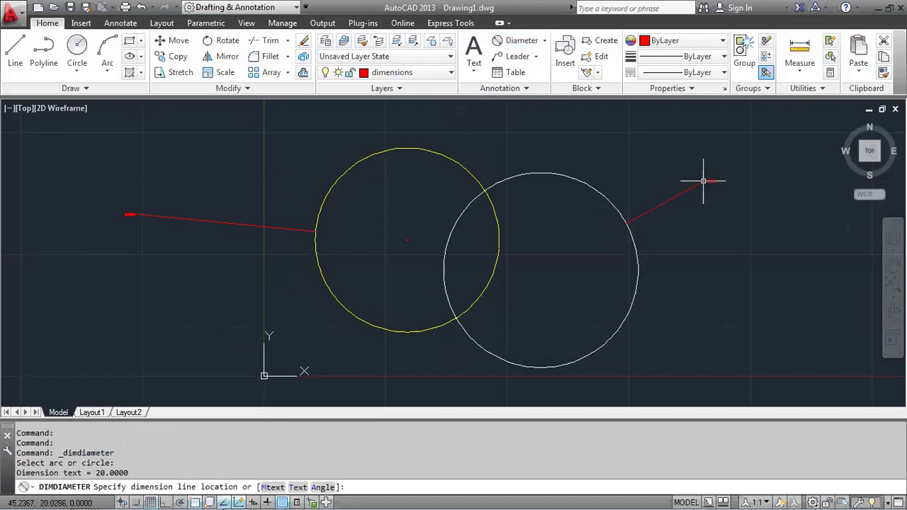
click(139, 214)
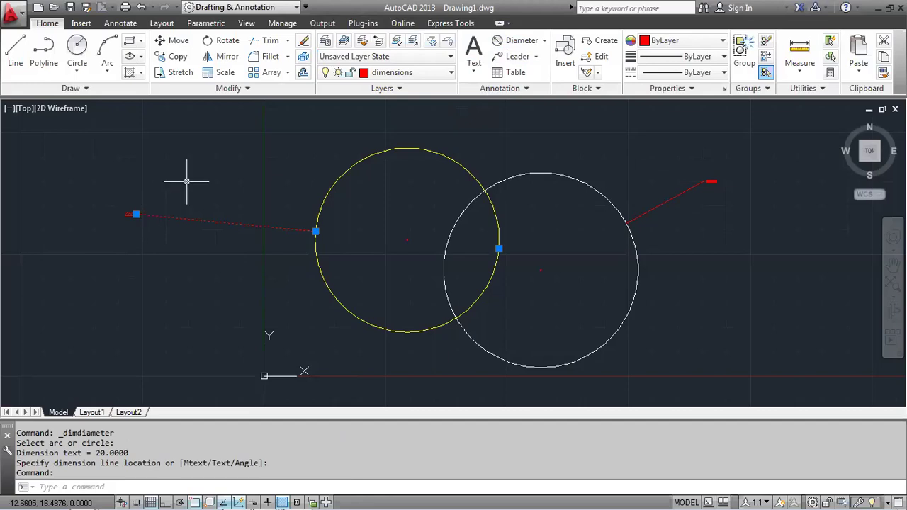
In Properties, set the Ø18.9017 dimension's text height to 1 and arrow size to 1
key(ctrl+1)
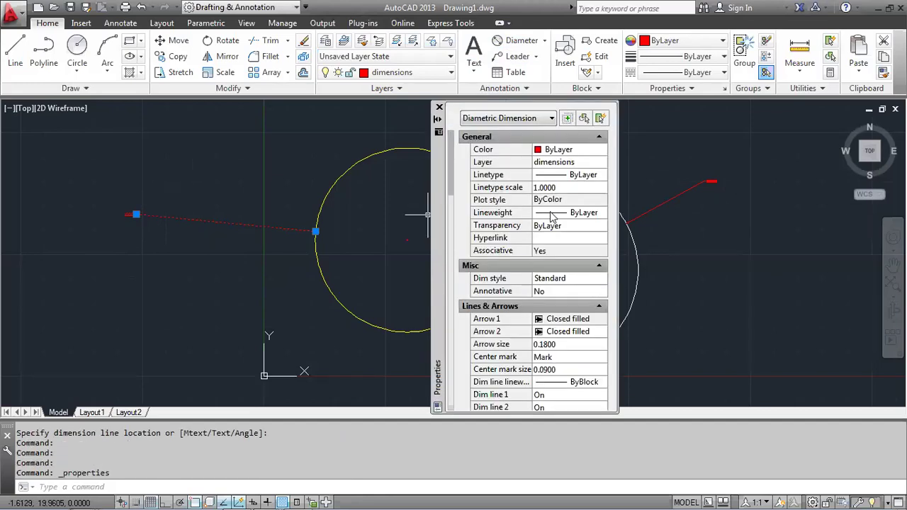
click(544, 187)
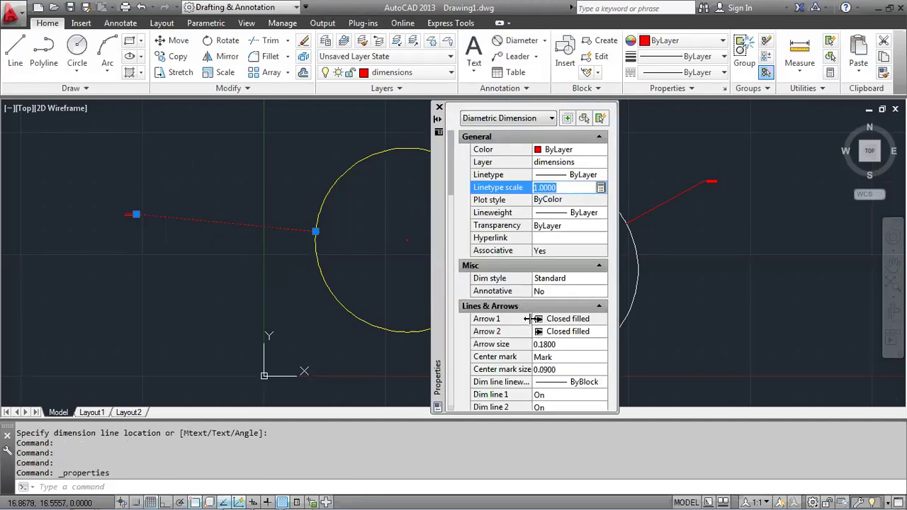
scroll(458, 255, down, 5)
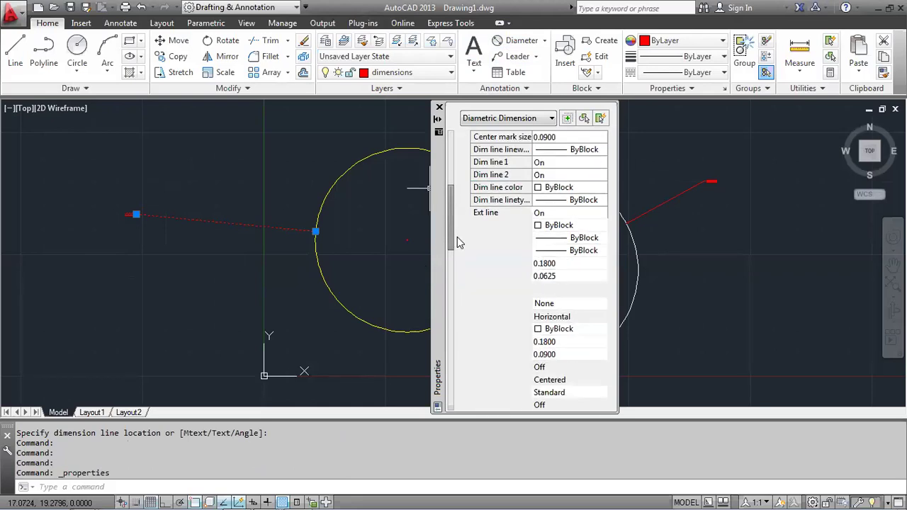
scroll(458, 256, down, 2)
click(562, 291)
text(1)
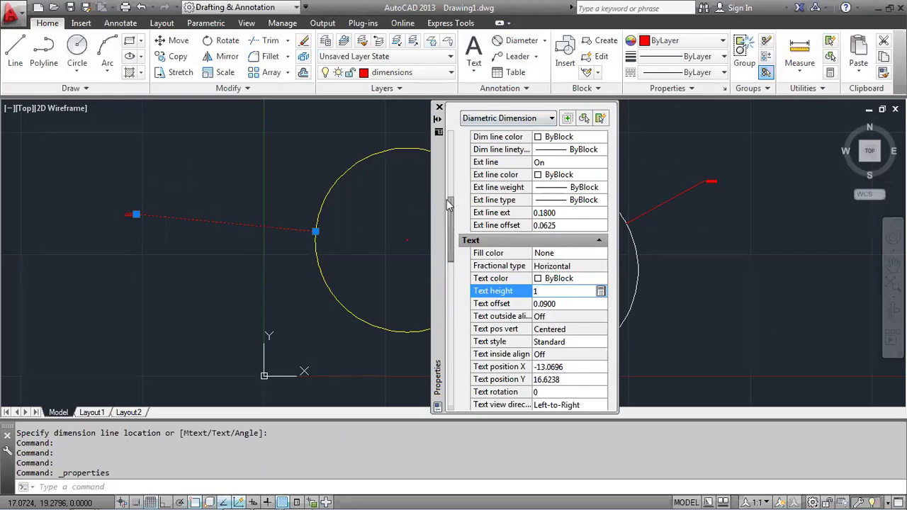
drag(451, 220, 453, 163)
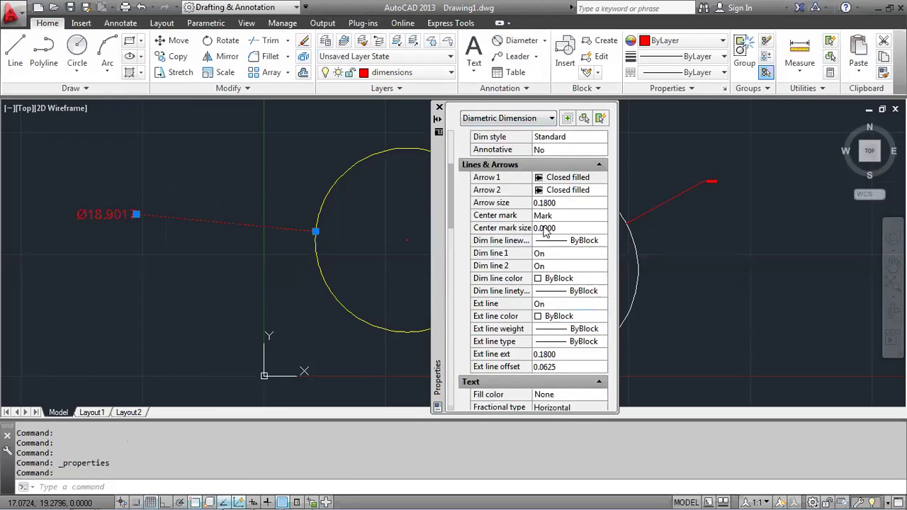
click(544, 203)
text(1)
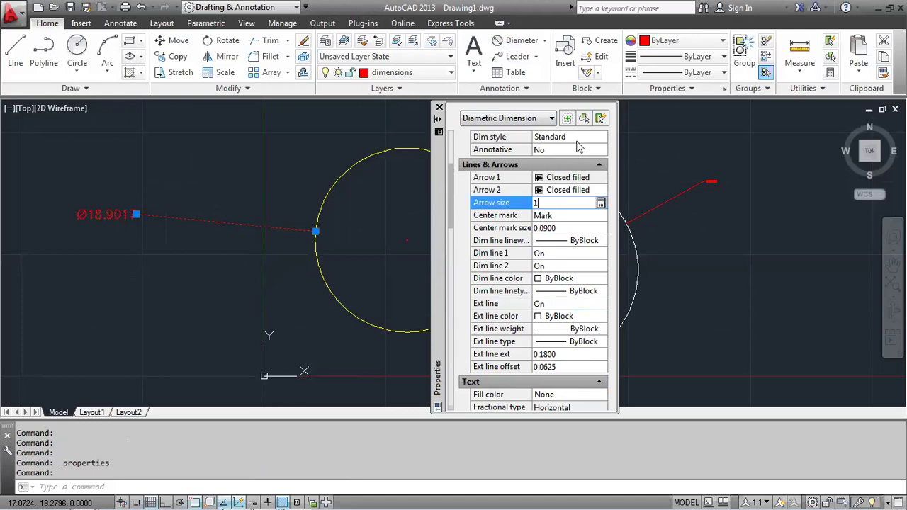
key(Return)
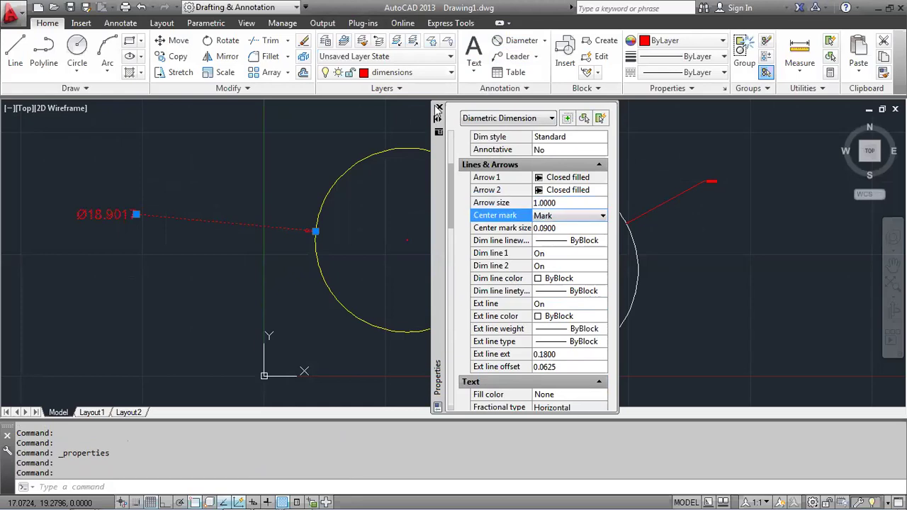
click(439, 106)
key(Escape)
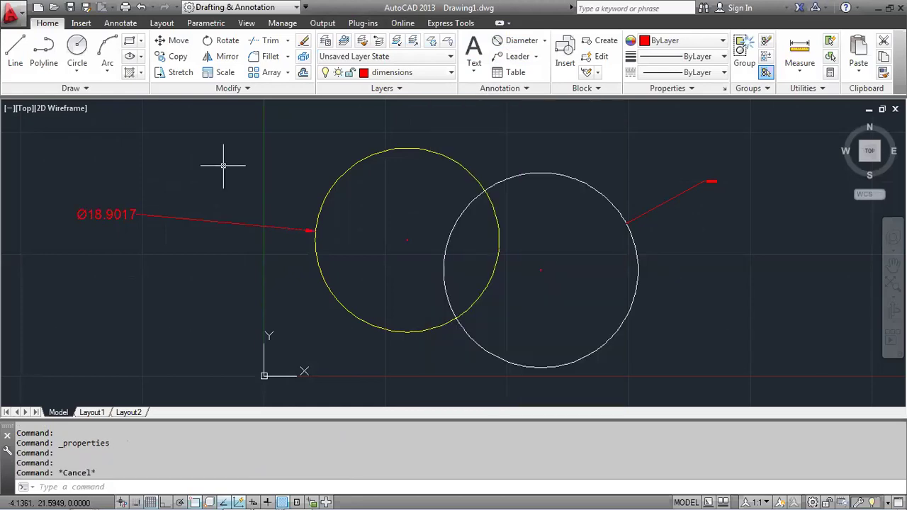
Use MATCHPROP to copy the left dimension's text and arrow sizes onto the Ø20.0000 dimension
text(ma)
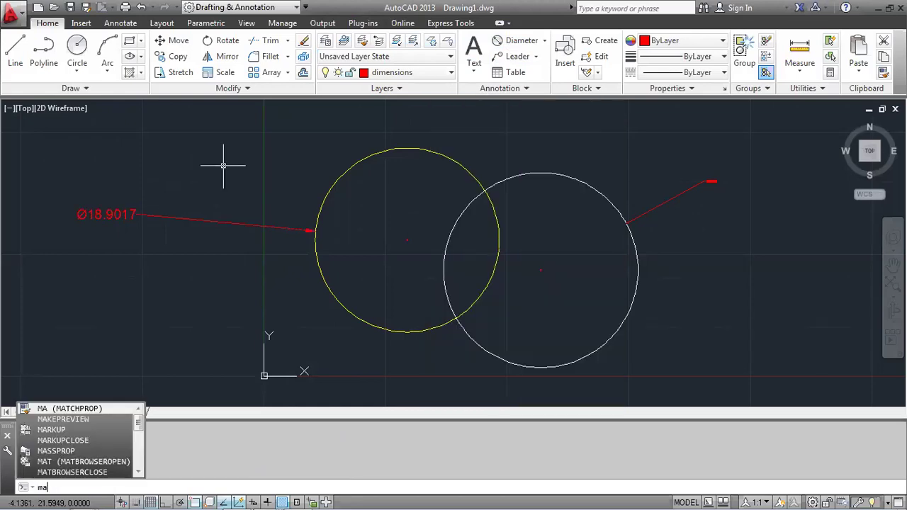
key(Return)
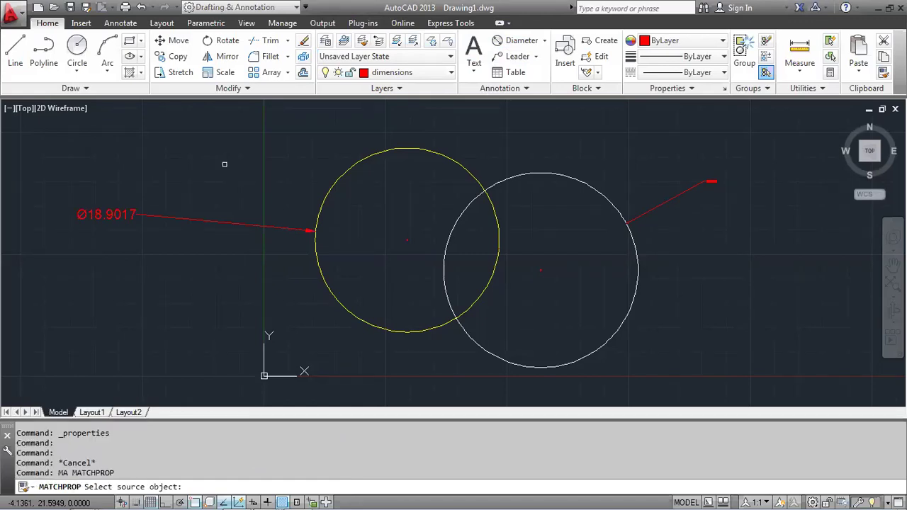
click(126, 210)
click(712, 185)
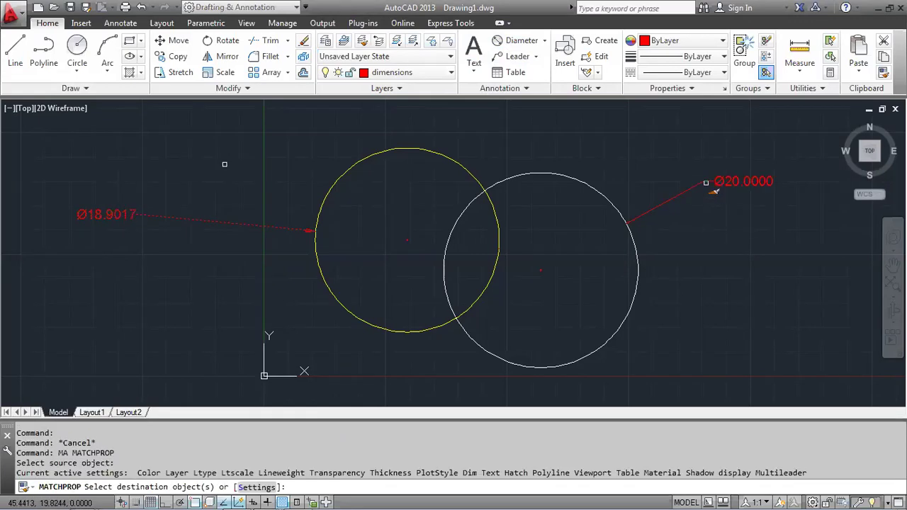
key(Return)
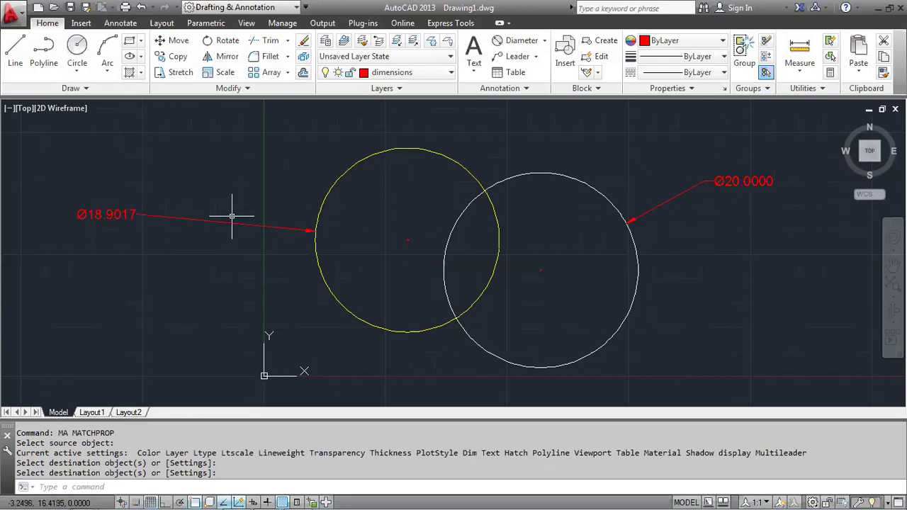
Draw connected lines: yellow centre, yellow top quadrant, white centre, then the right dimension's edge point
click(426, 72)
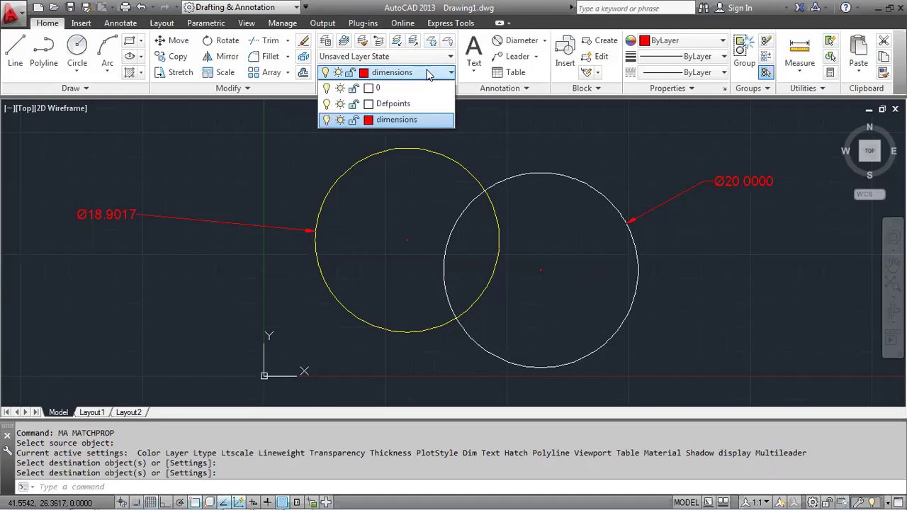
click(243, 122)
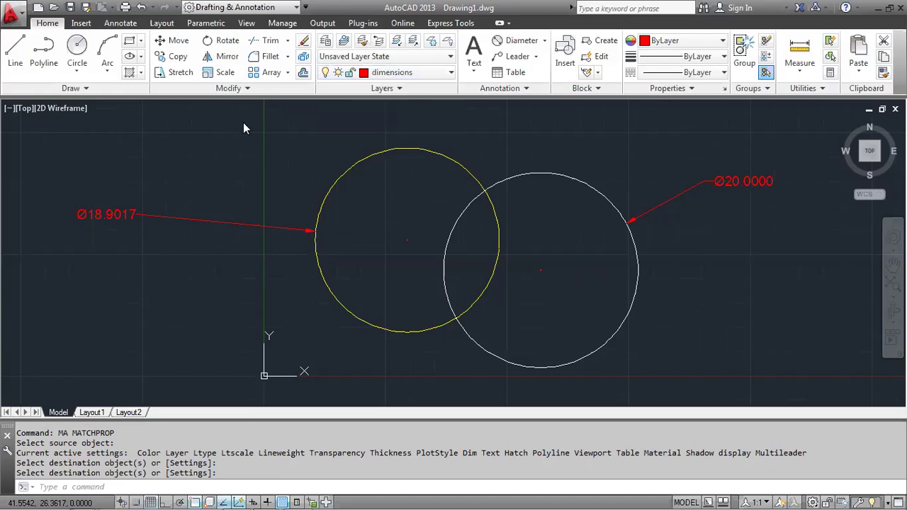
click(15, 50)
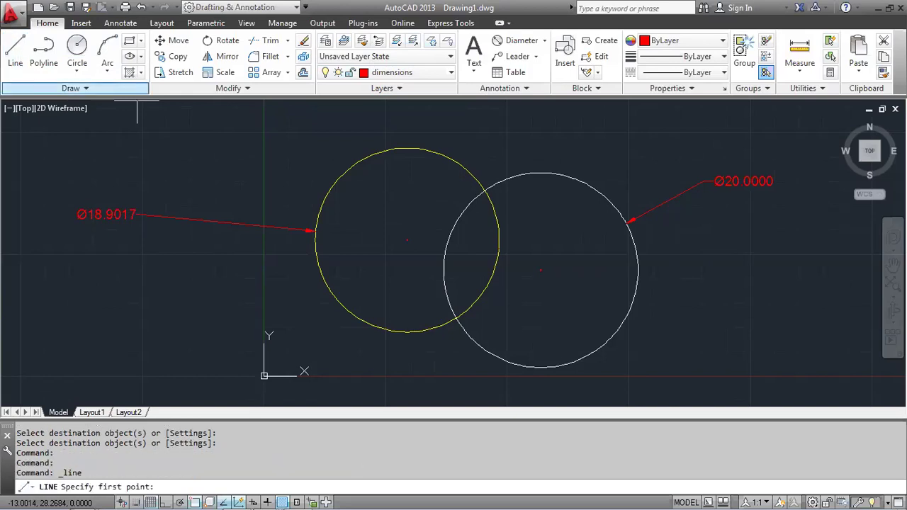
click(407, 241)
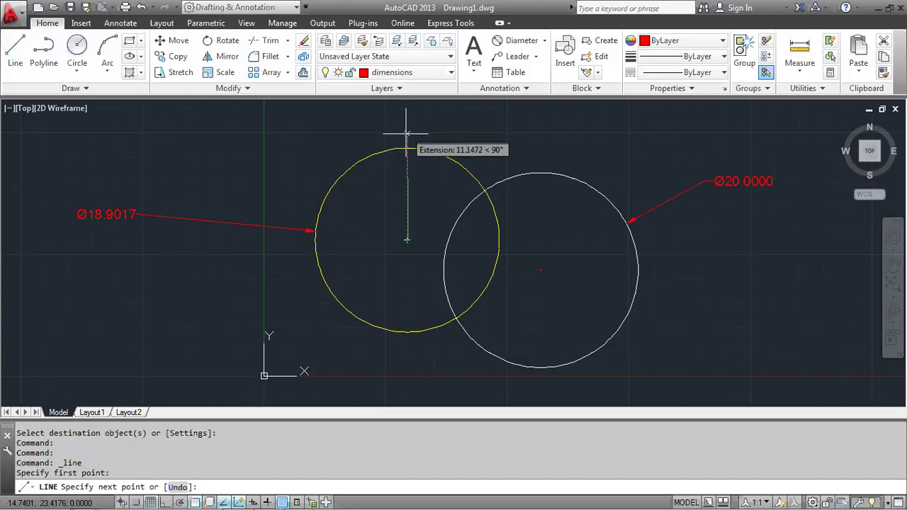
click(406, 147)
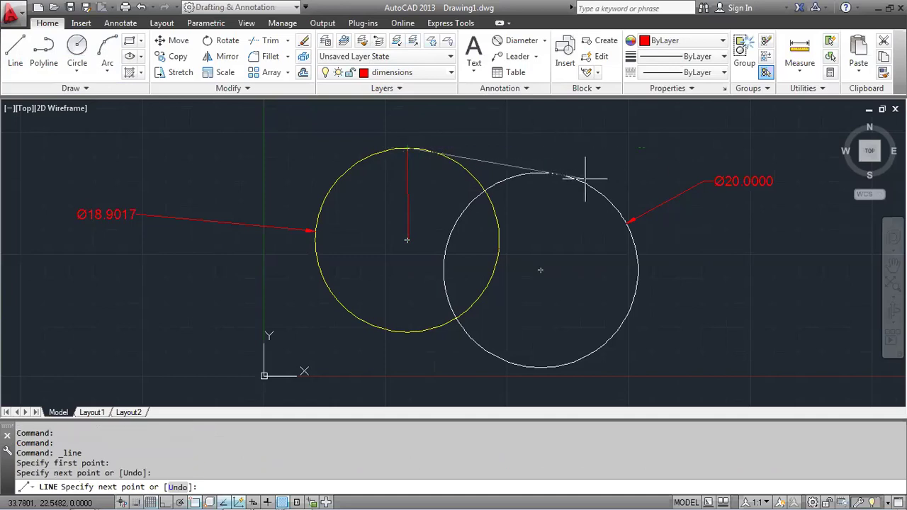
click(540, 270)
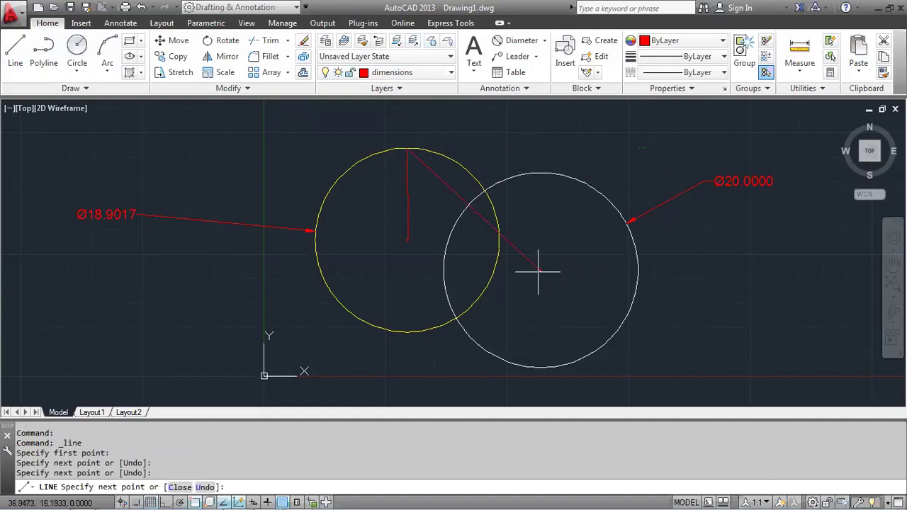
click(629, 223)
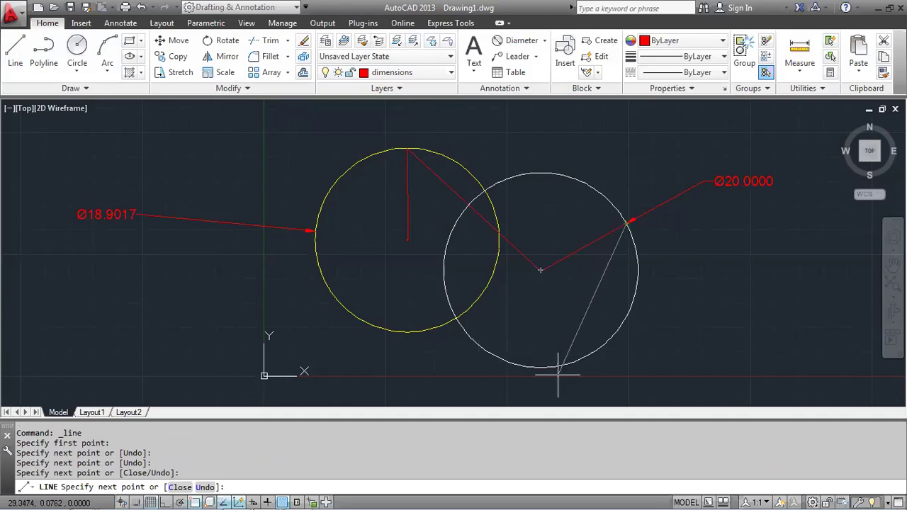
key(Return)
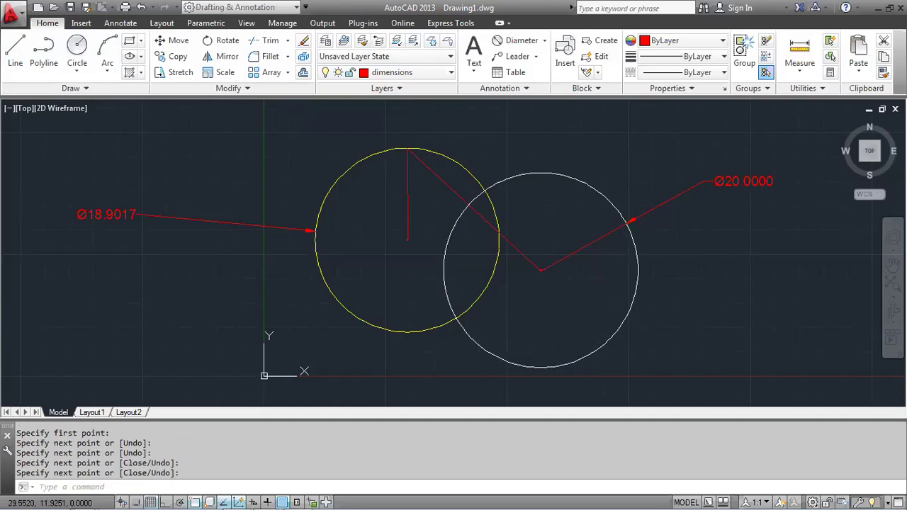
Turn off the current 'dimensions' layer from the Layers dropdown, confirming the prompt
click(412, 76)
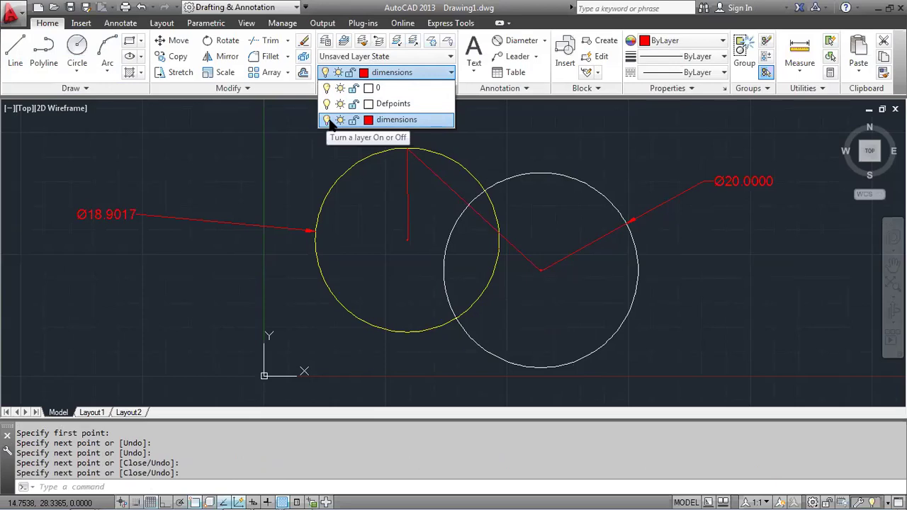
click(325, 122)
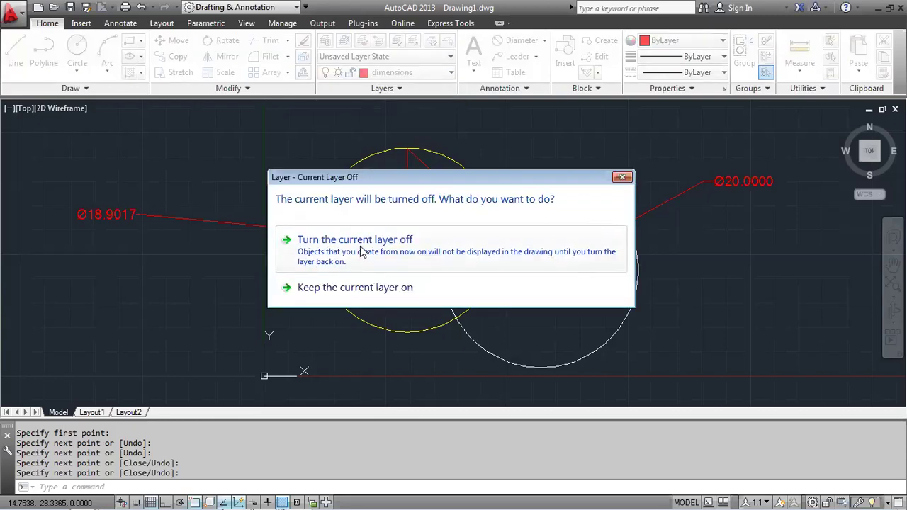
click(360, 245)
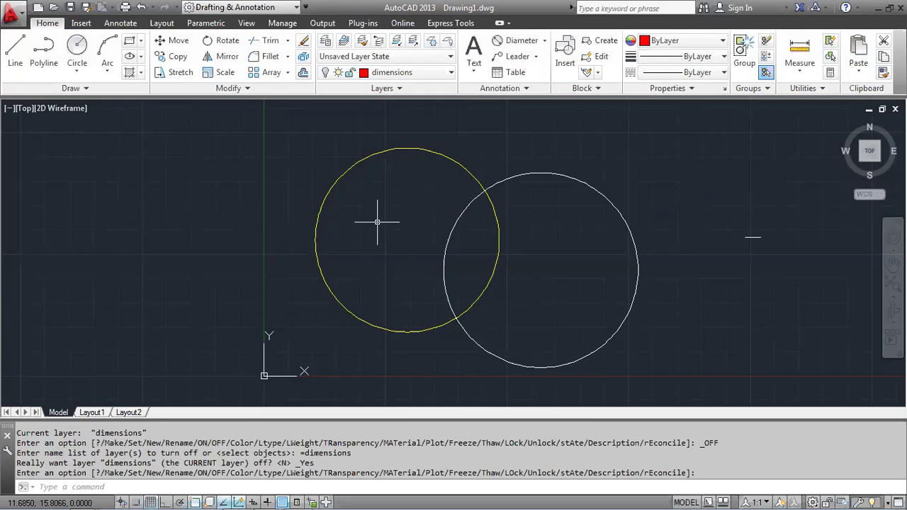
Draw a test line from the white circle's centre through its edge to the yellow centre
click(15, 51)
click(540, 270)
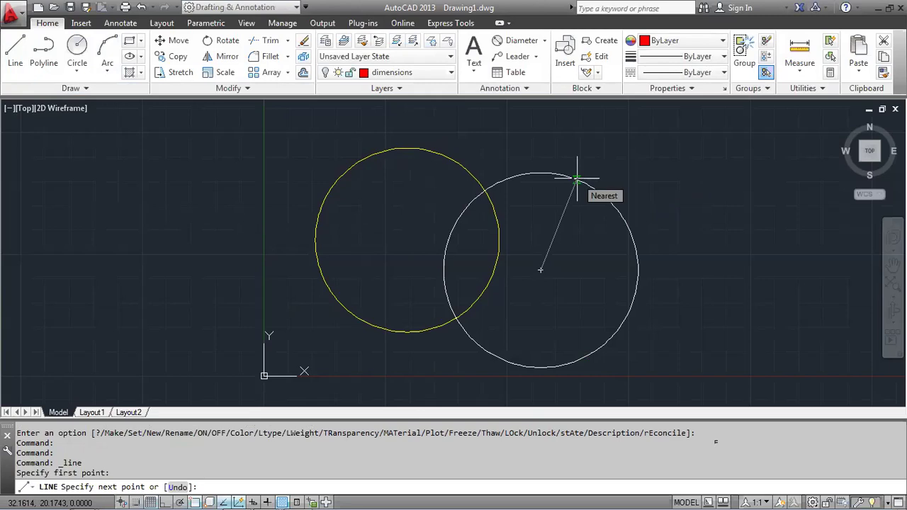
click(576, 180)
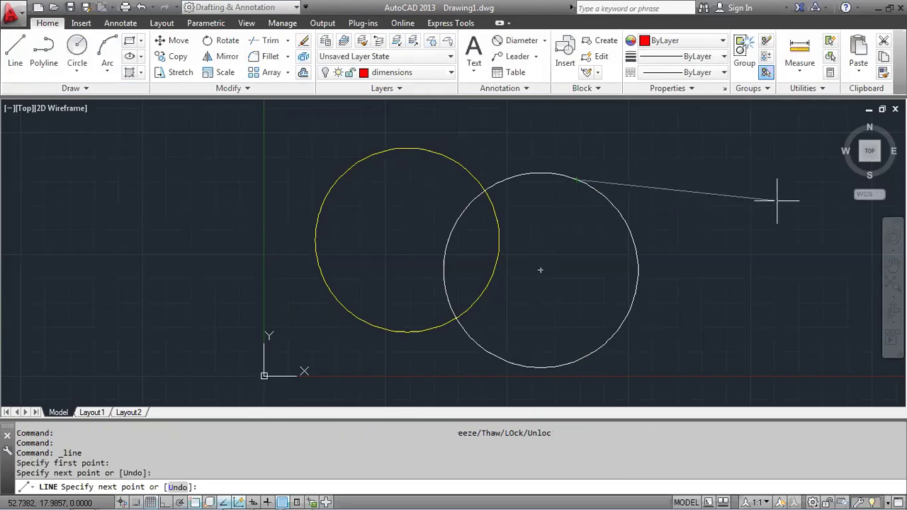
click(734, 347)
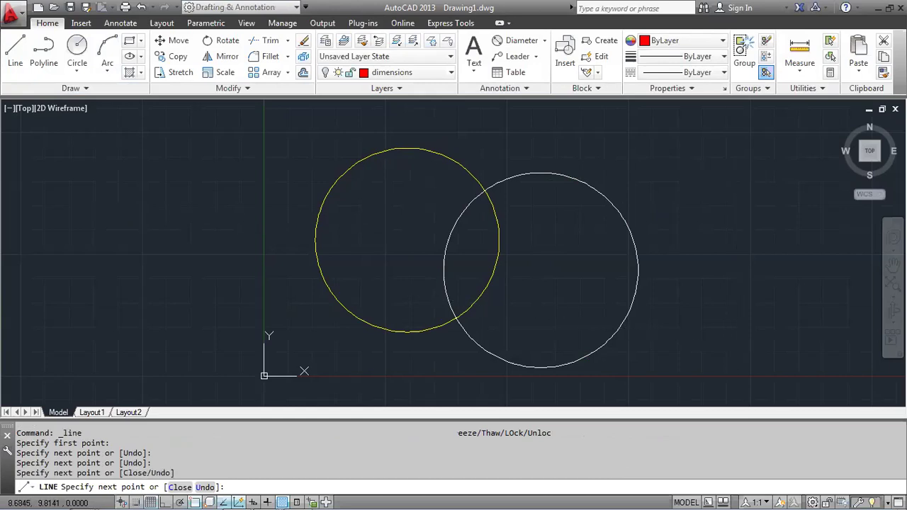
click(408, 241)
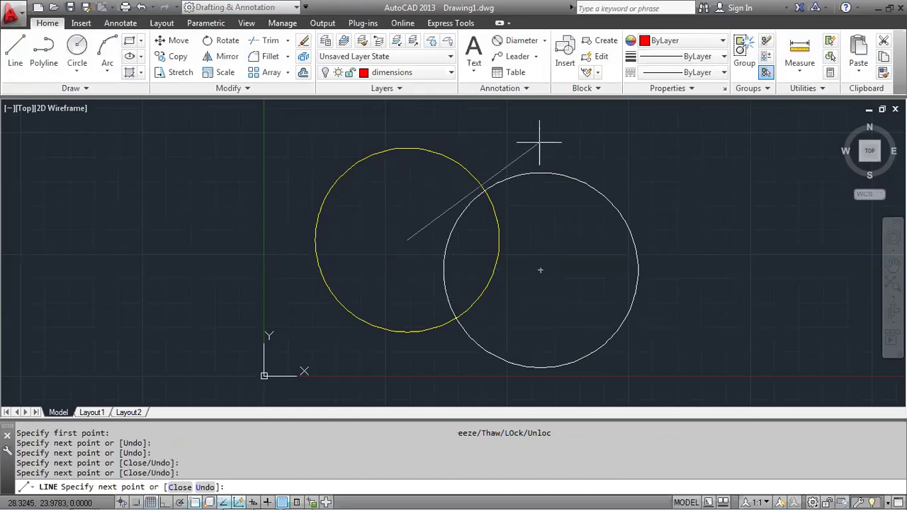
key(Return)
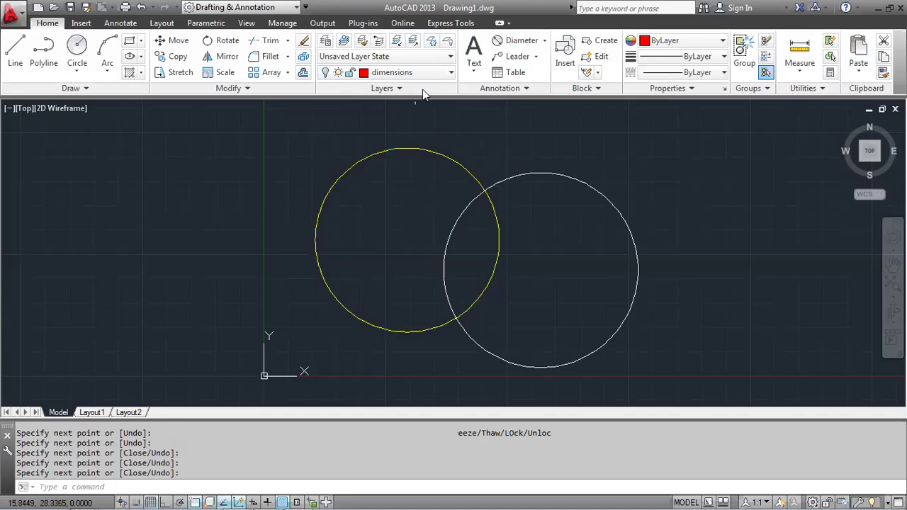
Make layer 0 the current layer from the Layers dropdown
click(525, 178)
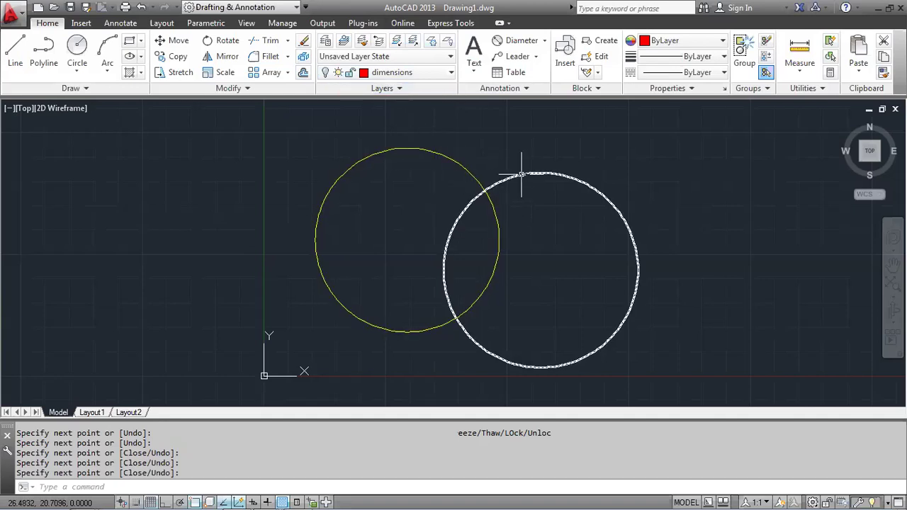
click(441, 72)
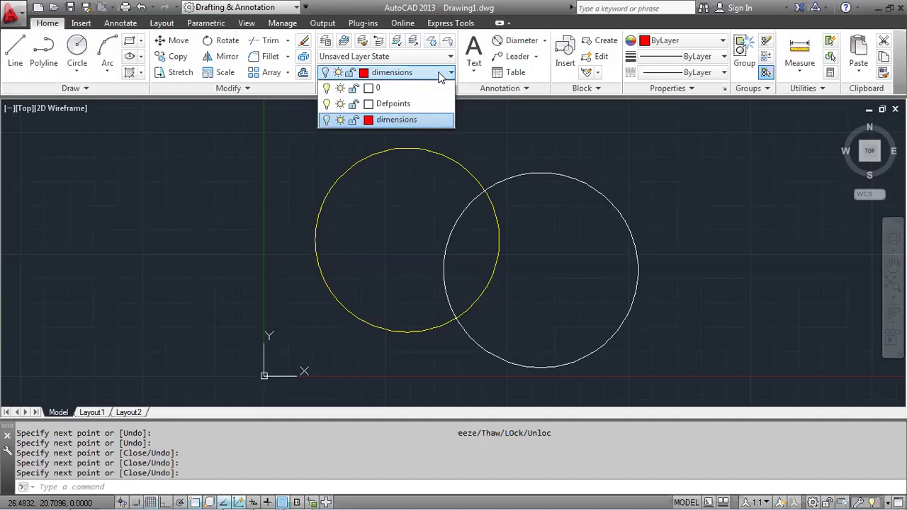
click(393, 89)
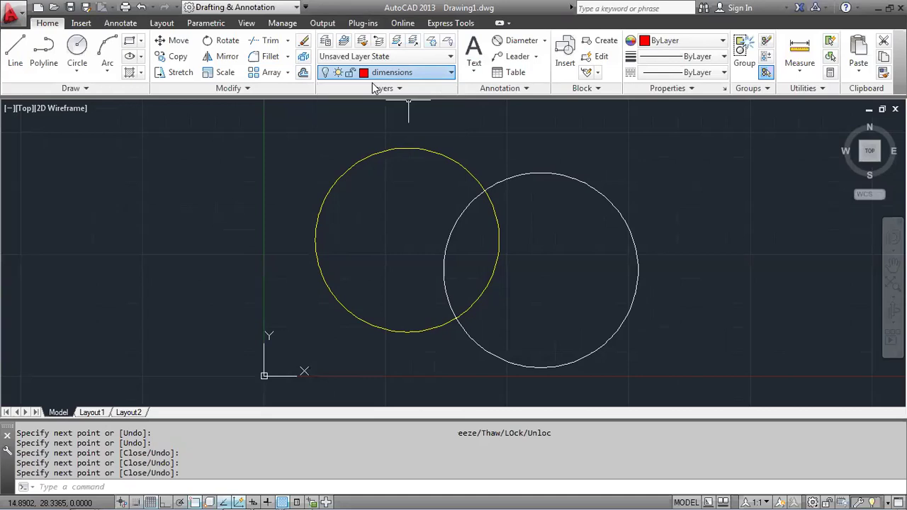
Draw a triangle of lines from the white circle's centre to the yellow centre and the white circle's top
click(15, 55)
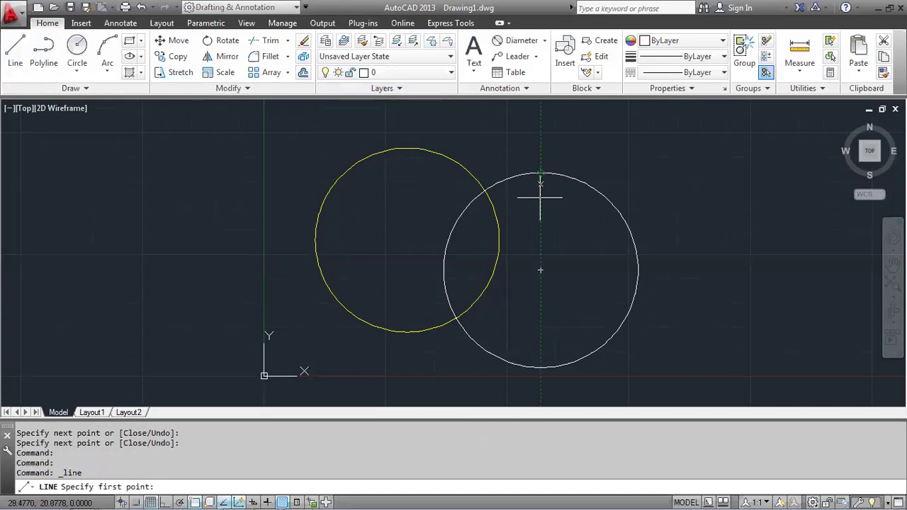
click(541, 269)
click(408, 241)
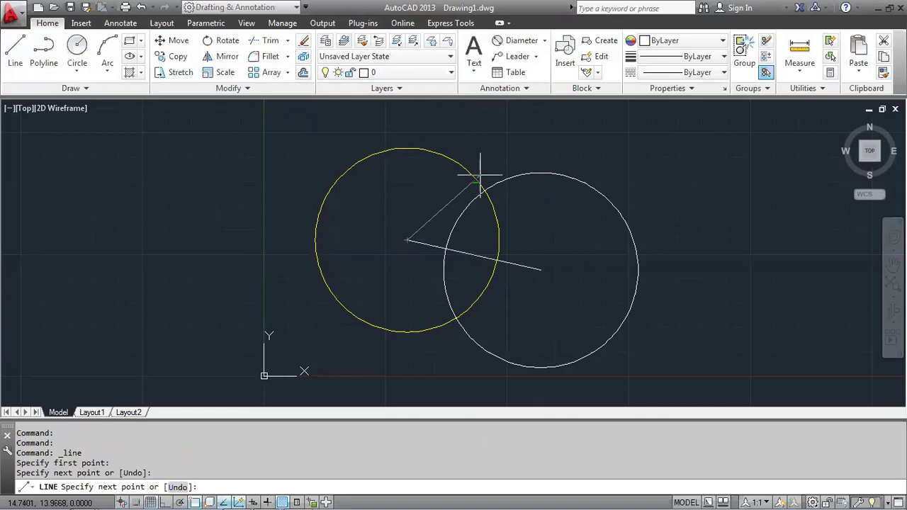
click(541, 173)
click(541, 270)
key(Return)
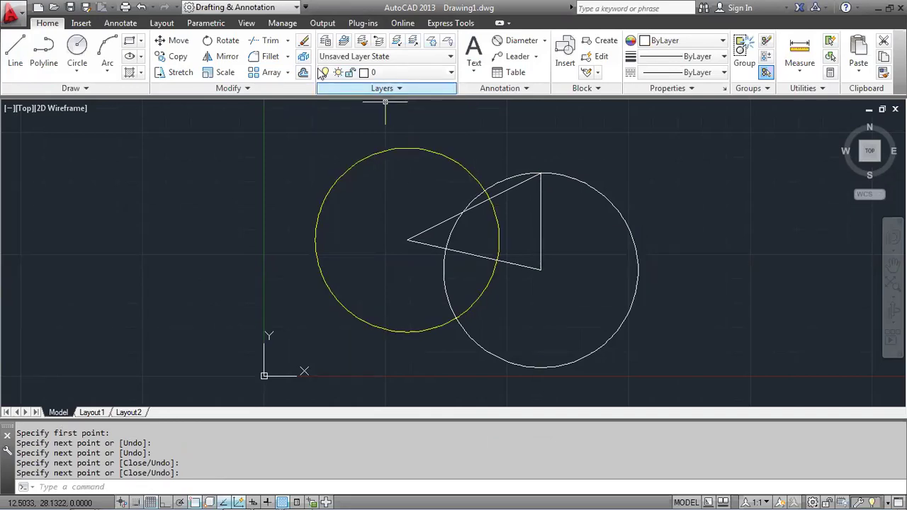
Turn on and freeze the dimensions layer, then try making it current, triggering the warning
click(399, 72)
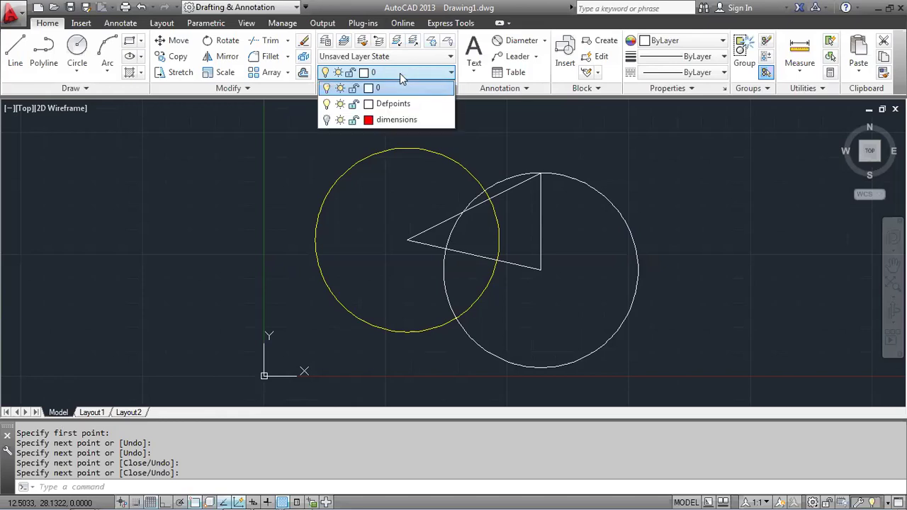
click(326, 120)
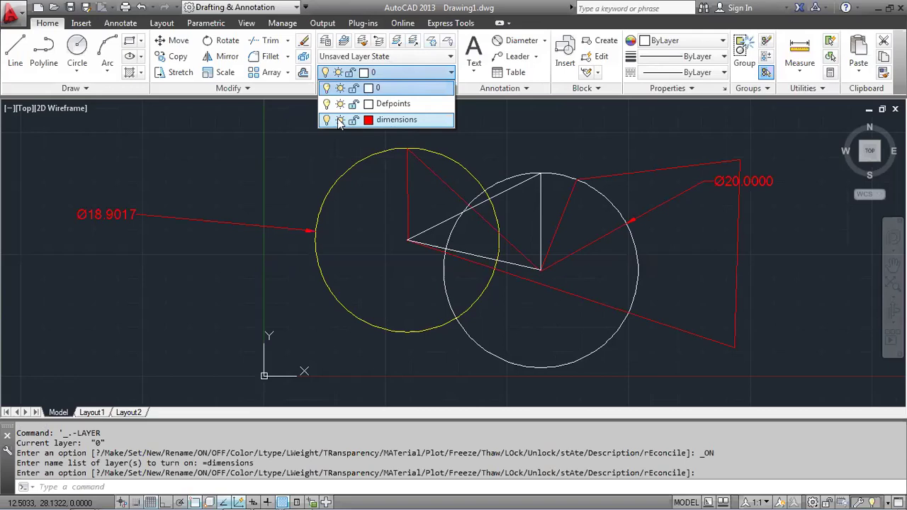
click(340, 120)
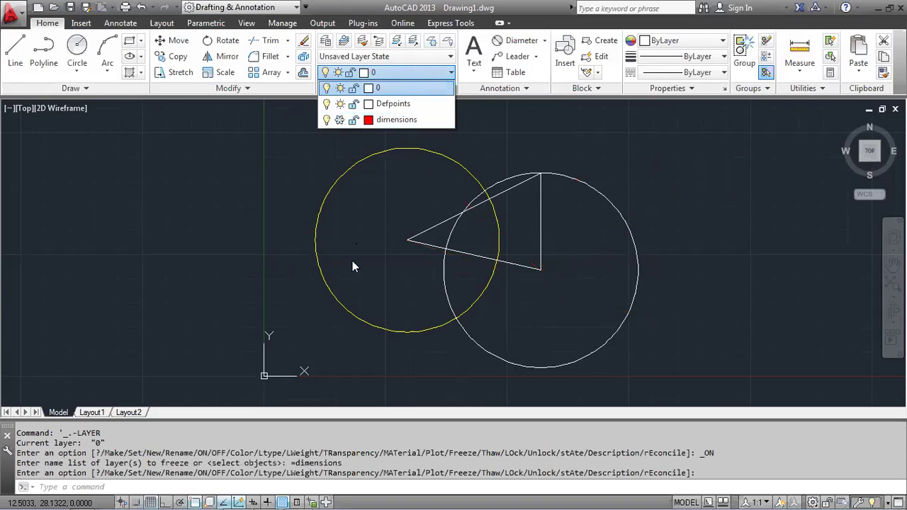
click(393, 120)
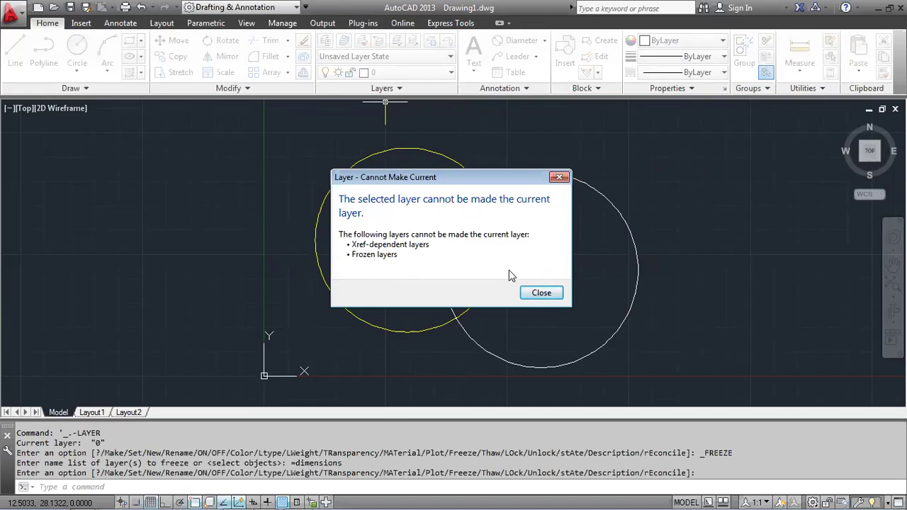
Dismiss the cannot-make-current warning and clear the selection of circle and triangle
click(531, 302)
click(532, 297)
click(425, 157)
click(504, 138)
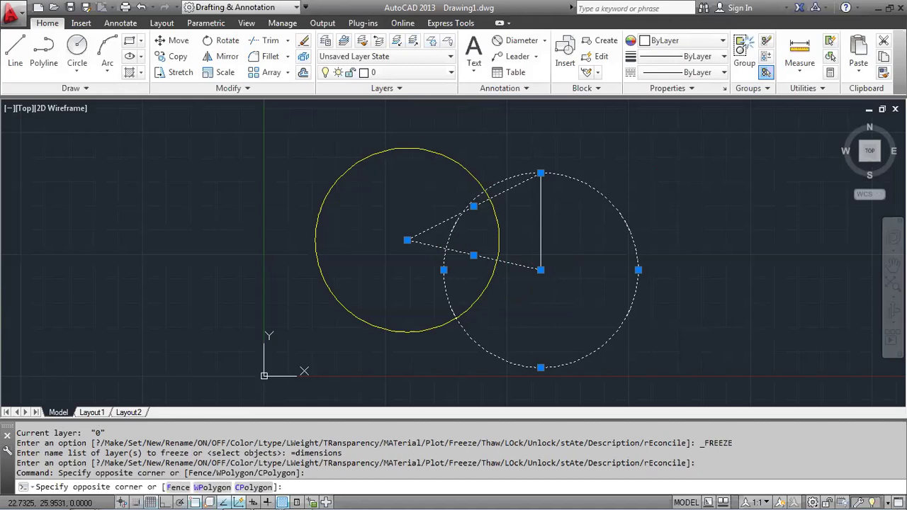
key(Escape)
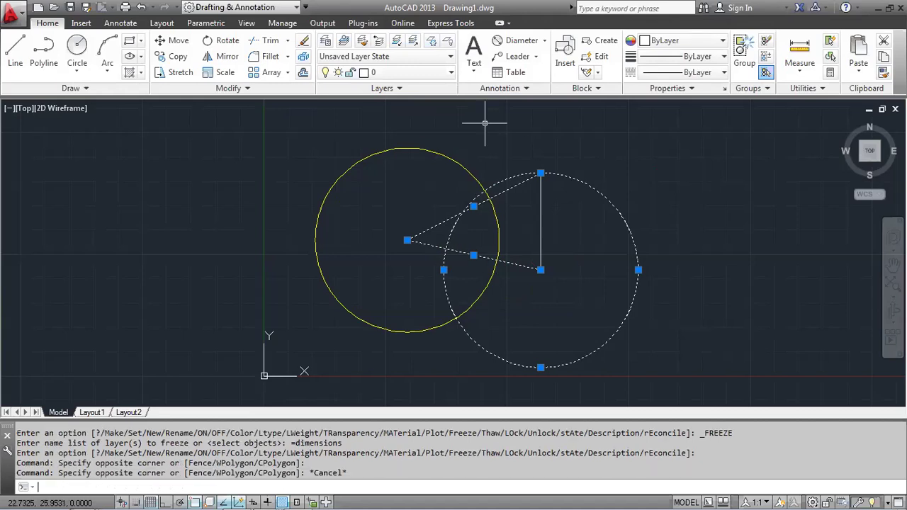
key(Escape)
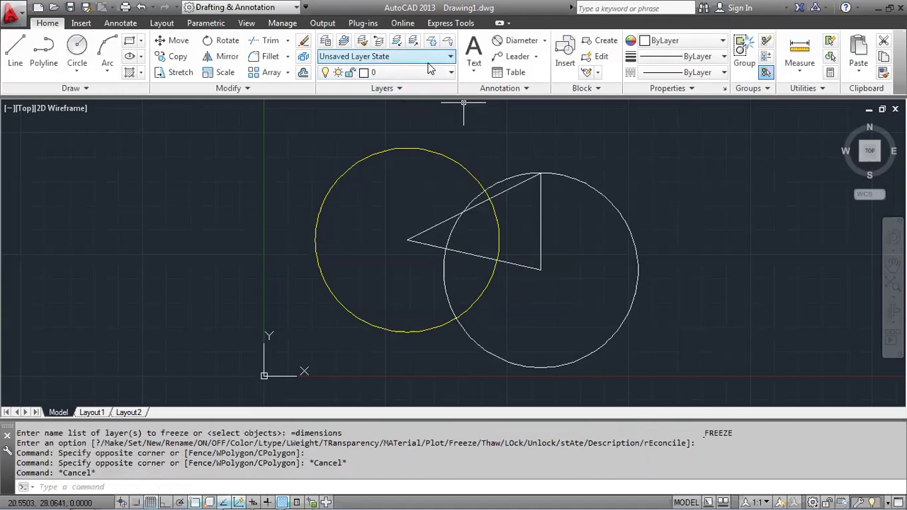
click(432, 57)
click(484, 113)
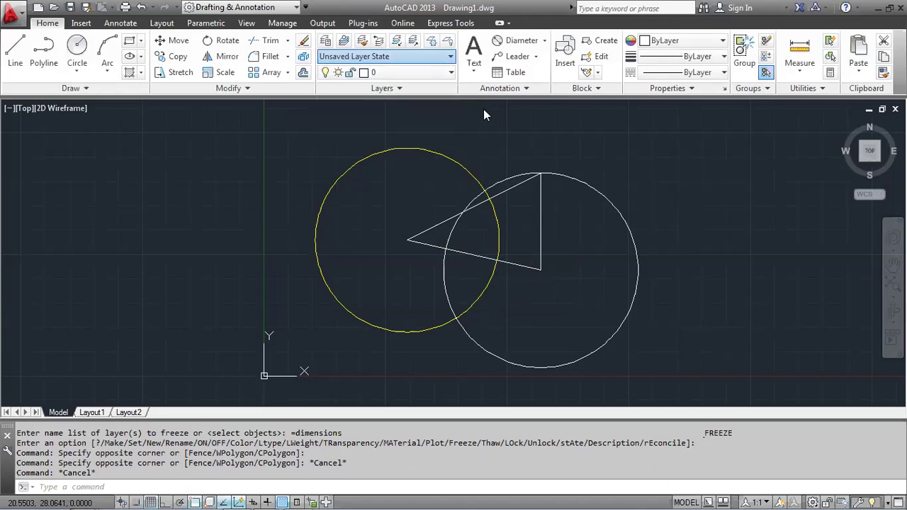
Thaw and lock the dimensions layer, then make dimensions the current layer
click(431, 71)
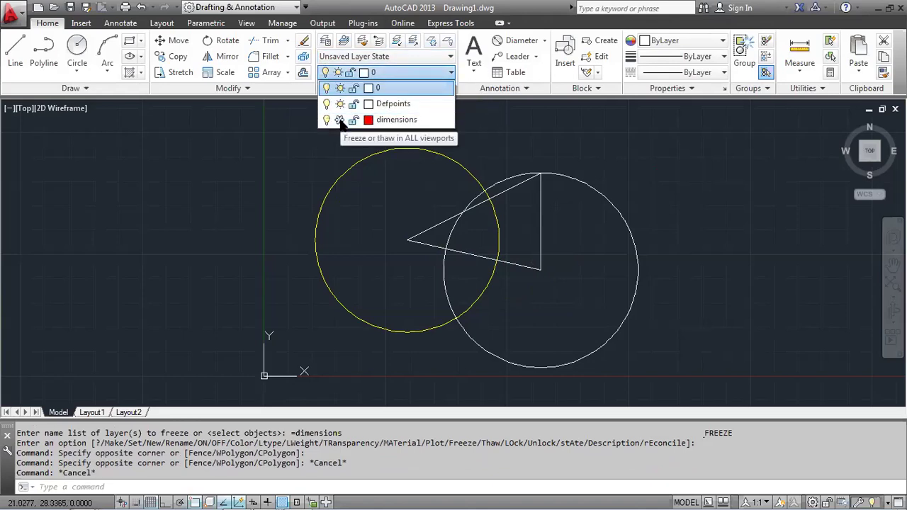
click(340, 120)
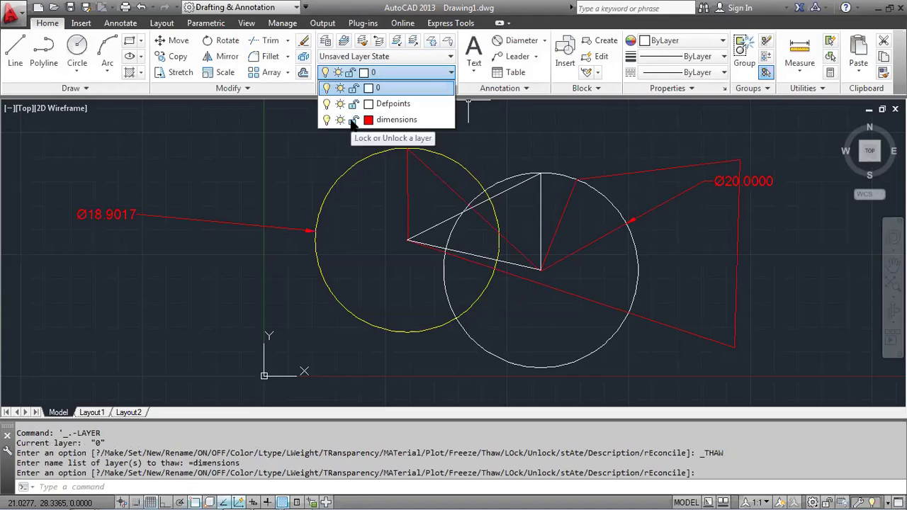
click(353, 120)
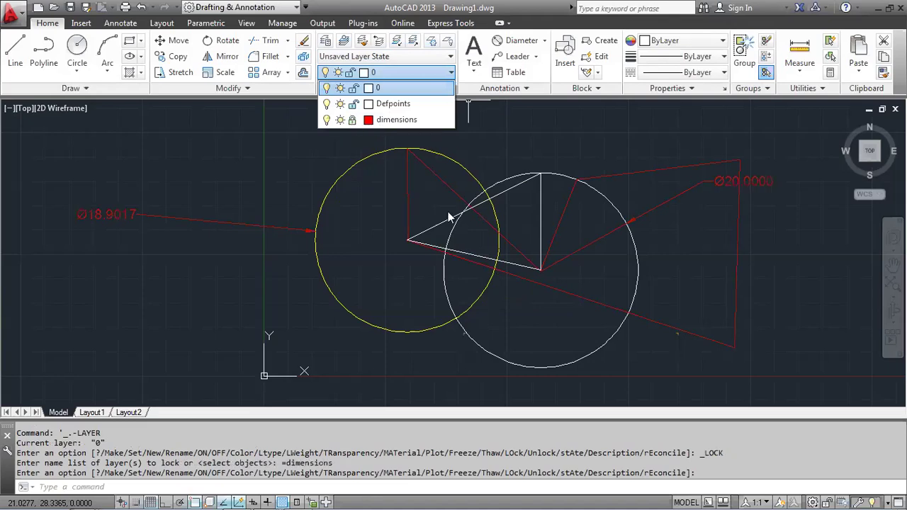
click(506, 323)
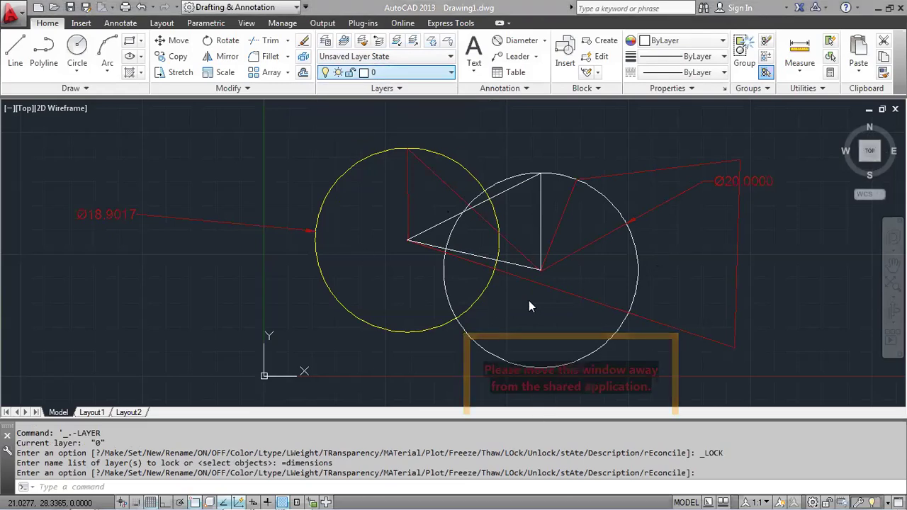
click(410, 71)
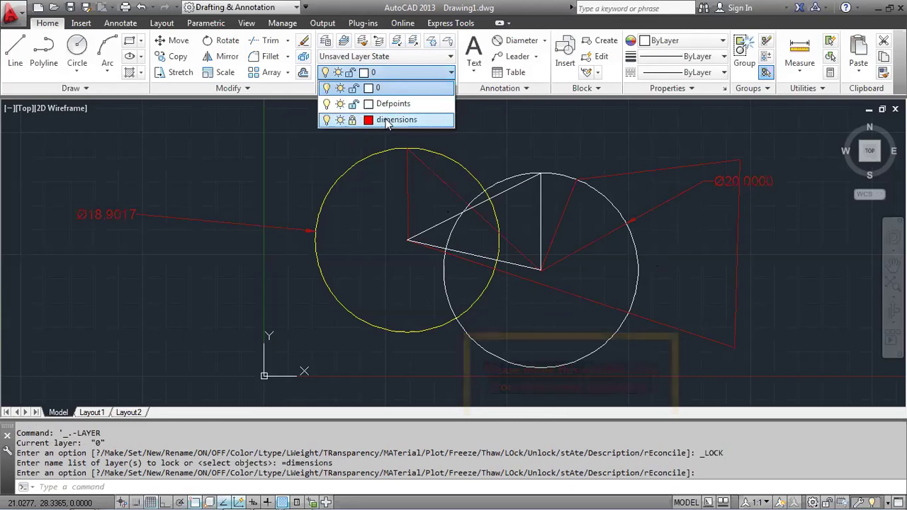
click(386, 119)
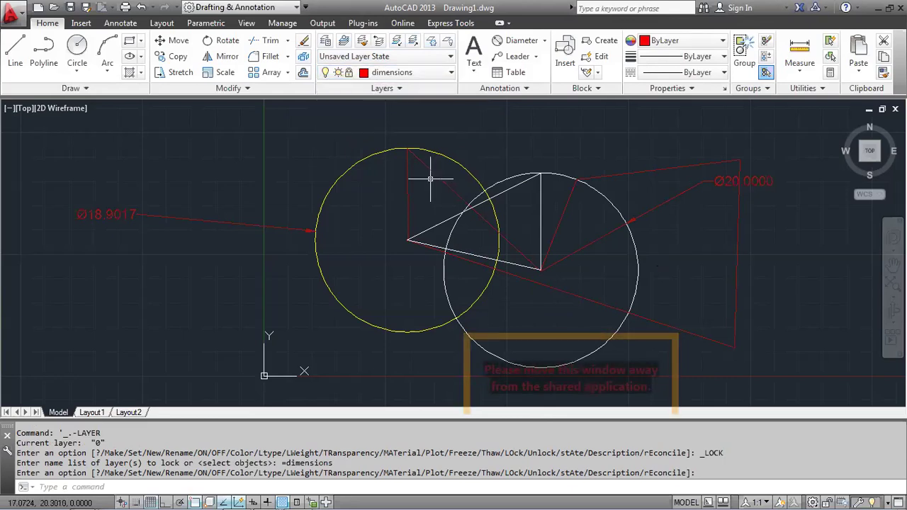
Draw a connected zigzag of lines from the yellow circle's left and bottom edges out to the left
click(14, 51)
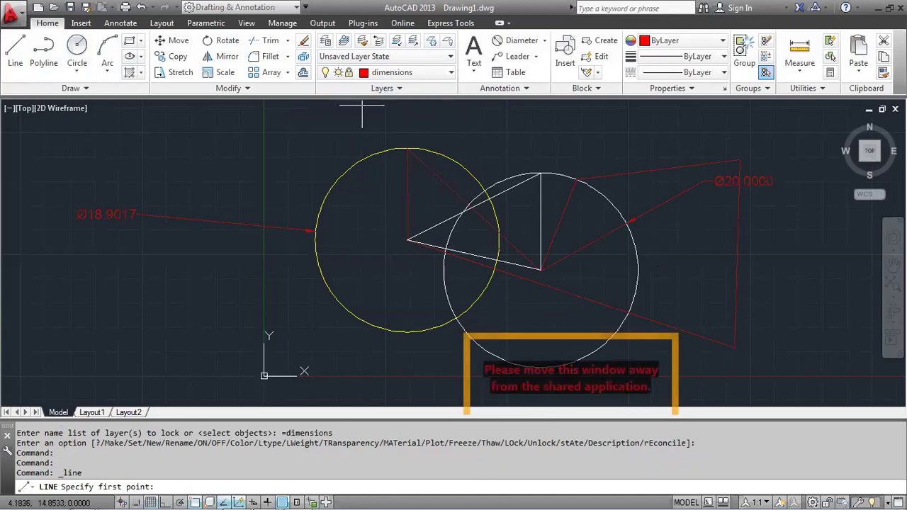
click(315, 232)
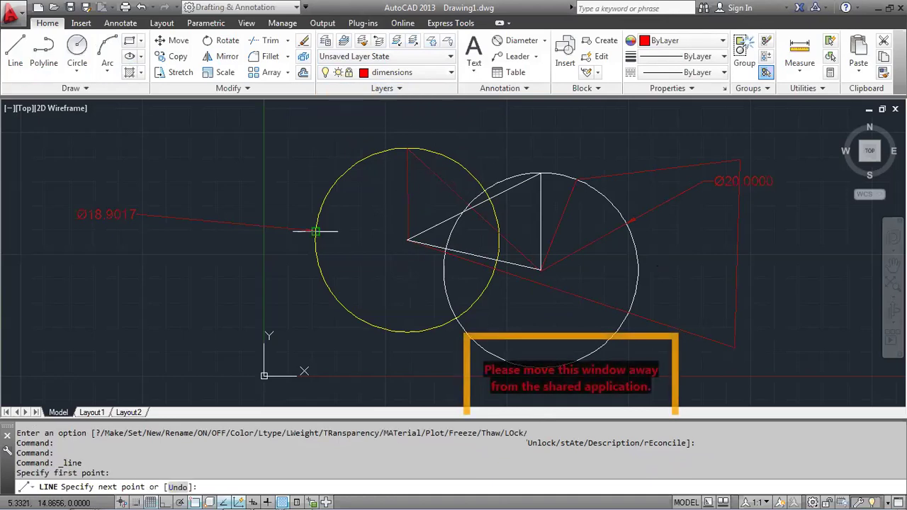
click(407, 331)
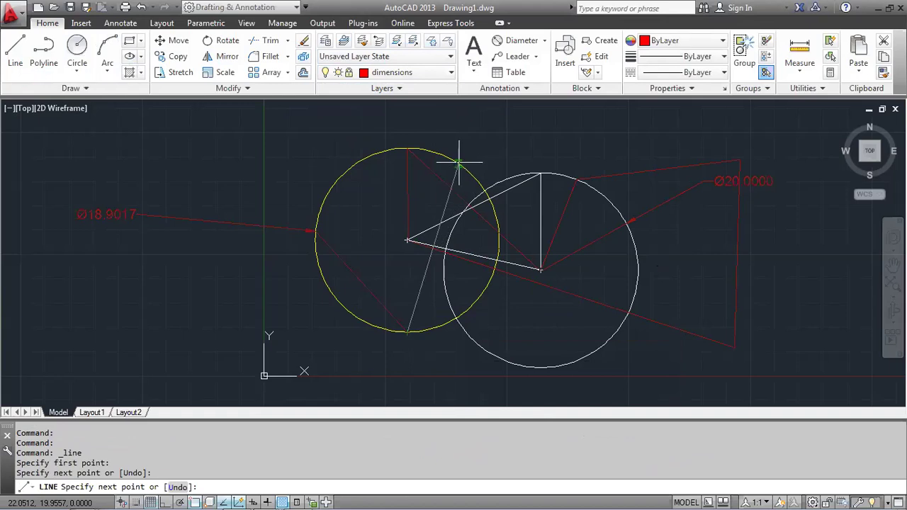
click(267, 121)
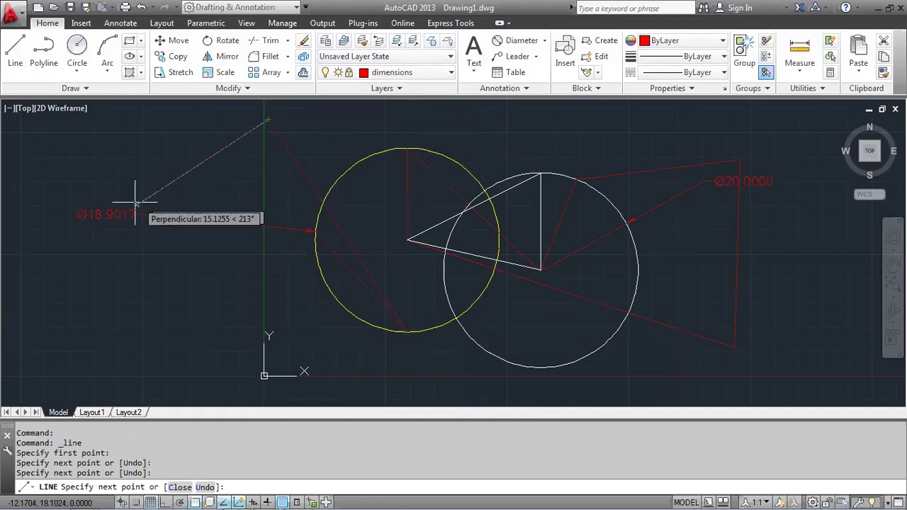
click(201, 340)
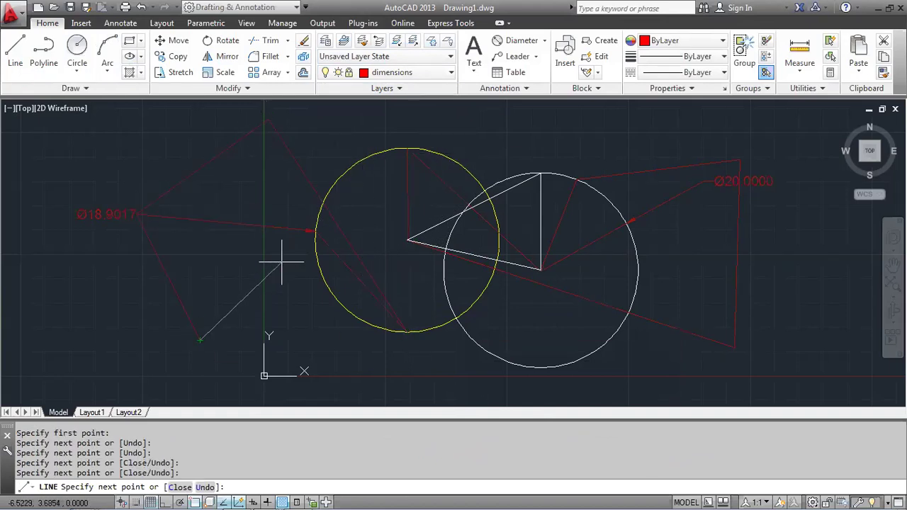
click(317, 231)
key(Return)
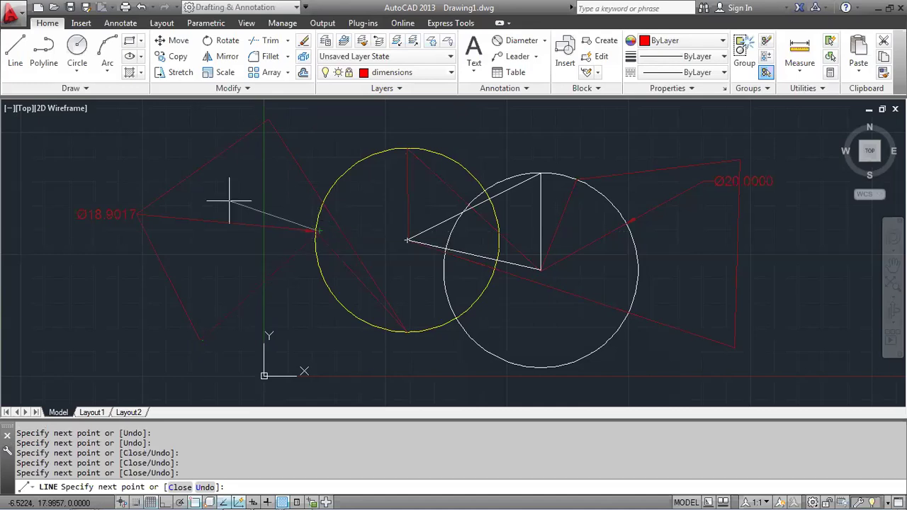
key(Return)
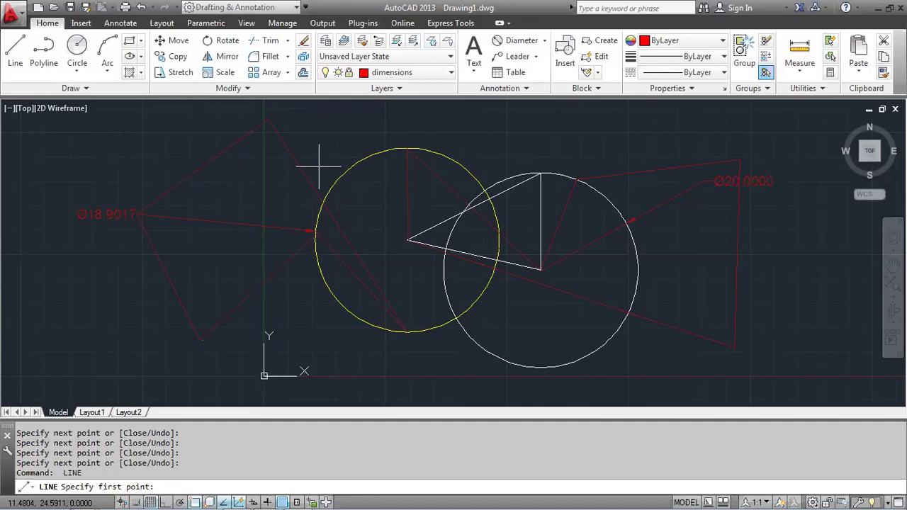
click(403, 73)
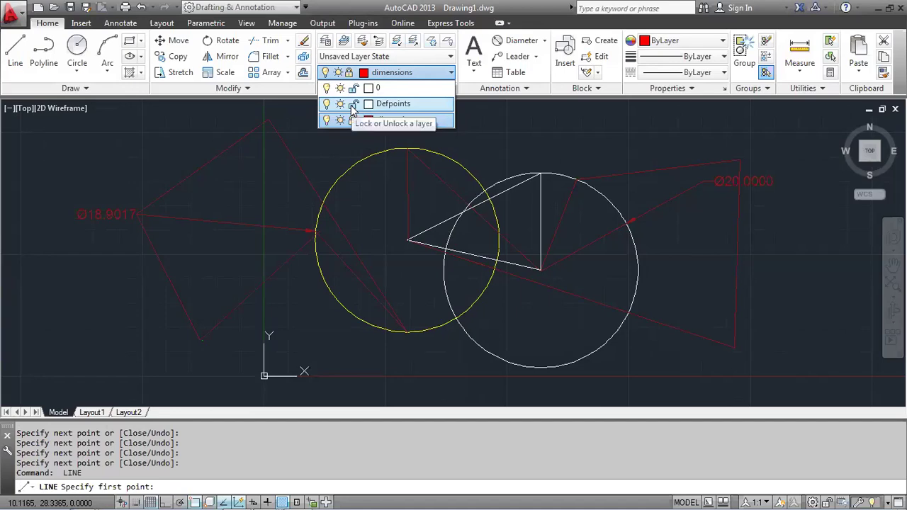
Lock the Defpoints layer and draw line segments from the yellow circle across toward the white circle
click(352, 104)
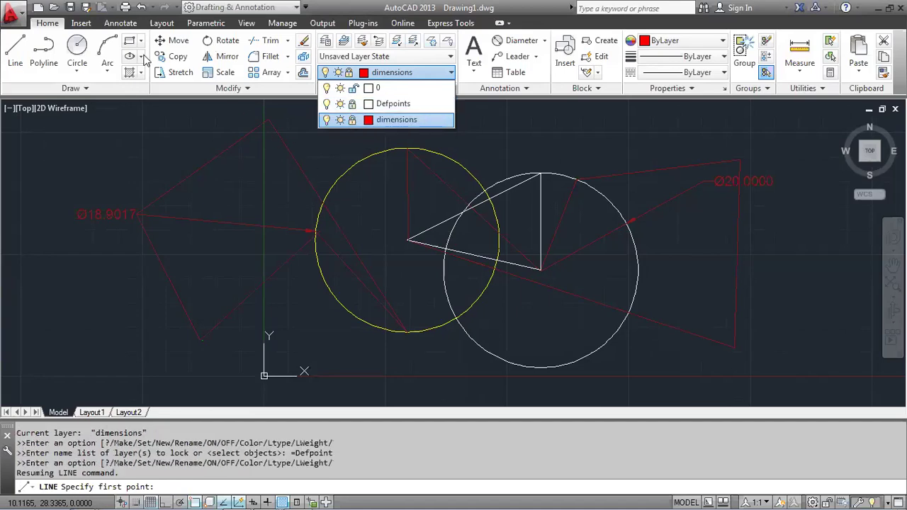
click(7, 61)
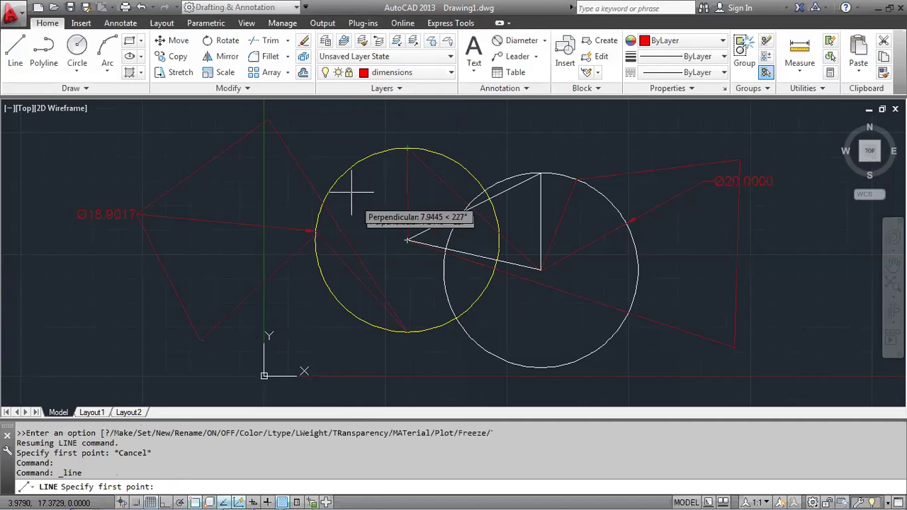
click(345, 173)
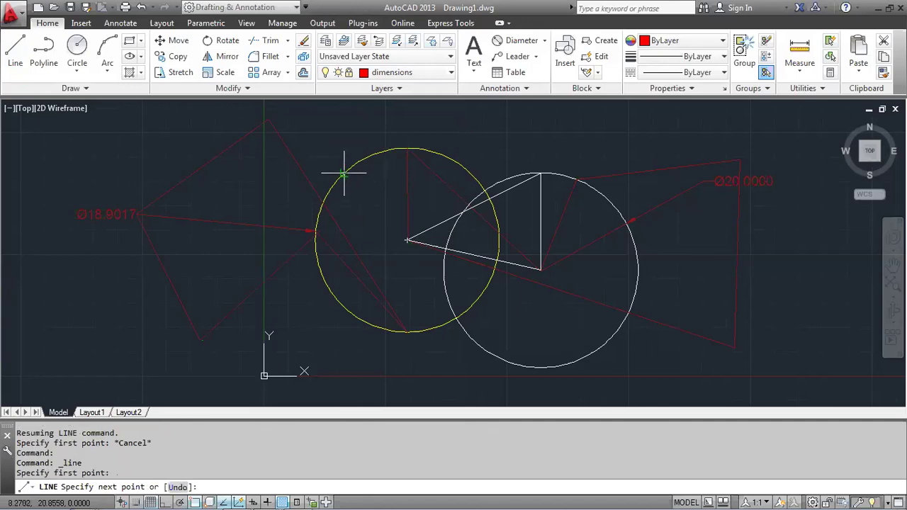
click(407, 241)
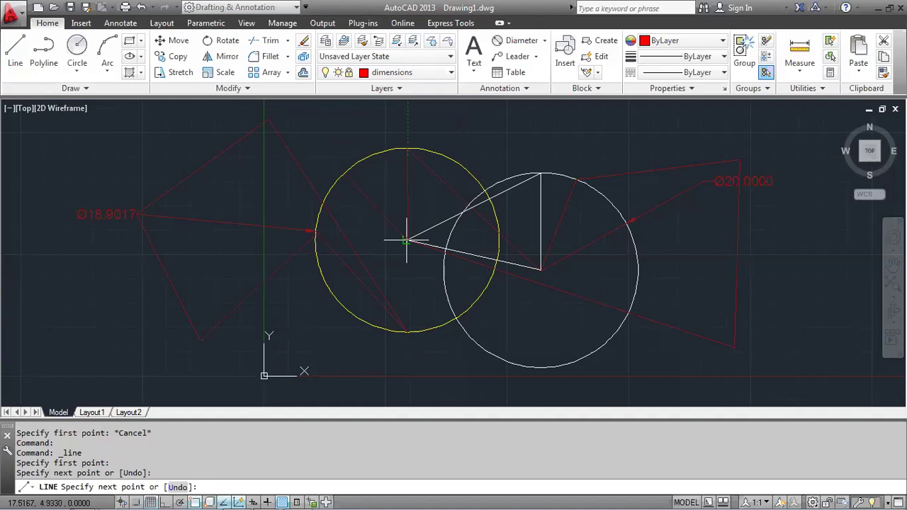
click(465, 325)
click(463, 324)
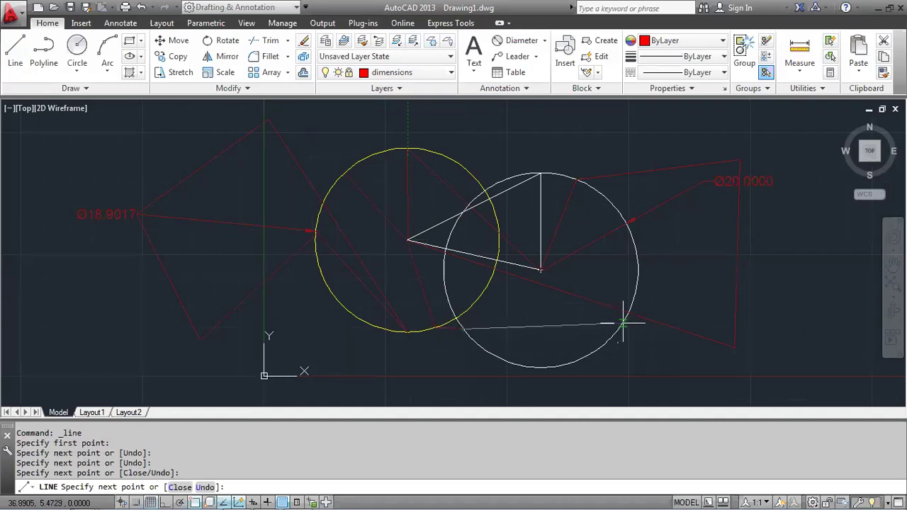
click(619, 322)
key(Return)
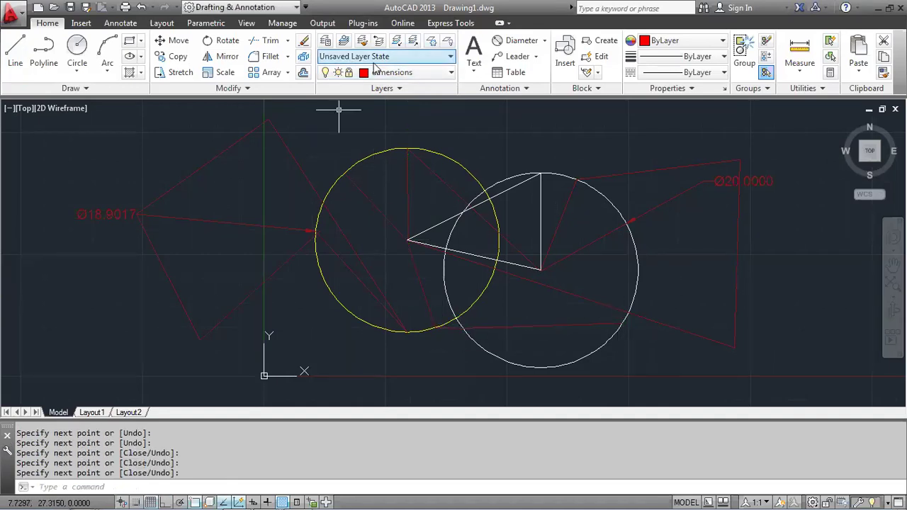
Unlock the dimensions and Defpoints layers, then lock dimensions again
click(416, 78)
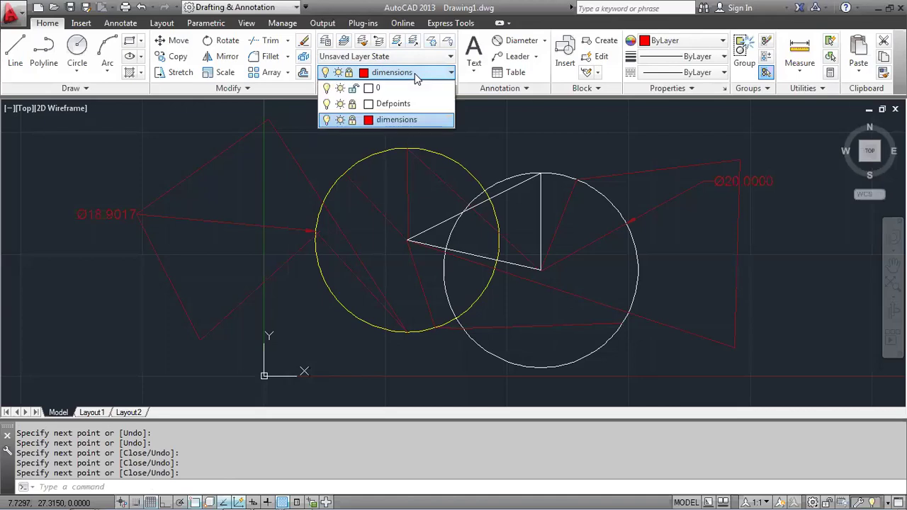
click(352, 121)
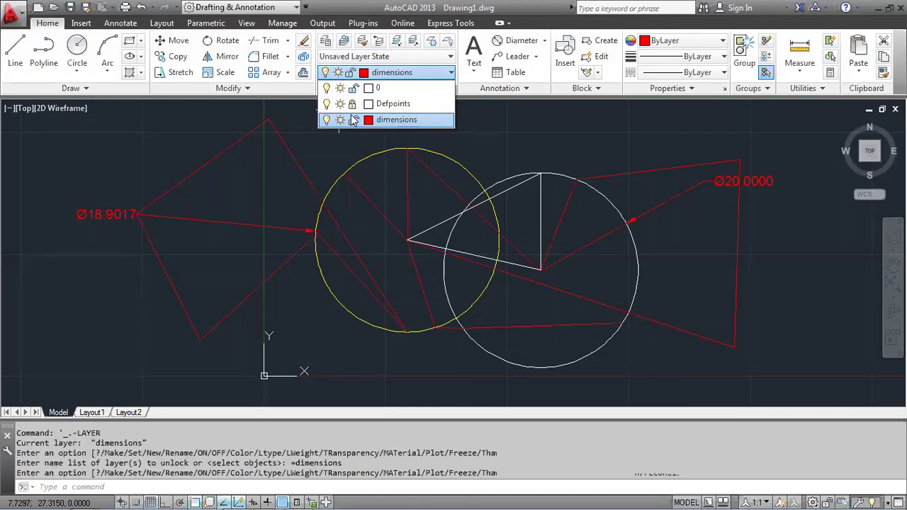
click(354, 104)
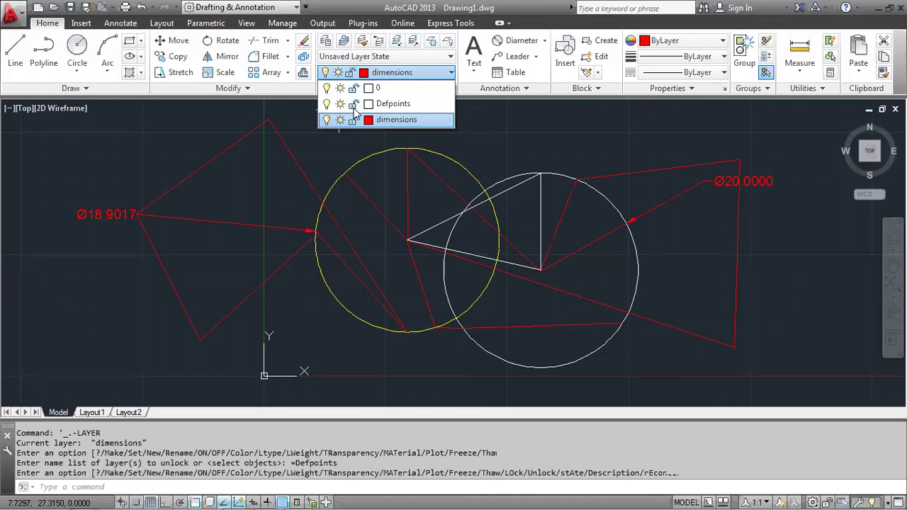
click(354, 120)
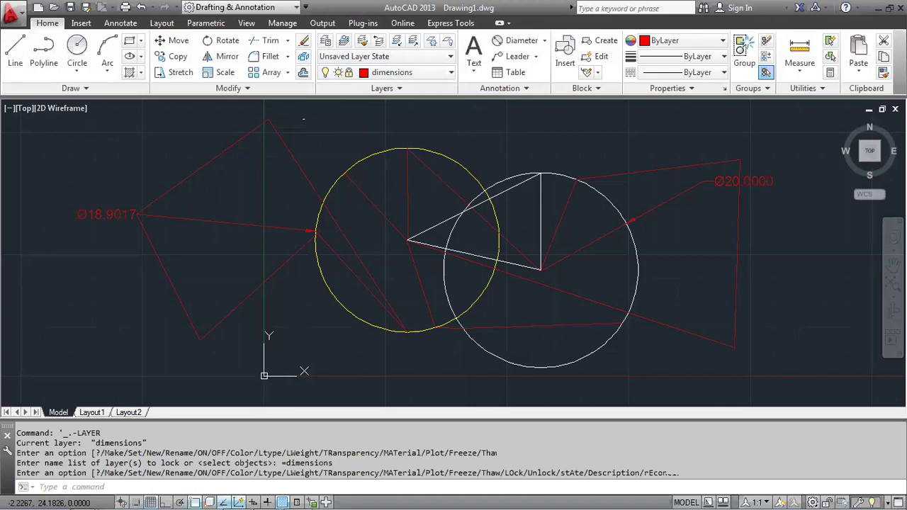
click(243, 132)
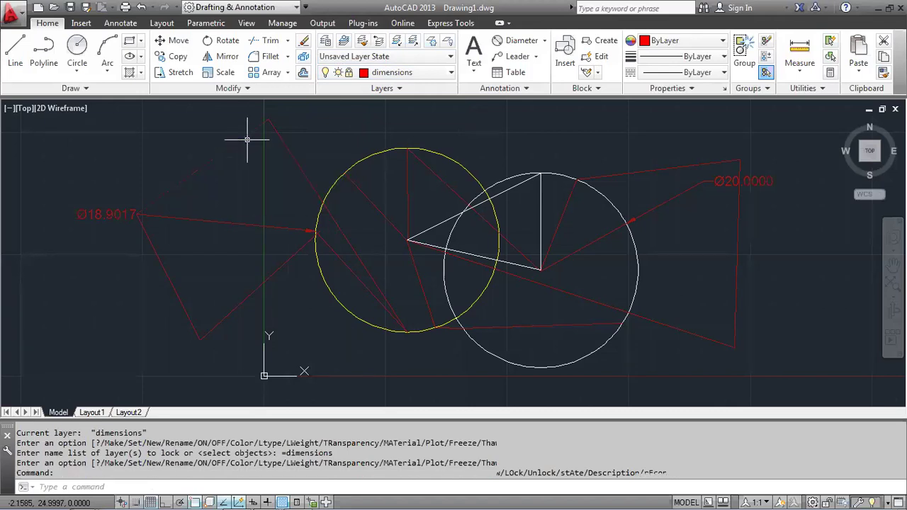
key(Delete)
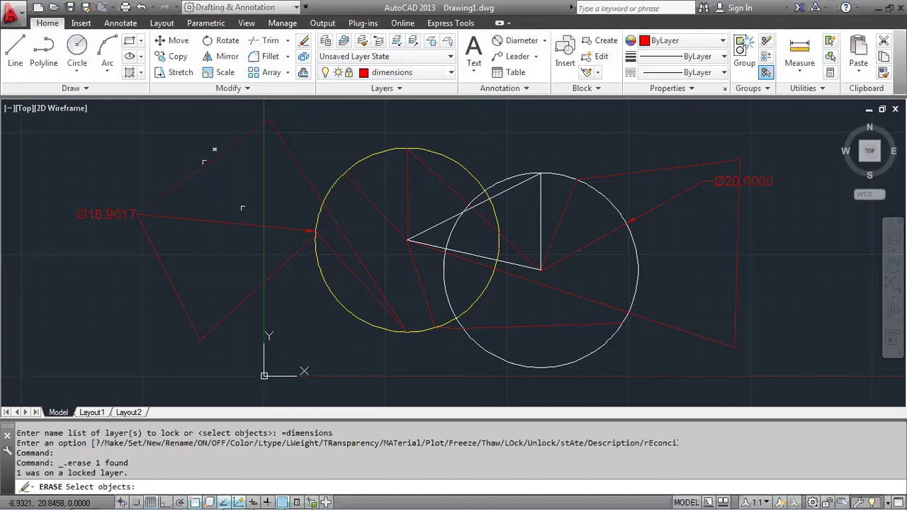
text(e)
key(Escape)
text(e)
key(Return)
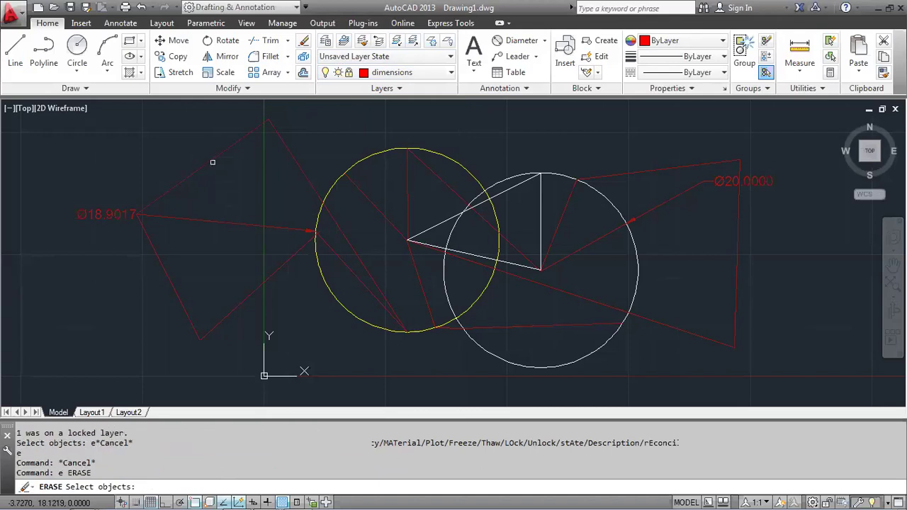
click(207, 165)
click(212, 159)
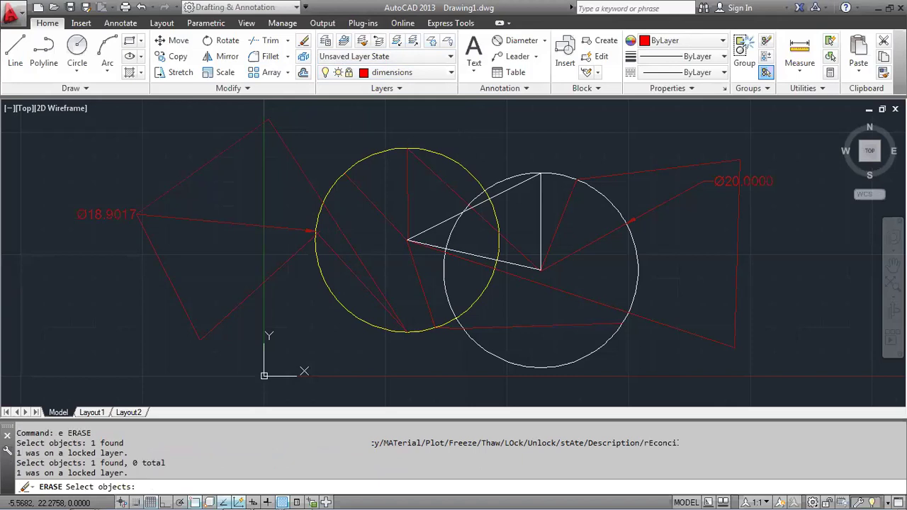
key(Return)
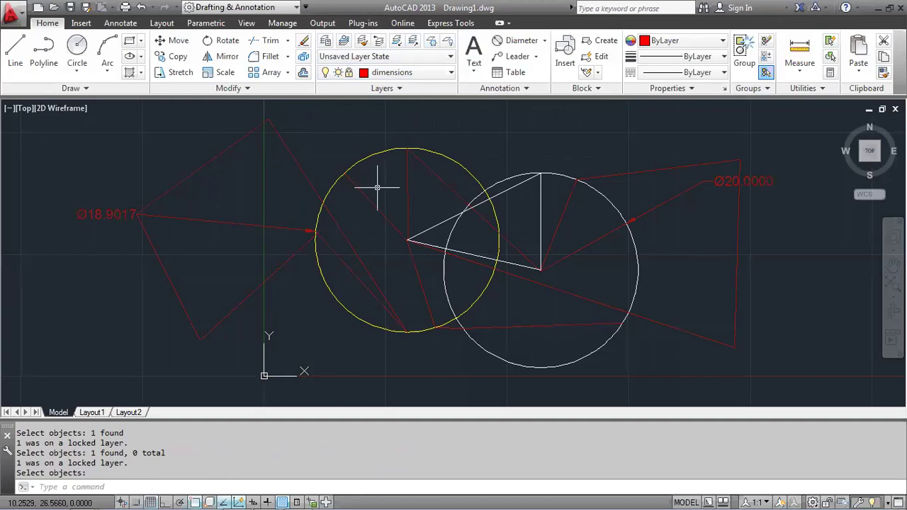
text(e)
key(Return)
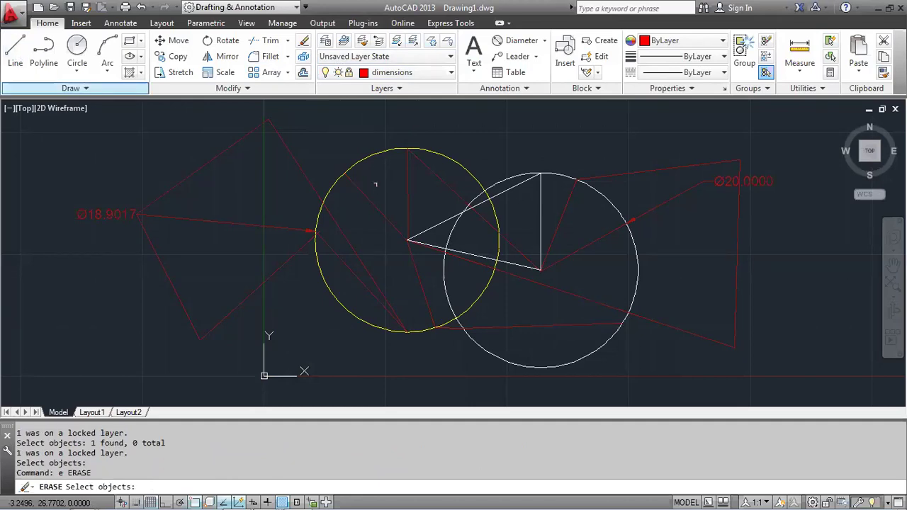
click(183, 108)
click(684, 362)
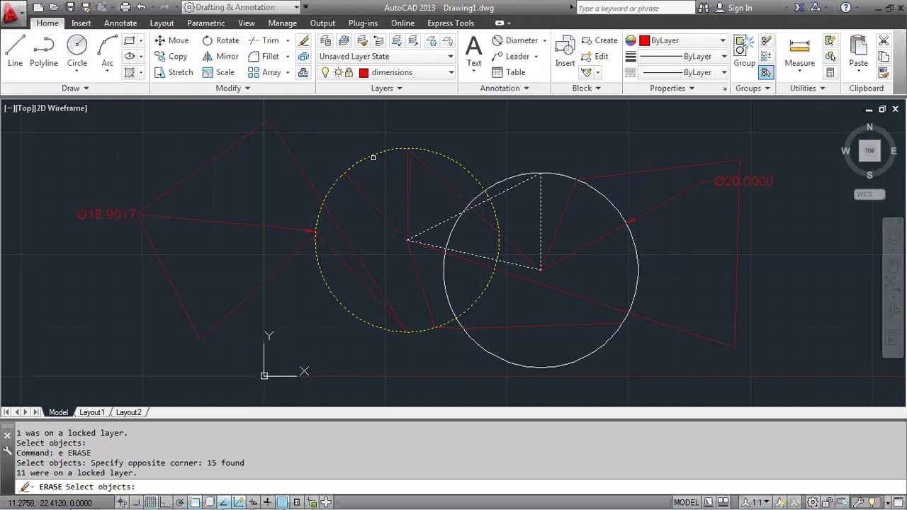
key(Return)
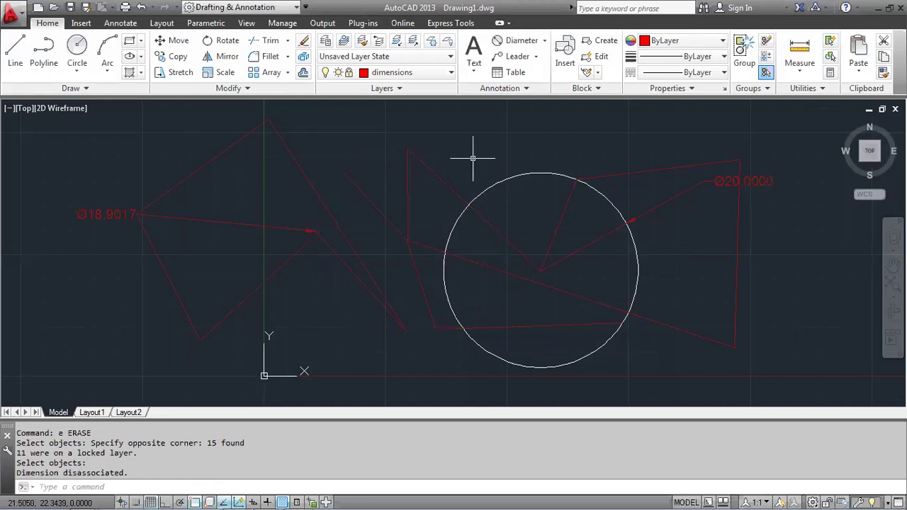
key(ctrl+z)
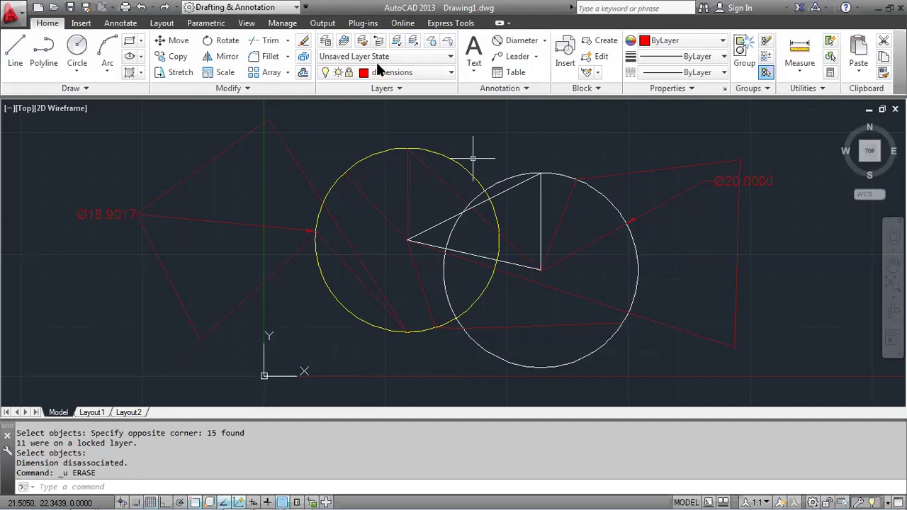
click(409, 71)
click(409, 70)
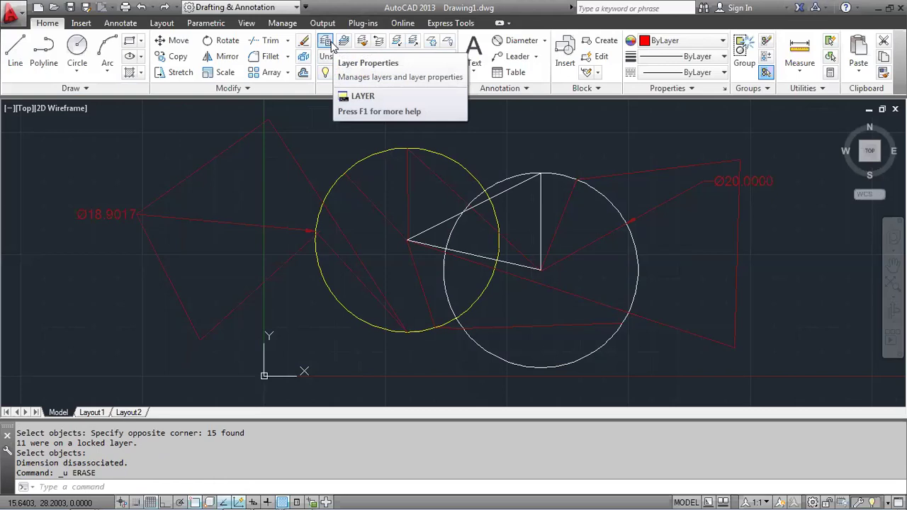
click(325, 41)
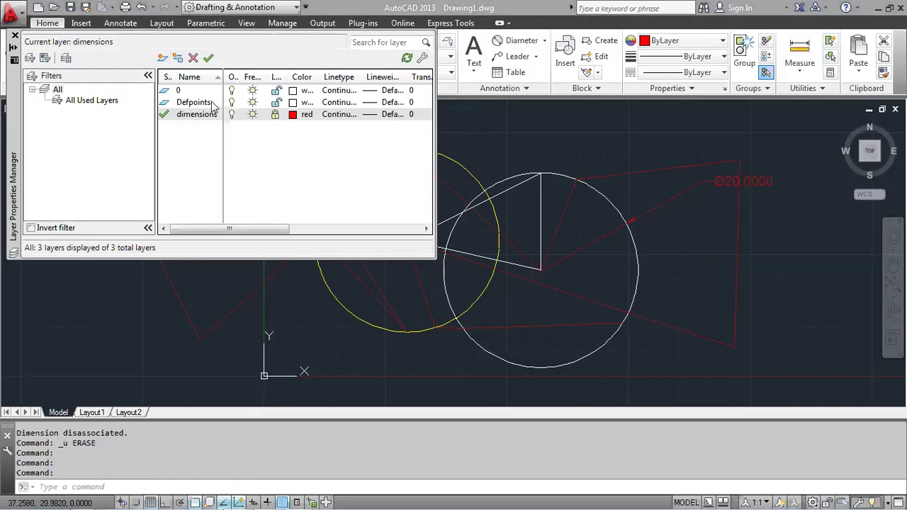
click(181, 103)
click(179, 93)
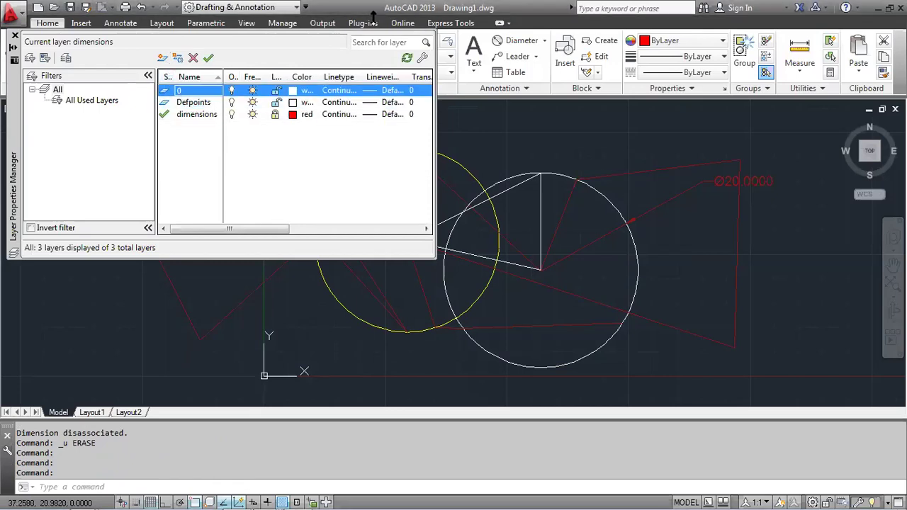
click(13, 36)
key(Escape)
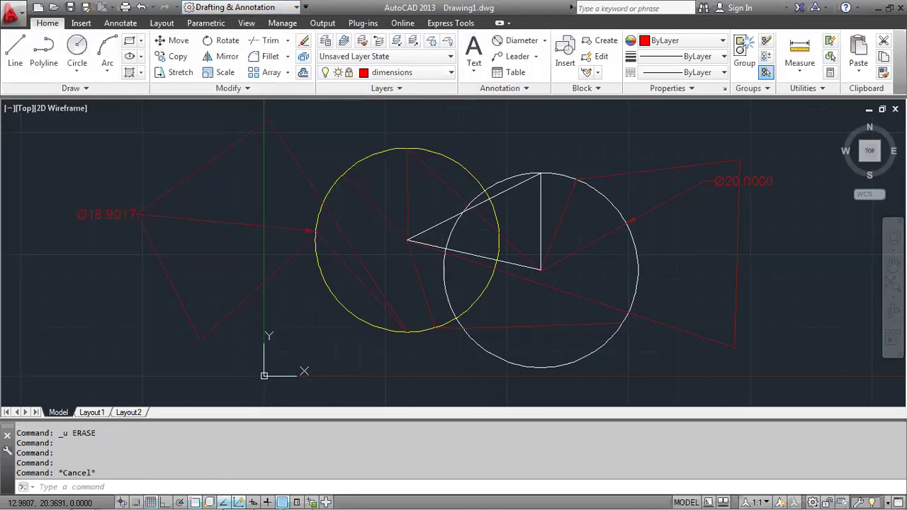
mouse_move(381, 205)
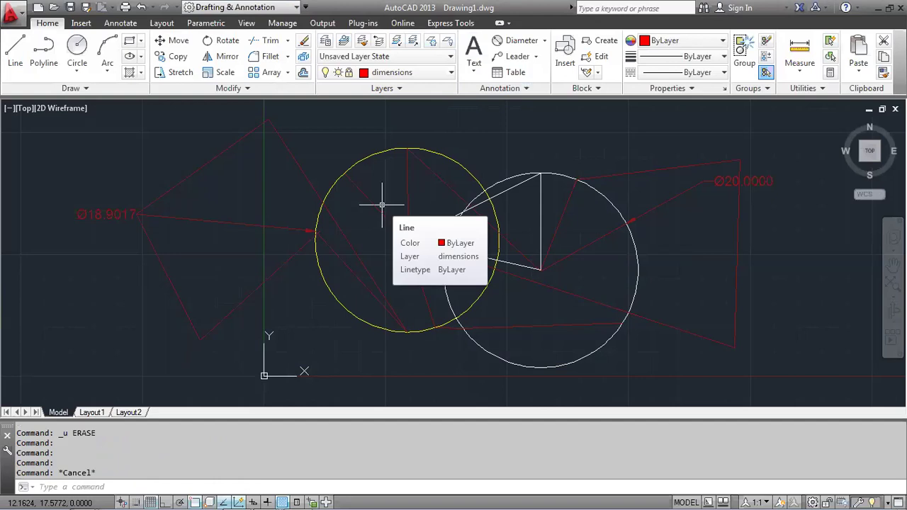
Open DIMSTYLE to modify the Standard style and view its Symbols, Lines, Text and Fit settings
text(dy)
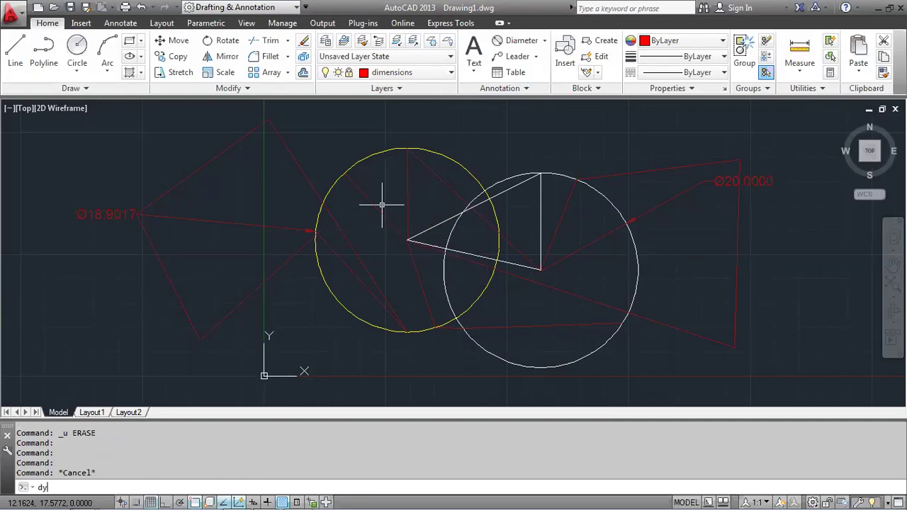
text(imst)
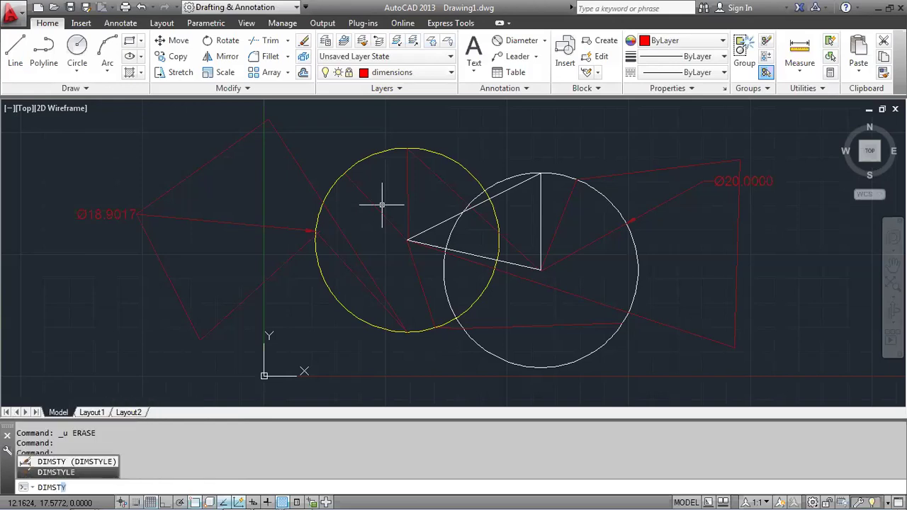
key(Escape)
key(Return)
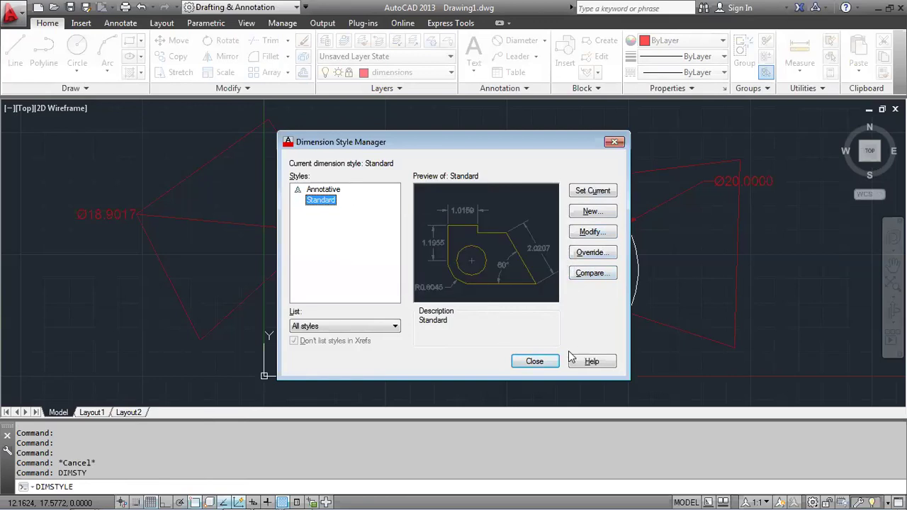
click(593, 234)
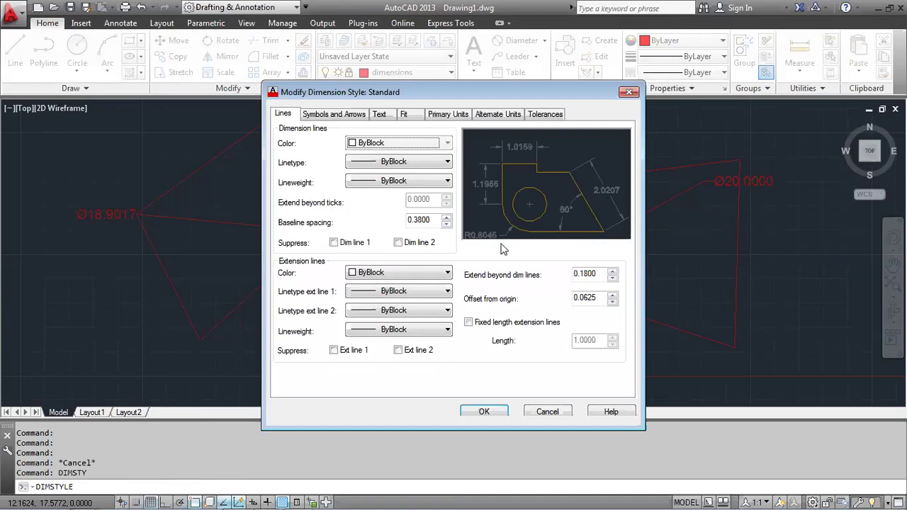
click(338, 115)
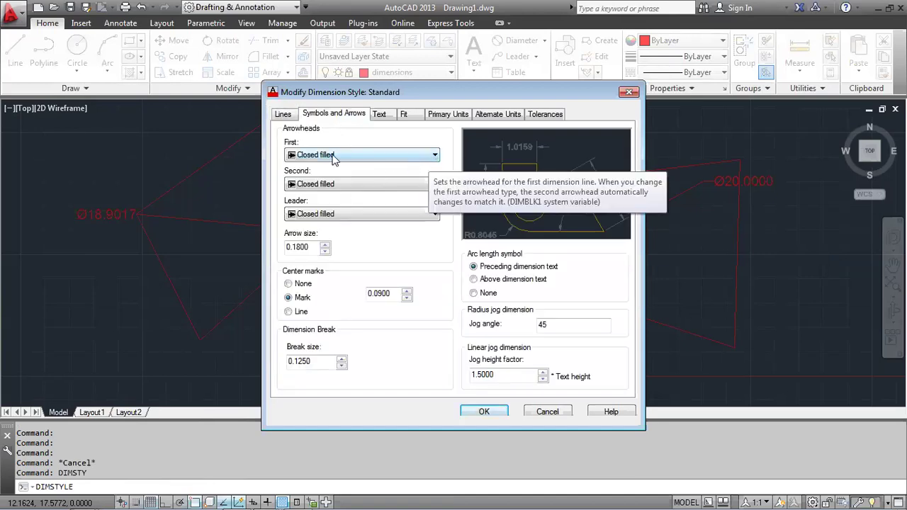
click(290, 118)
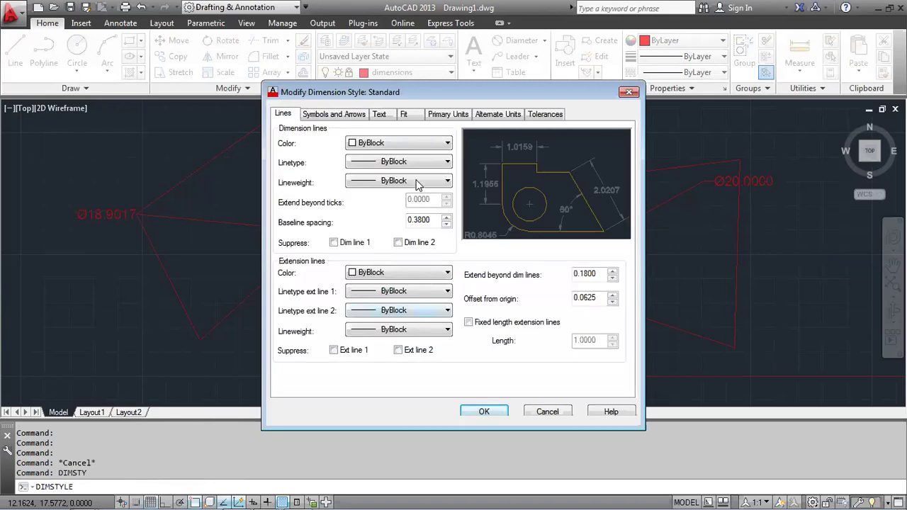
click(379, 114)
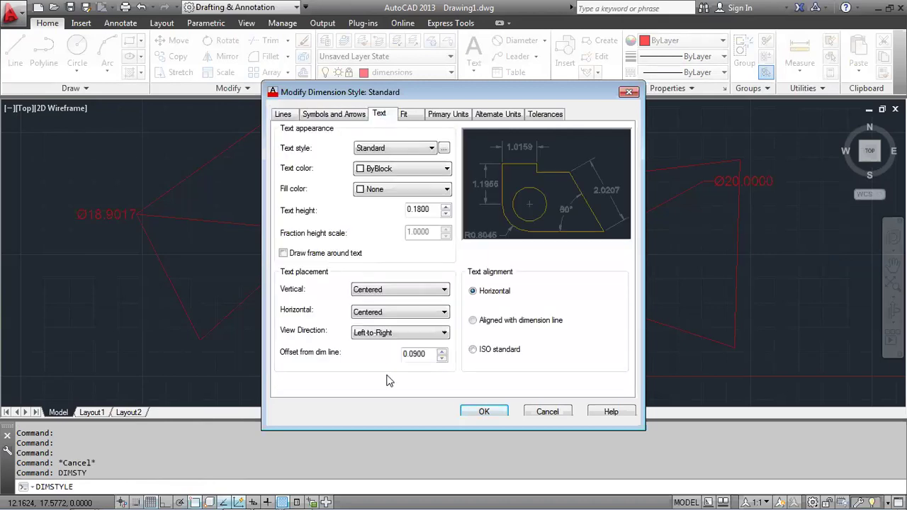
click(403, 114)
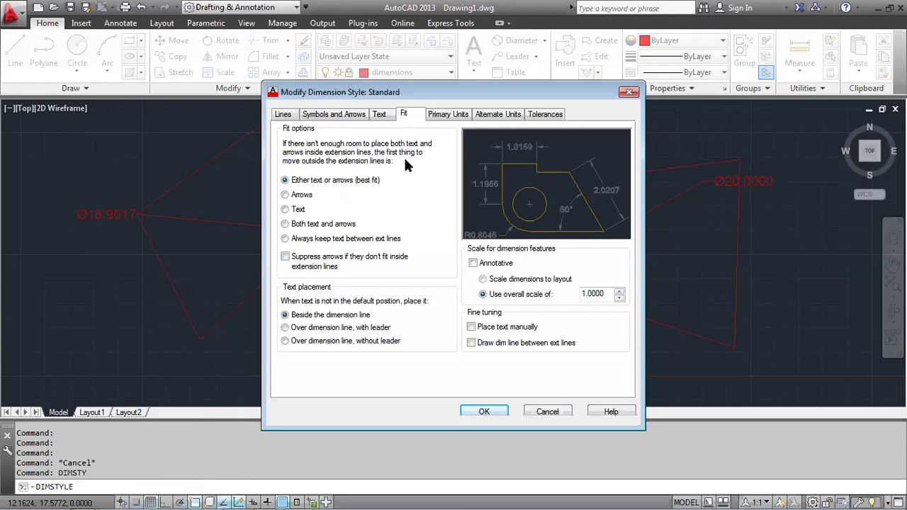
Review the Alternate Units and Tolerances settings, then cancel and close the Dimension Style Manager
click(448, 114)
click(496, 115)
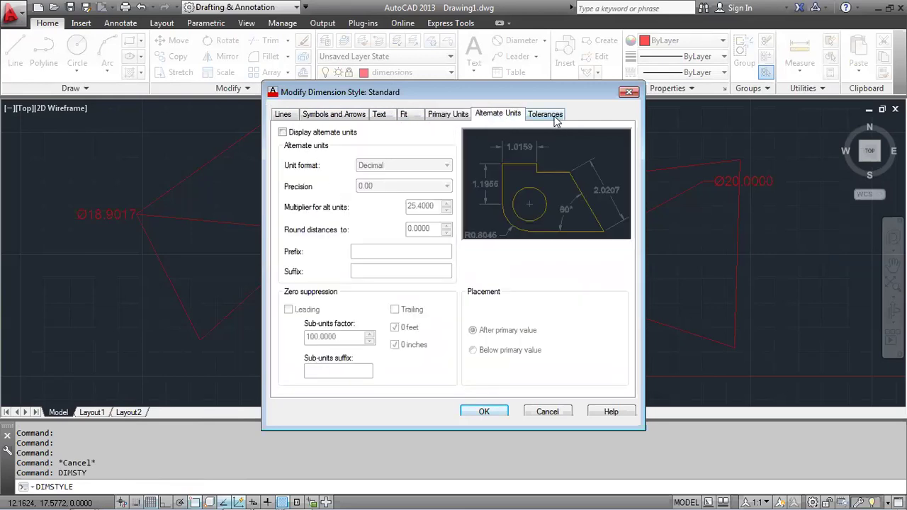
click(554, 117)
drag(454, 92, 339, 79)
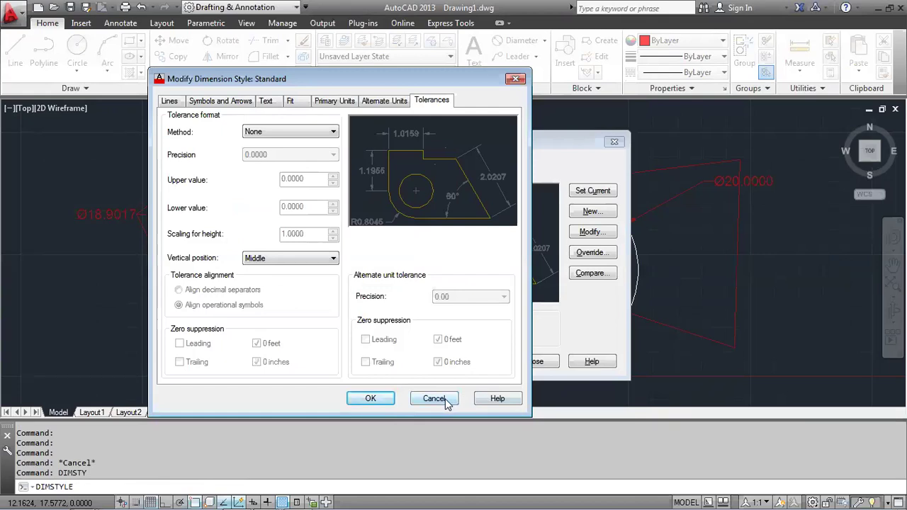
click(434, 399)
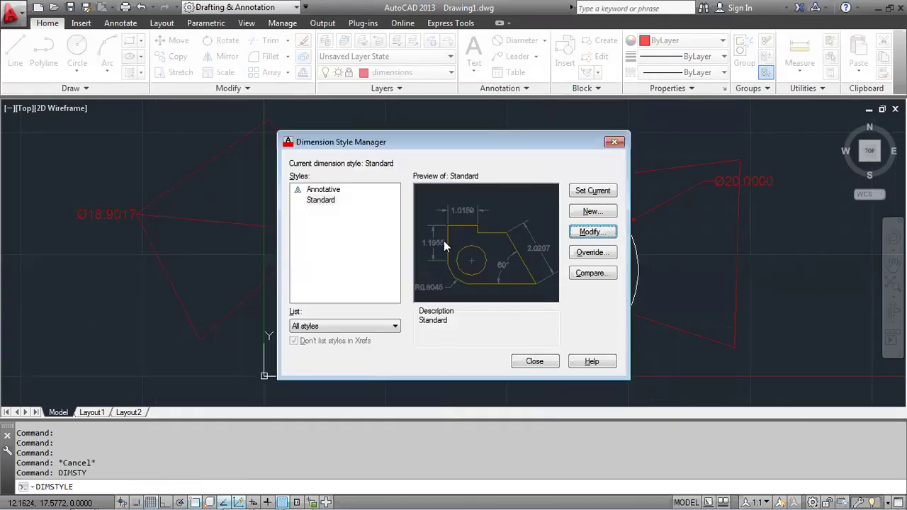
click(613, 143)
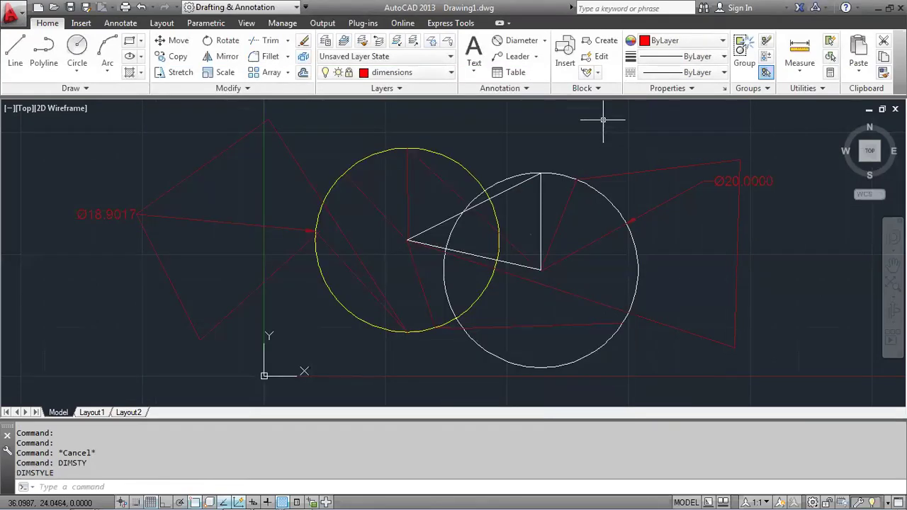
Expand the Annotation panel and open Manage Text Styles from the Text Style list
click(524, 88)
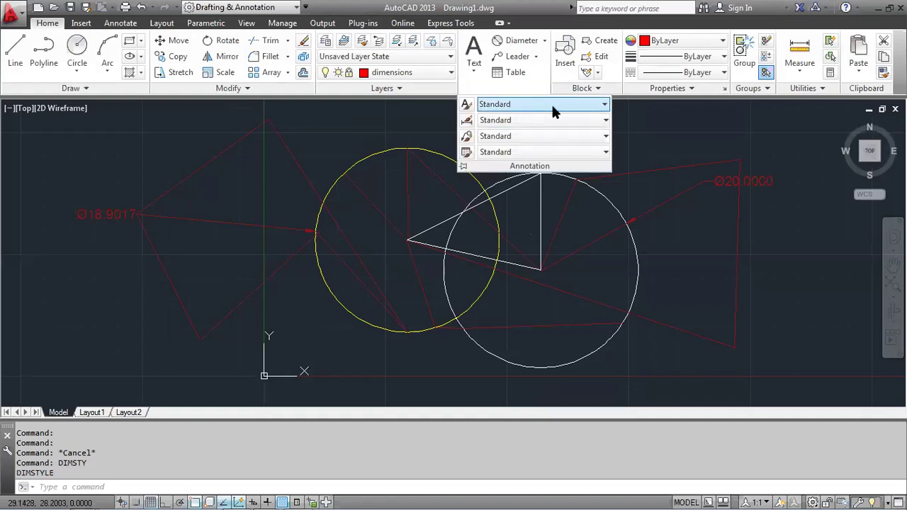
click(552, 107)
click(540, 108)
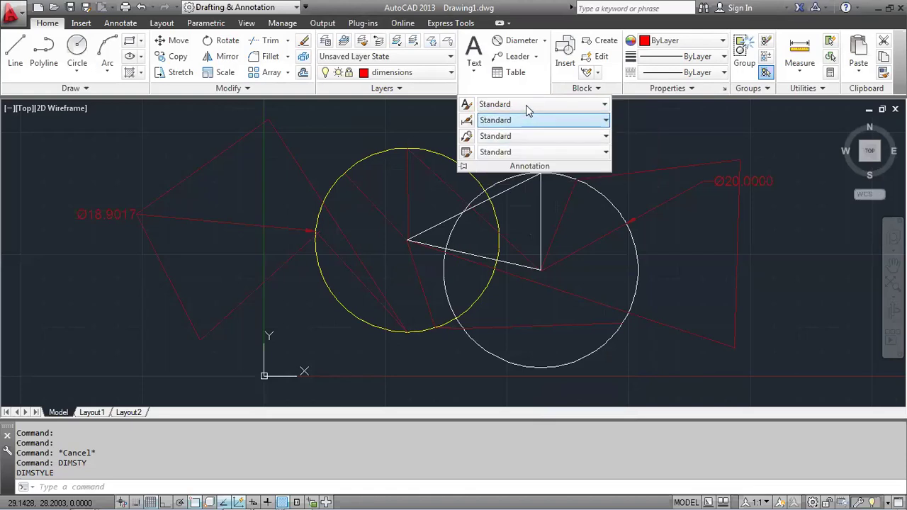
click(526, 102)
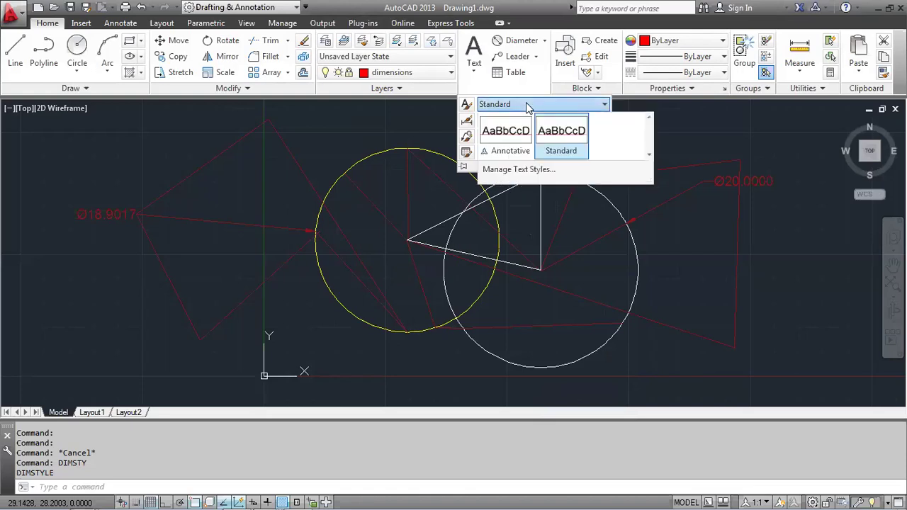
click(510, 170)
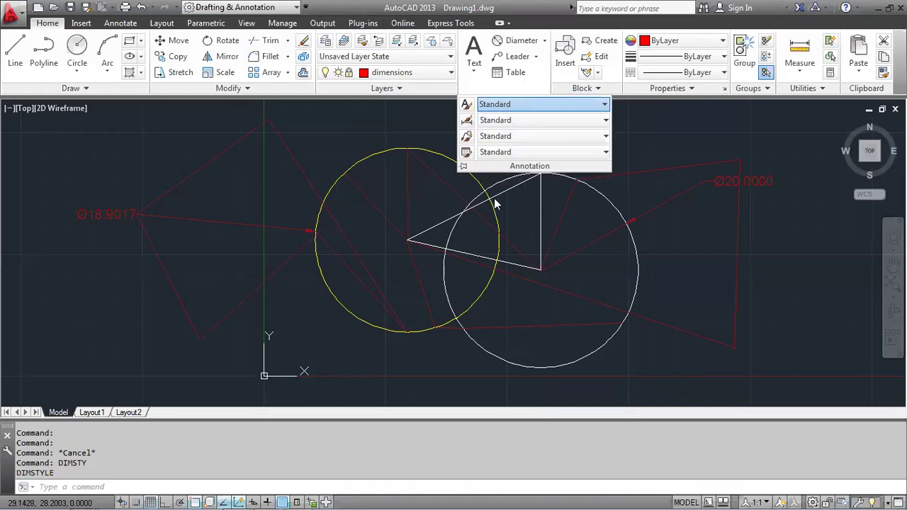
click(535, 114)
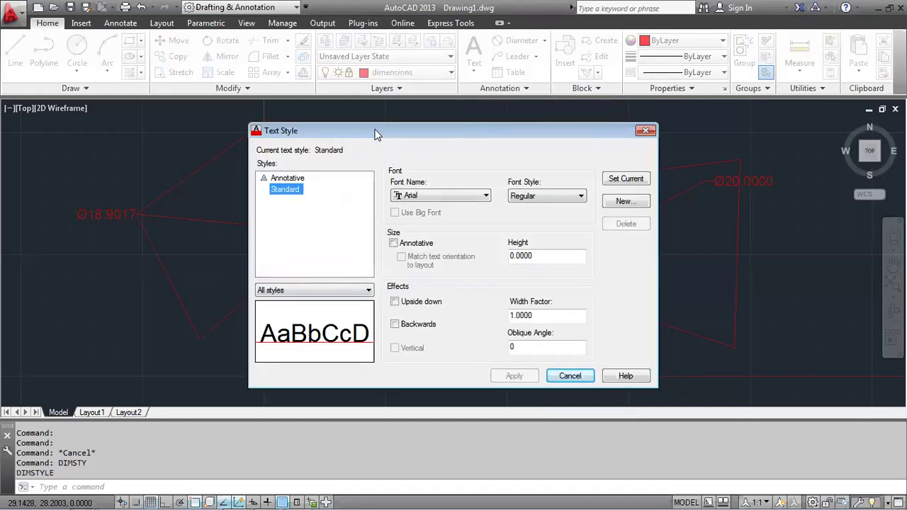
Set the text style font to Arial Black, height 5, oblique angle 15, and upside down
drag(376, 135, 236, 158)
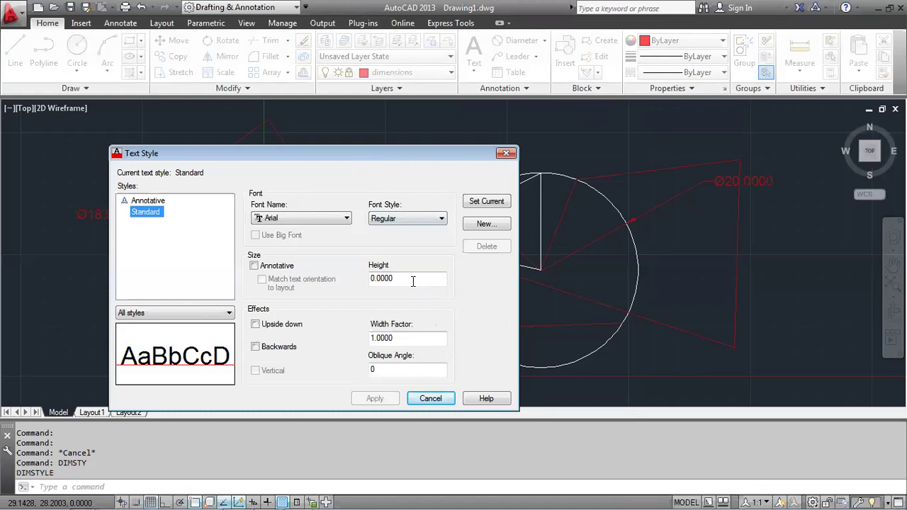
click(313, 216)
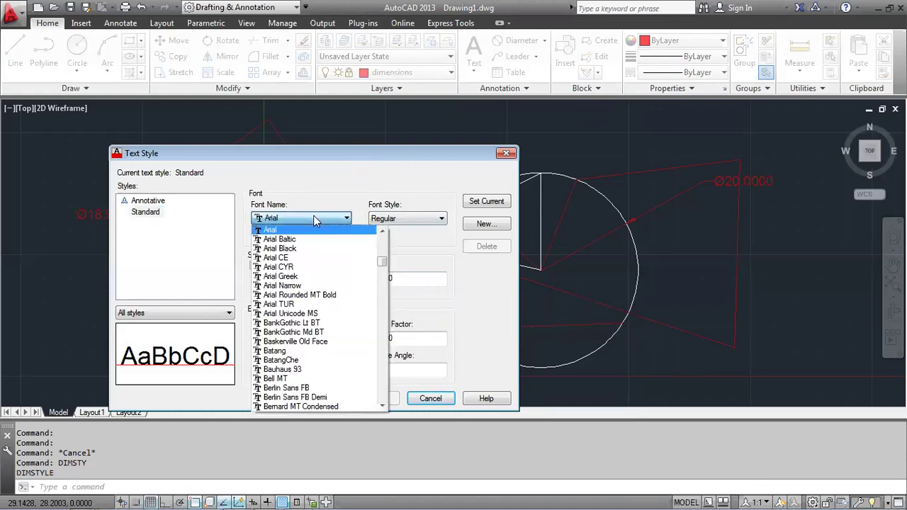
click(294, 249)
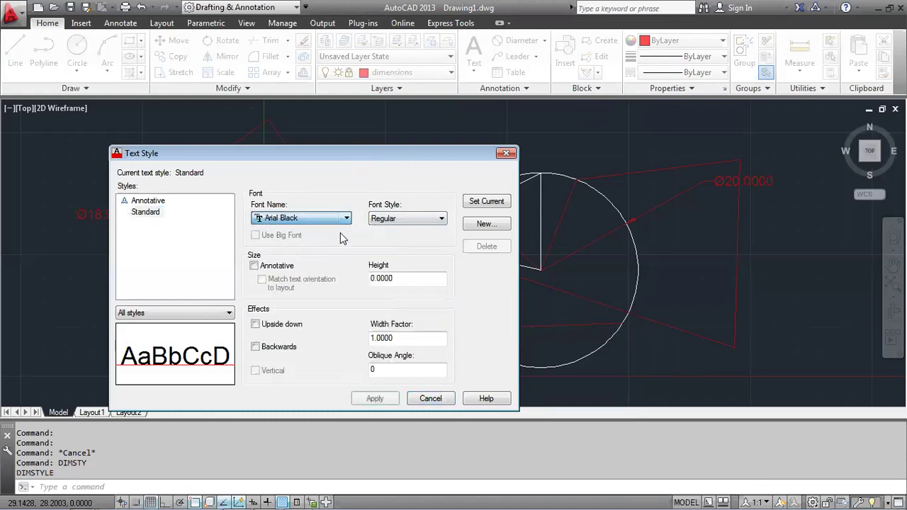
text(5)
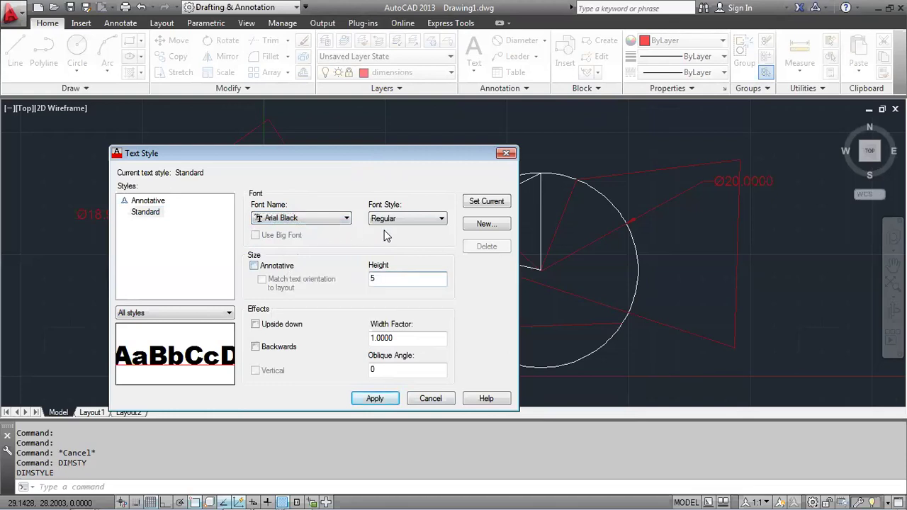
click(439, 218)
click(433, 232)
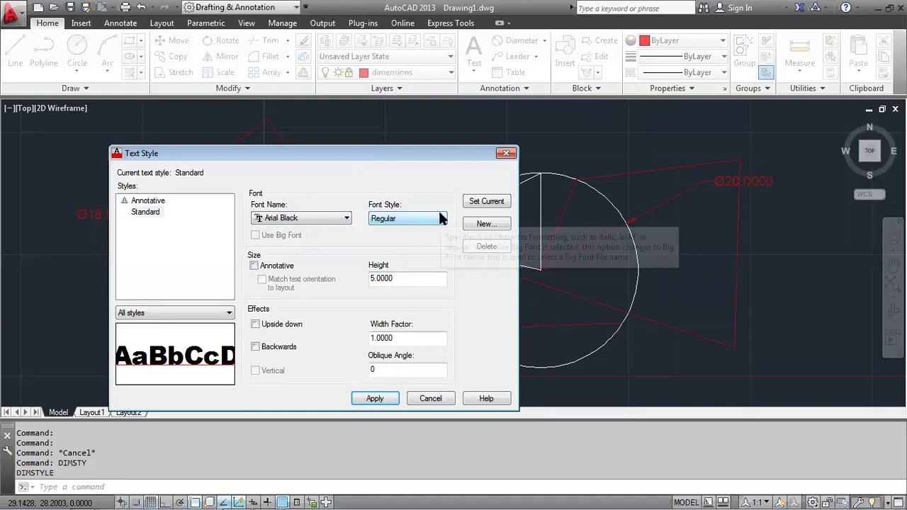
double_click(372, 369)
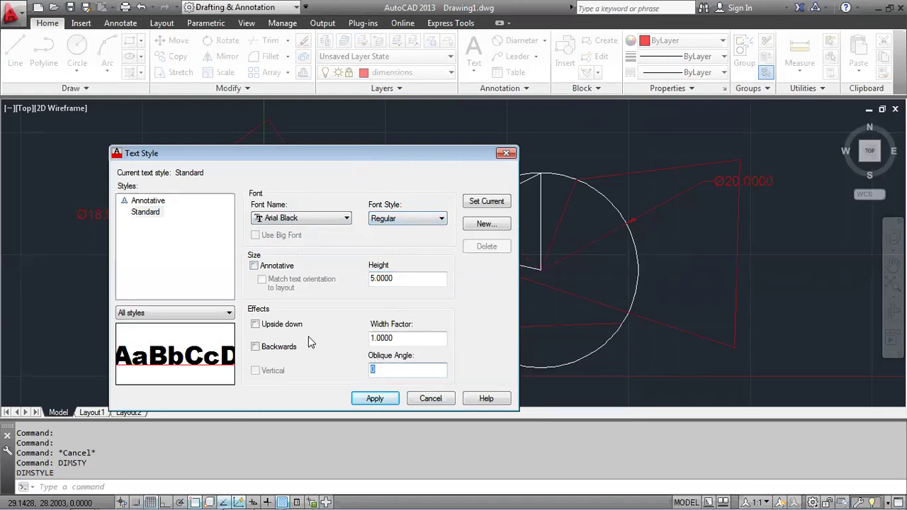
text(15)
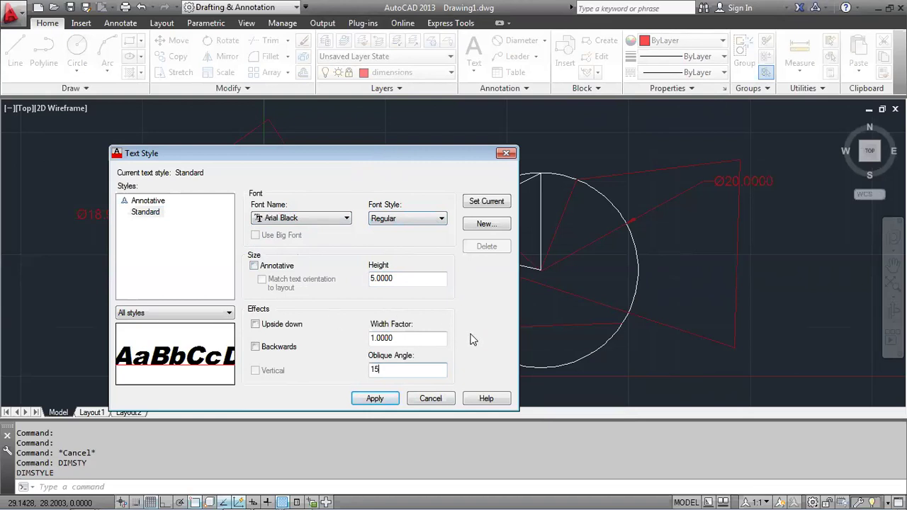
click(255, 325)
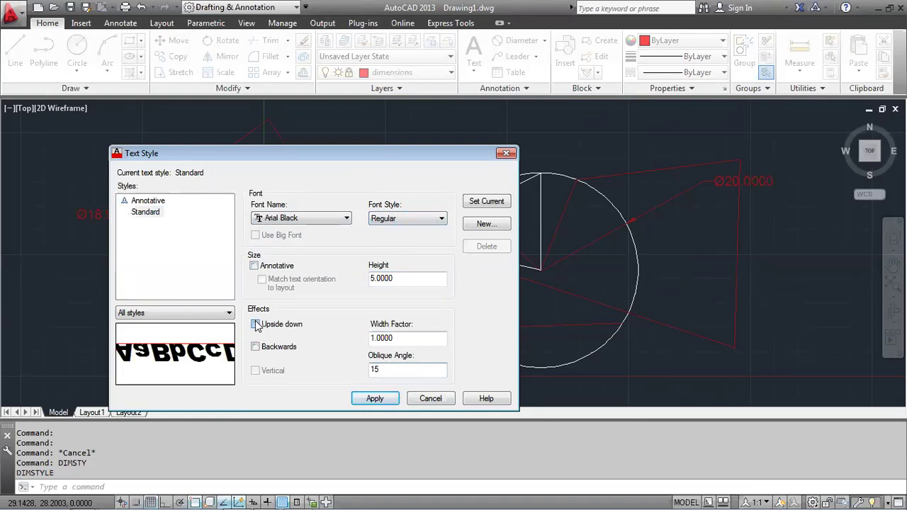
click(257, 347)
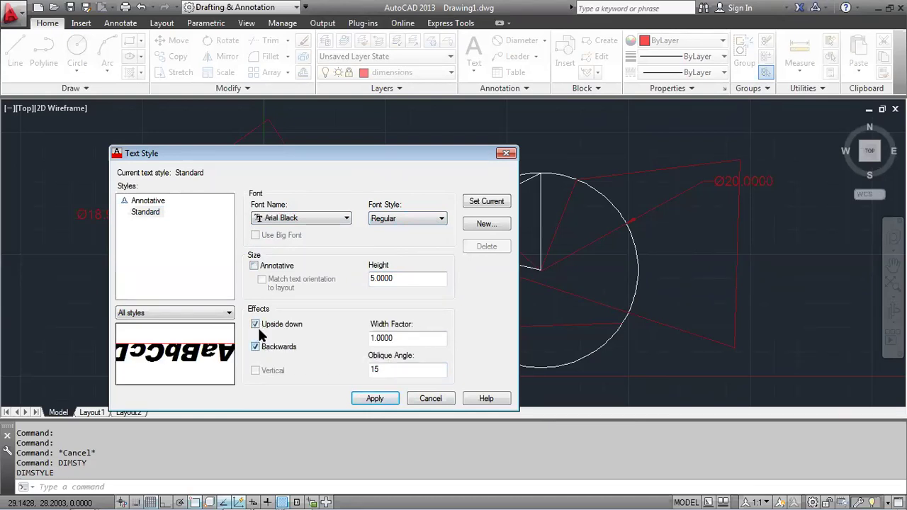
click(257, 348)
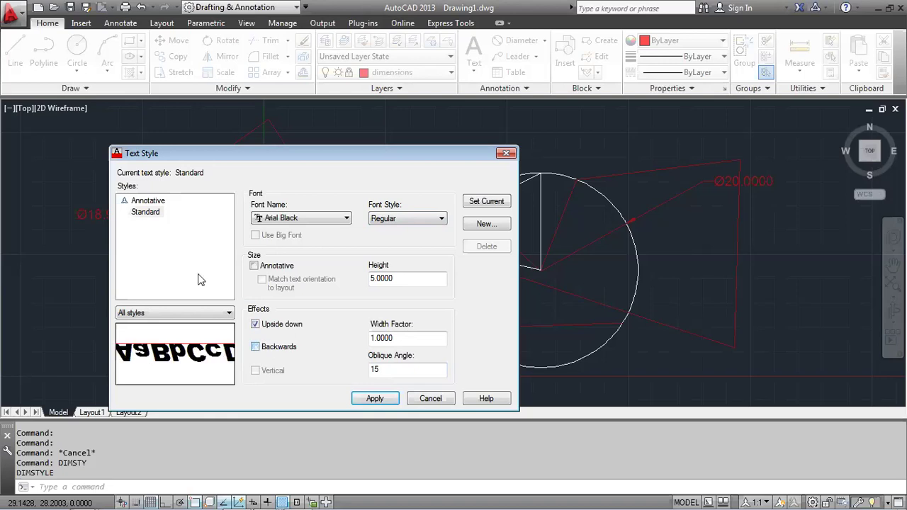
Save these settings as a new text style SEM4, make it current and close the dialog
click(486, 225)
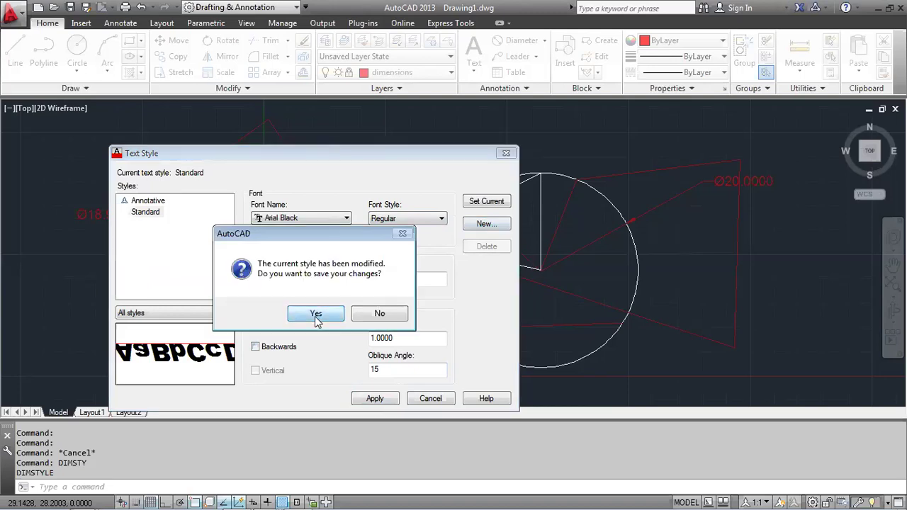
click(316, 315)
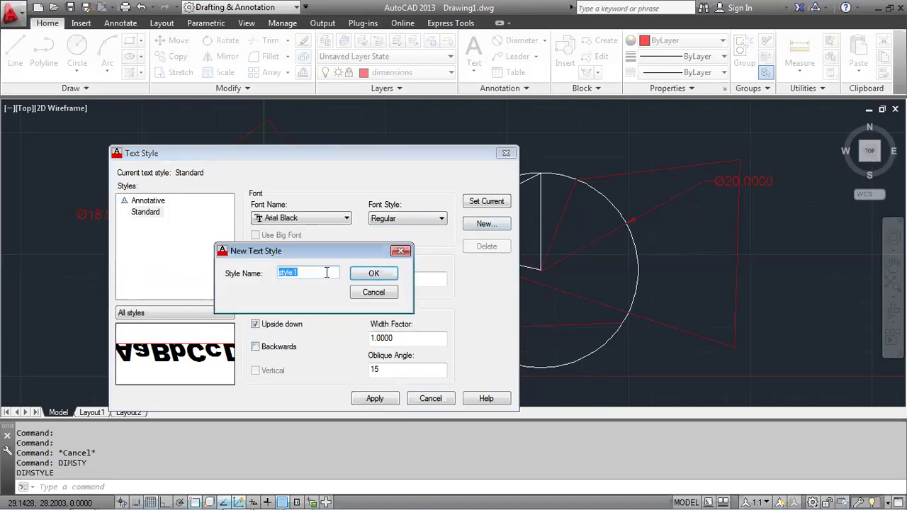
text(SEM4)
click(374, 273)
click(147, 213)
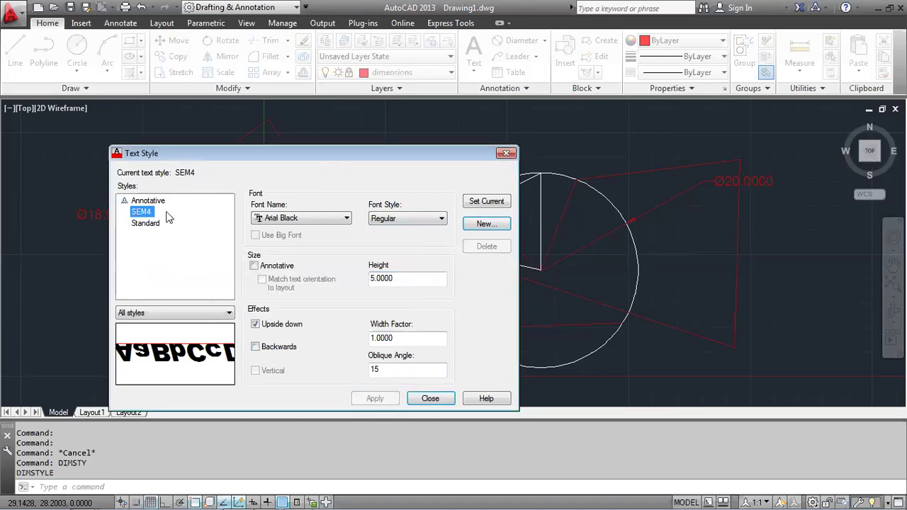
click(499, 202)
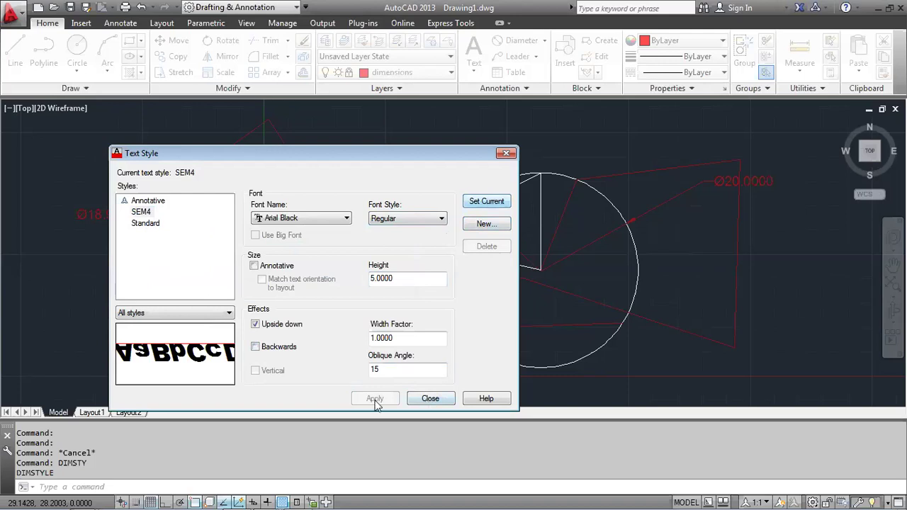
click(437, 398)
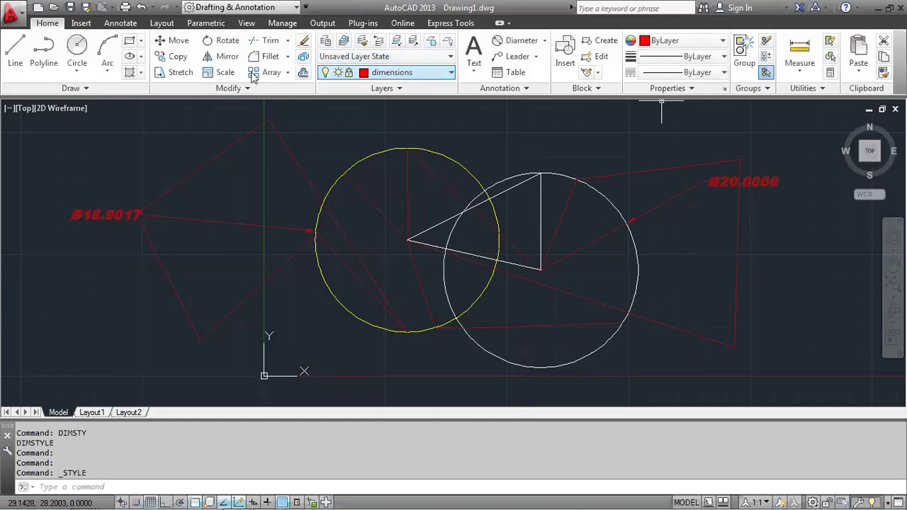
Place a Ø20.0000 diameter dimension on the right white circle using the SEM4 text
click(521, 40)
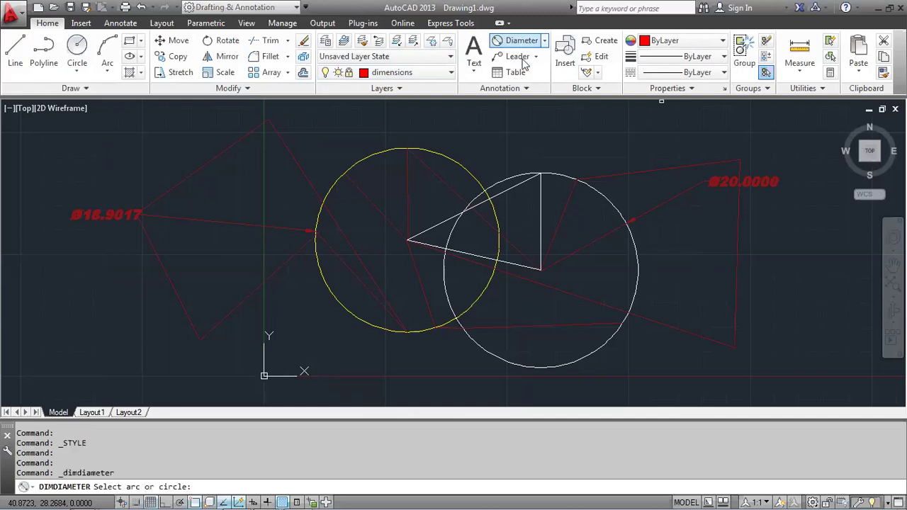
click(638, 259)
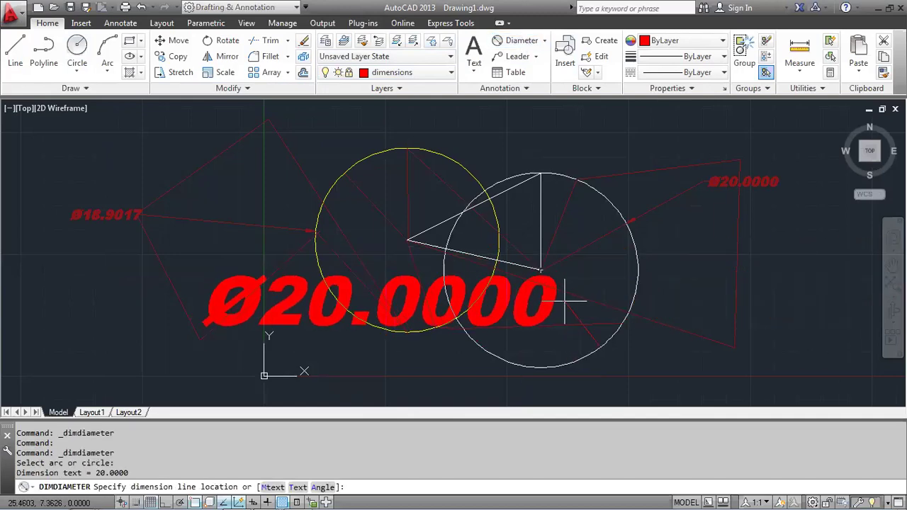
click(628, 301)
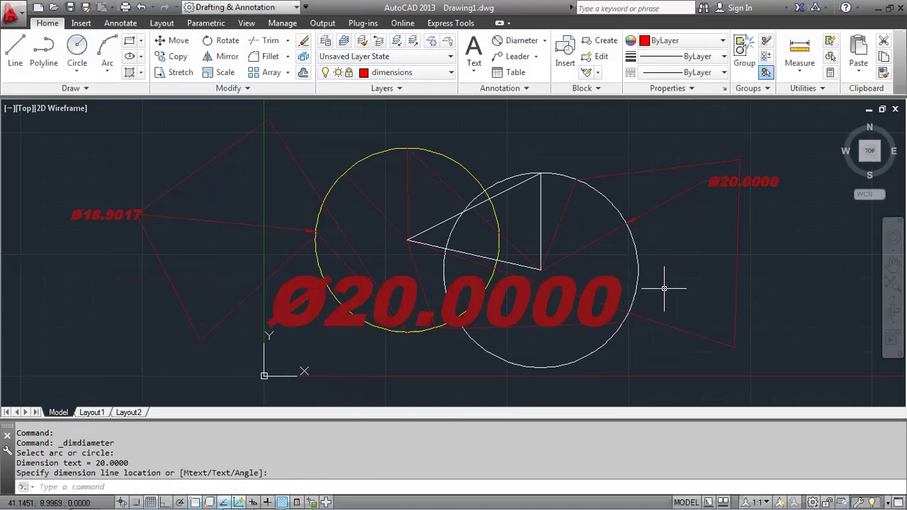
click(503, 89)
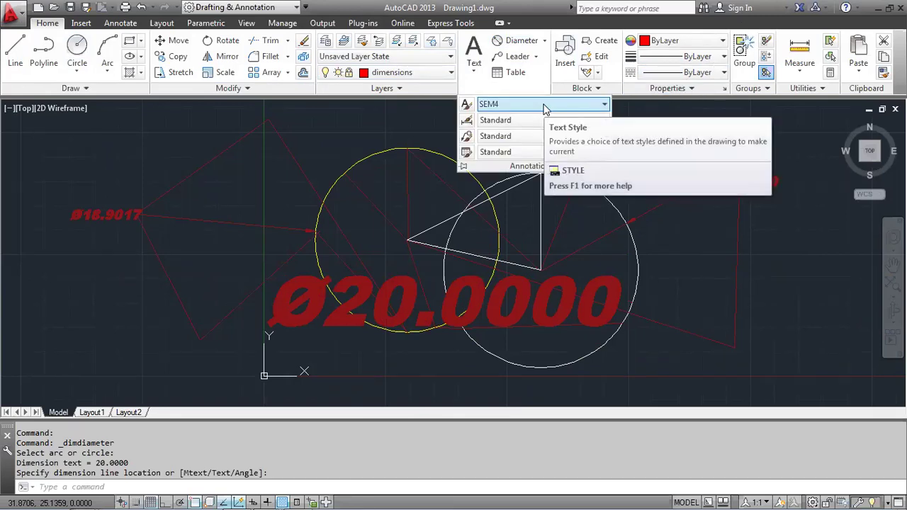
Switch the current text style to Annotative and look over the text style list
click(542, 104)
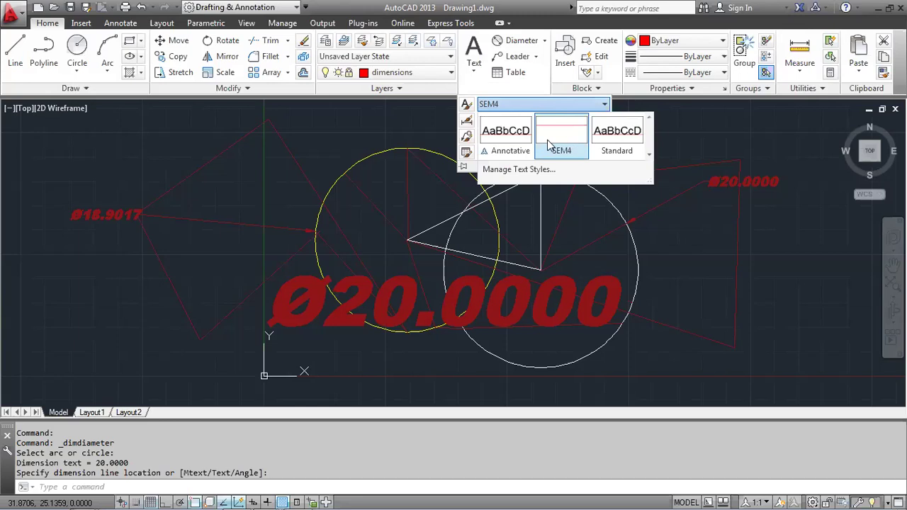
click(514, 140)
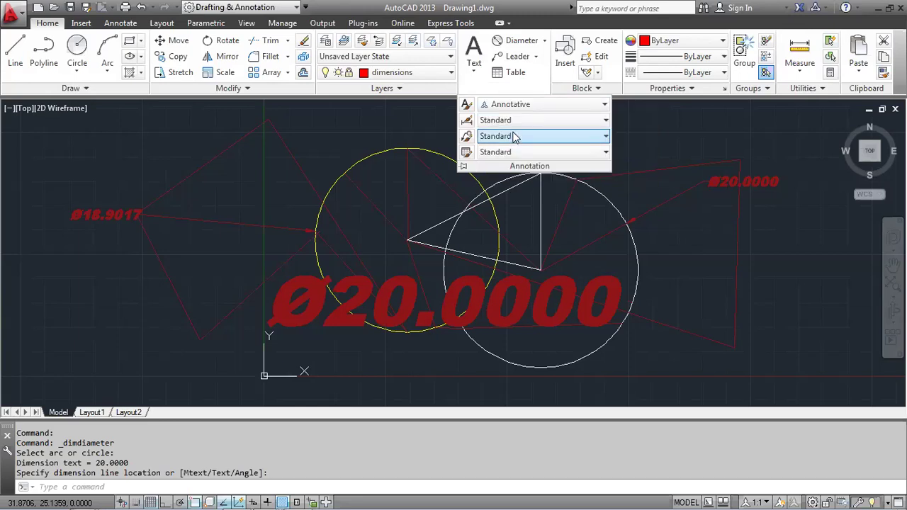
click(536, 106)
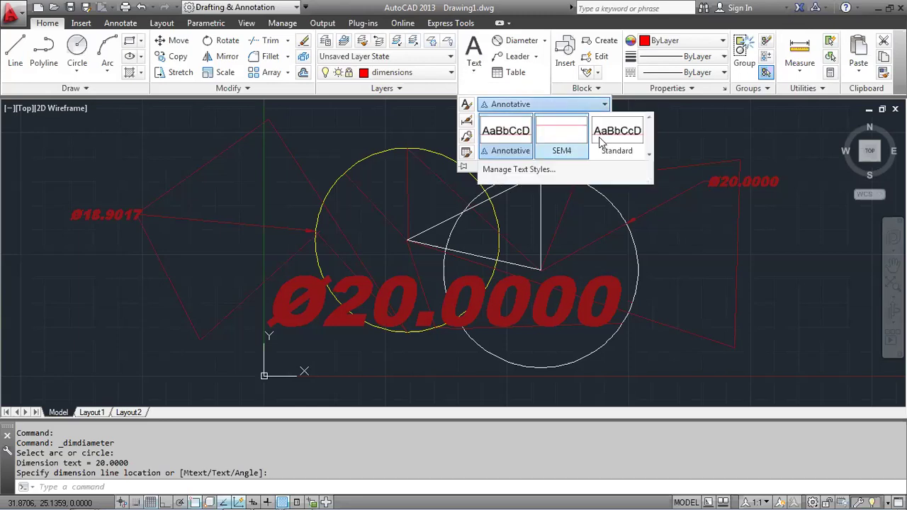
click(613, 136)
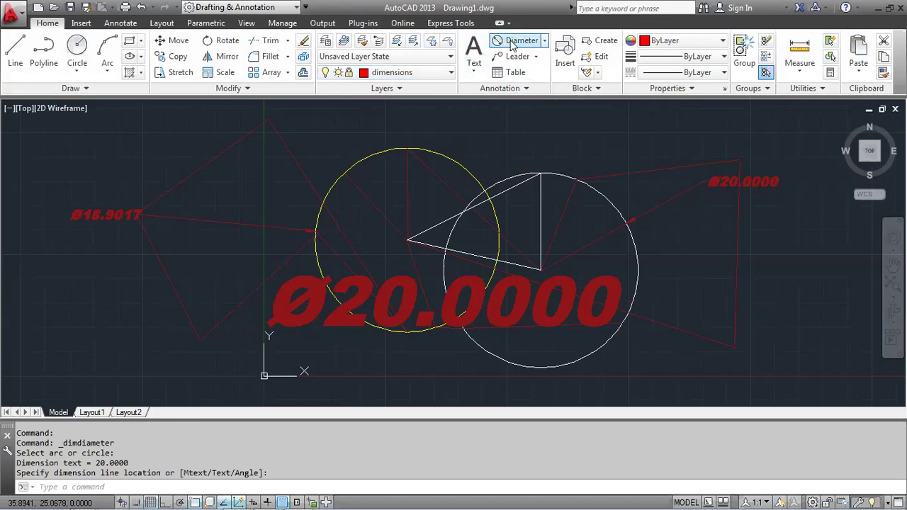
Add a Ø20.0000 diameter dimension to the white circle above the drawing, then open the text style manager
click(518, 40)
click(487, 188)
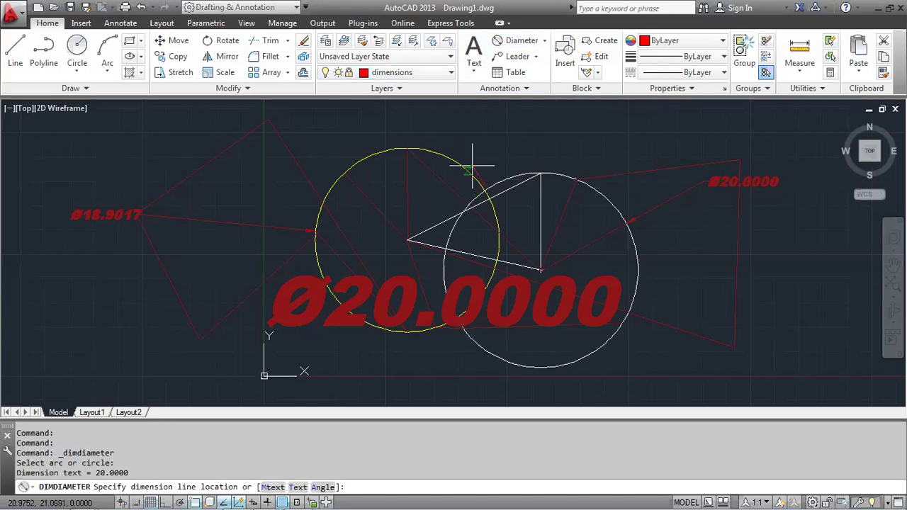
click(505, 159)
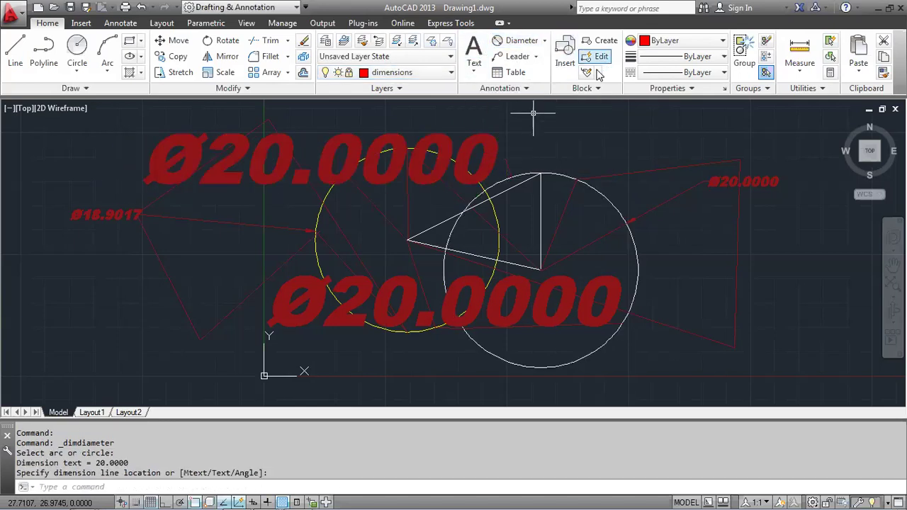
click(534, 93)
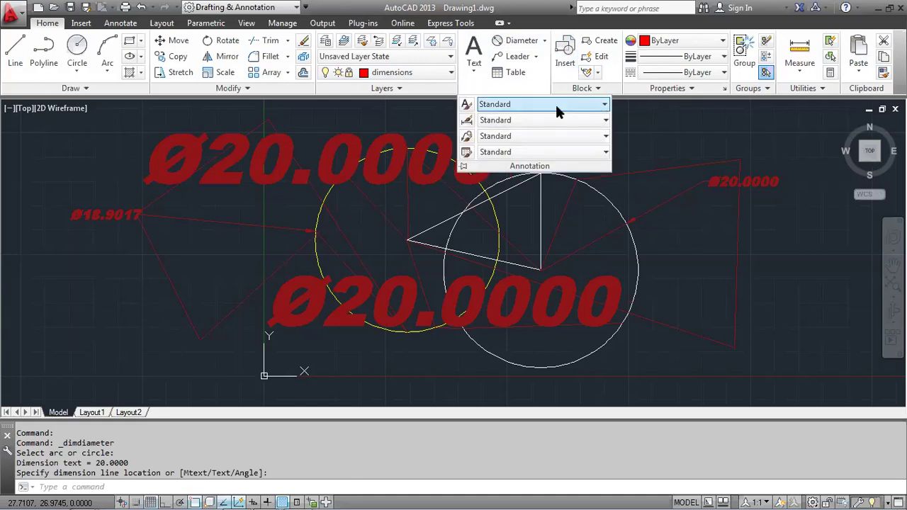
click(559, 107)
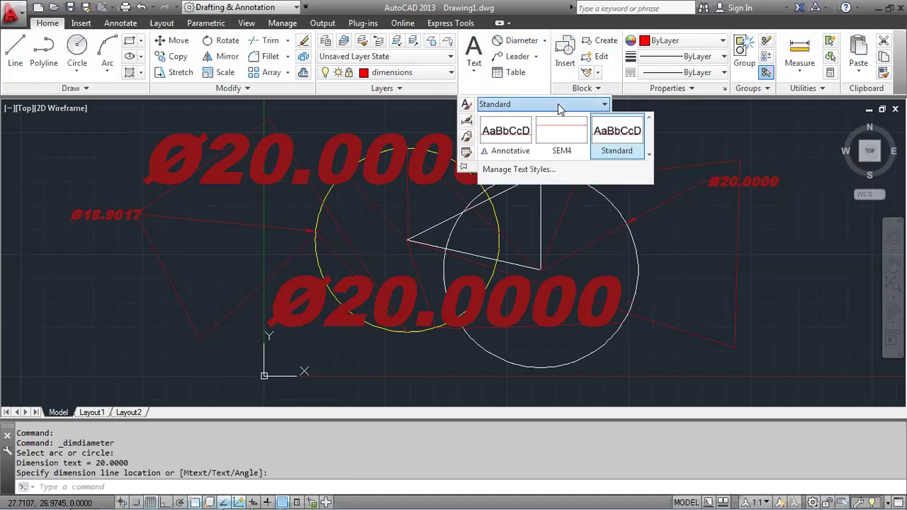
click(525, 170)
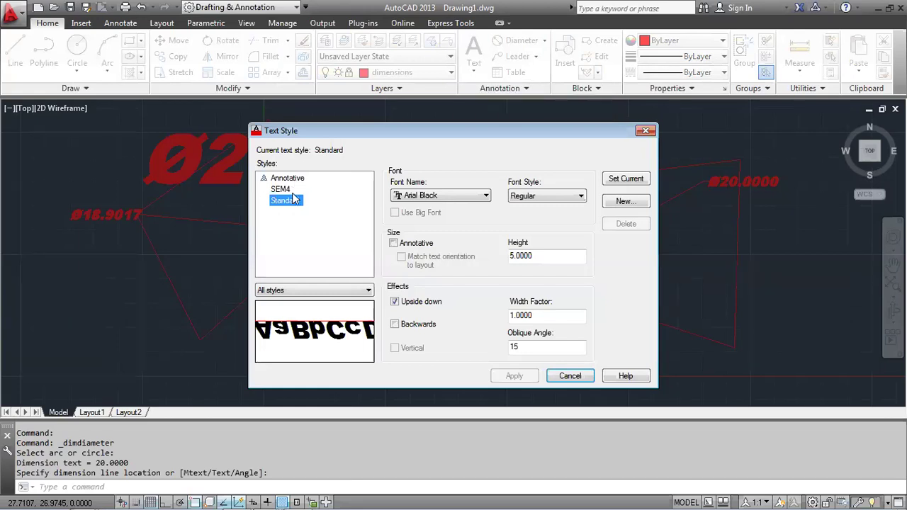
Try to rename the Standard text style, accept the refusal, and view the Annotative style's settings
click(289, 204)
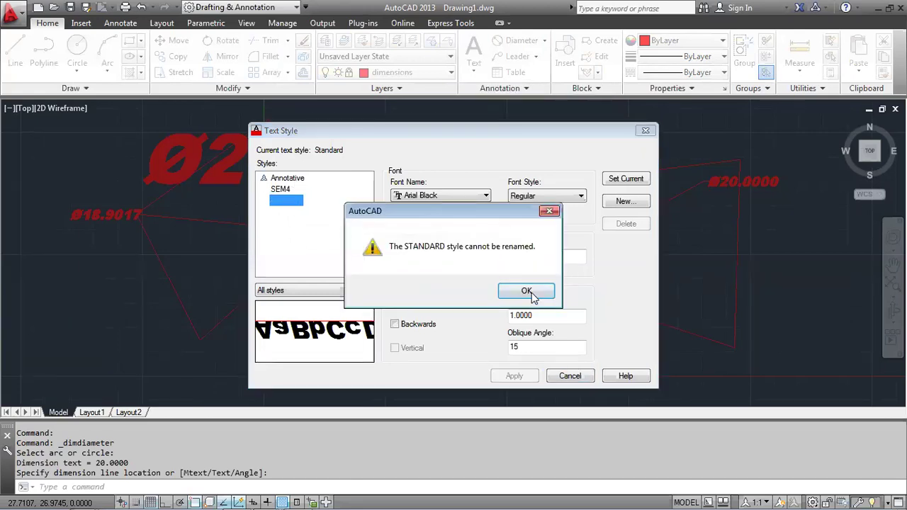
click(551, 212)
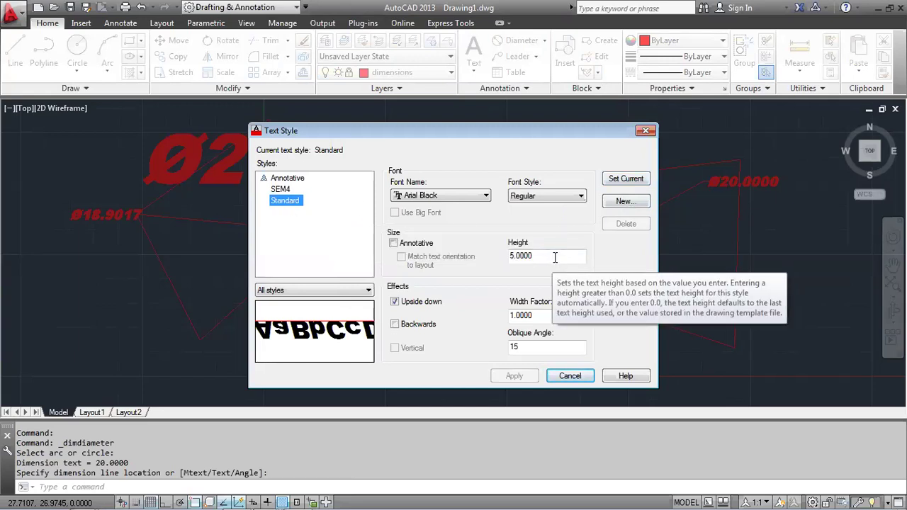
double_click(546, 255)
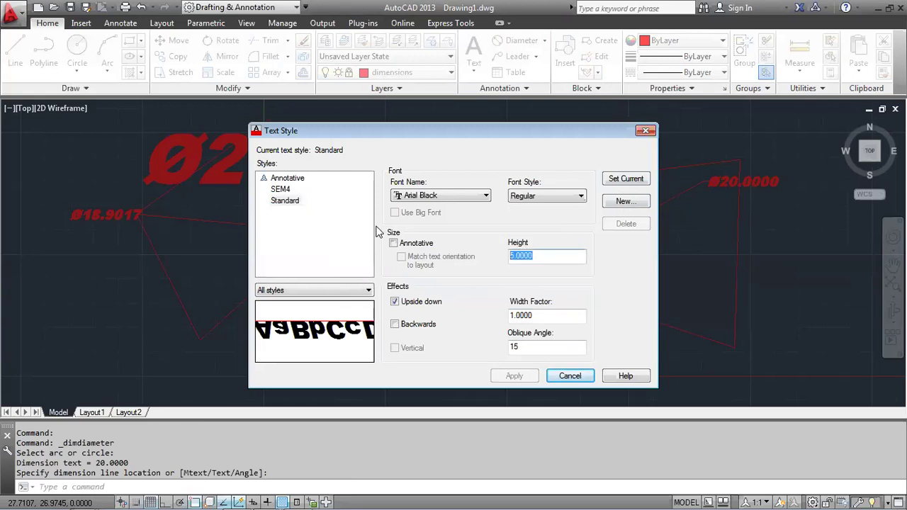
click(302, 180)
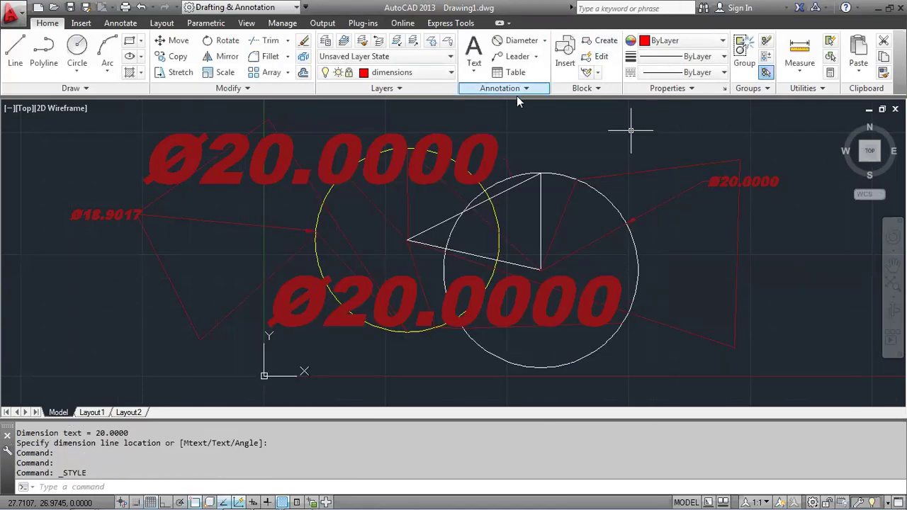
Make Annotative the current text style and start dimensioning the 18.9017 circle
click(526, 88)
click(526, 104)
click(500, 145)
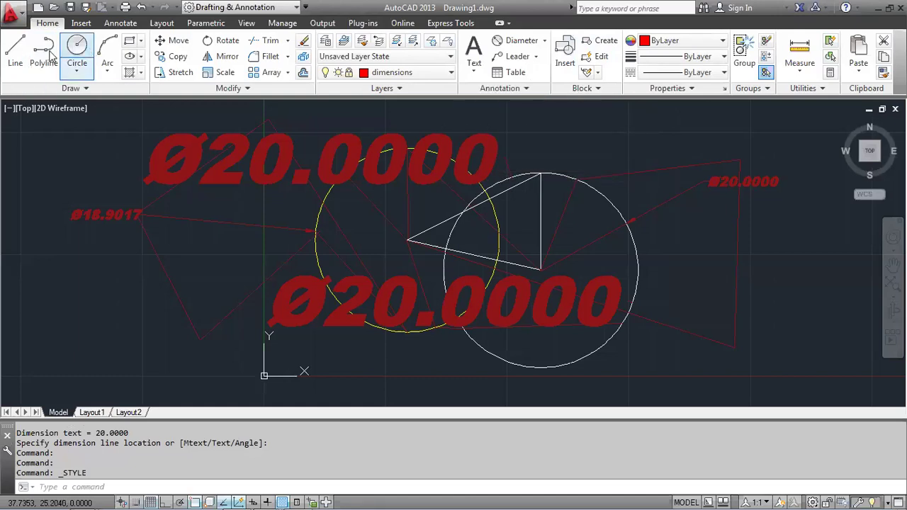
click(516, 40)
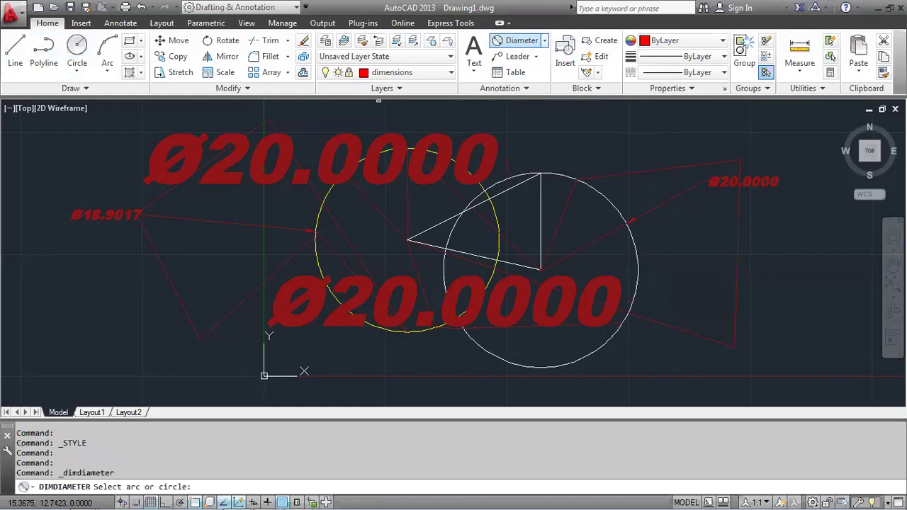
click(408, 150)
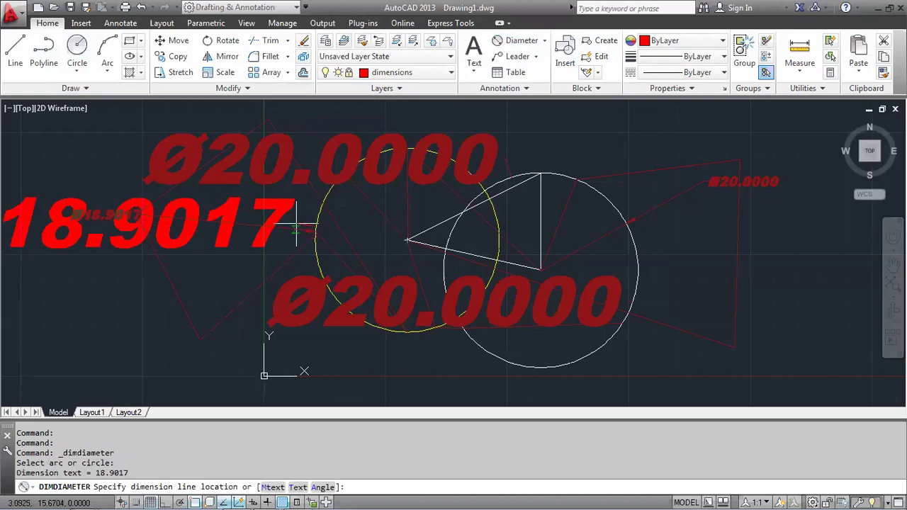
Set Annotative as the current dimension and multileader style
click(517, 89)
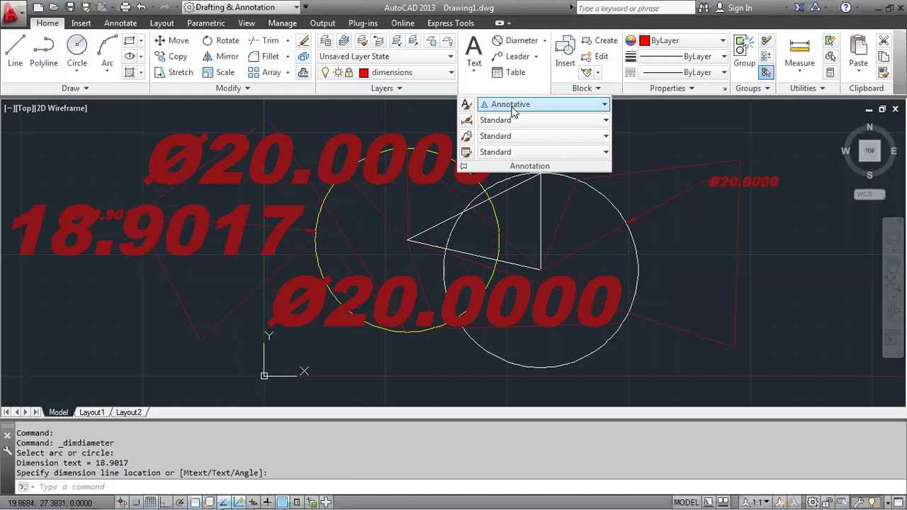
click(525, 120)
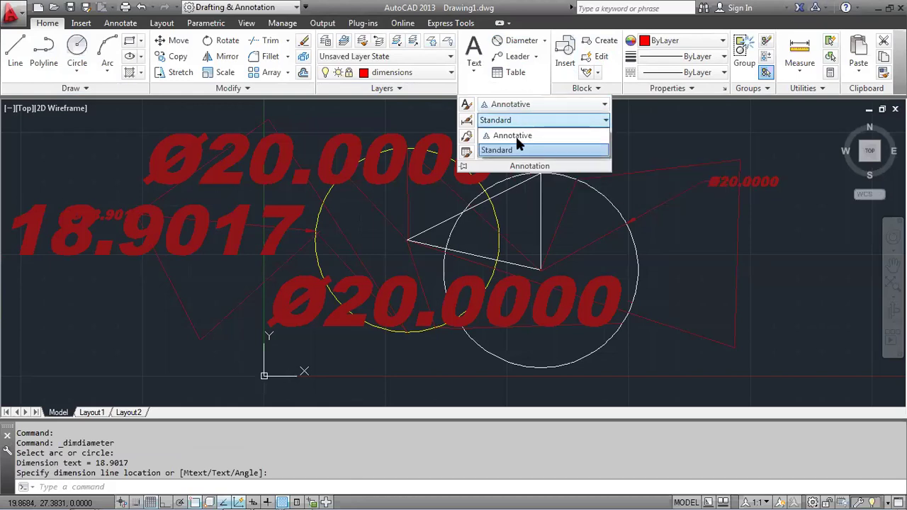
click(523, 135)
click(516, 136)
click(515, 152)
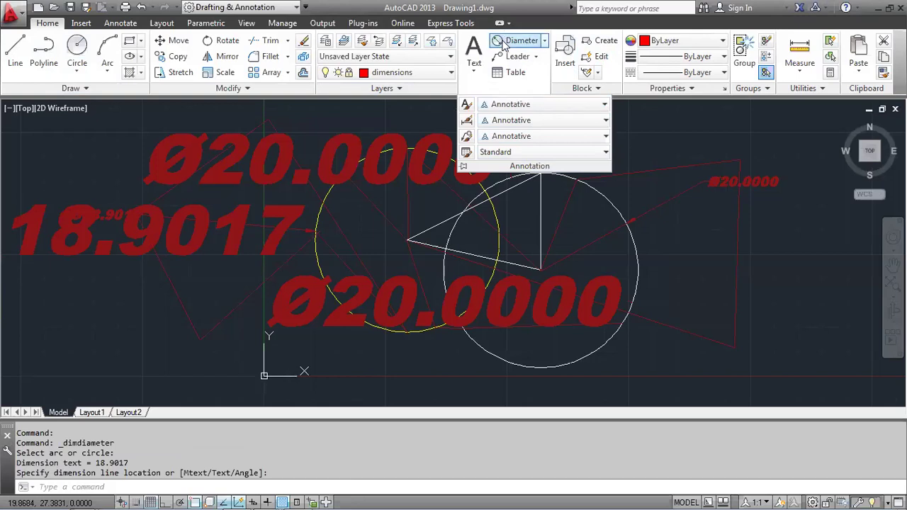
Add a Ø20.0000 diameter dimension to the white circle at right, accepting 1:1 annotation scale
click(638, 276)
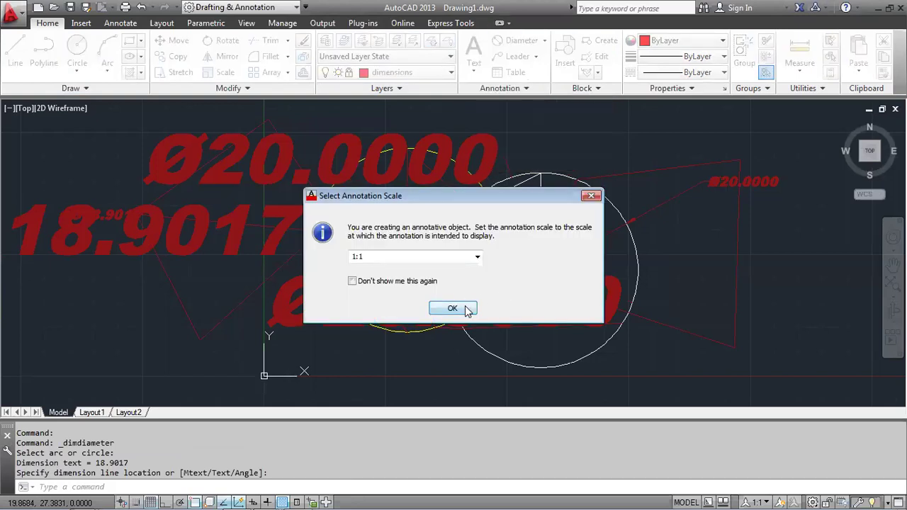
key(Return)
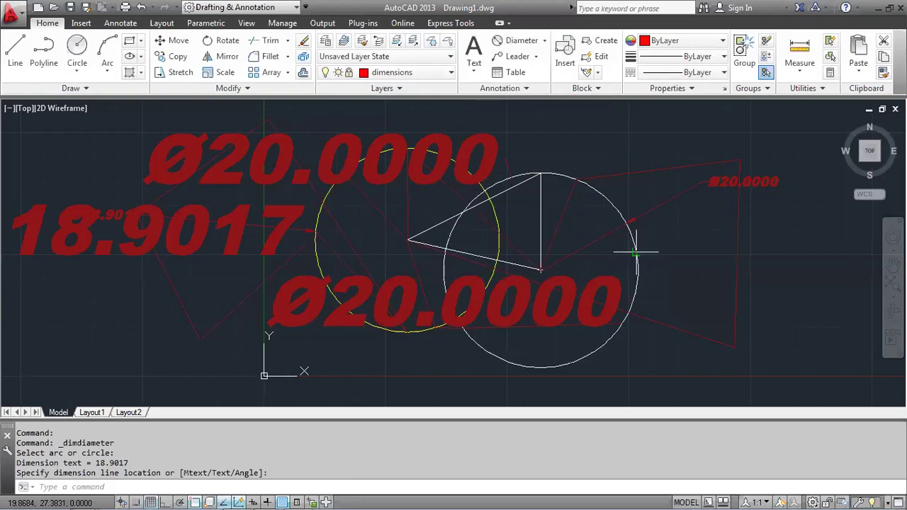
click(642, 254)
click(669, 258)
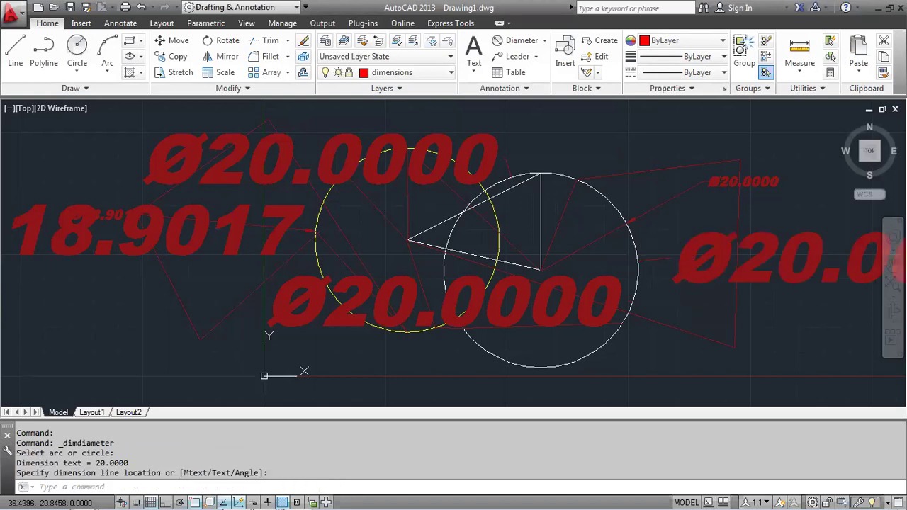
Turn off Upside down for the Standard text style in the text style manager
click(524, 88)
click(519, 107)
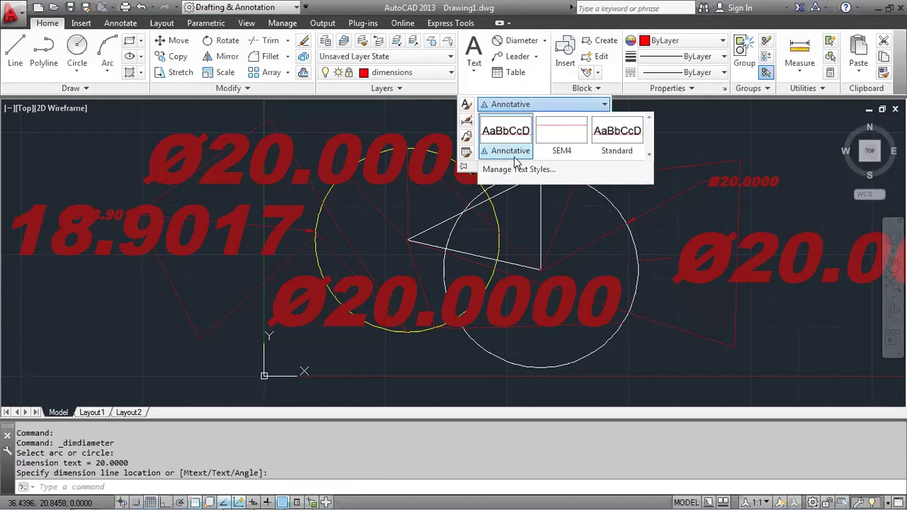
click(504, 170)
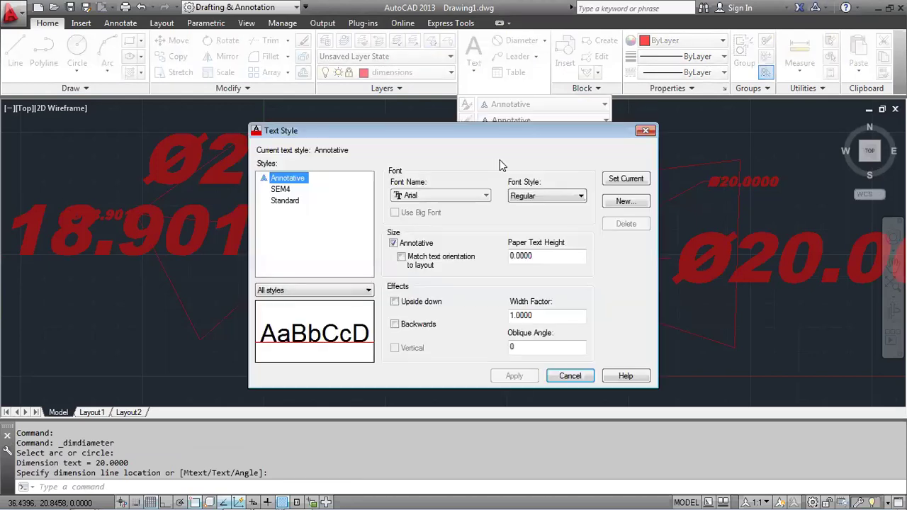
click(290, 202)
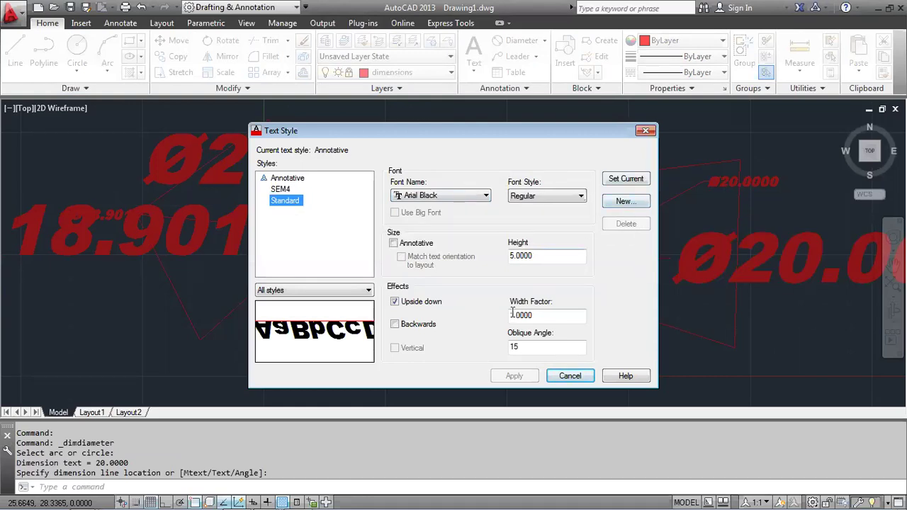
click(395, 301)
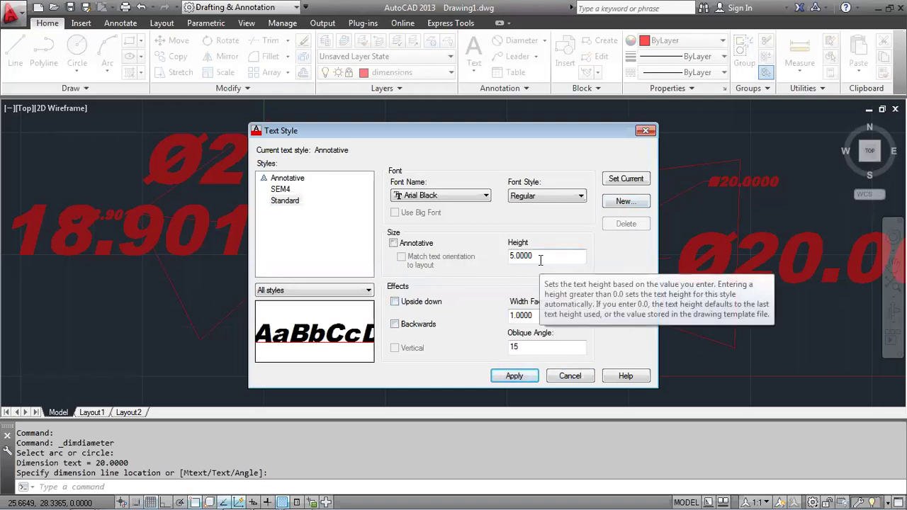
Leave Standard non-annotative and save its changes when switching to Annotative
click(393, 243)
click(393, 243)
click(394, 243)
click(393, 243)
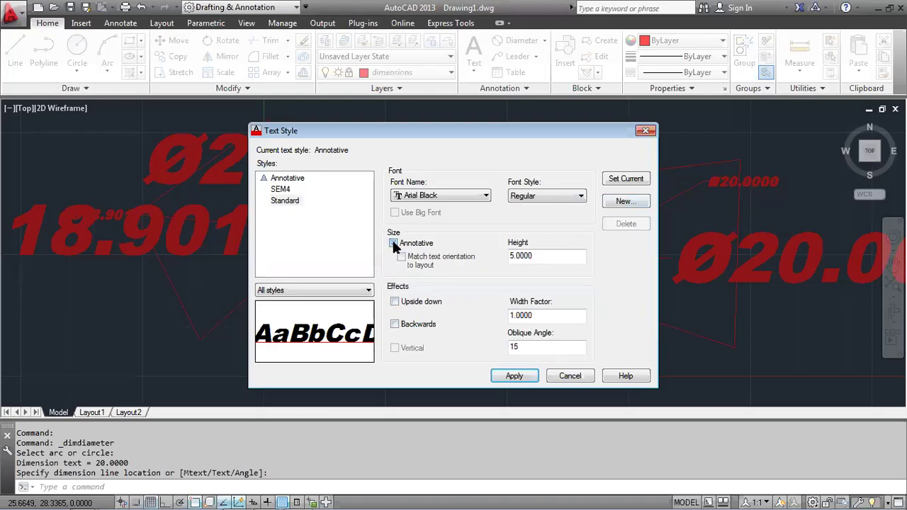
click(297, 179)
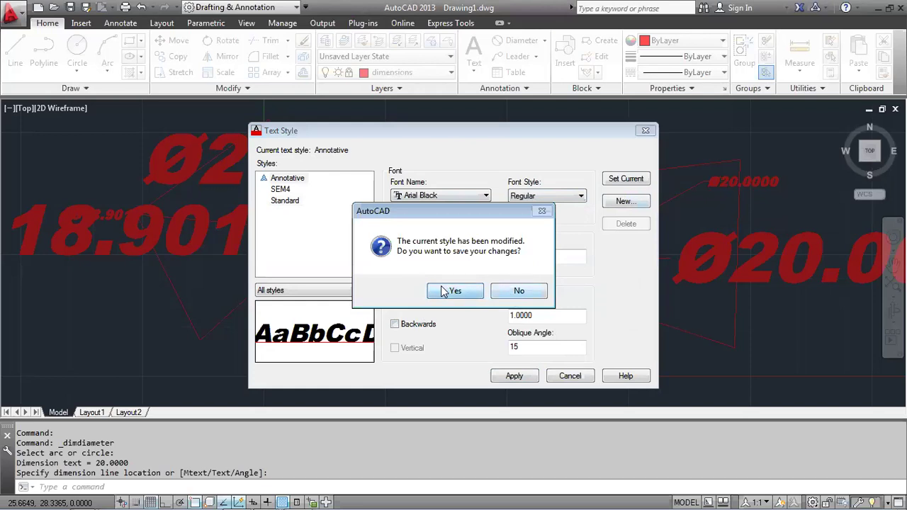
click(449, 292)
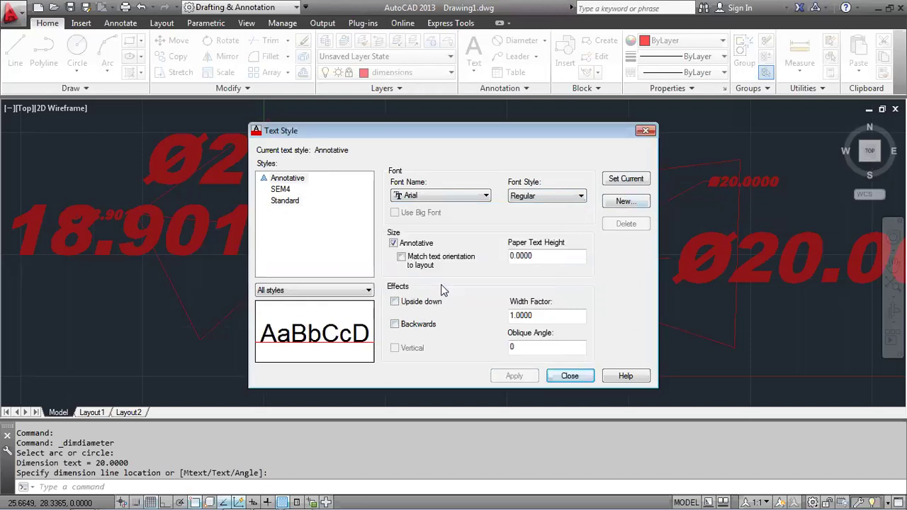
Make Annotative the current text style and close the text style manager
click(618, 183)
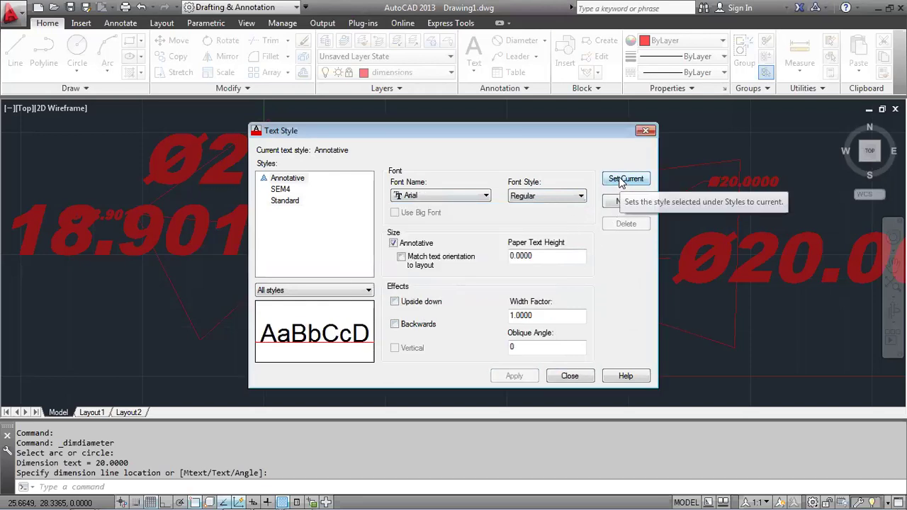
click(285, 201)
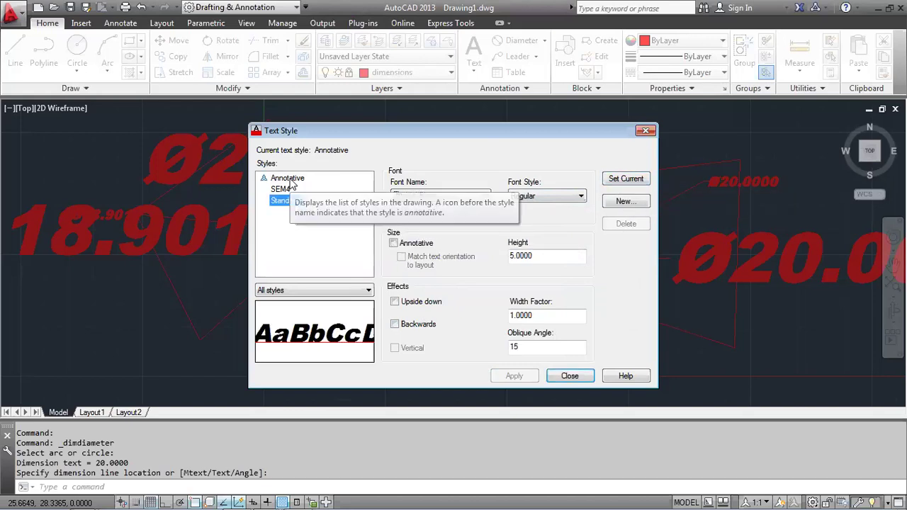
click(287, 178)
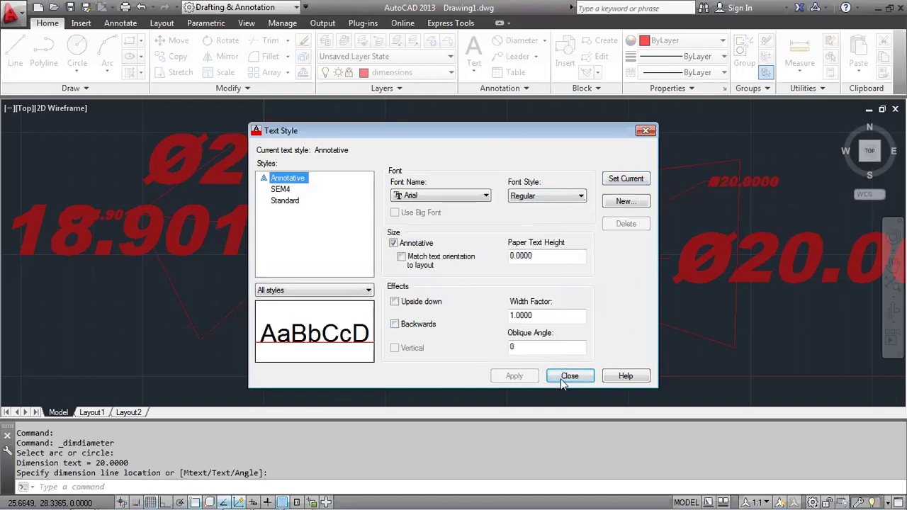
click(568, 377)
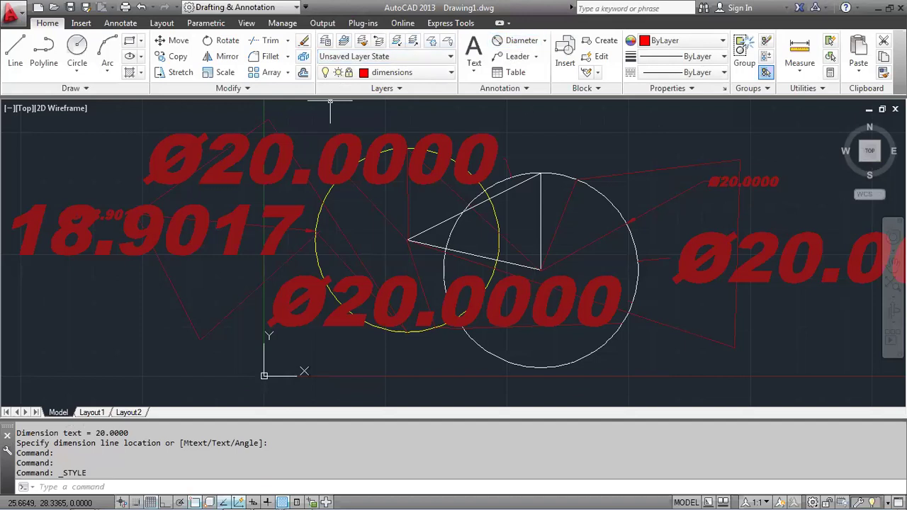
Place a Ø20.0000 diameter dimension on the circle at the upper right
click(521, 41)
click(560, 174)
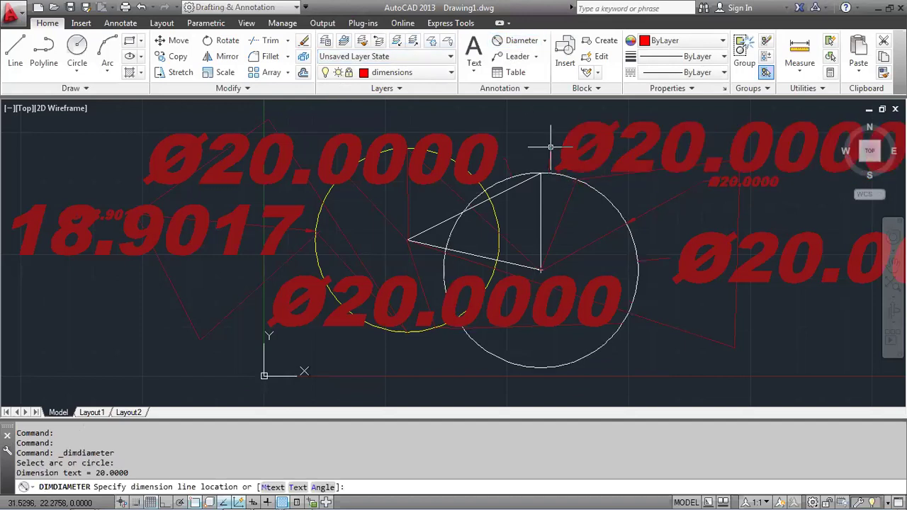
click(526, 107)
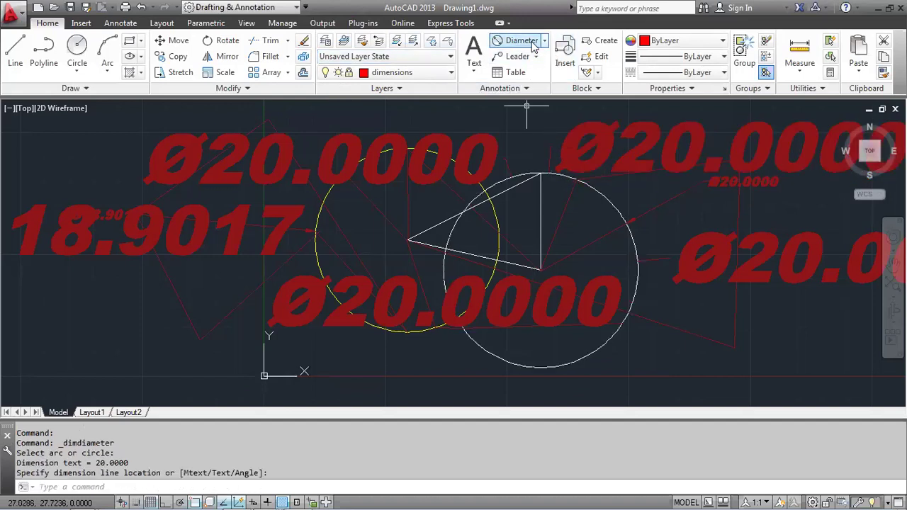
Start another diameter dimension, then bring up the text style manager from the style list
click(533, 43)
click(526, 88)
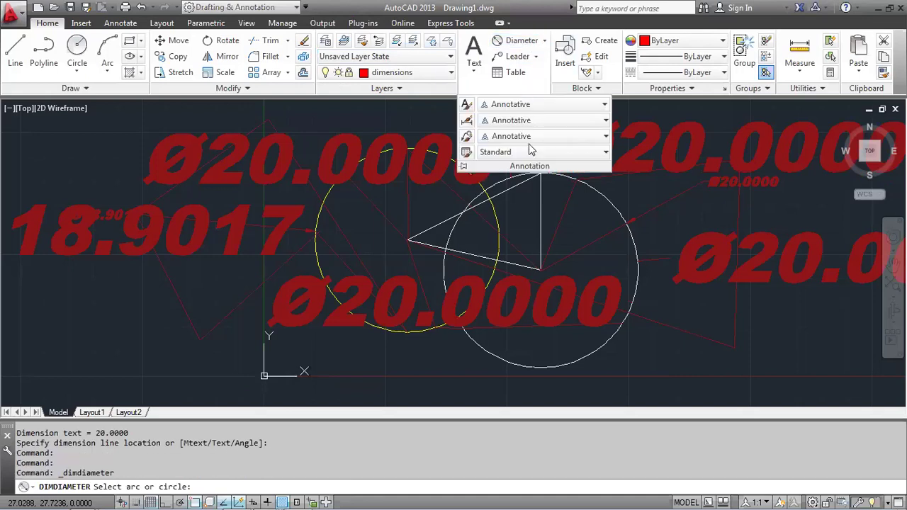
click(514, 106)
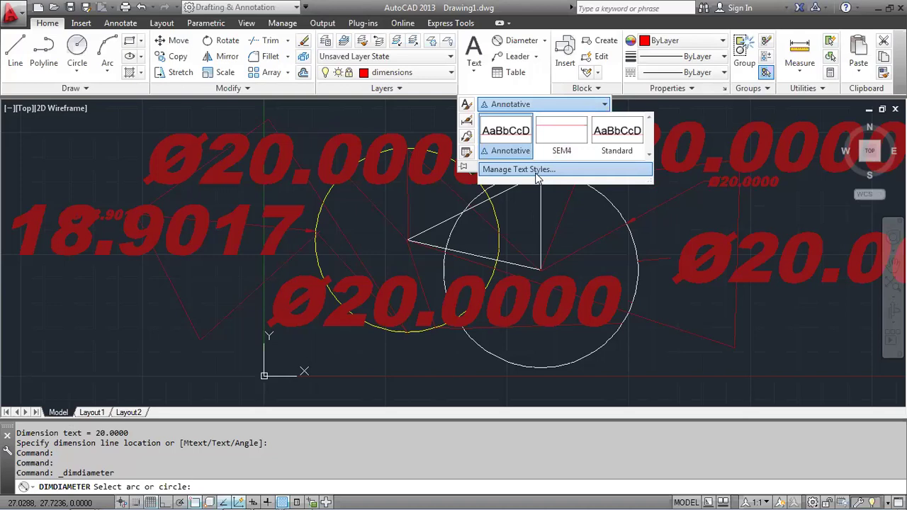
click(537, 173)
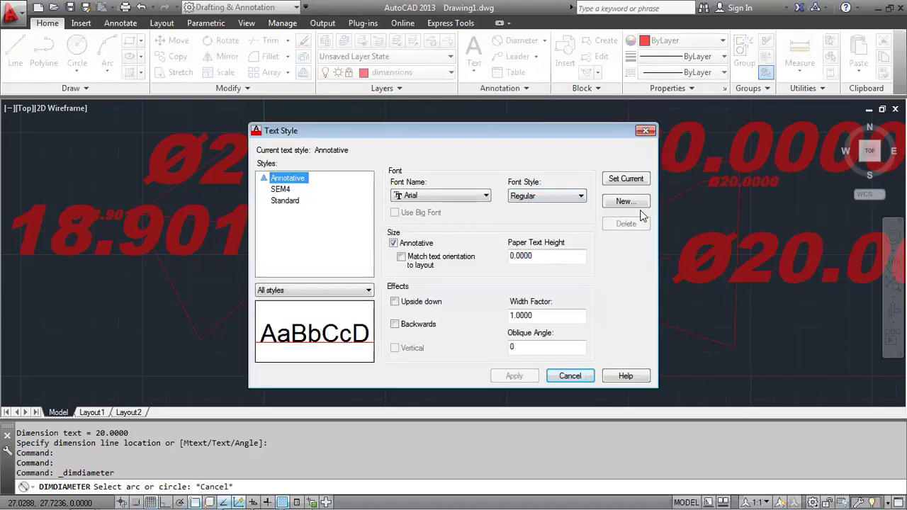
Create a new text style named STYL 2
click(623, 202)
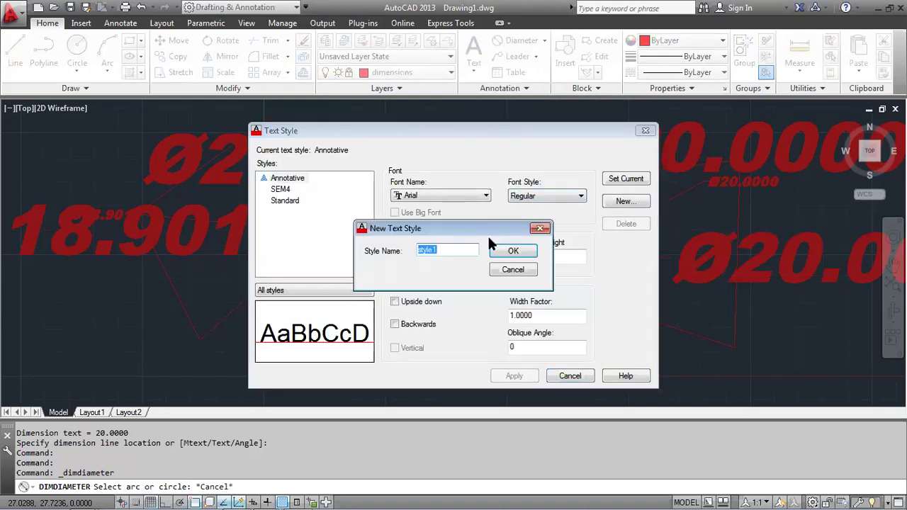
text(STYL 2)
key(Return)
click(289, 215)
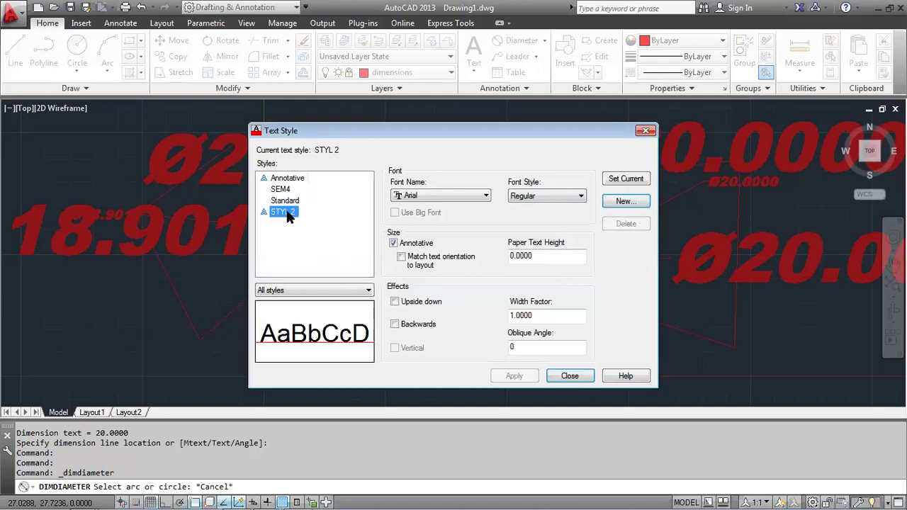
Give STYL 2 the Arial Unicode MS font and 2.0000 paper text height, then apply
click(439, 198)
click(440, 201)
click(440, 201)
click(402, 296)
click(539, 257)
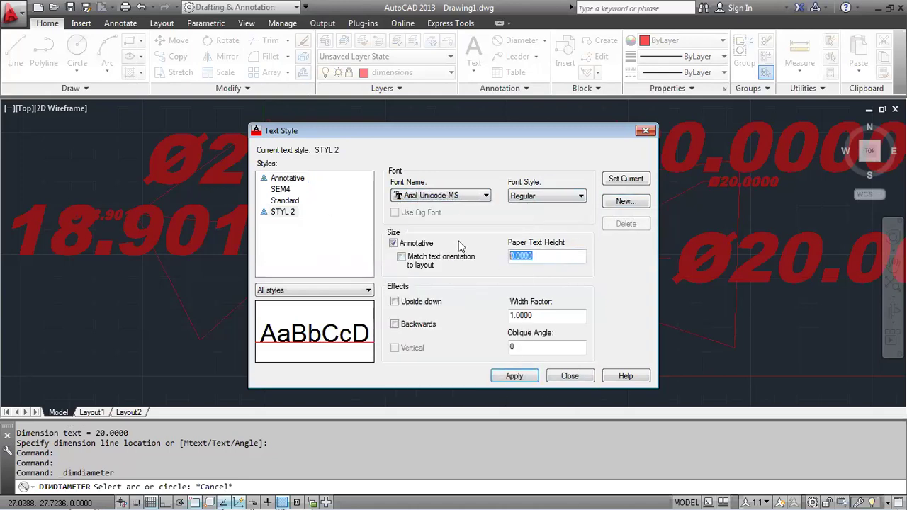
text(2)
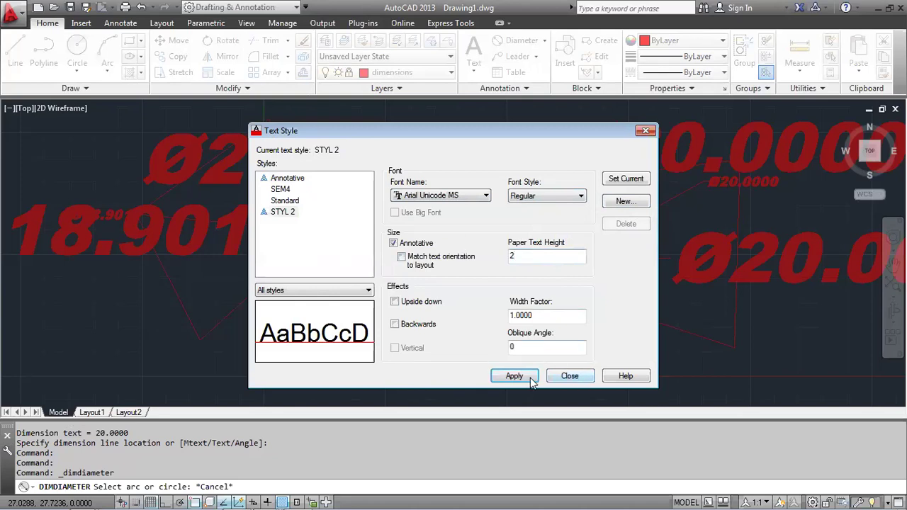
click(519, 378)
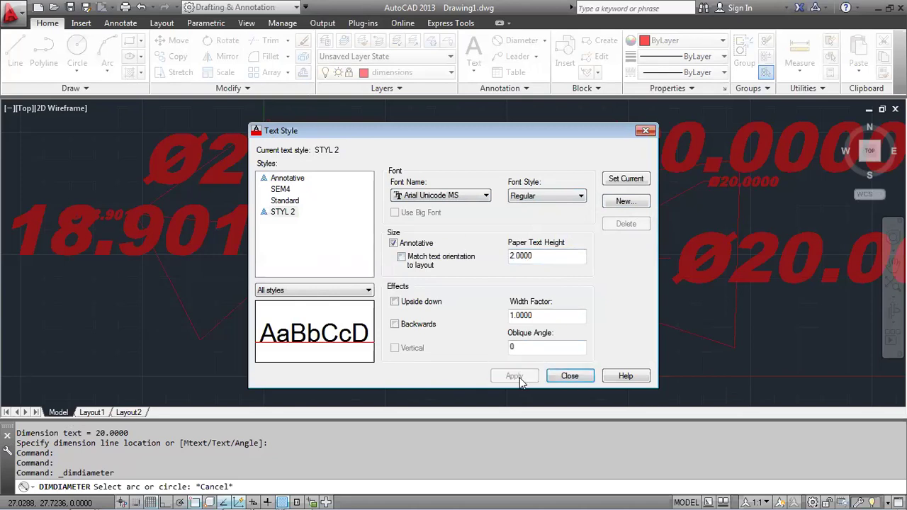
click(570, 376)
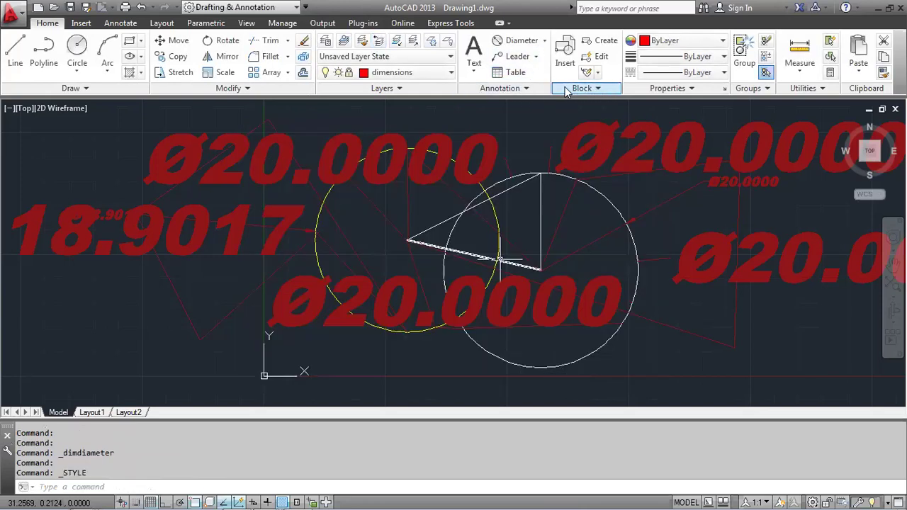
Add an 18.9017 diameter dimension to the yellow circle, placed at the left
click(519, 90)
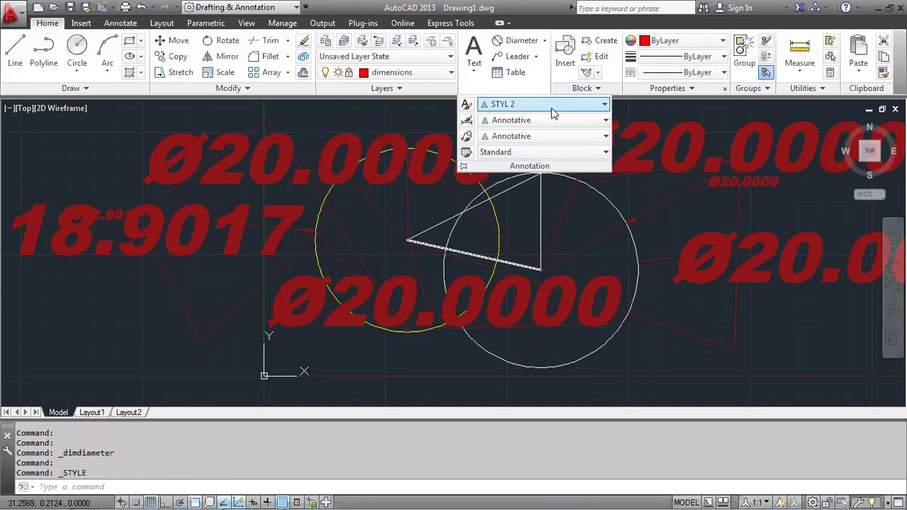
click(512, 40)
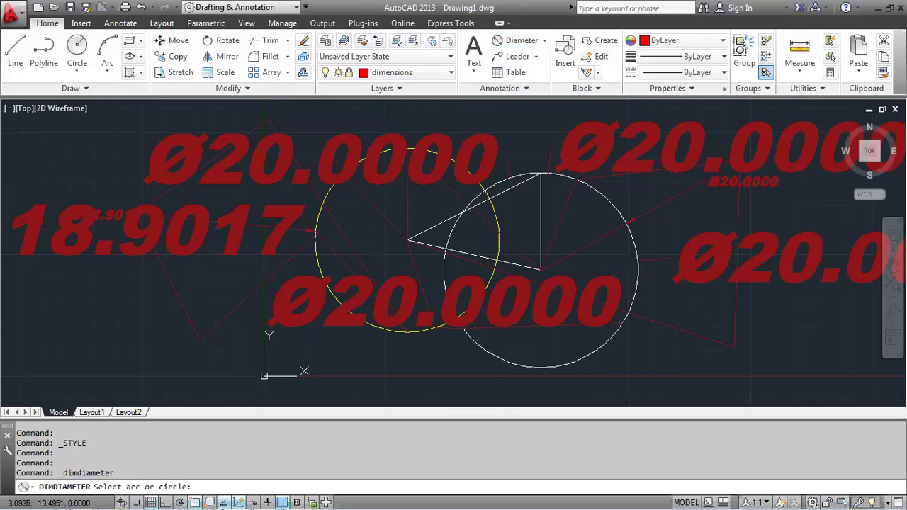
click(323, 276)
click(259, 284)
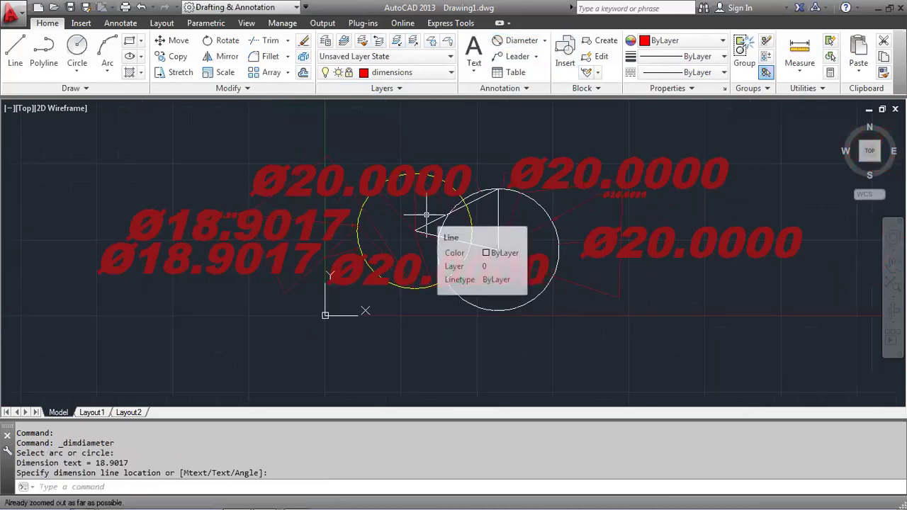
Undo the extra dimension and the STYL 2 style change with Ctrl+Z
scroll(426, 214, down, 2)
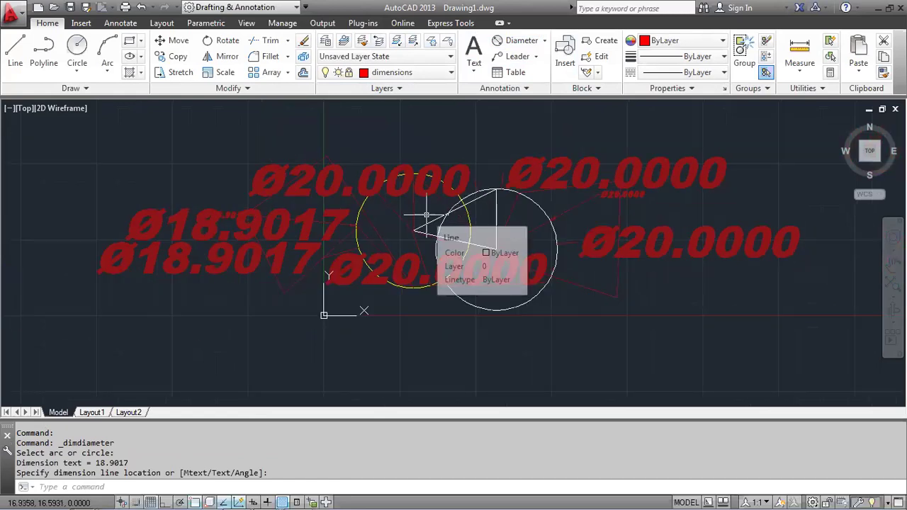
scroll(644, 205, up, 3)
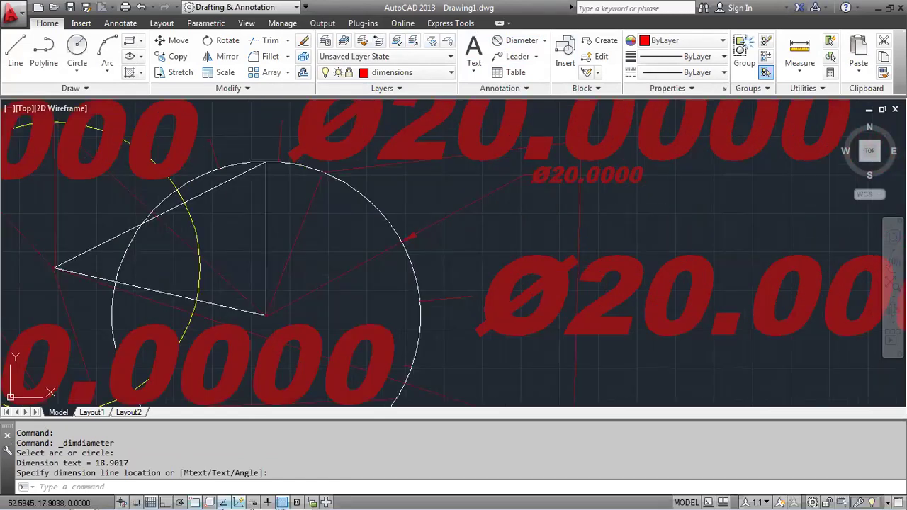
scroll(643, 205, down, 3)
scroll(616, 202, up, 2)
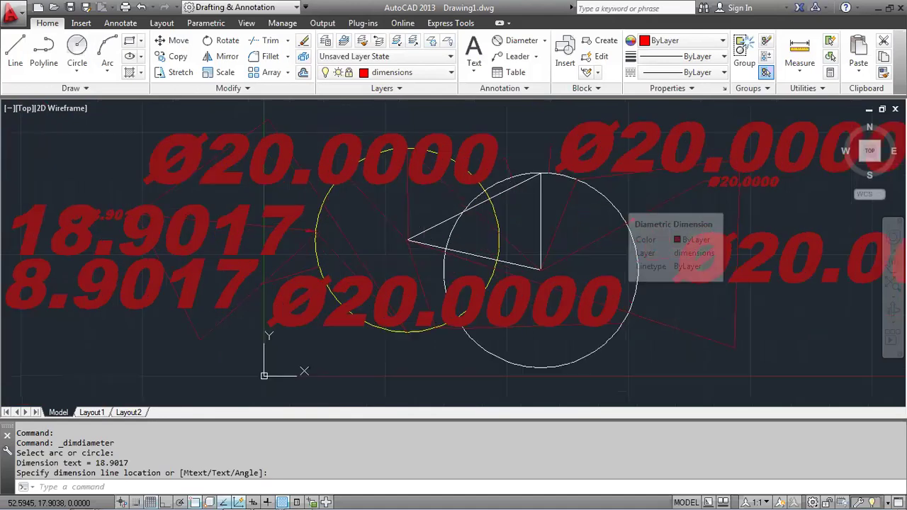
key(ctrl+z)
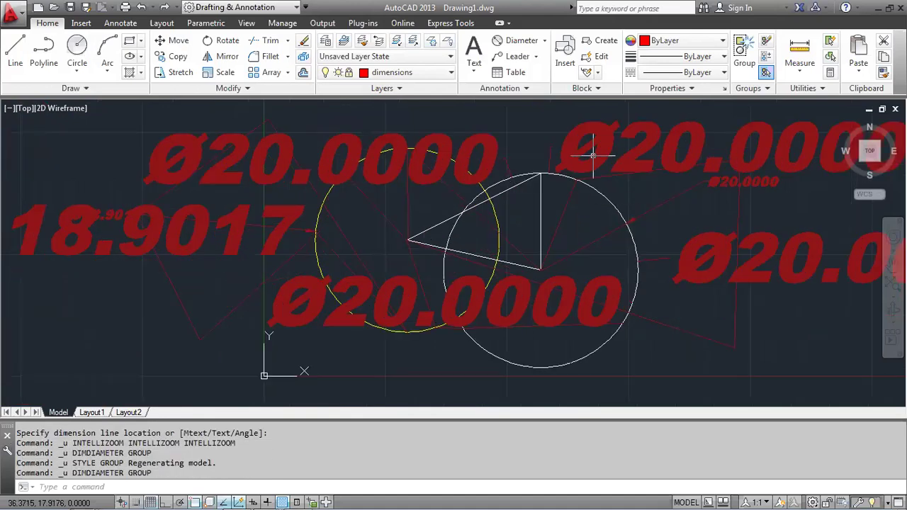
click(502, 89)
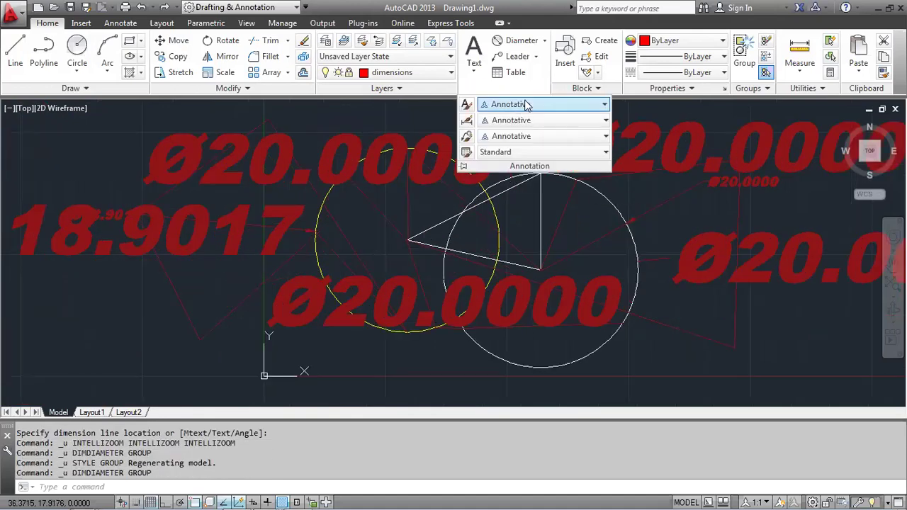
Create a new text style with the default name style1
click(526, 105)
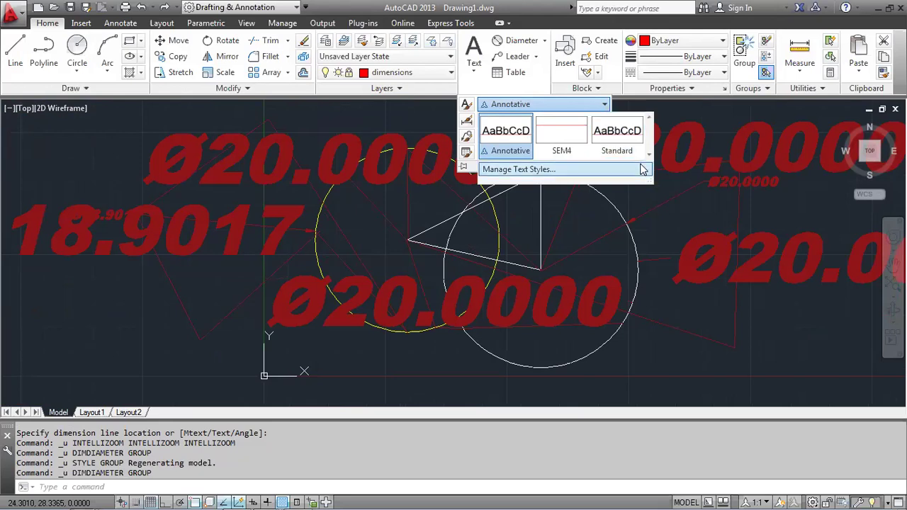
click(507, 171)
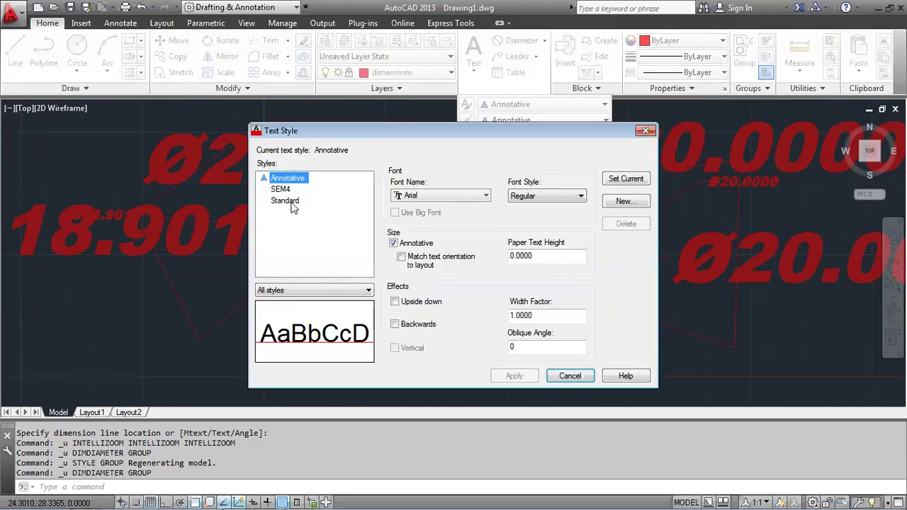
click(621, 201)
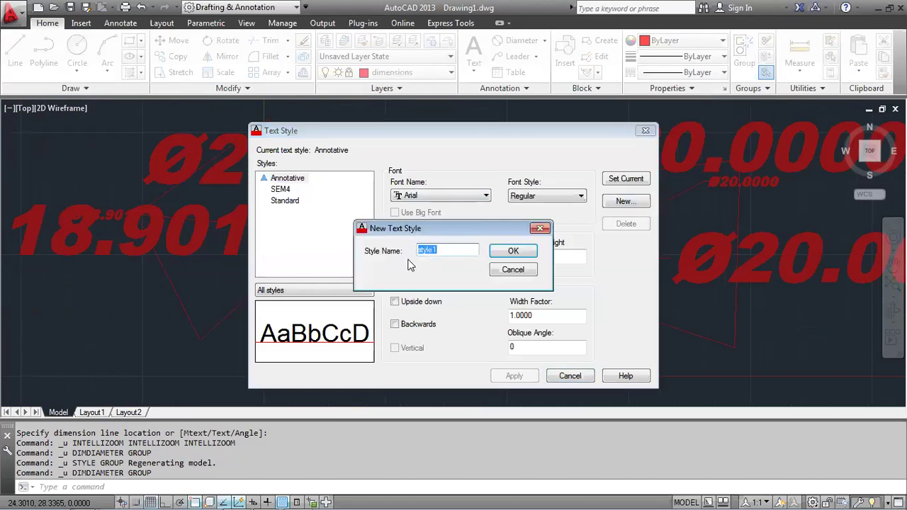
click(515, 254)
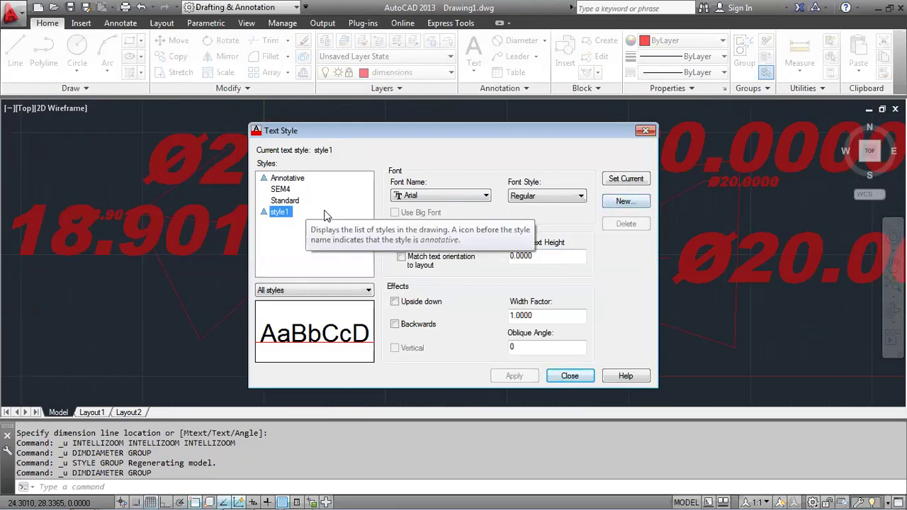
click(619, 179)
Give style1 a 3.0000 paper text height, apply it, and make style1 current
click(556, 259)
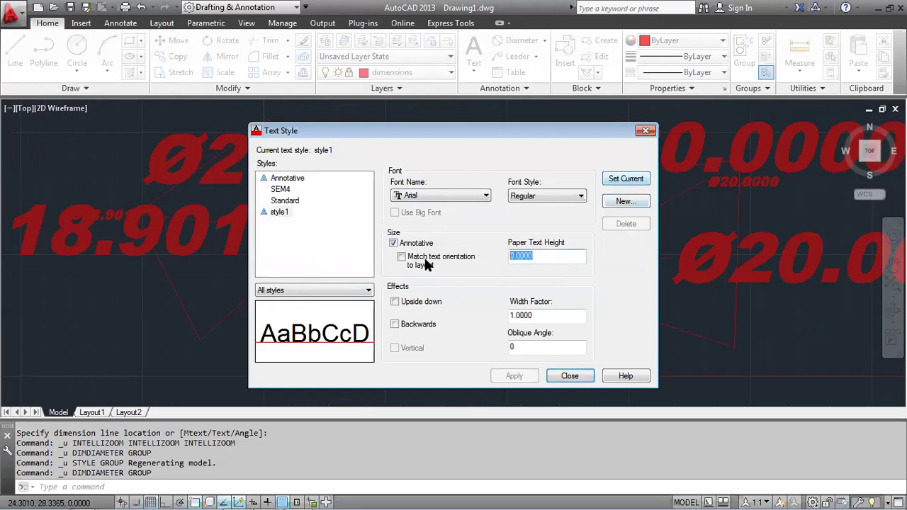
text(3)
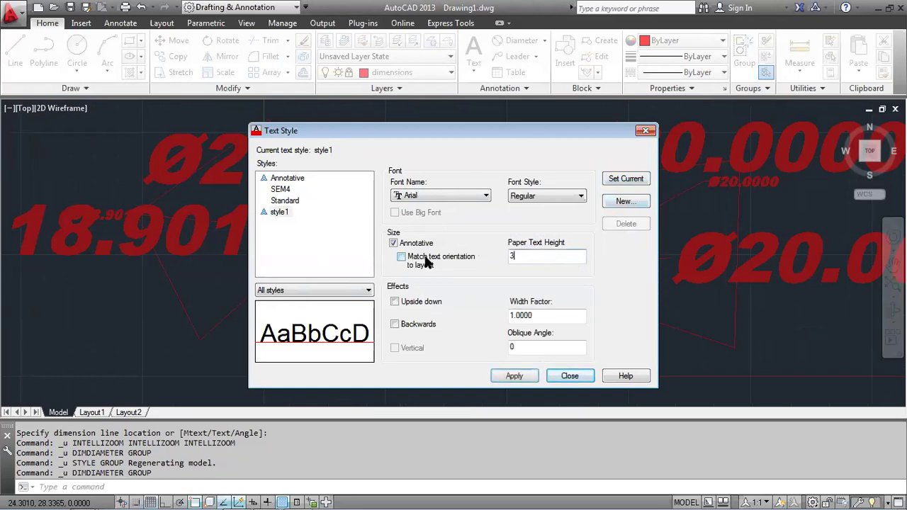
click(277, 213)
click(516, 377)
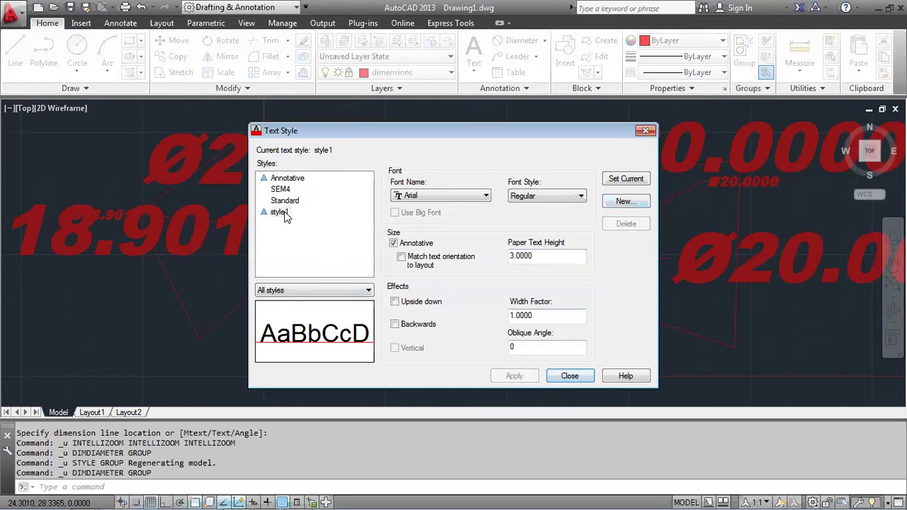
click(627, 181)
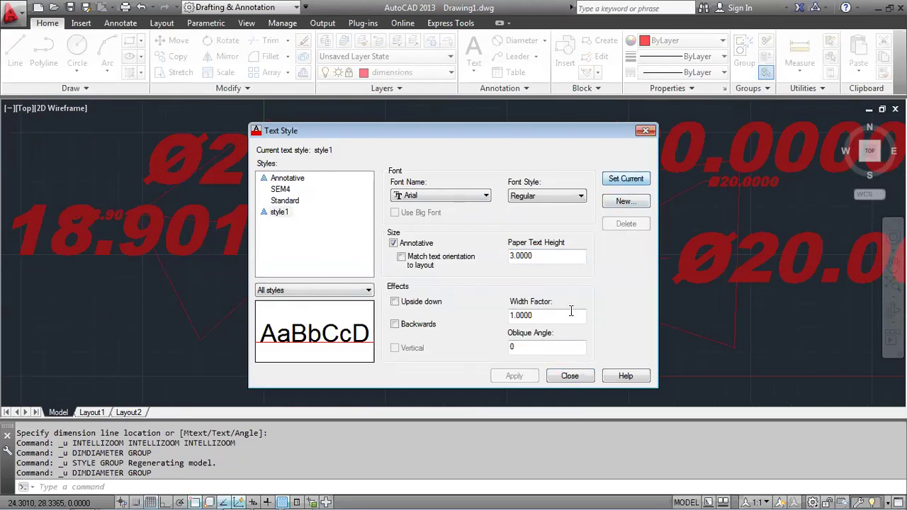
click(569, 376)
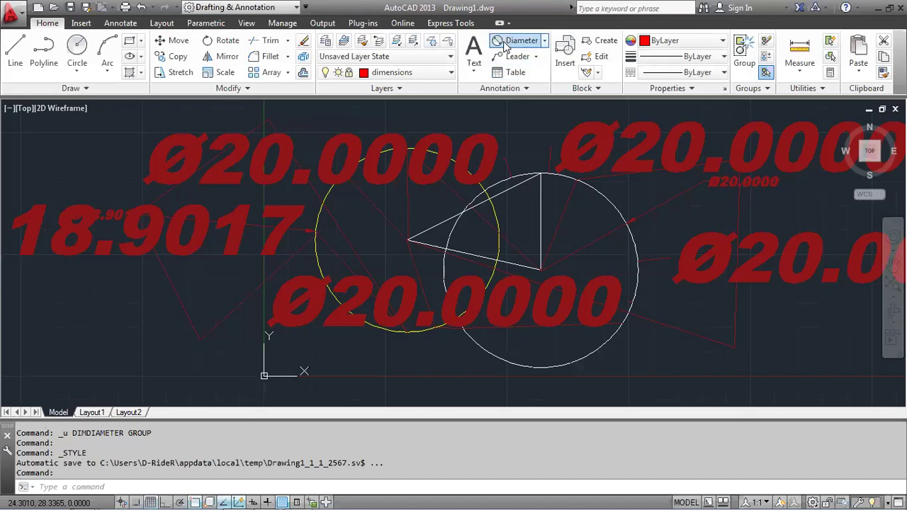
Place a new Ø20.0000 diameter dimension on the white circle
click(517, 40)
click(608, 204)
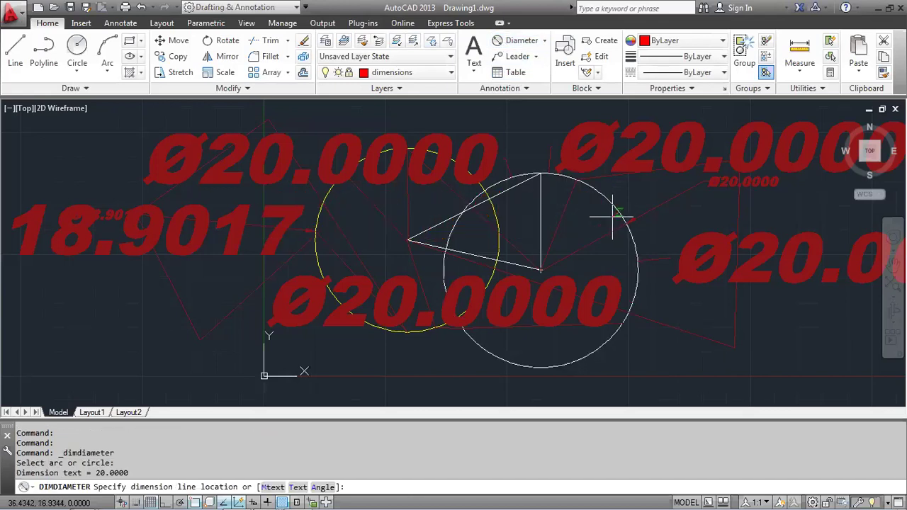
click(627, 219)
Show the dimension style list and the text style gallery on the Annotation panel
click(530, 87)
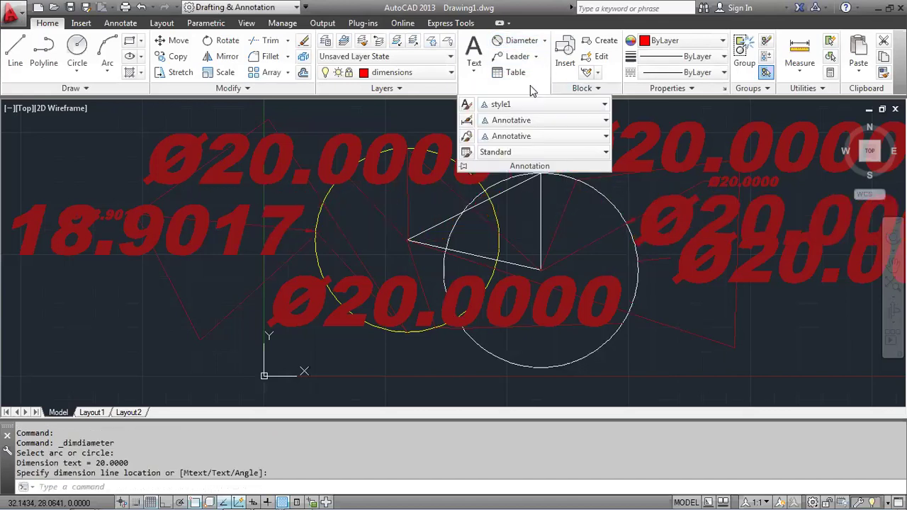
click(538, 122)
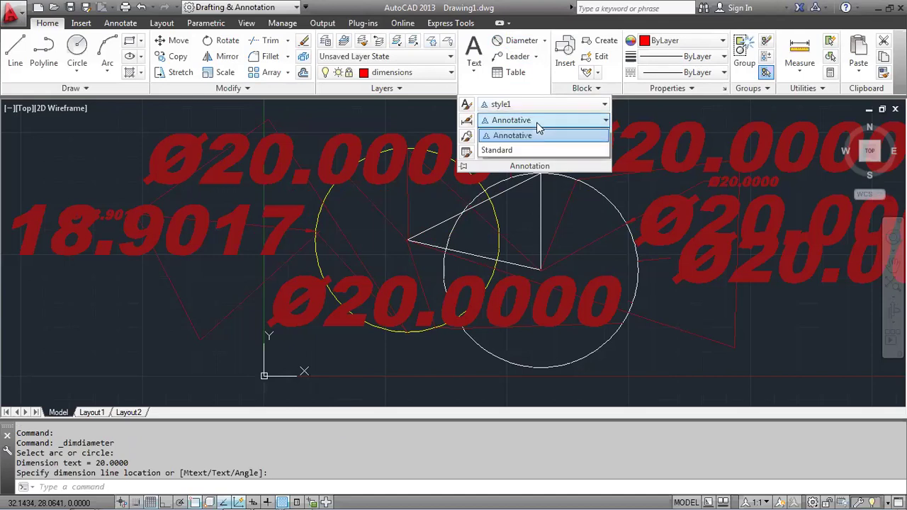
click(536, 105)
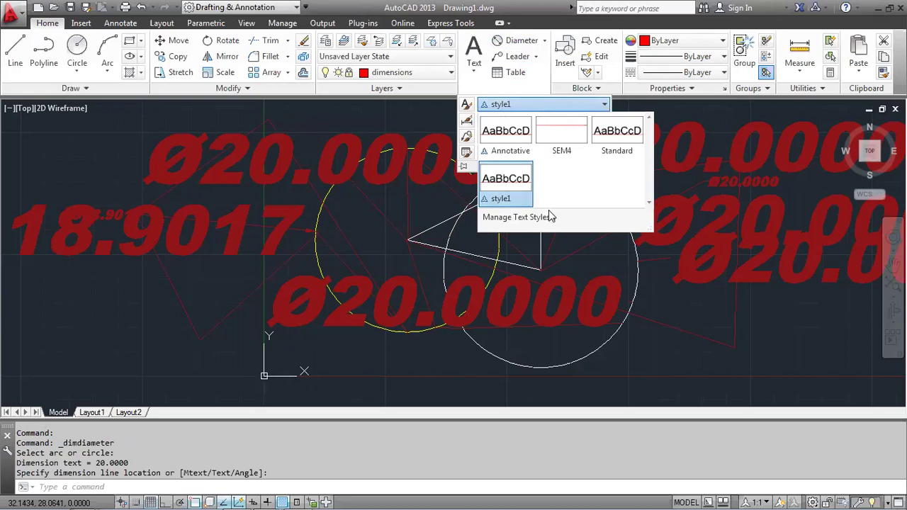
Make style1 non-annotative with height 1 and keep it current
click(532, 221)
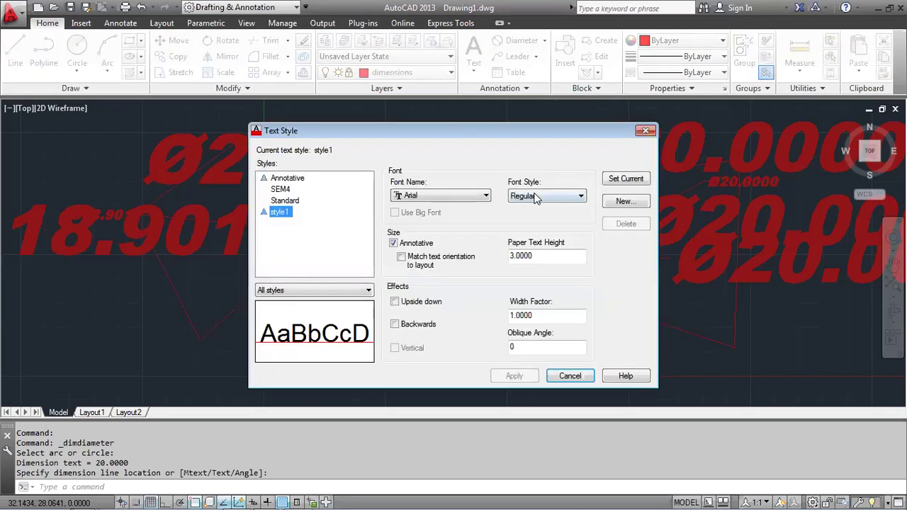
click(394, 243)
click(517, 375)
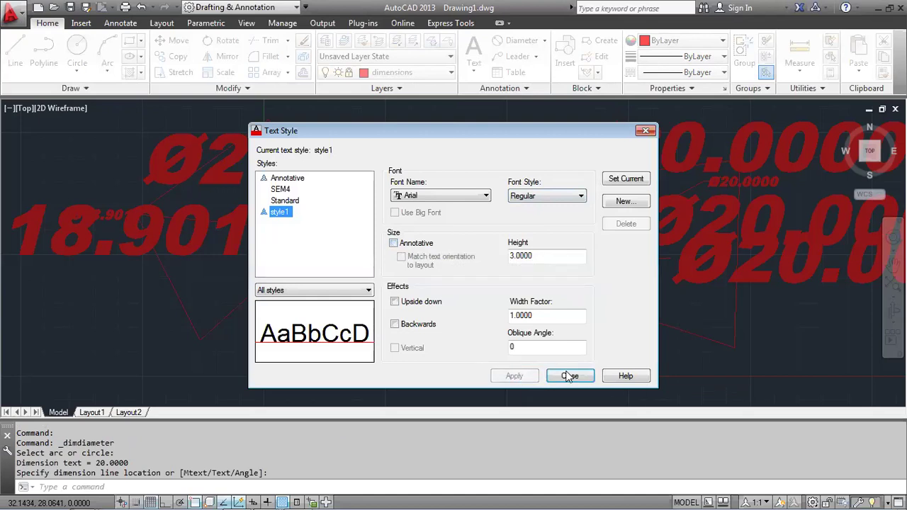
double_click(525, 256)
text(1)
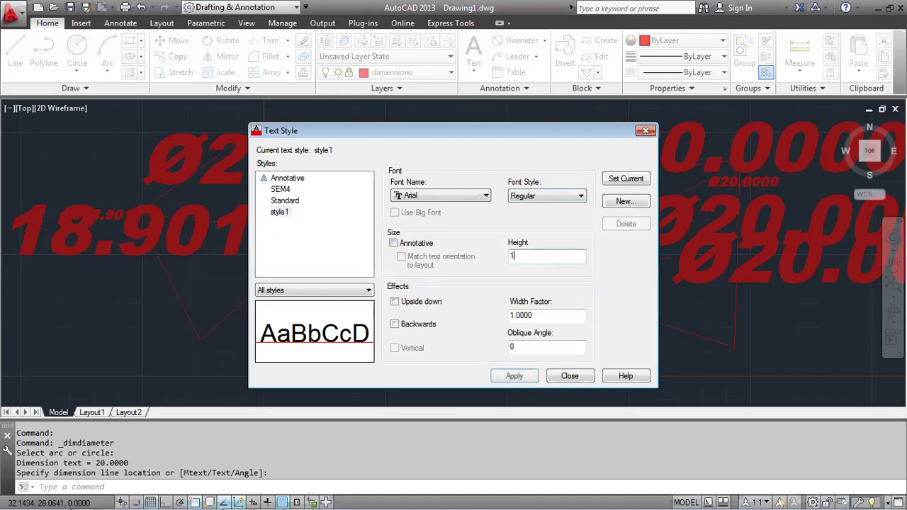
click(512, 375)
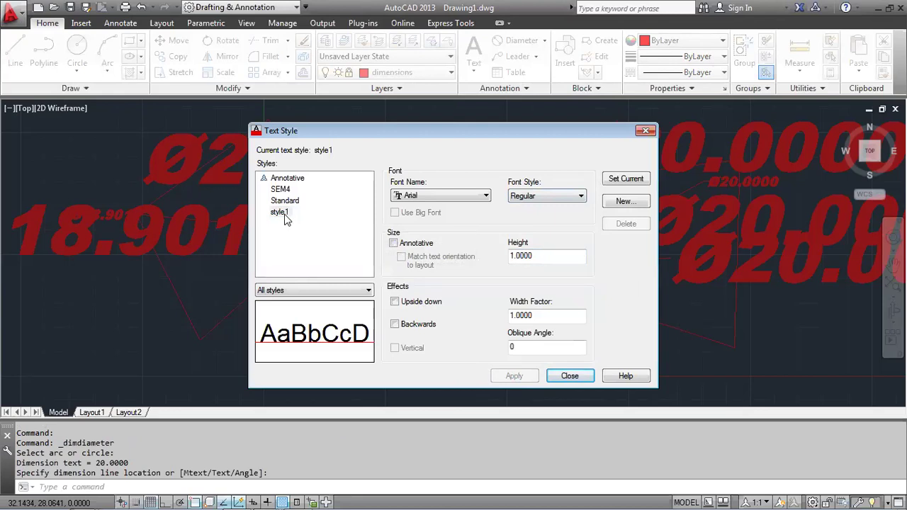
click(628, 180)
Delete the SEM4 text style, reselect style1, and close the text style settings
click(280, 189)
click(626, 225)
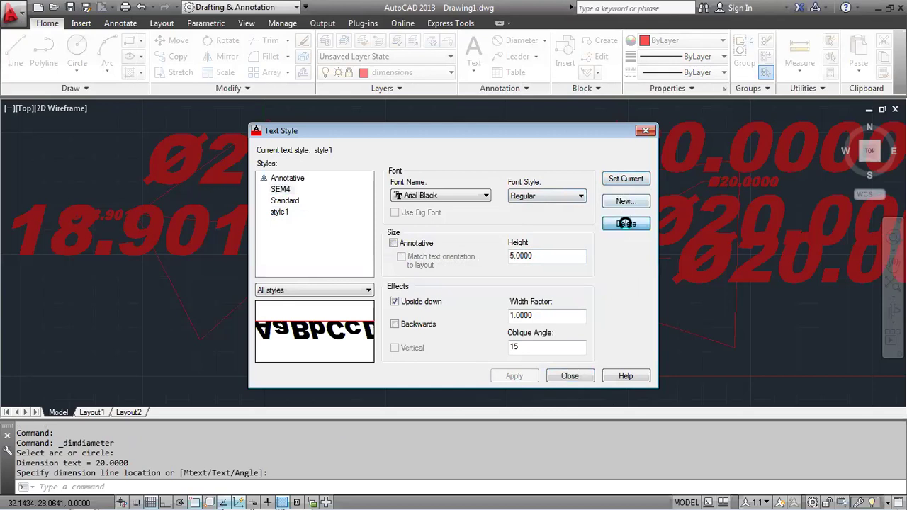
click(434, 291)
click(282, 202)
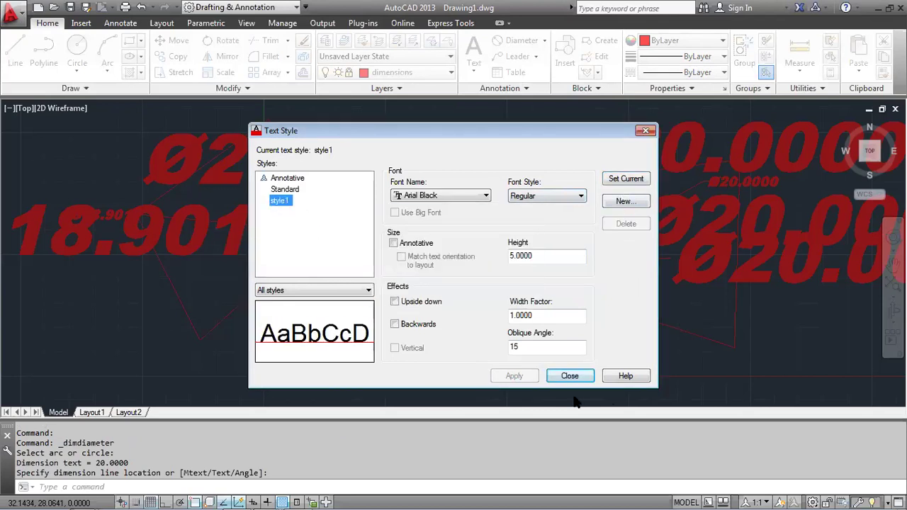
click(354, 294)
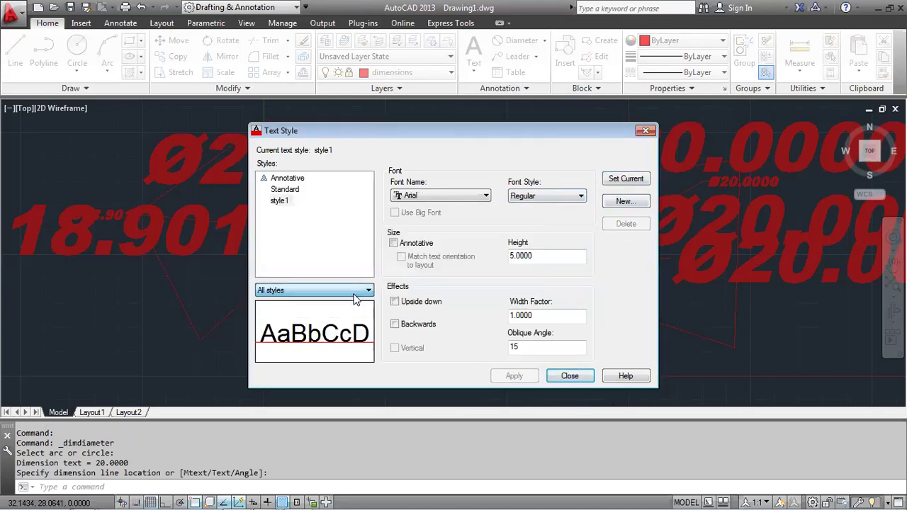
click(569, 380)
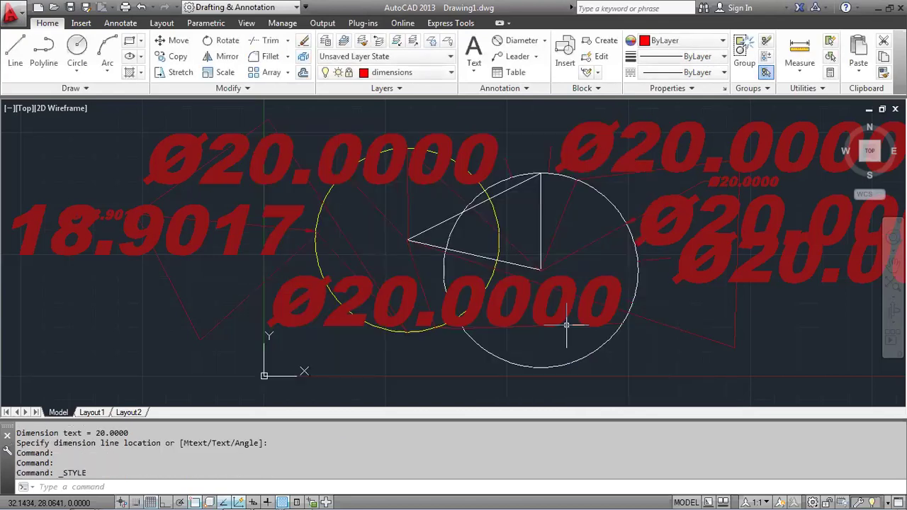
Dimension the lower-left circle's Ø20.0000 diameter below the yellow circle, then enter -DIM
click(517, 40)
click(464, 331)
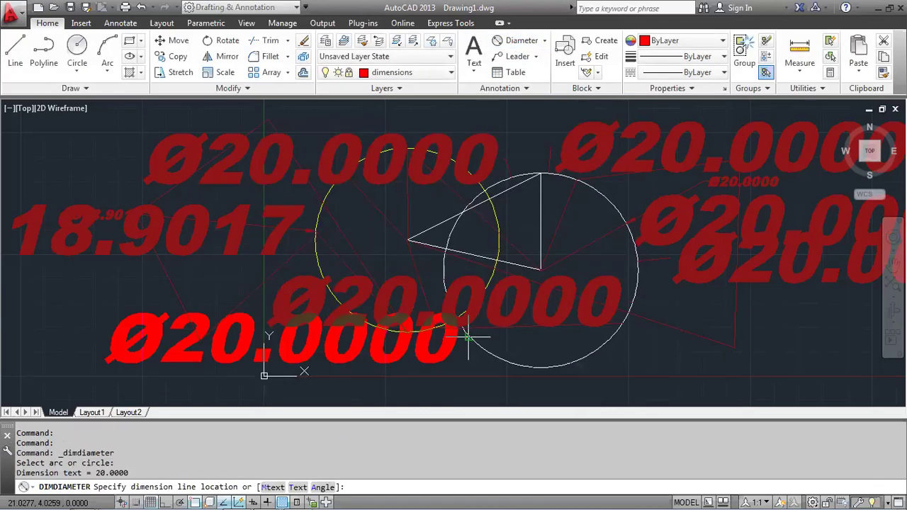
scroll(447, 333, down, 4)
scroll(467, 315, down, 1)
scroll(484, 300, up, 2)
mouse_move(484, 300)
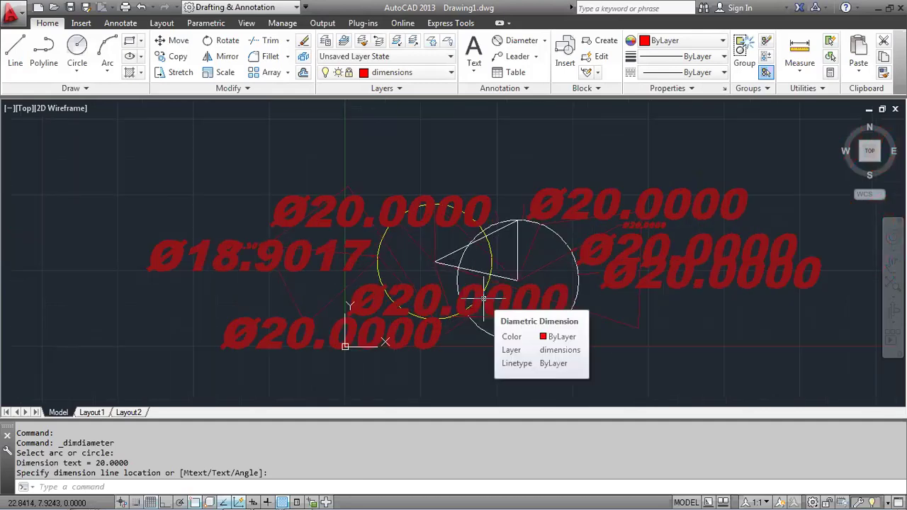
text(-DIM)
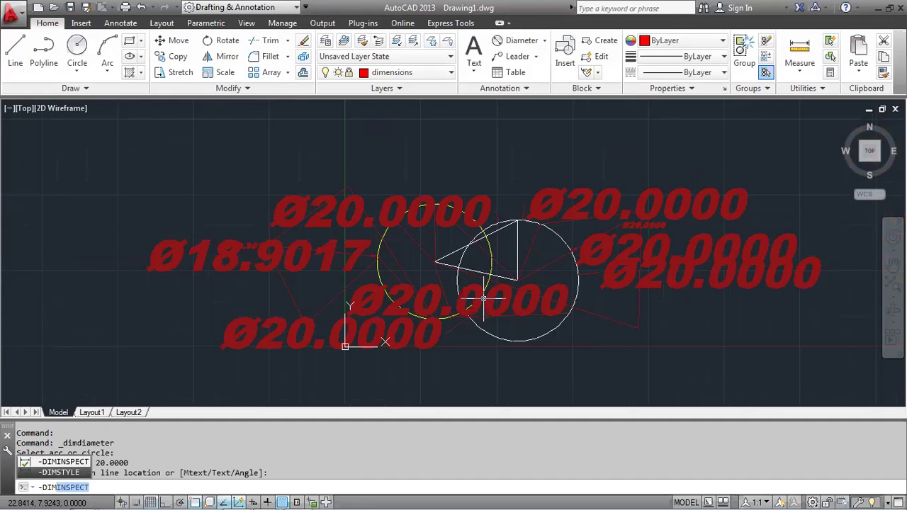
key(Return)
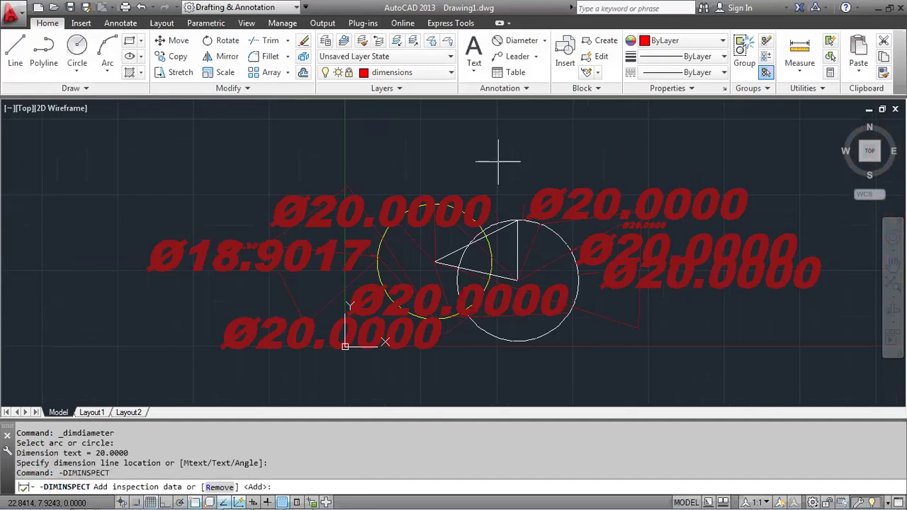
key(Escape)
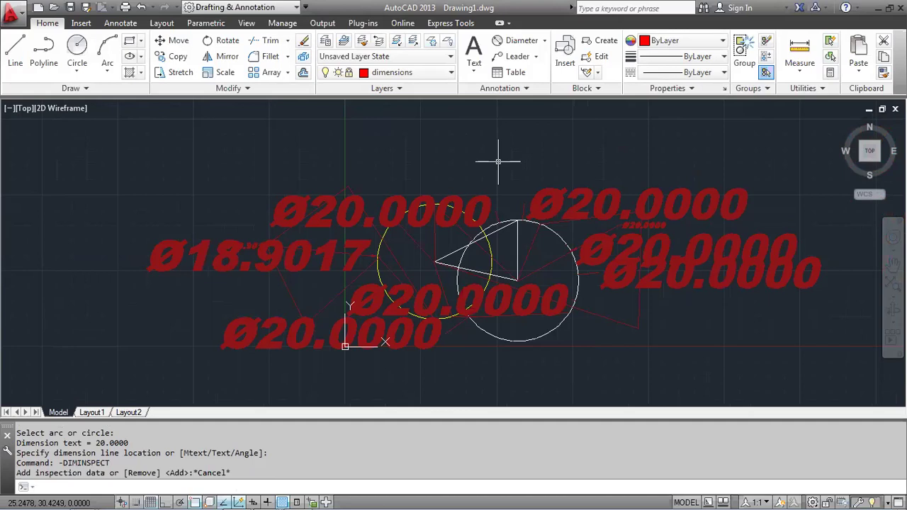
text(-DI)
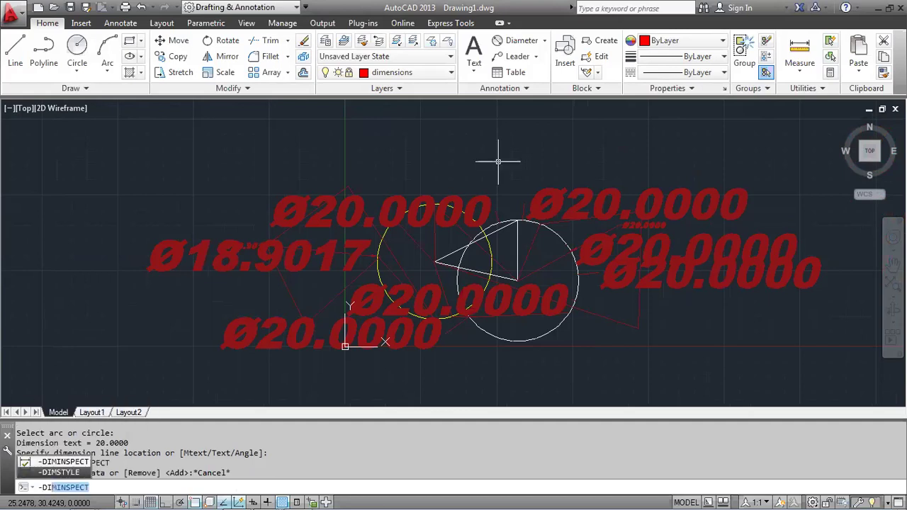
text(MSTY)
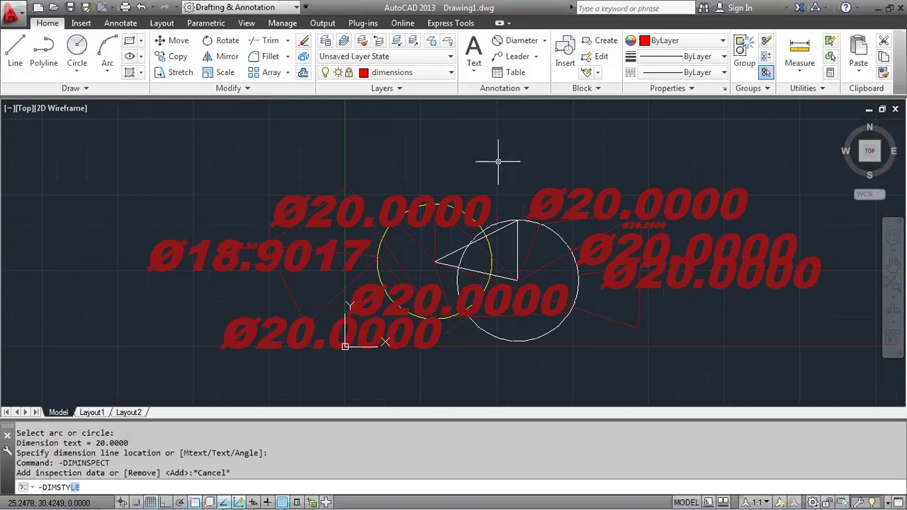
key(Return)
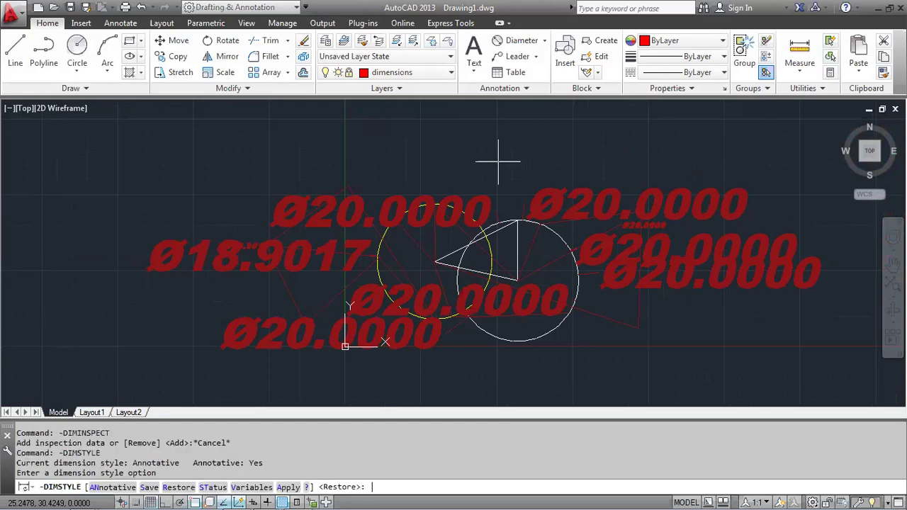
text(RESTORE)
key(Return)
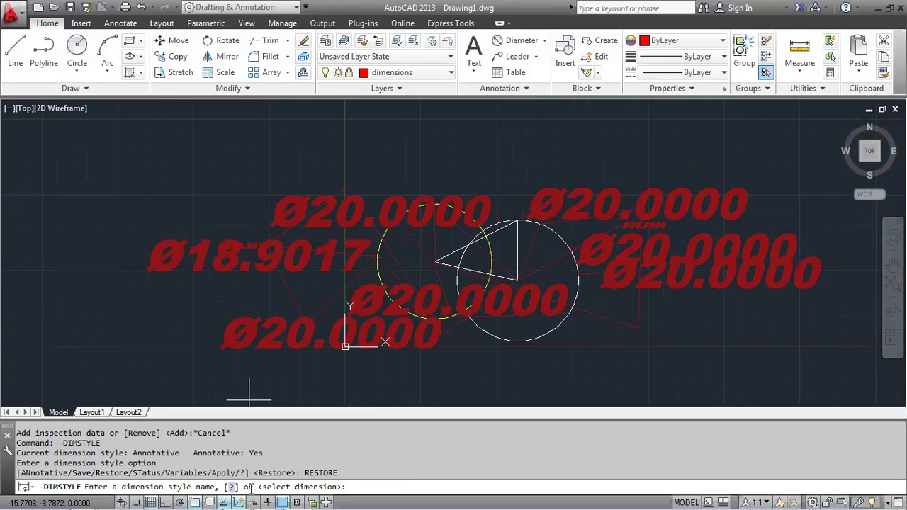
click(231, 487)
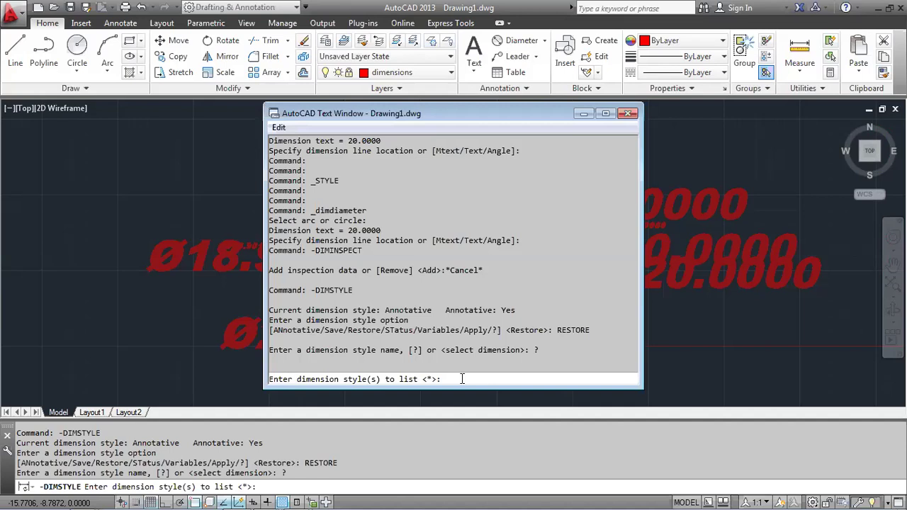
text(A)
text(L)
key(Return)
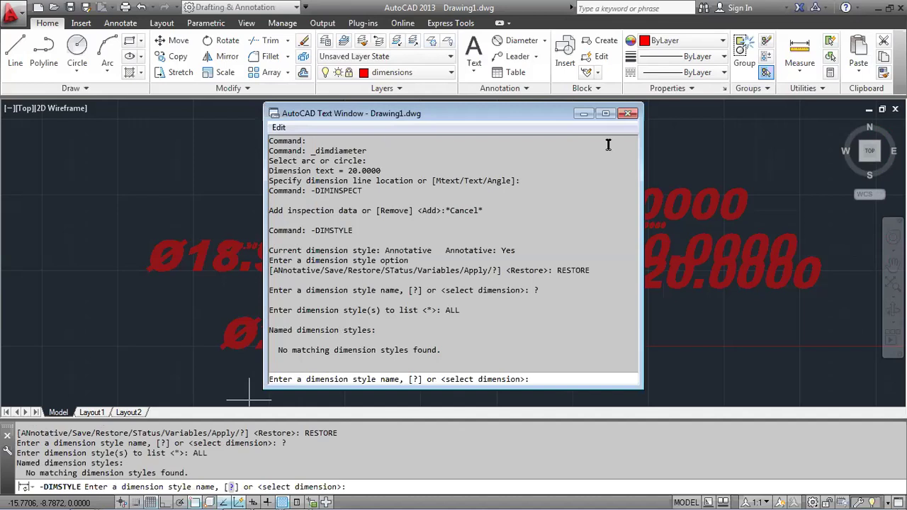
click(627, 113)
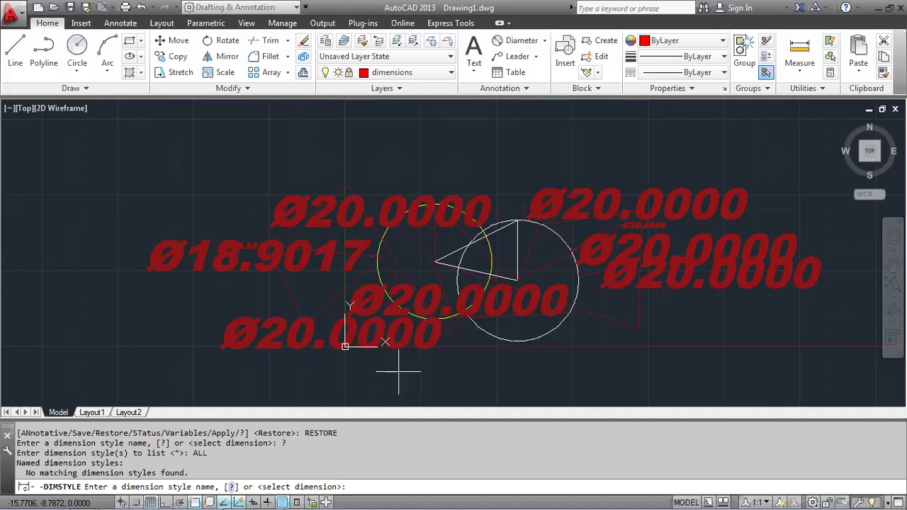
key(Escape)
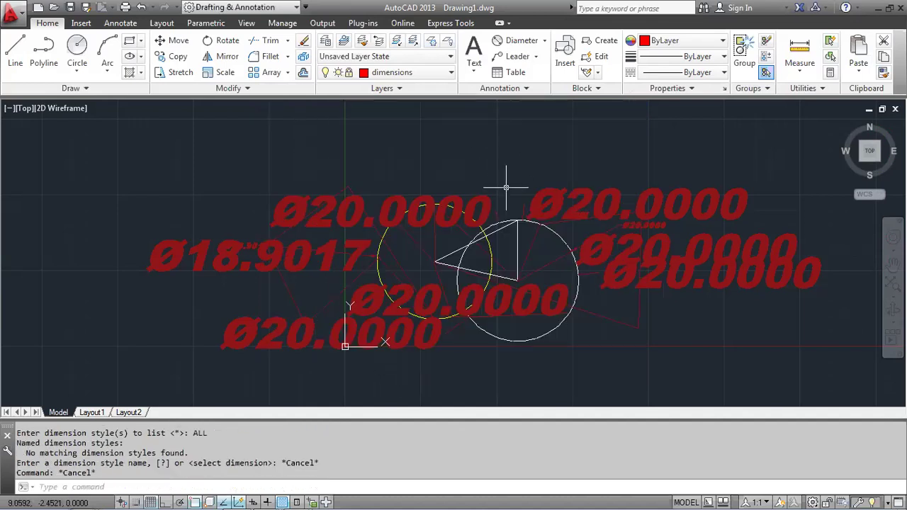
Open the Dimension Style Manager with DIMSTY and start a new dimension style
text(DIMSTY)
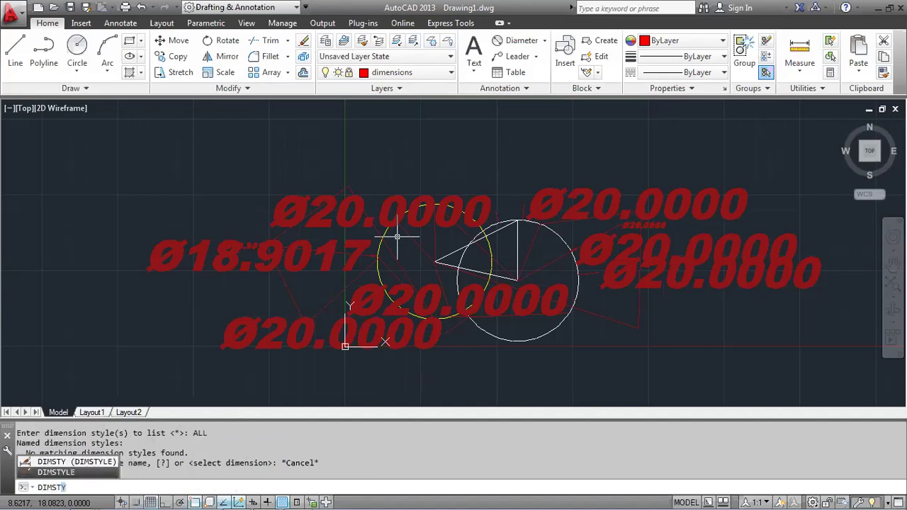
key(Return)
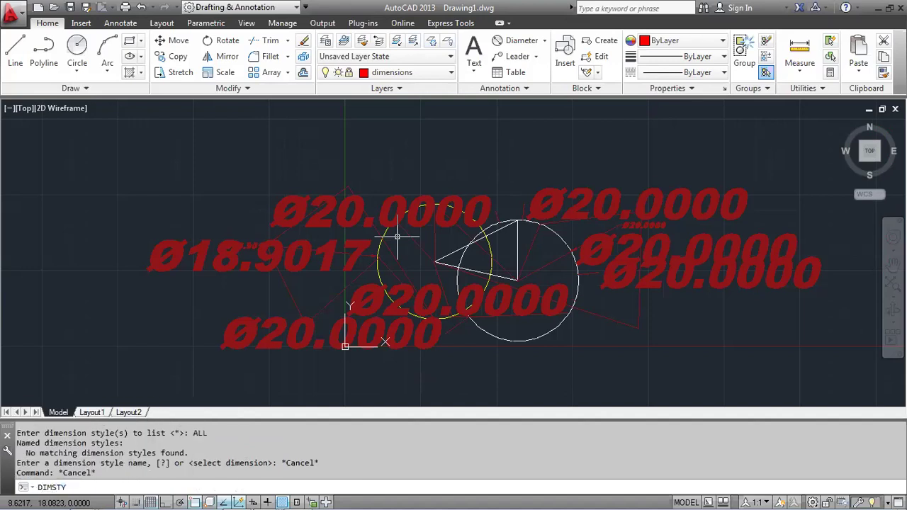
key(Return)
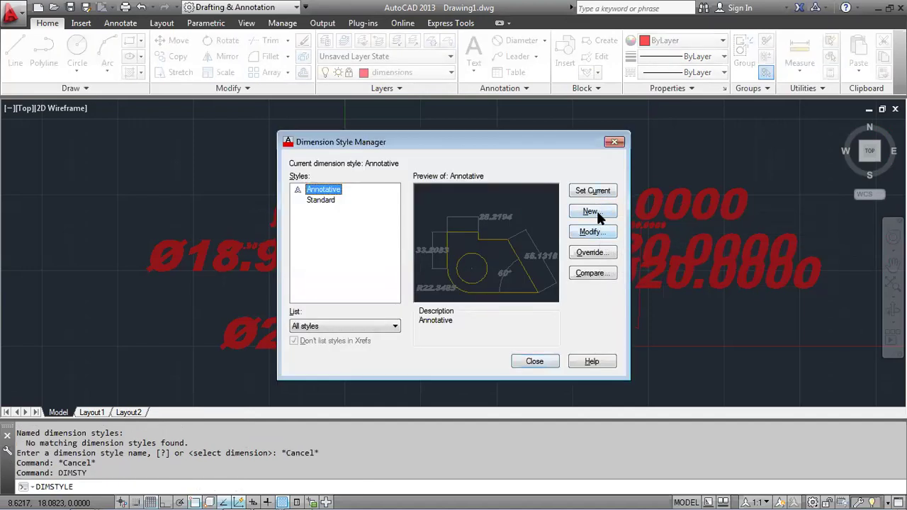
click(594, 213)
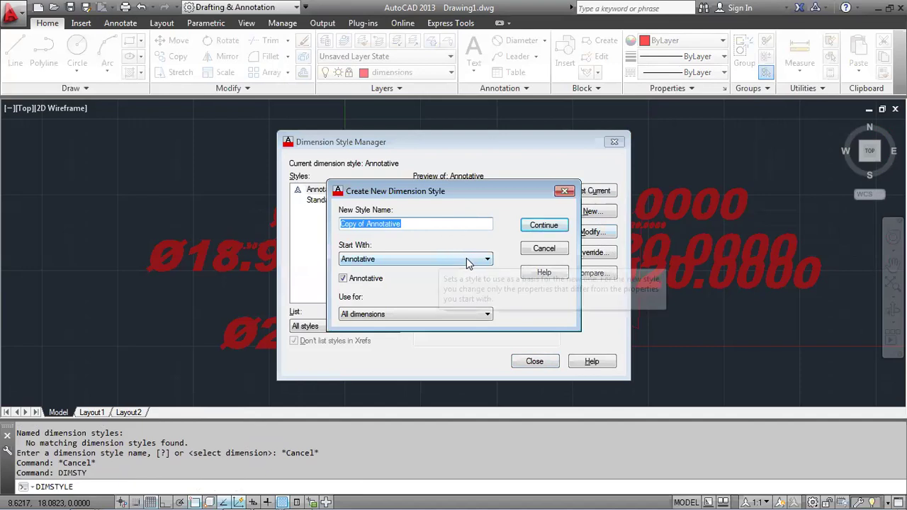
click(462, 261)
click(464, 266)
Base the new style on Standard, then cancel it and close the manager
click(465, 261)
click(440, 278)
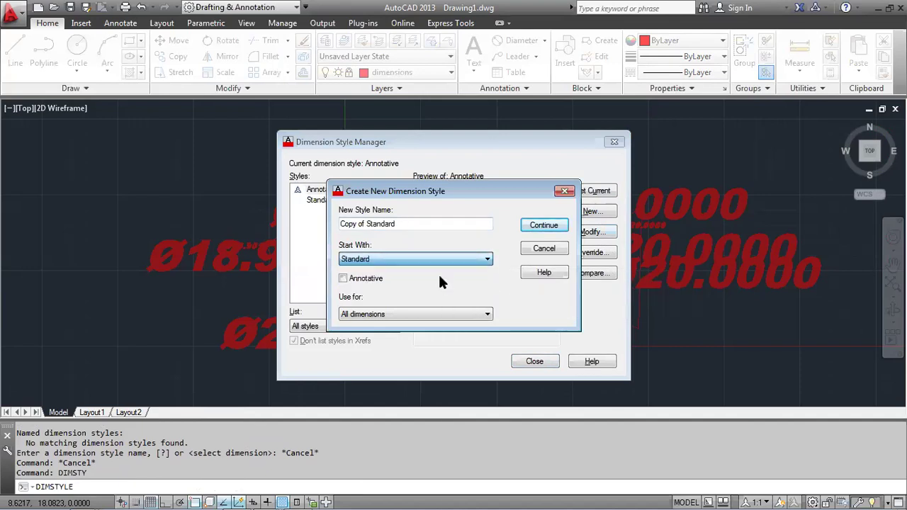
click(544, 226)
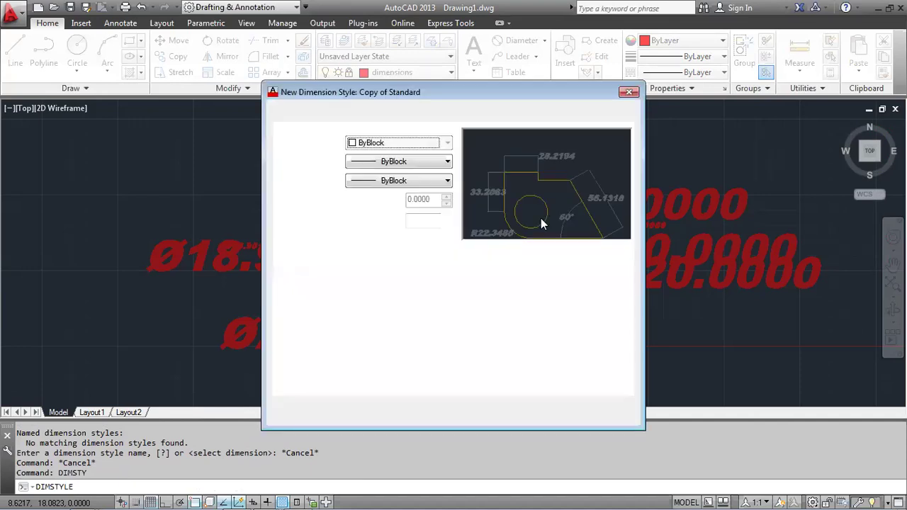
click(628, 93)
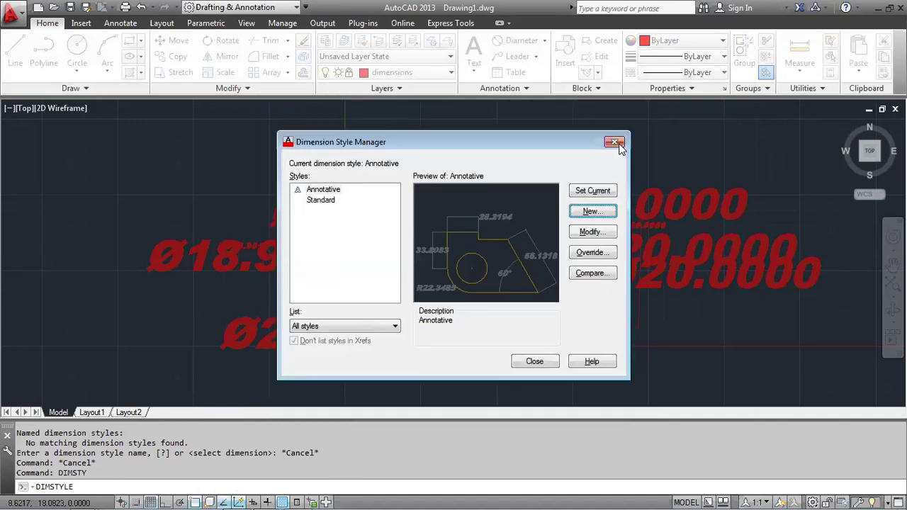
click(614, 142)
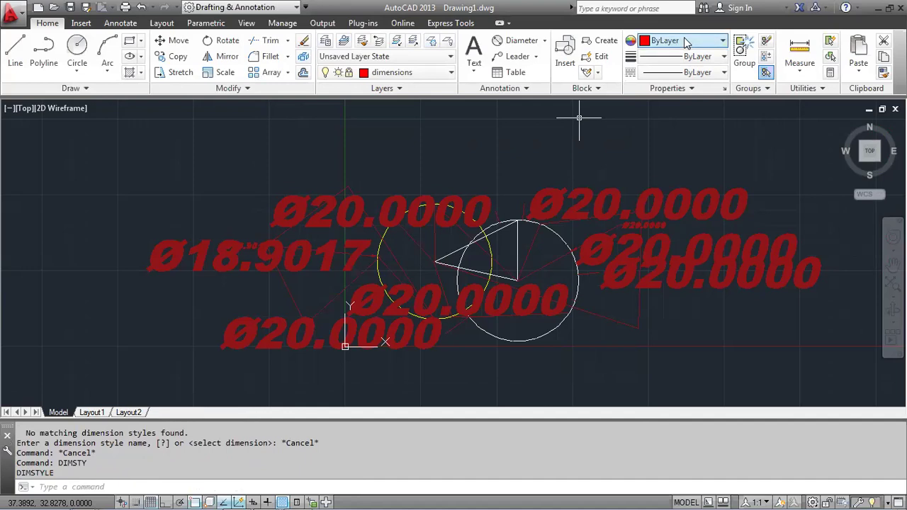
click(528, 88)
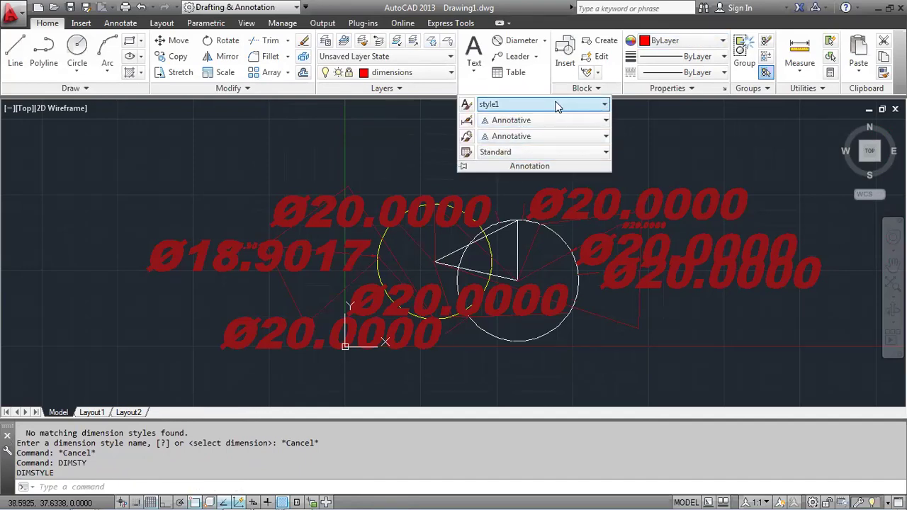
click(602, 106)
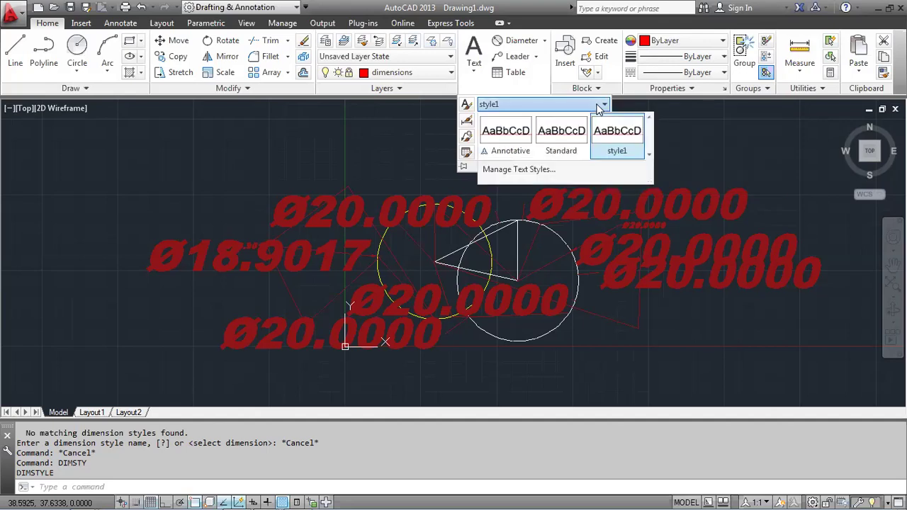
click(546, 171)
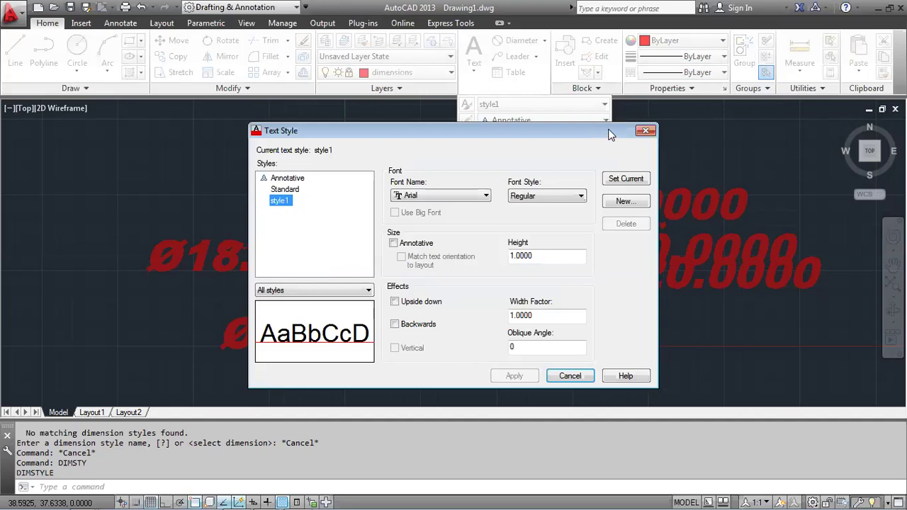
click(644, 132)
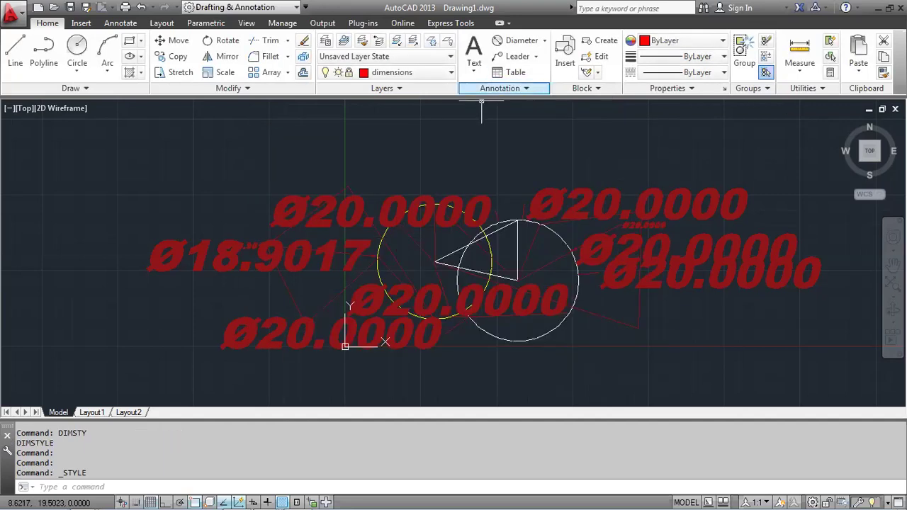
Create a new dimension style 'Copy of Standard' from Standard via DIMSTY
text(DIM)
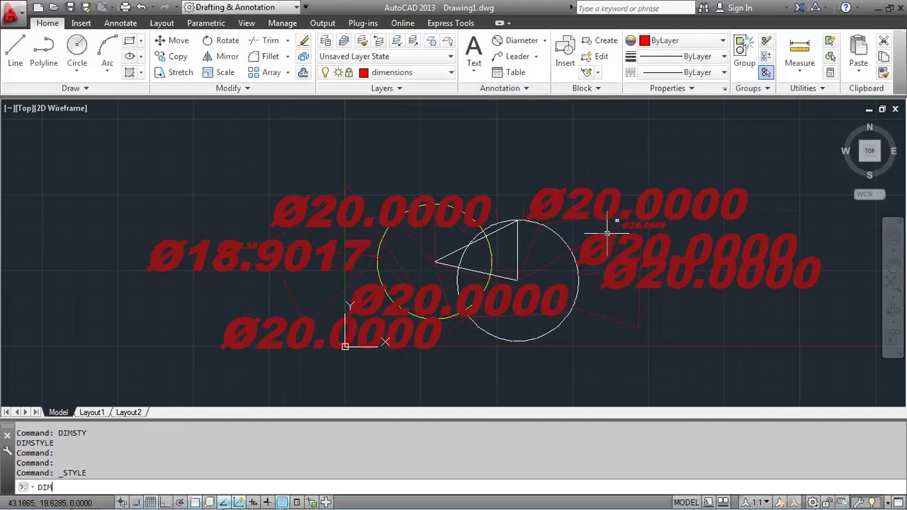
text(STY)
key(Return)
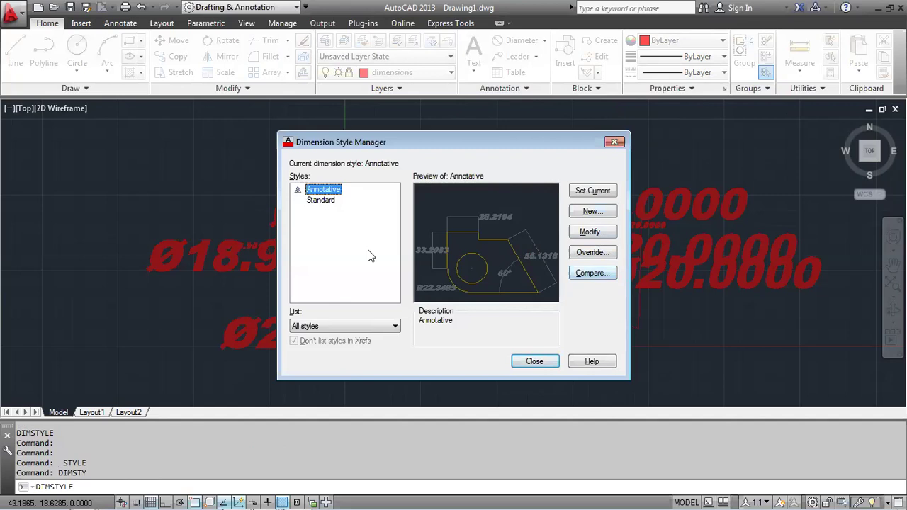
click(326, 199)
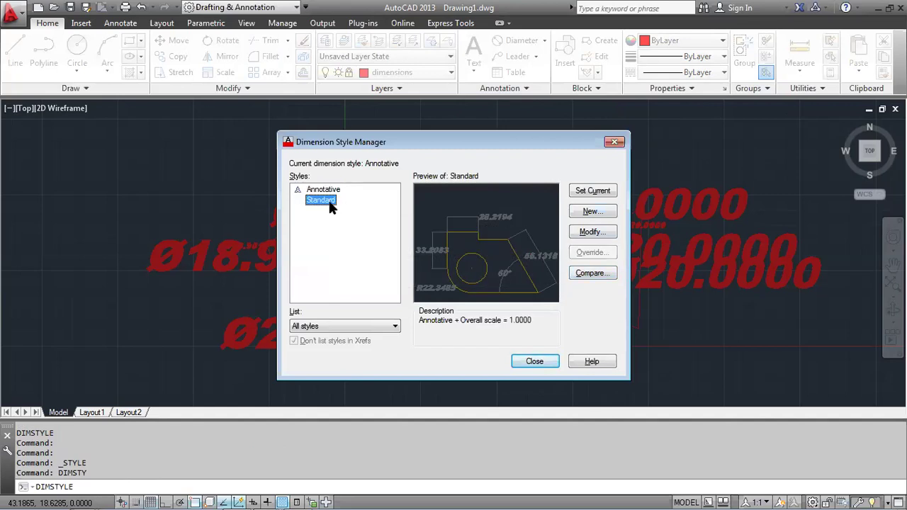
click(591, 214)
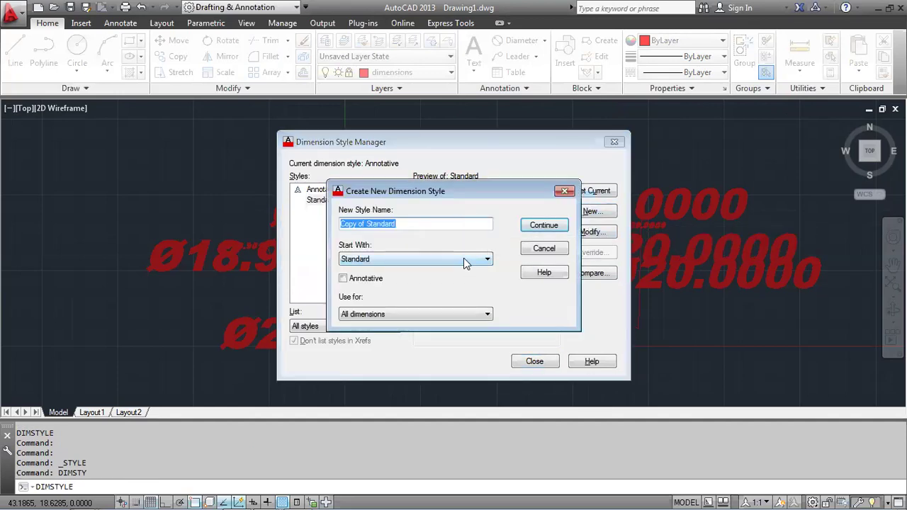
click(552, 225)
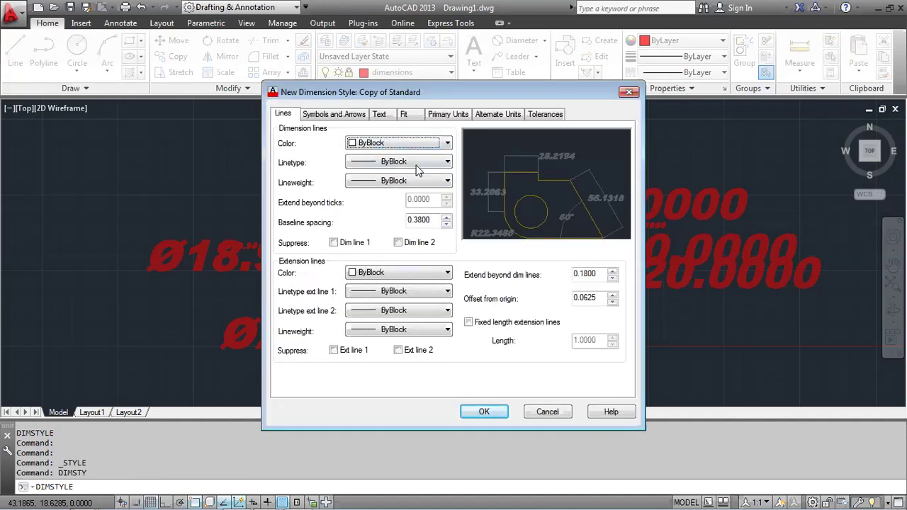
click(376, 116)
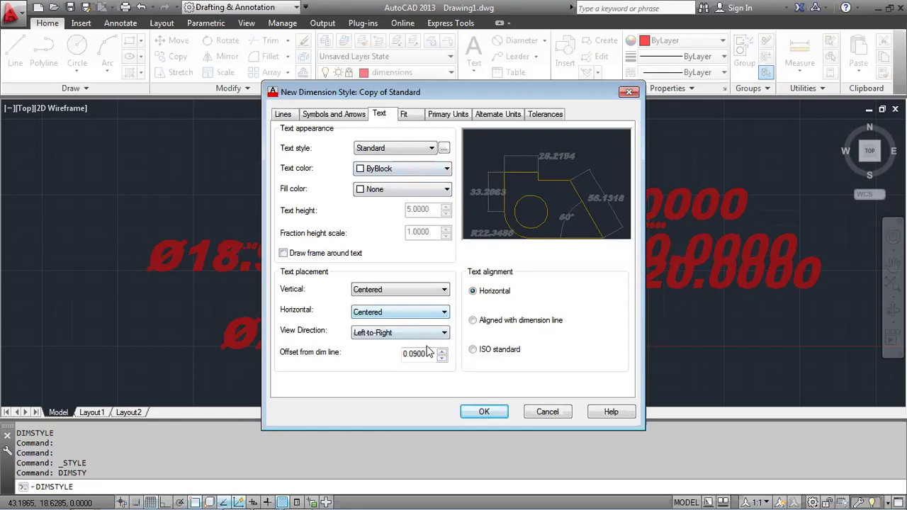
Set the new dimension style's text style to style1
click(397, 191)
click(393, 188)
click(395, 150)
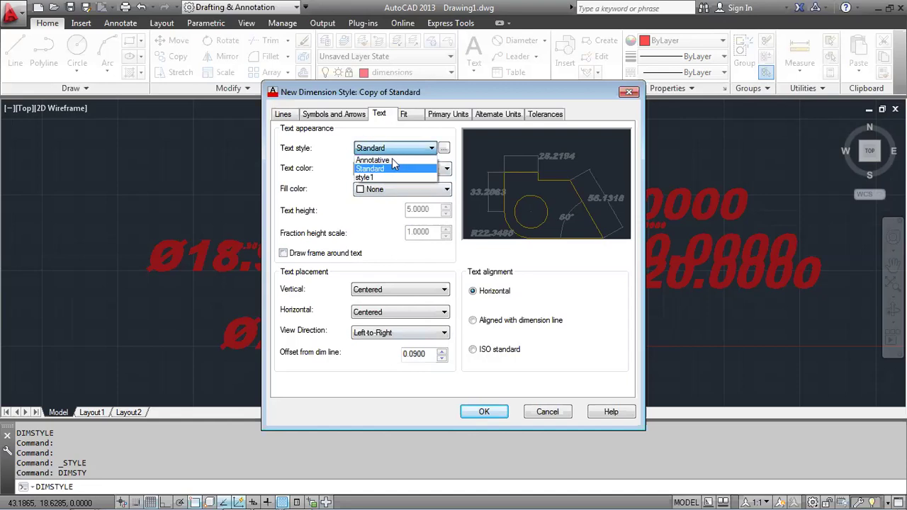
click(384, 177)
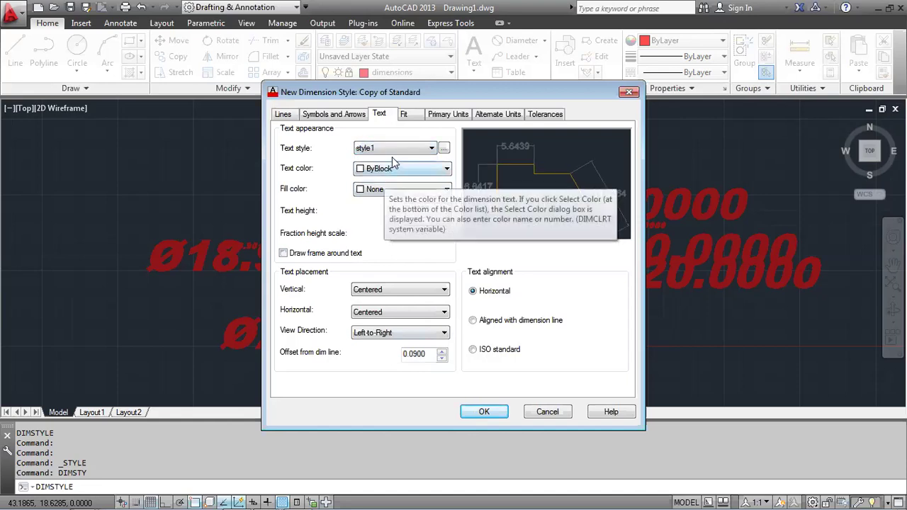
click(392, 150)
click(389, 176)
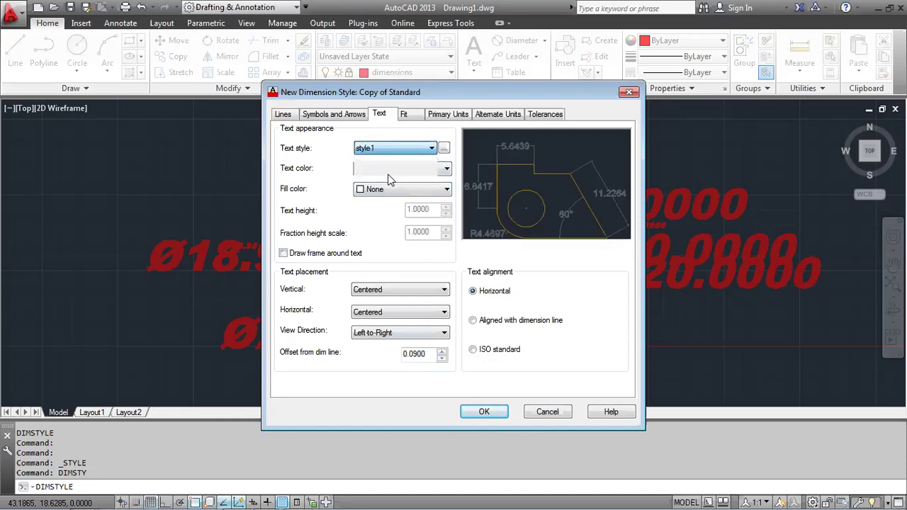
Review the Fit, Symbols and Lines settings, then toggle the text frame on and off
click(439, 116)
click(405, 116)
click(366, 116)
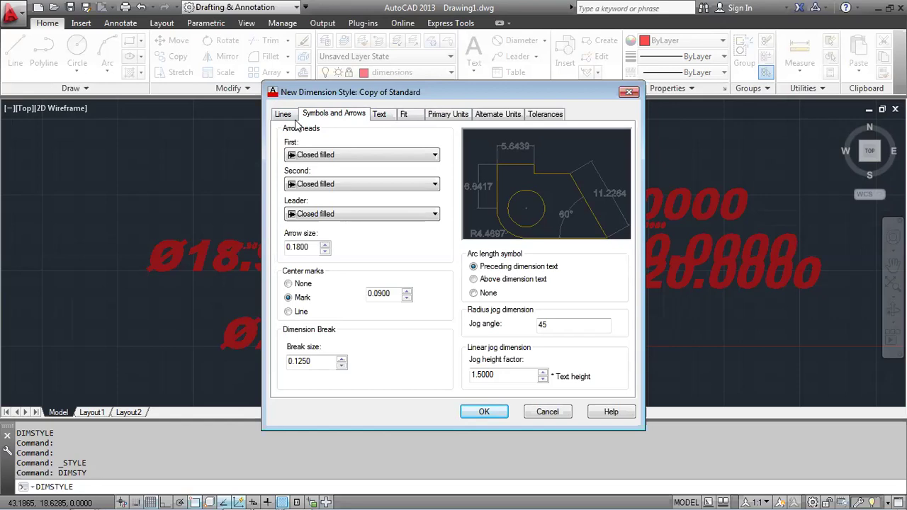
click(287, 115)
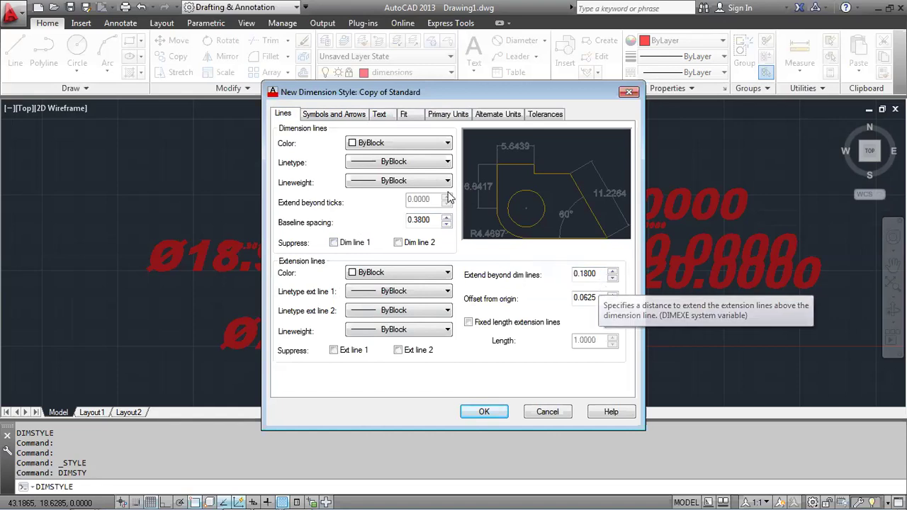
click(363, 116)
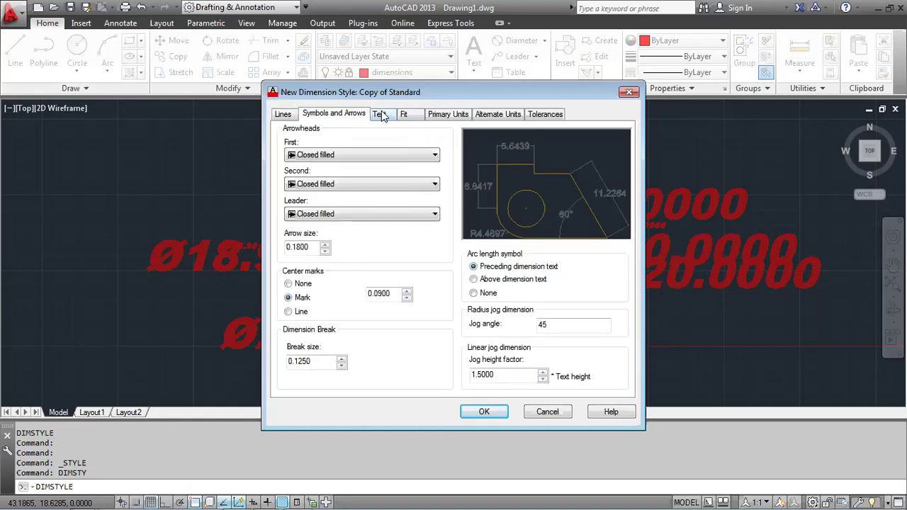
click(381, 115)
click(284, 253)
click(283, 253)
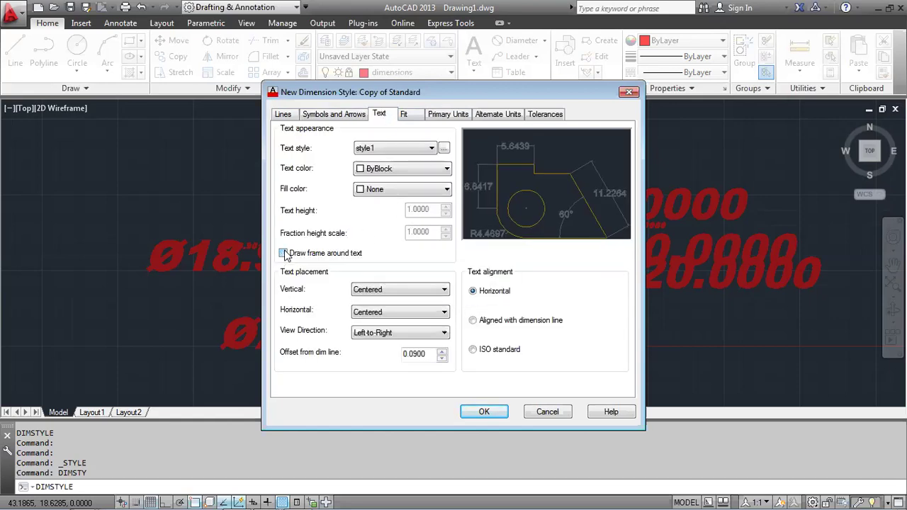
Change the style1 text style's height to 2 and apply it
click(443, 149)
click(538, 253)
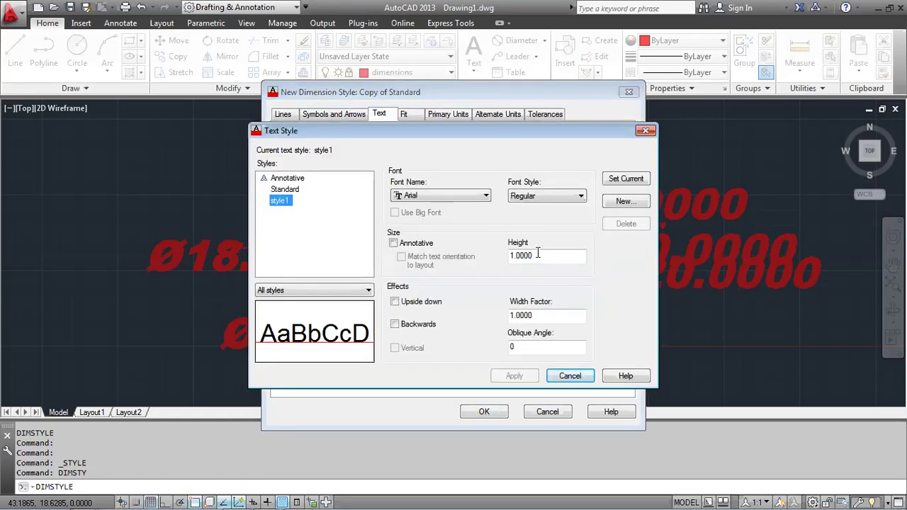
drag(537, 254, 484, 259)
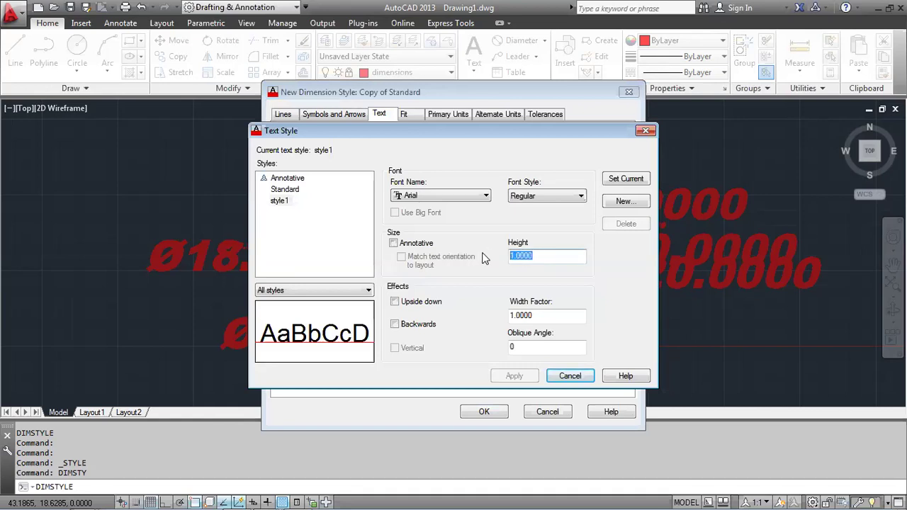
text(2)
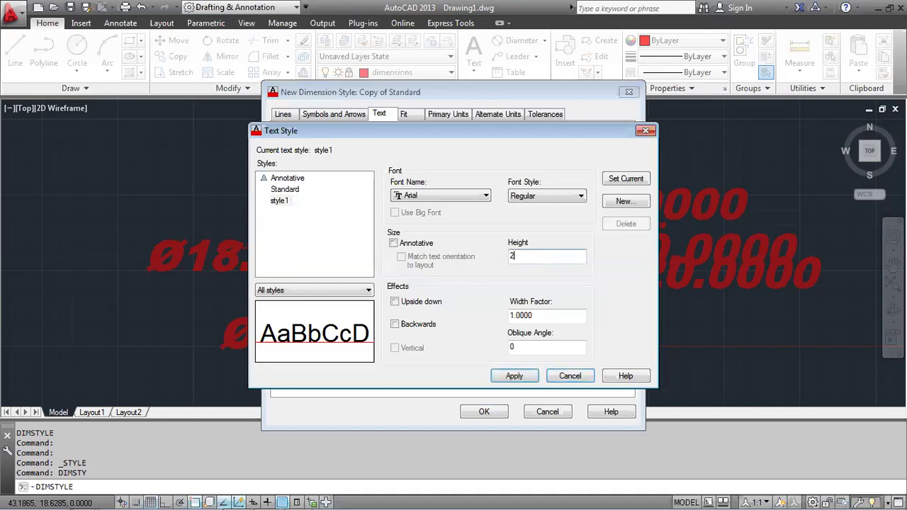
click(515, 374)
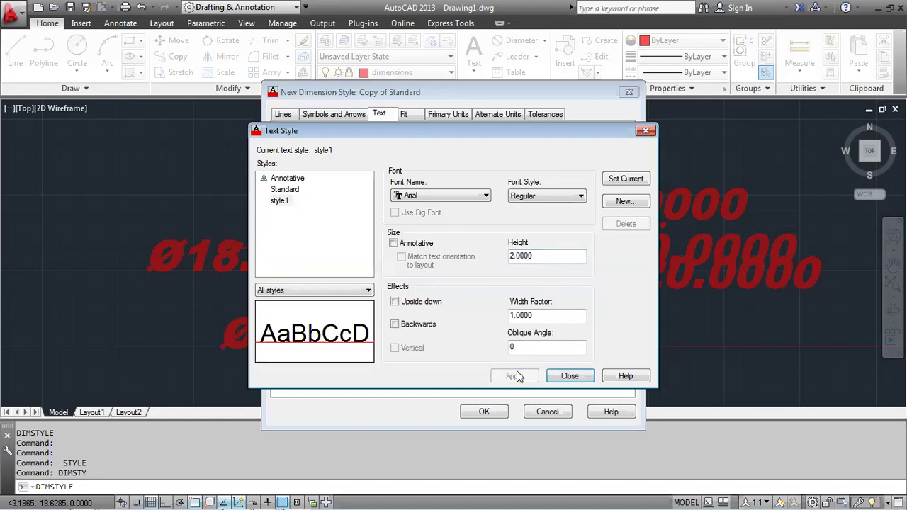
Give style1 a -15 oblique angle, save it, and accept the Copy of Standard style
drag(535, 316, 475, 306)
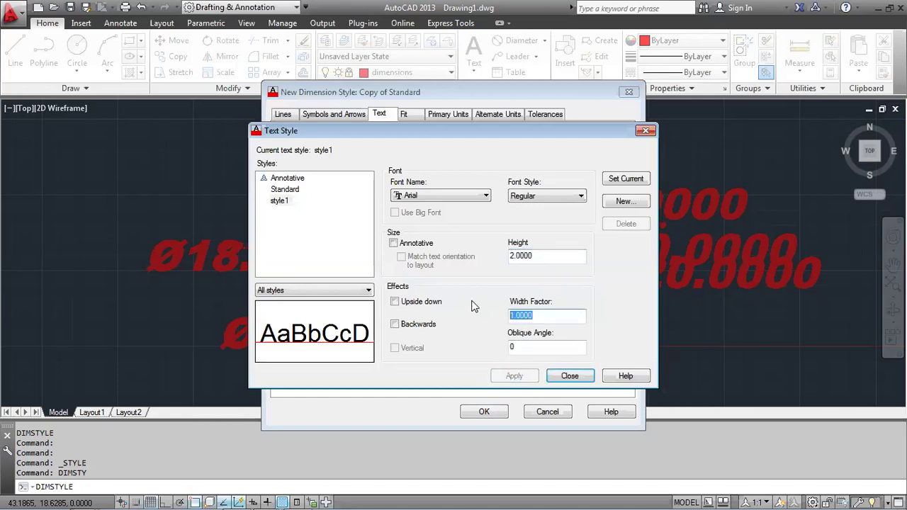
text(2)
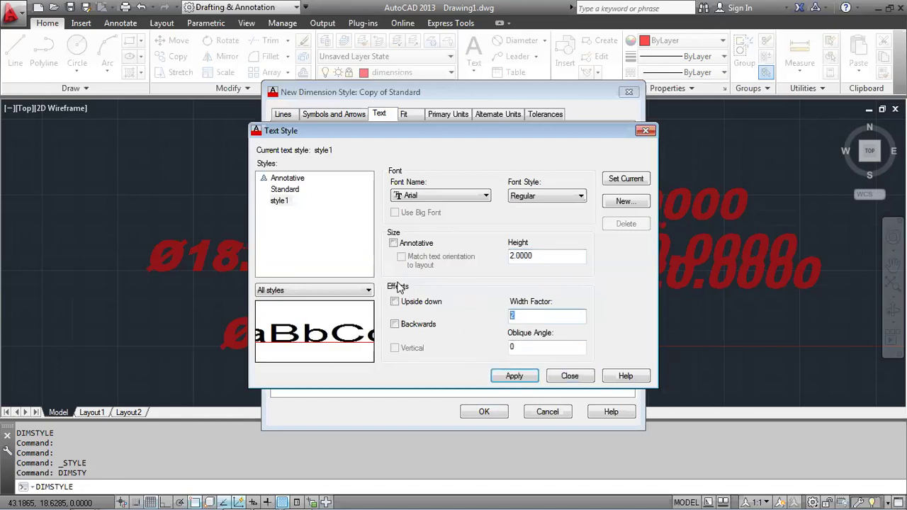
text(1)
double_click(510, 346)
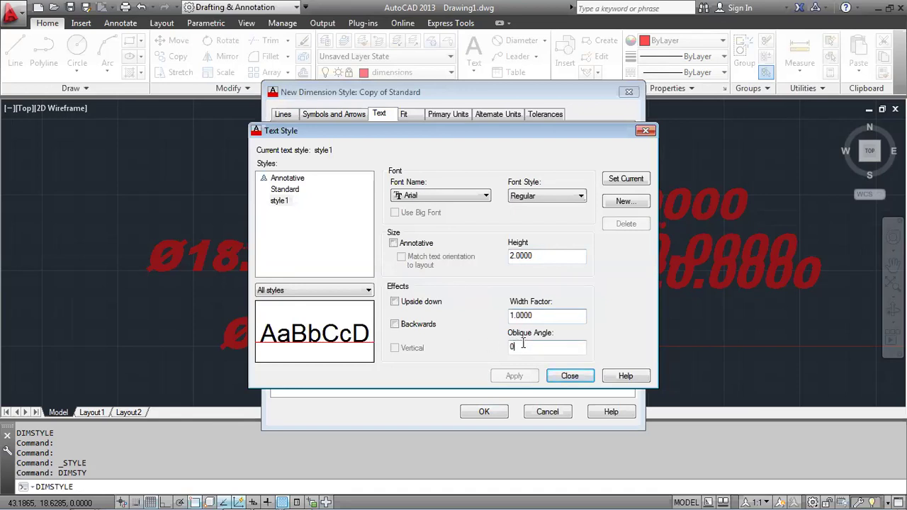
text(-15)
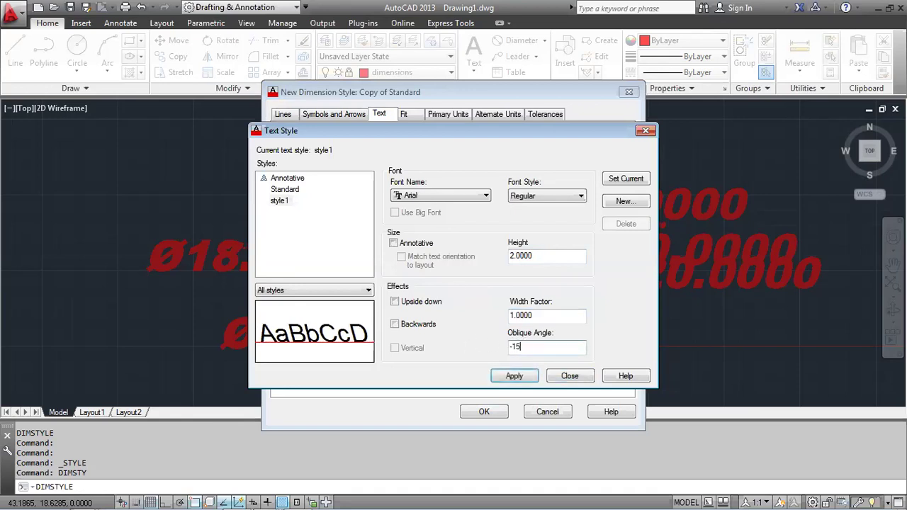
click(513, 377)
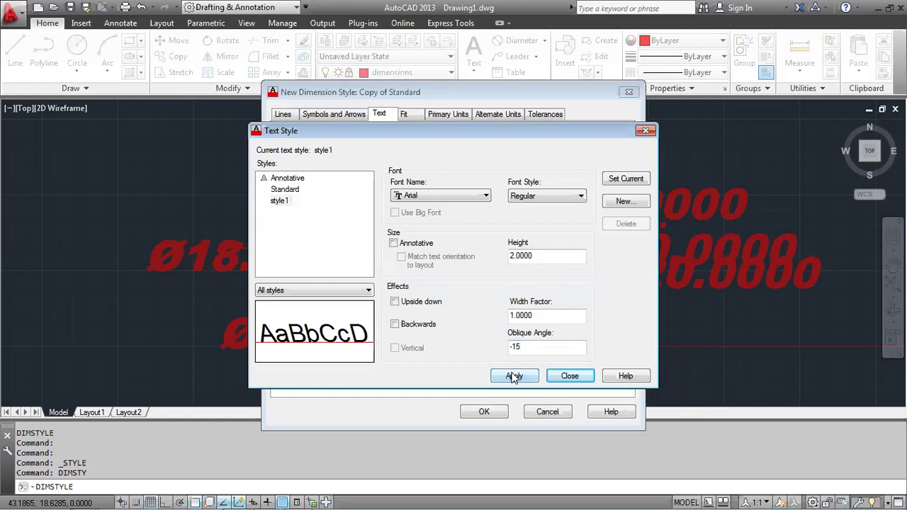
click(569, 376)
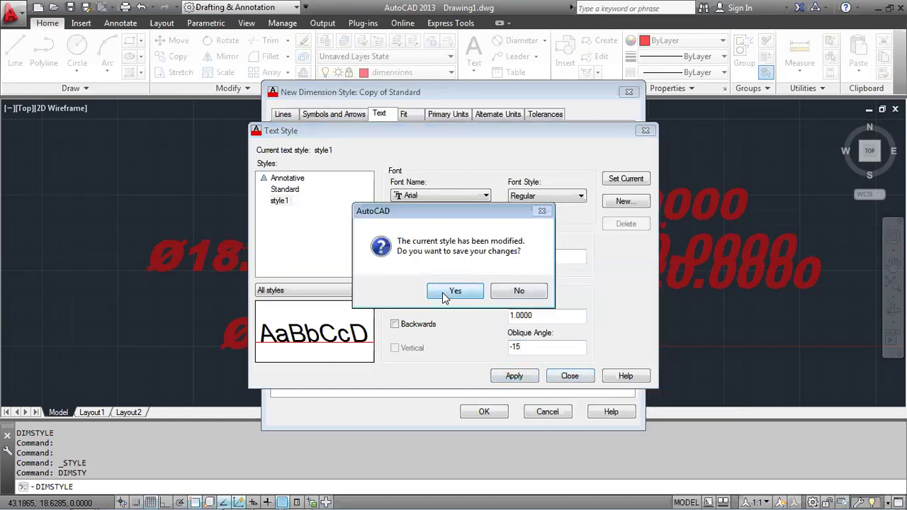
click(452, 292)
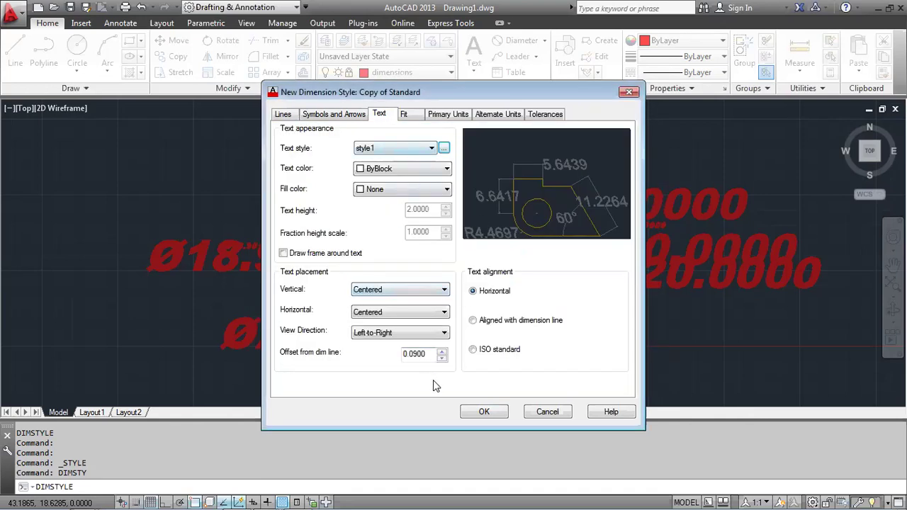
click(484, 411)
Start a diameter dimension on the white circle and check the current text style
click(534, 362)
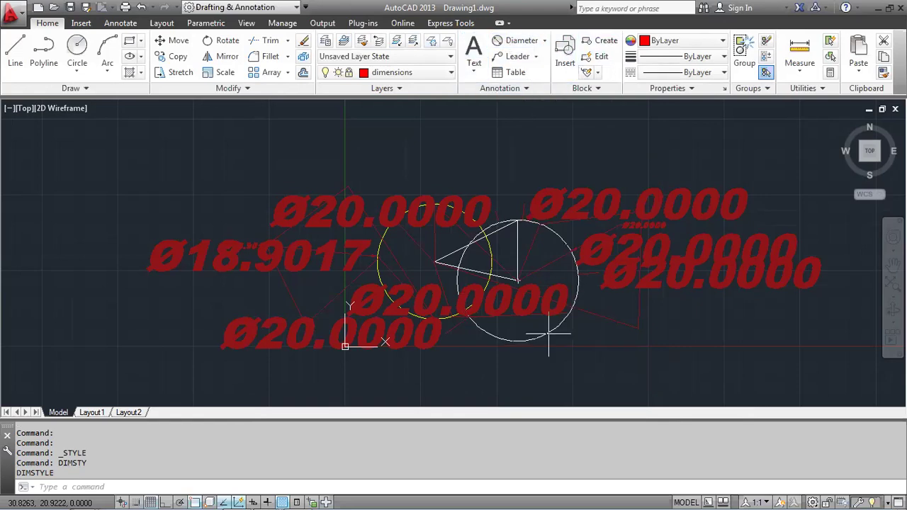
click(516, 40)
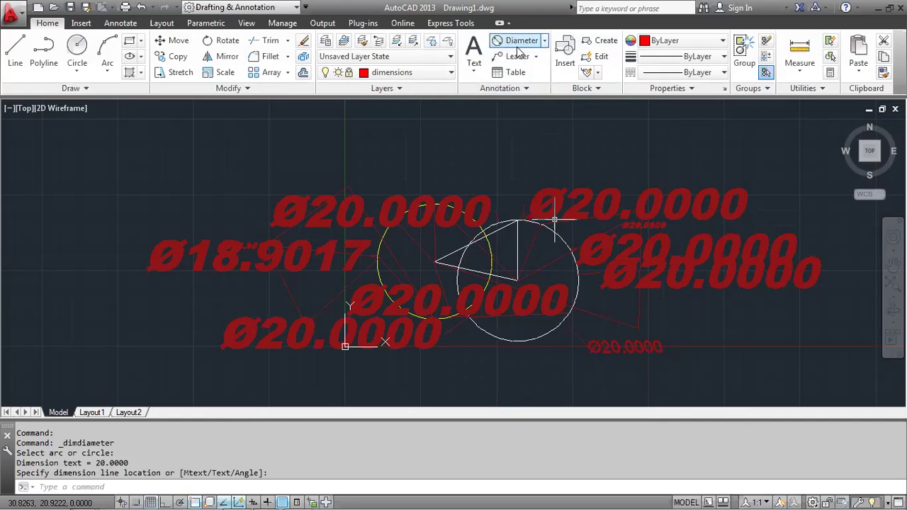
click(526, 90)
click(526, 106)
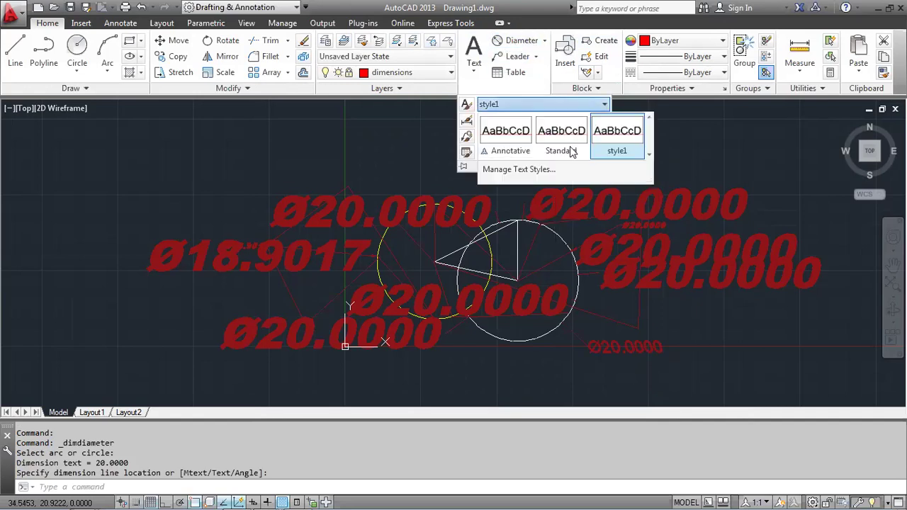
click(569, 138)
Draw a multiline text box below the circle, then discard it unsaved
click(474, 51)
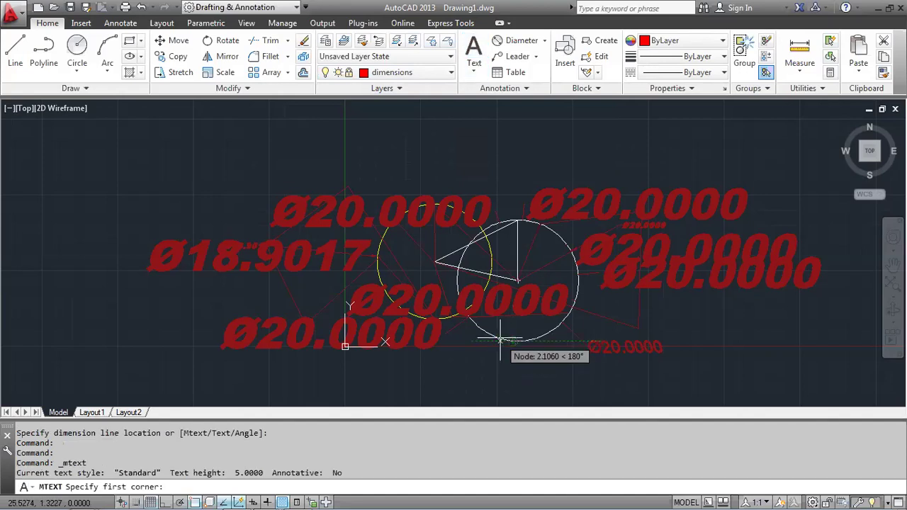
click(500, 339)
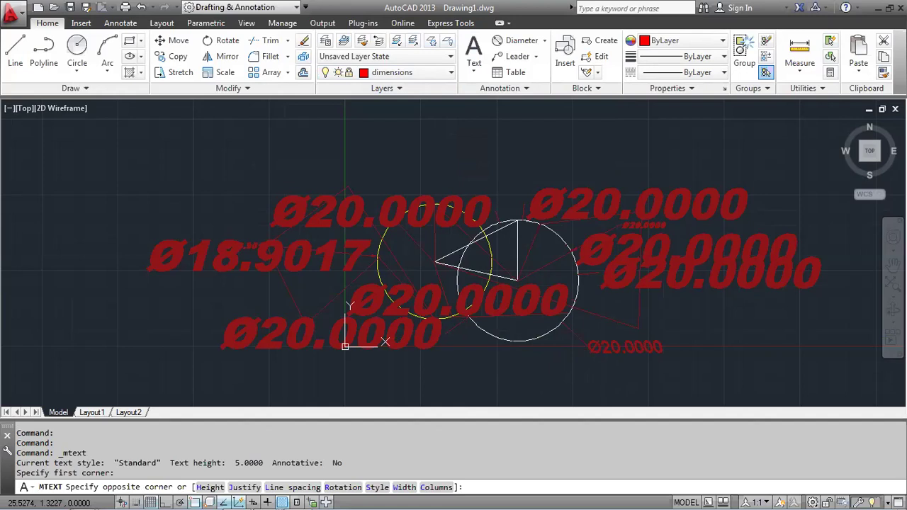
click(448, 383)
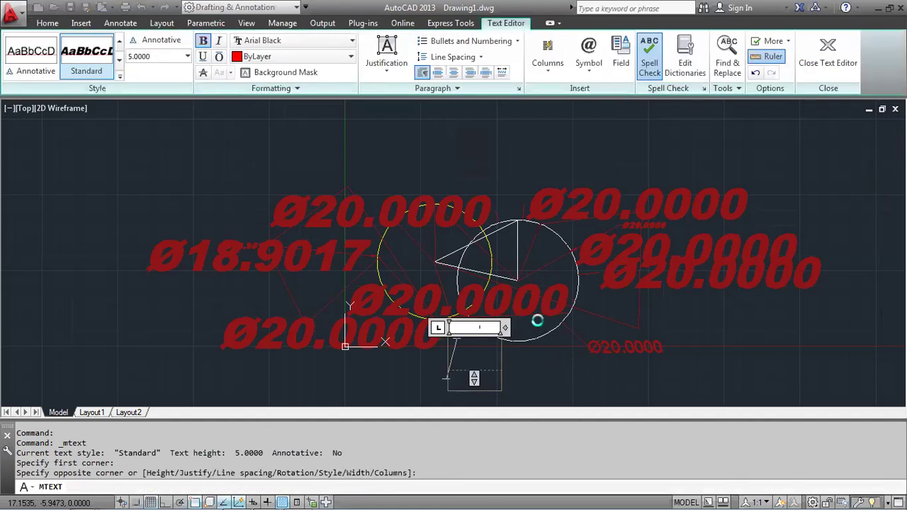
key(Escape)
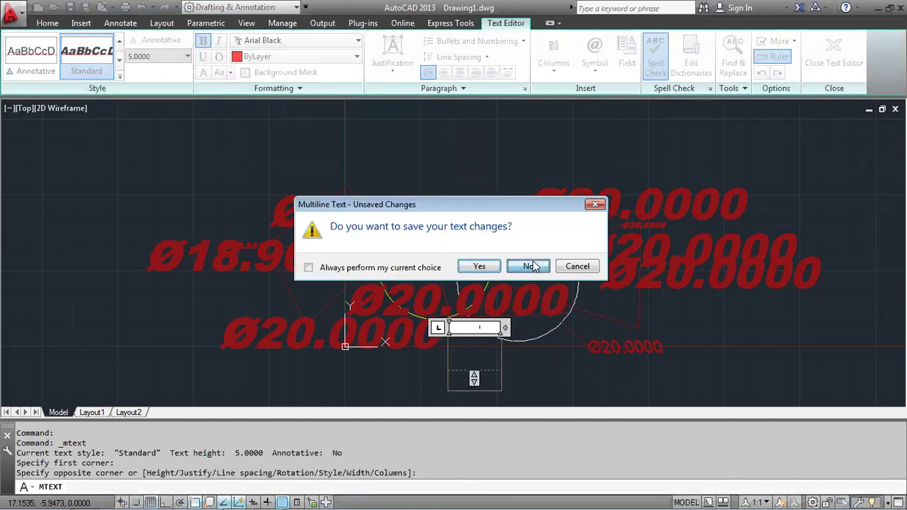
click(534, 265)
key(Escape)
key(Escape)
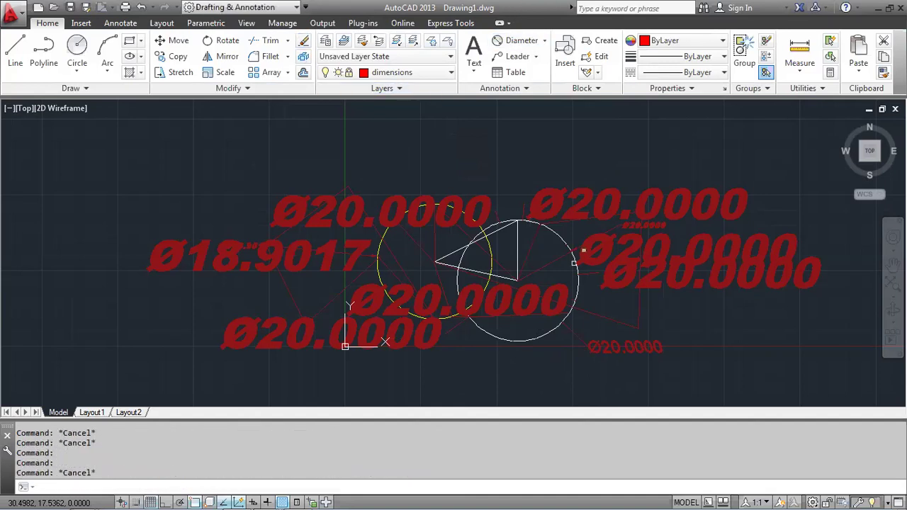
Place Ø20.0000 dimensions above the drawing and below the white circle, with Annotative text style
click(549, 229)
click(602, 136)
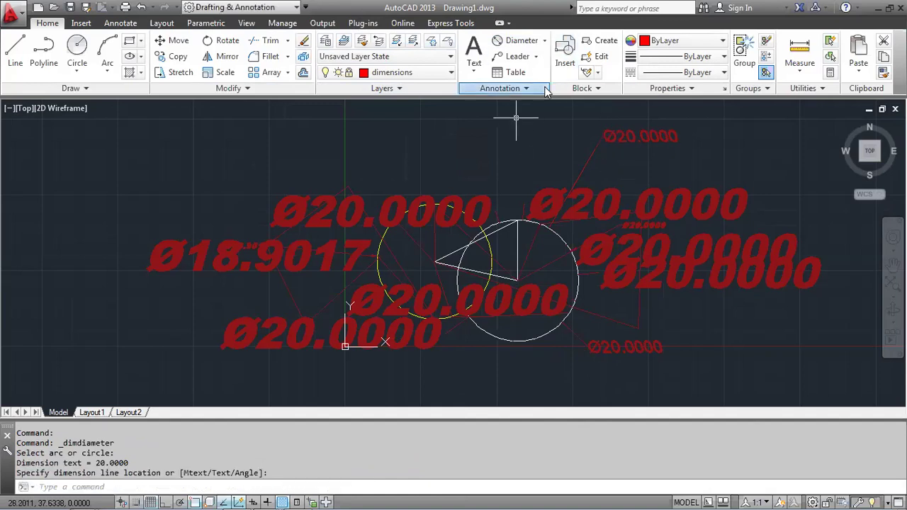
click(499, 88)
click(532, 105)
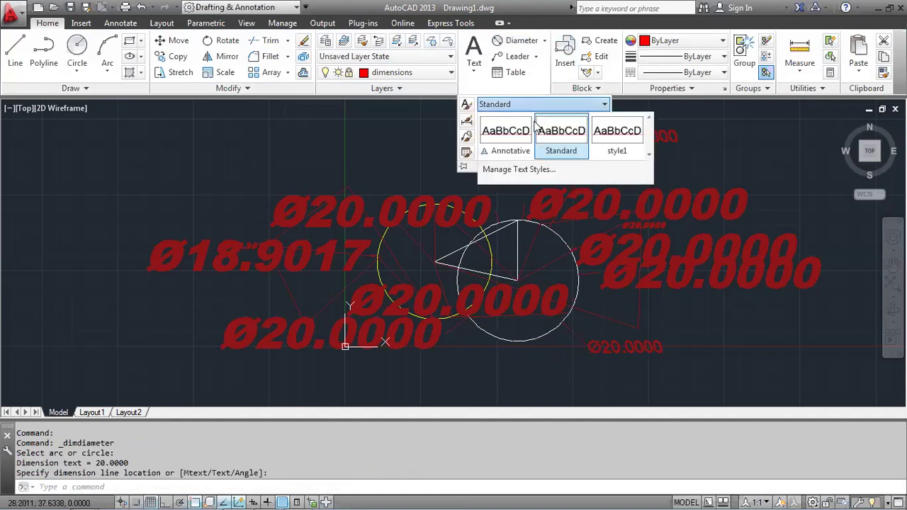
click(619, 148)
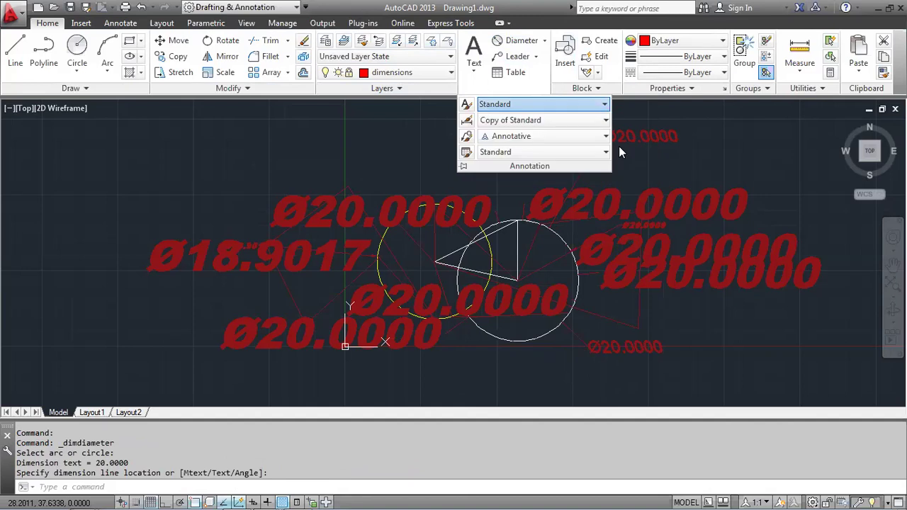
click(554, 106)
click(507, 136)
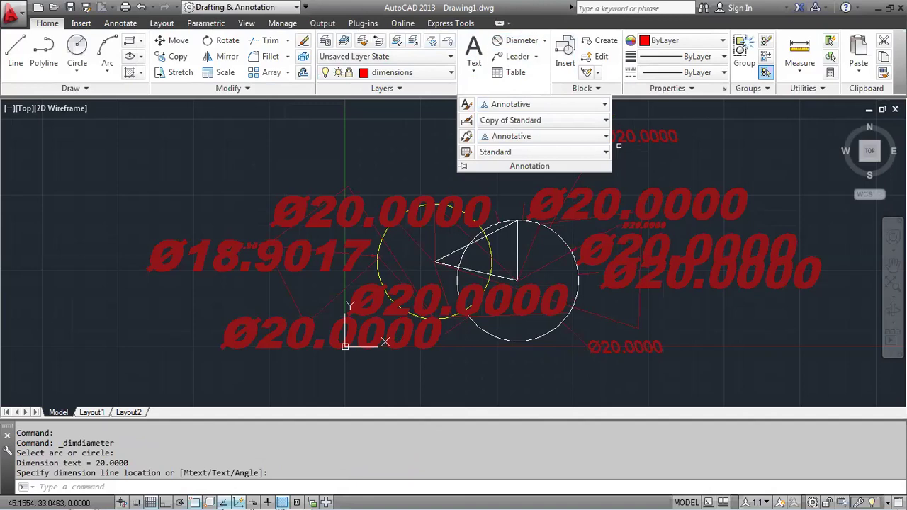
click(467, 365)
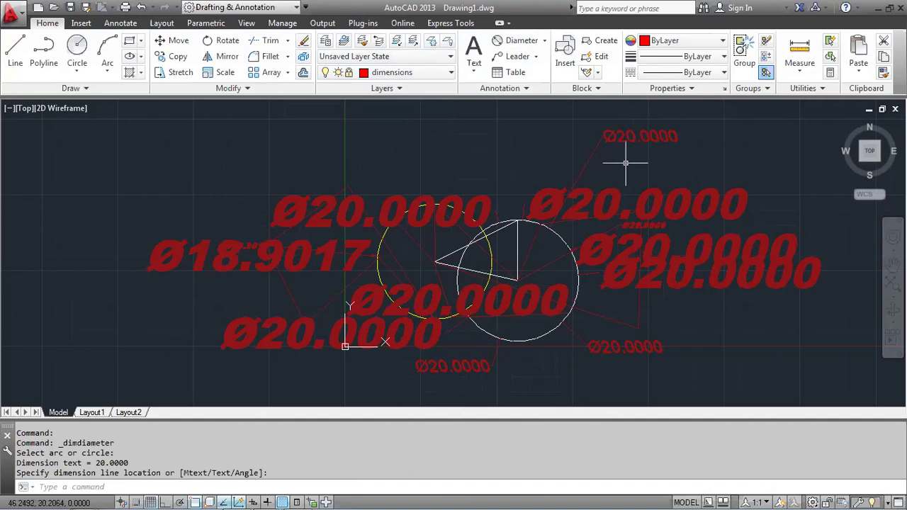
text(DIM)
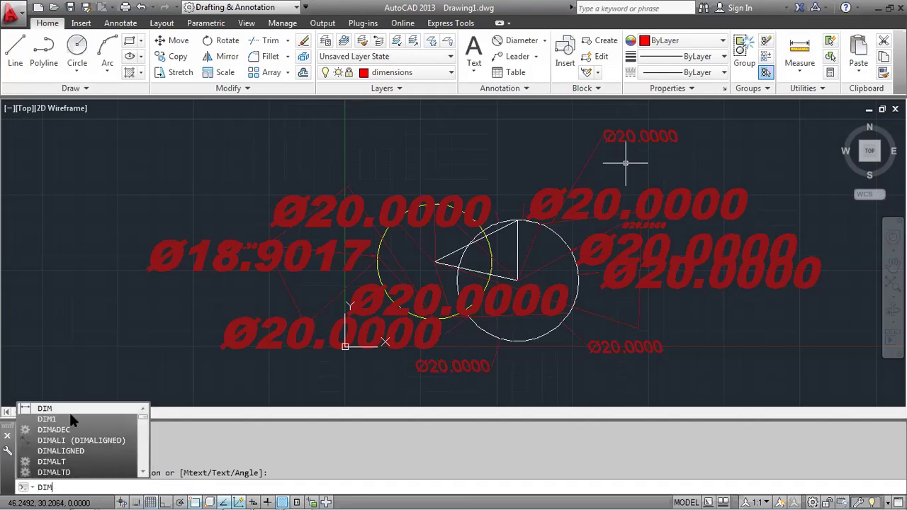
text(ST)
text(YLE)
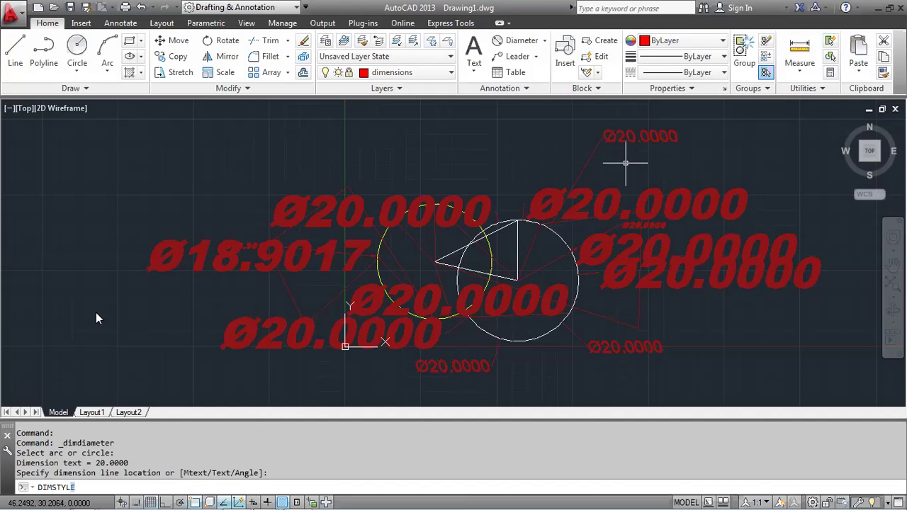
key(Return)
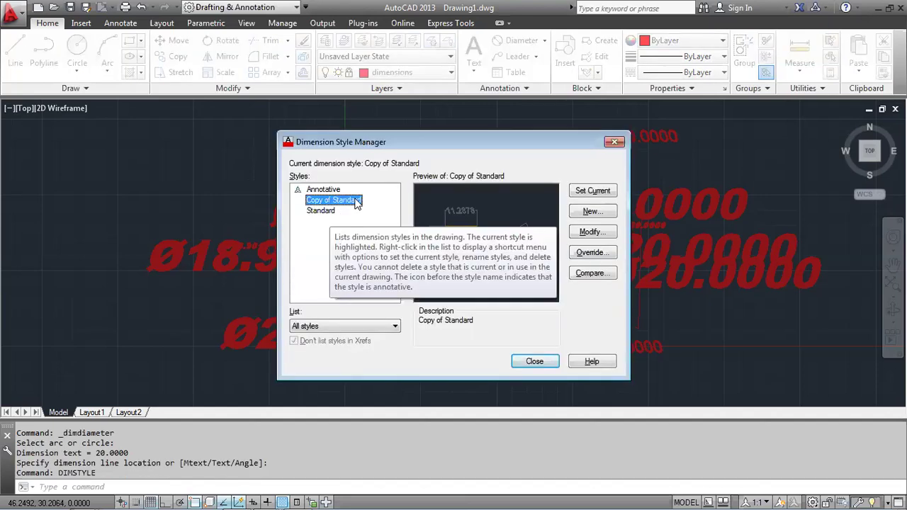
click(614, 143)
scroll(577, 230, down, 3)
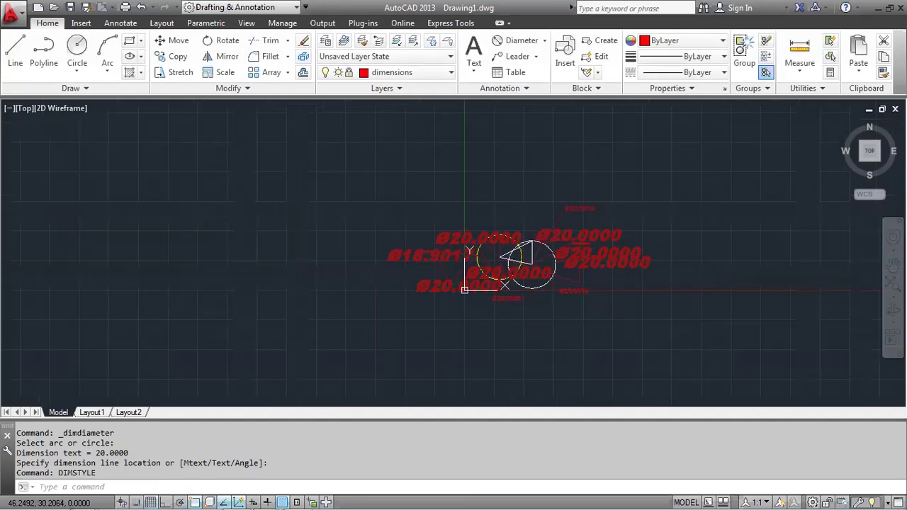
scroll(547, 262, up, 3)
scroll(547, 262, down, 3)
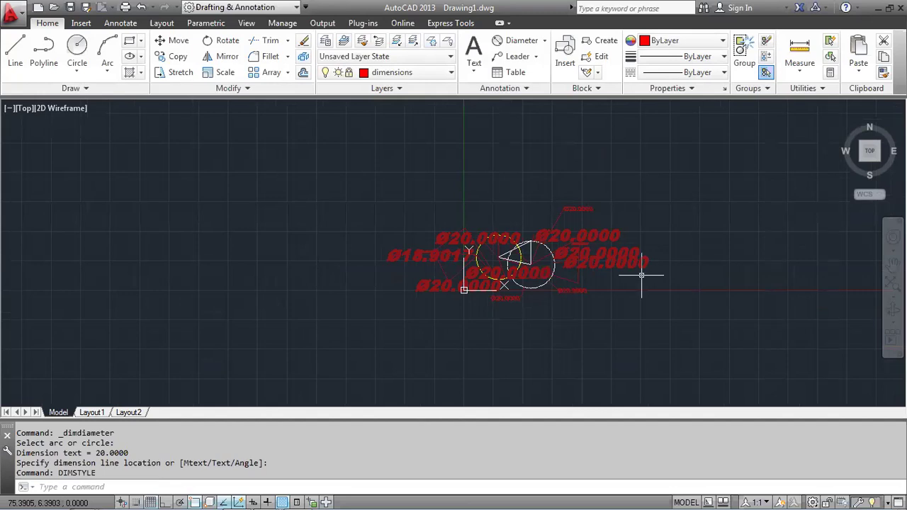
Erase the circles and triangle with a crossing selection
text(e)
key(Return)
drag(700, 329, 309, 181)
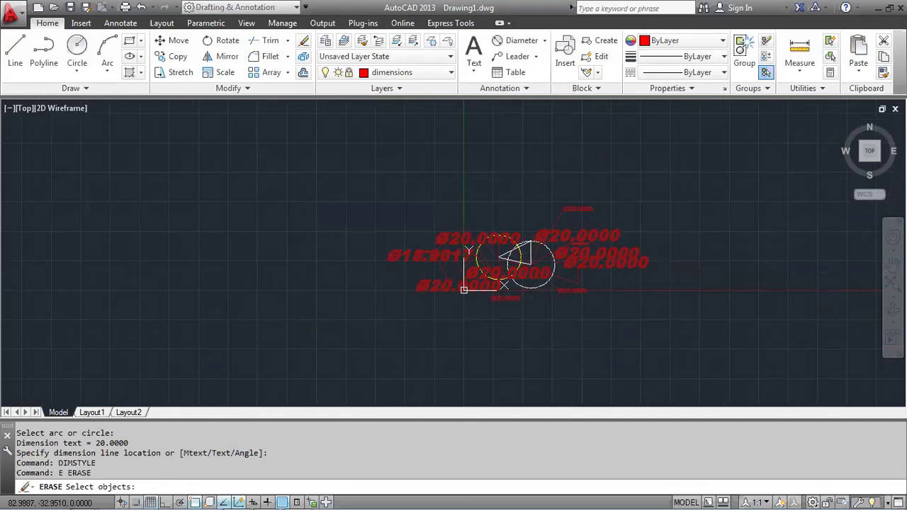
key(Return)
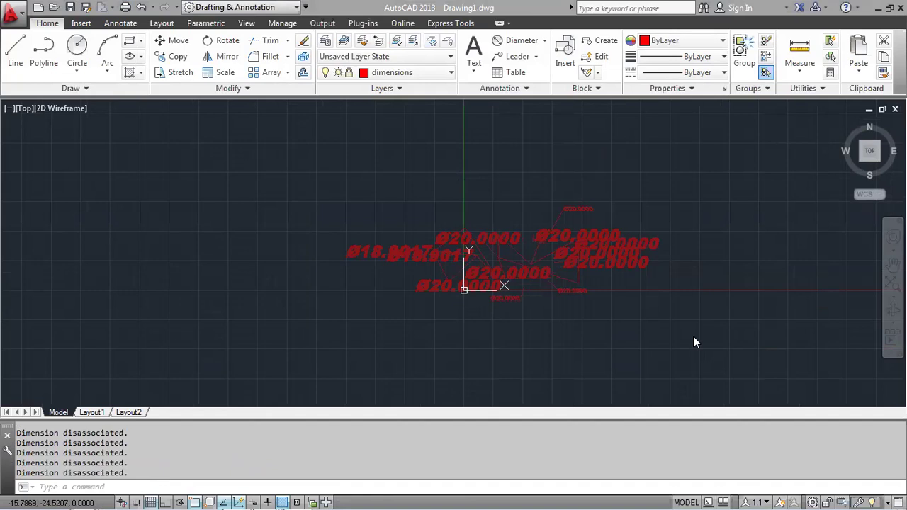
Try erasing the red diameter dimensions, which fails, and cancel
click(236, 249)
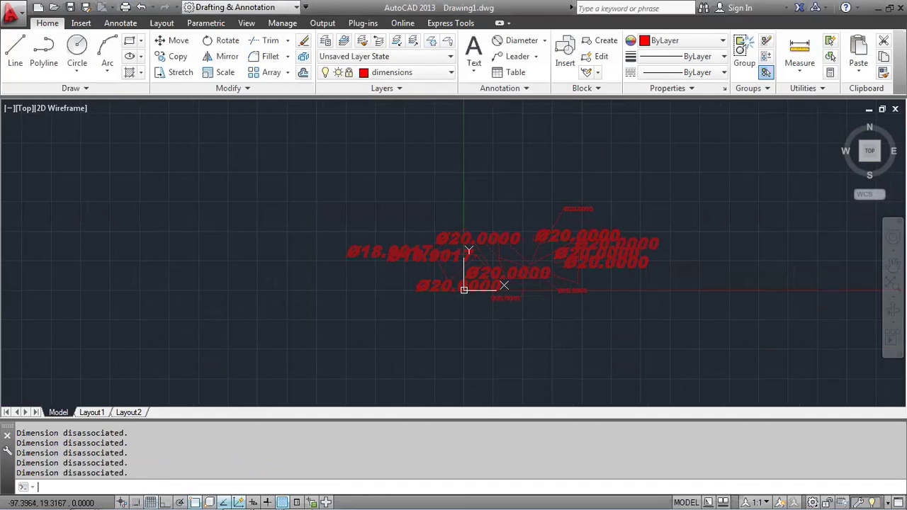
text(e)
key(Return)
click(669, 360)
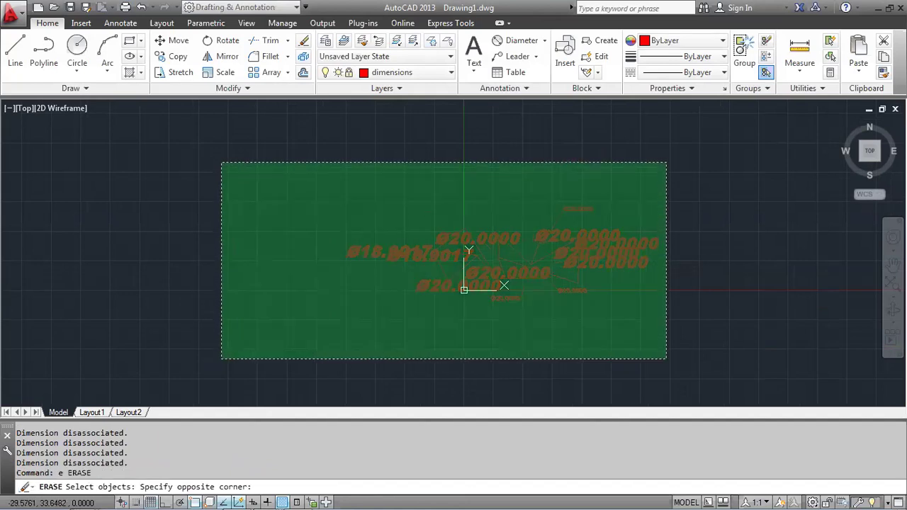
click(222, 162)
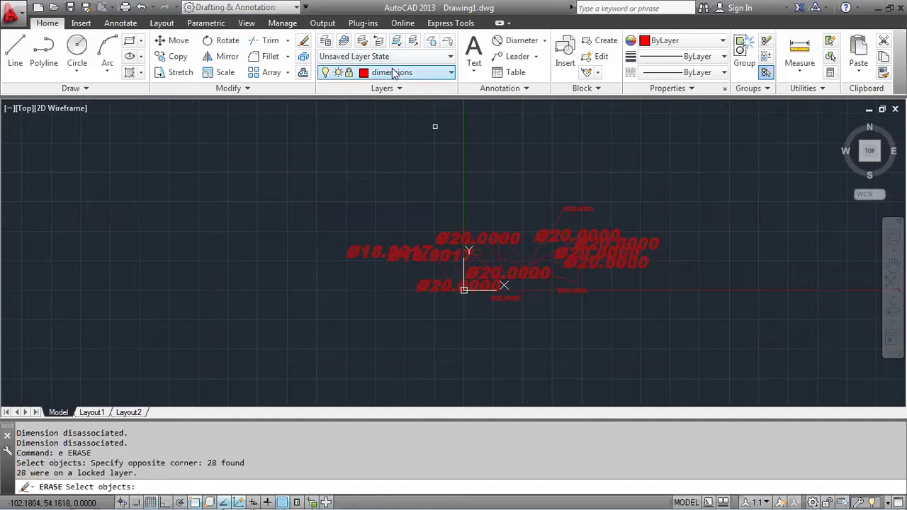
click(464, 288)
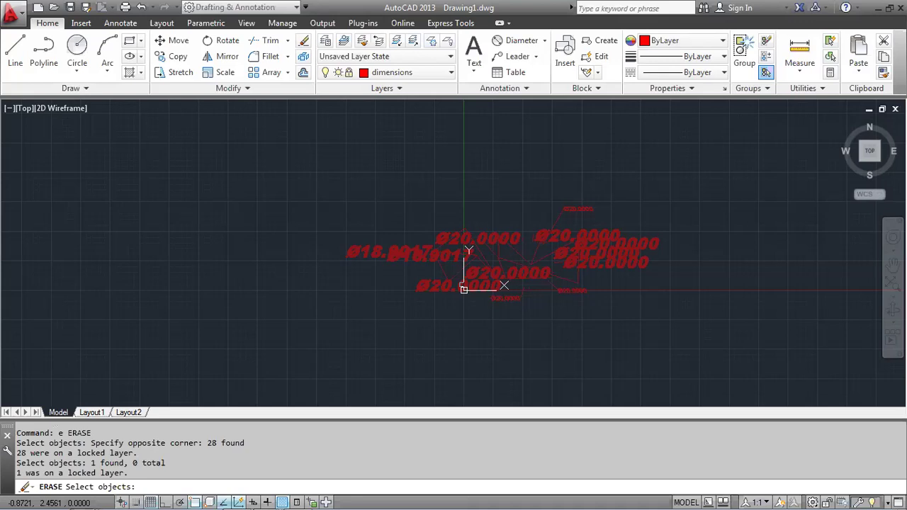
key(Escape)
key(Escape)
key(Escape)
Retry erasing the dimensions and check the layer list for locks
text(e)
key(Return)
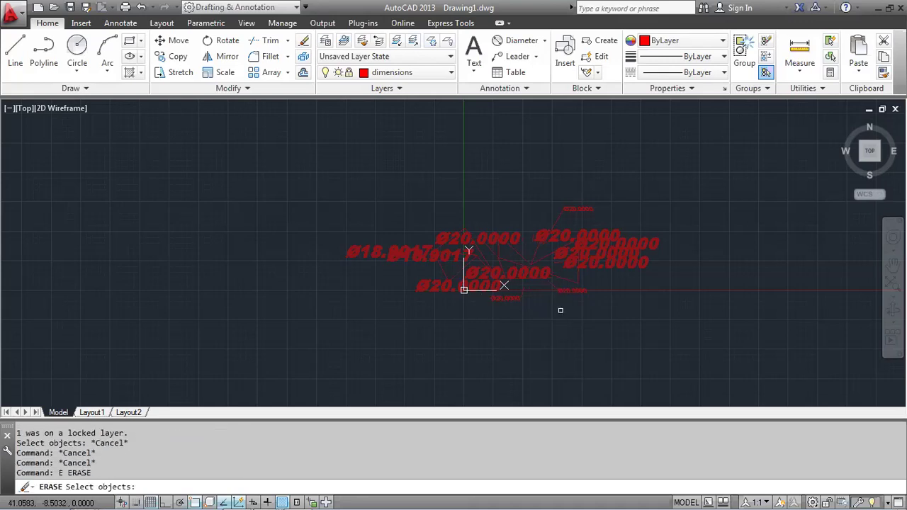
click(656, 321)
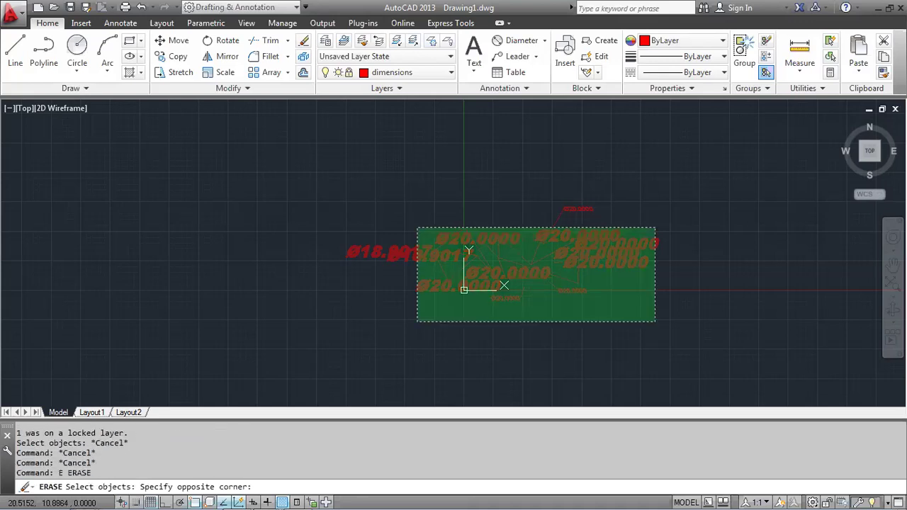
click(415, 73)
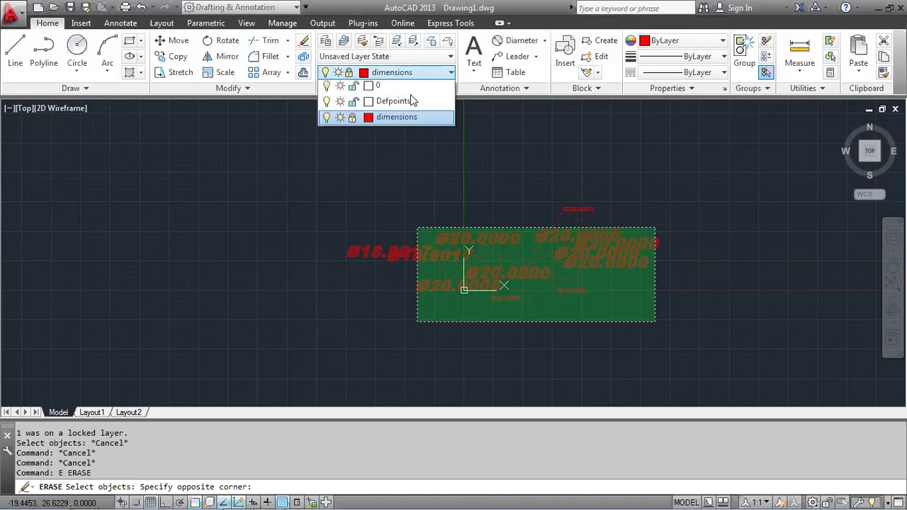